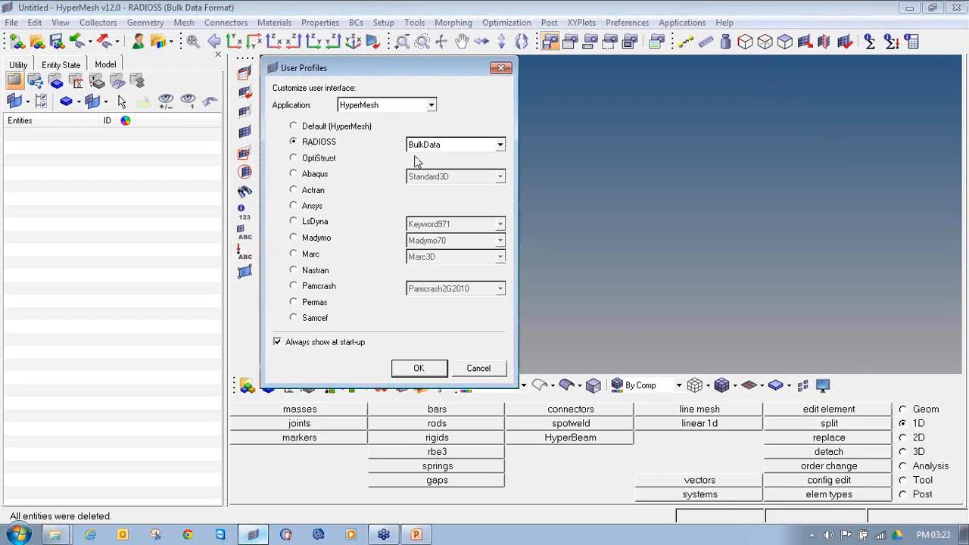
Load the RADIOSS user profile with the BulkData format
{"action": "left_click", "coordinate": [416, 369]}
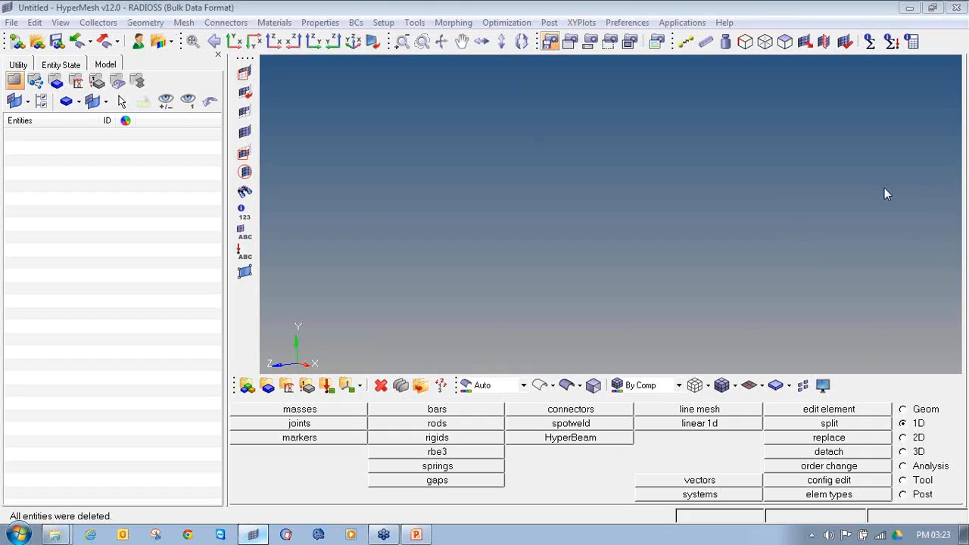
{"action": "mouse_move", "coordinate": [101, 11]}
{"action": "left_mouse_down"}
{"action": "mouse_move", "coordinate": [182, 15]}
{"action": "mouse_move", "coordinate": [279, 3]}
{"action": "mouse_move", "coordinate": [85, 13]}
{"action": "mouse_move", "coordinate": [110, 14]}
{"action": "left_mouse_up"}
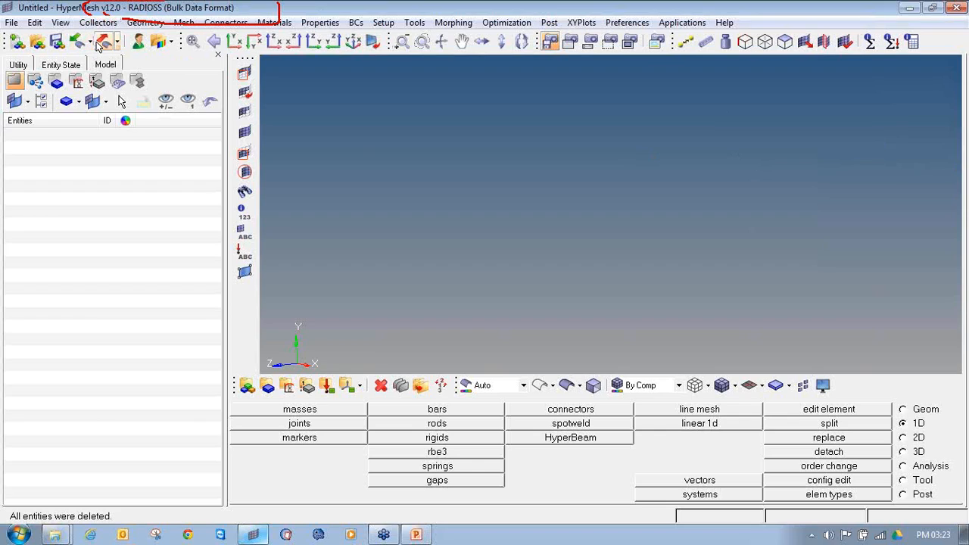
Open the geometry import and replace the listed file with Roll_cage.iges from the 1D-Roll_cage_edit folder
{"action": "left_click", "coordinate": [89, 41]}
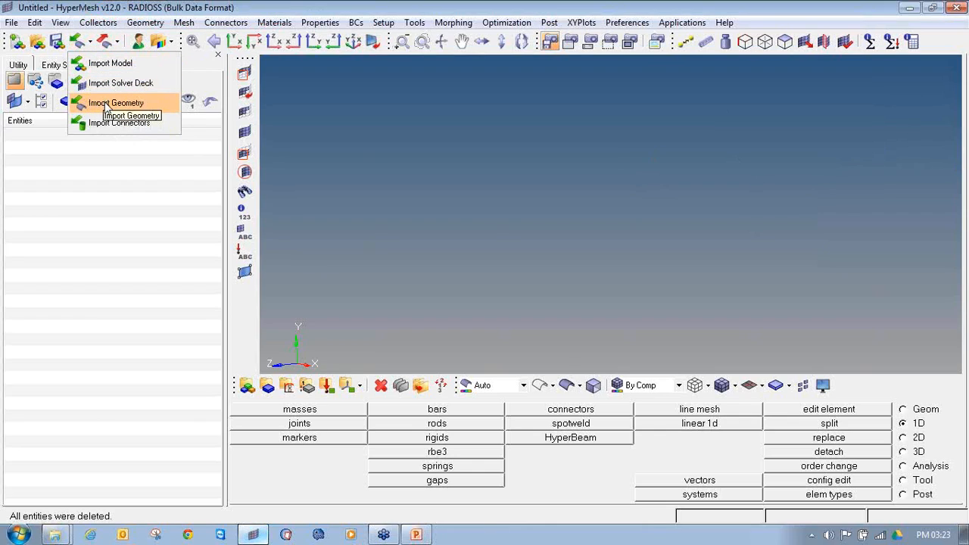
{"action": "left_click", "coordinate": [15, 24]}
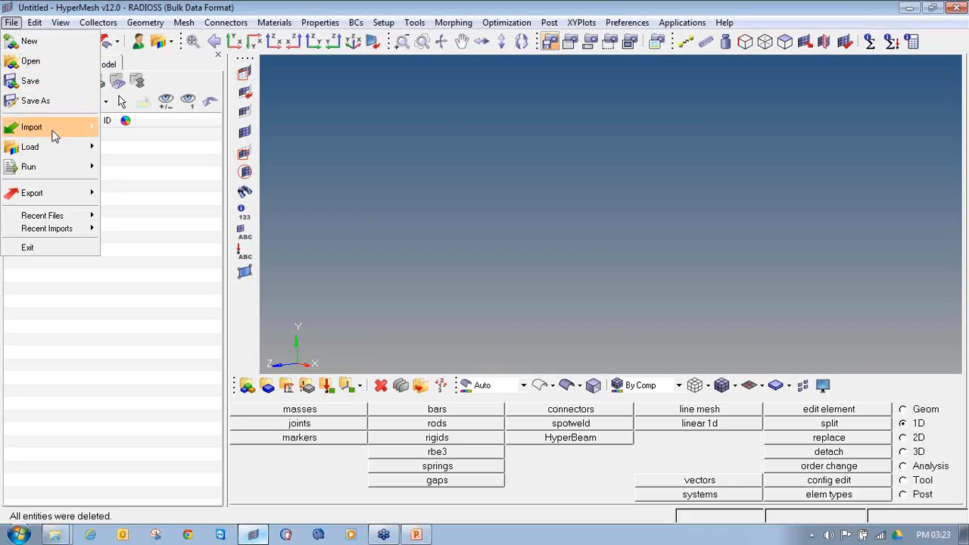
{"action": "mouse_move", "coordinate": [57, 128]}
{"action": "left_click", "coordinate": [162, 171]}
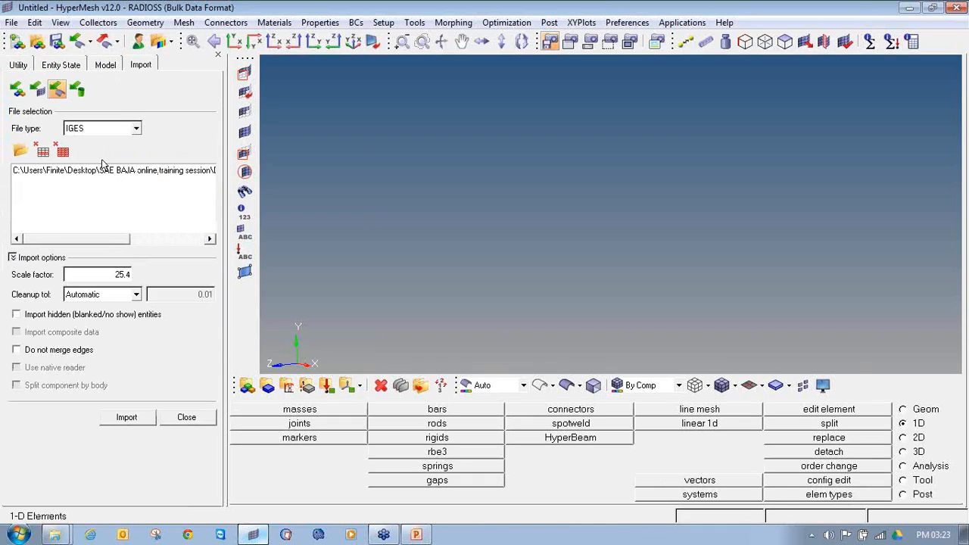
{"action": "left_click", "coordinate": [44, 151]}
{"action": "left_click", "coordinate": [21, 151]}
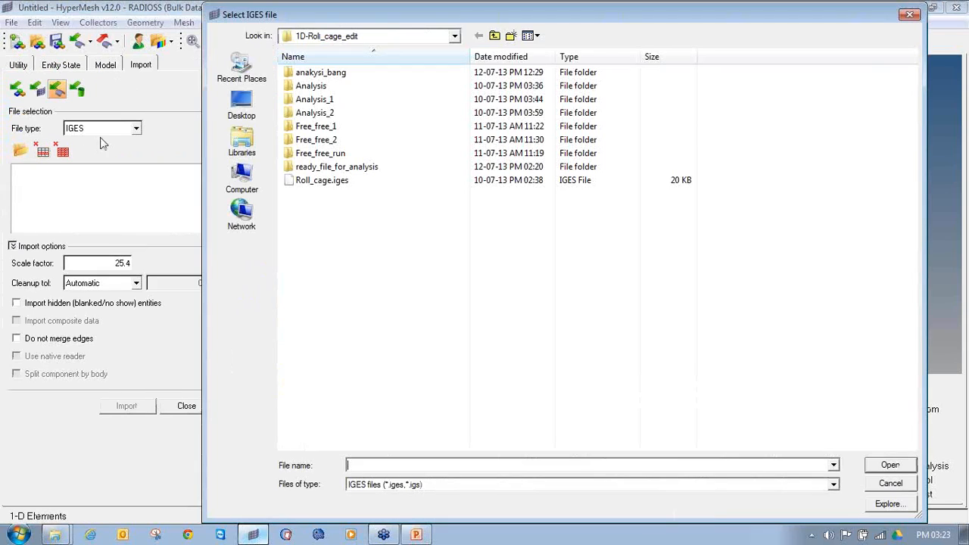
{"action": "left_click", "coordinate": [368, 180]}
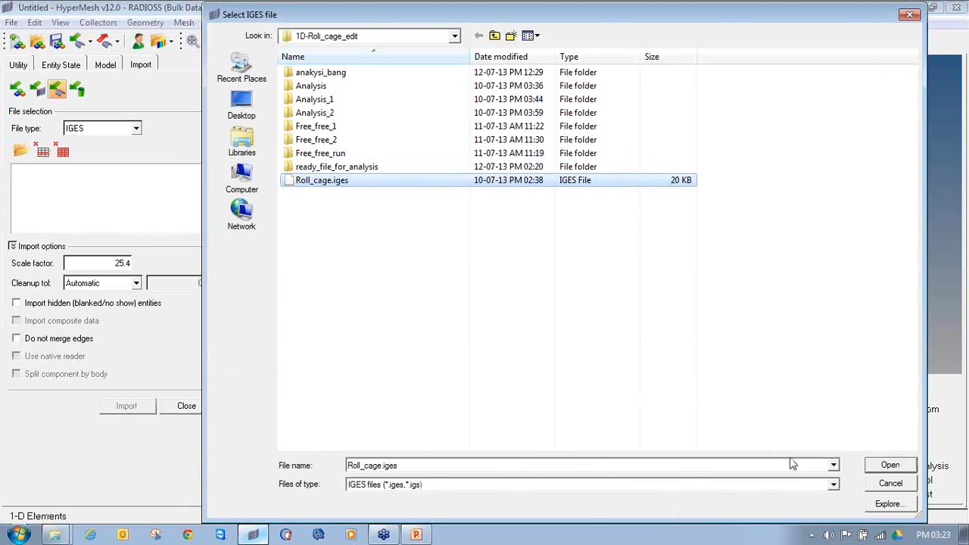
{"action": "left_click", "coordinate": [890, 465]}
Import the roll cage geometry as IGES with a scale factor of 1 and close the import settings
{"action": "left_click", "coordinate": [131, 130]}
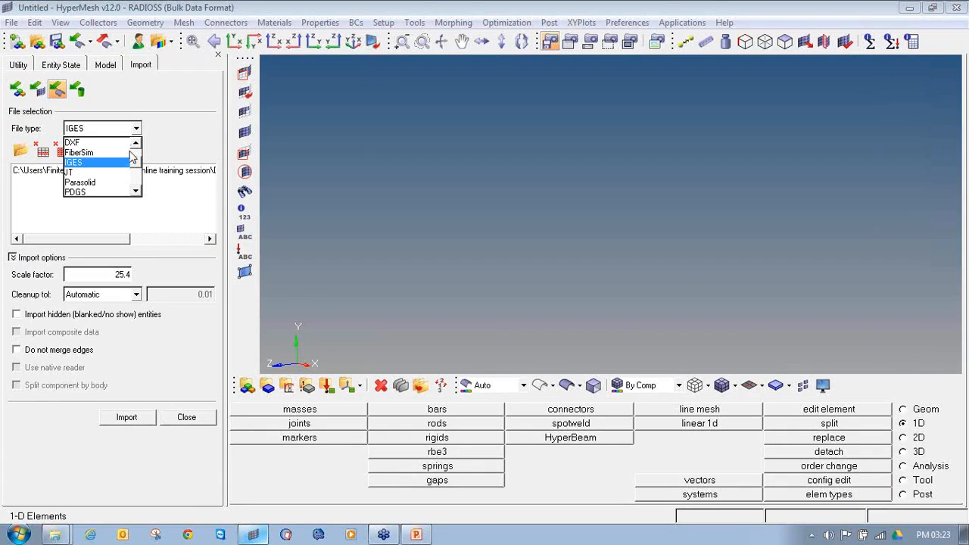
{"action": "mouse_move", "coordinate": [137, 163]}
{"action": "left_mouse_down"}
{"action": "mouse_move", "coordinate": [133, 151]}
{"action": "mouse_move", "coordinate": [139, 178]}
{"action": "mouse_move", "coordinate": [144, 166]}
{"action": "left_mouse_up"}
{"action": "left_click", "coordinate": [105, 163]}
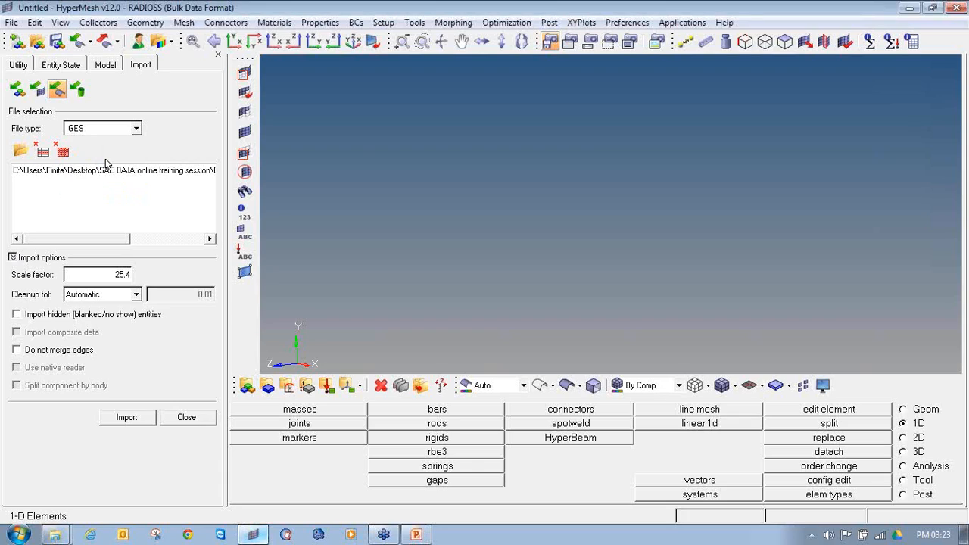
{"action": "double_click", "coordinate": [128, 277]}
{"action": "type", "text": "1"}
{"action": "left_click", "coordinate": [123, 415]}
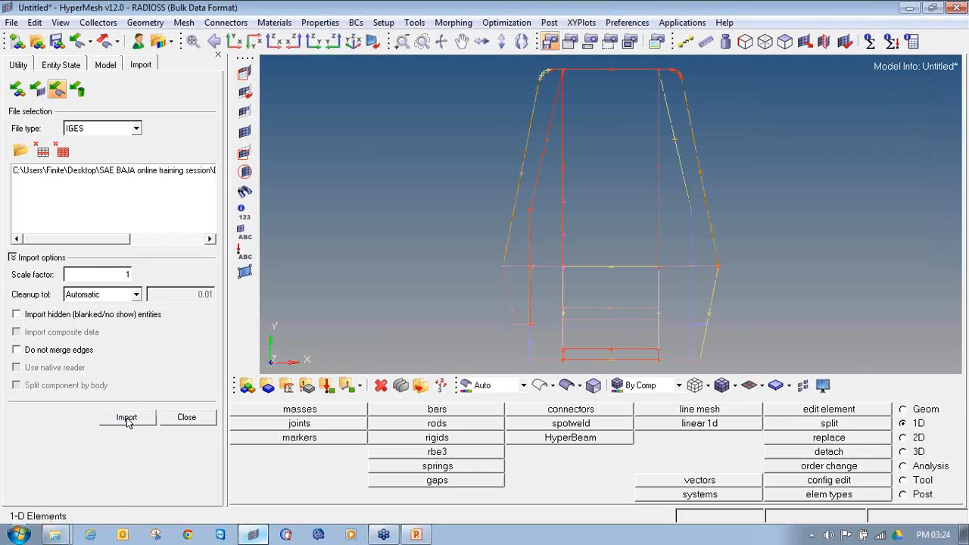
{"action": "left_click_drag", "start_coordinate": [652, 278], "coordinate": [561, 223], "text": "ctrl"}
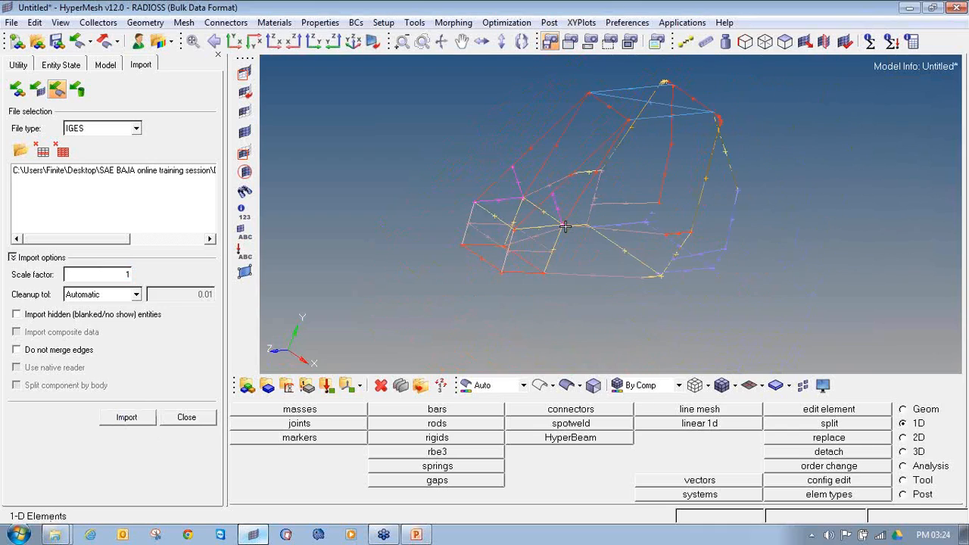
{"action": "left_click", "coordinate": [190, 417]}
Measure the two-node distance between the ends of the lower front crossbar of the roll cage
{"action": "left_click_drag", "start_coordinate": [451, 275], "coordinate": [534, 283], "text": "ctrl"}
{"action": "left_click_drag", "start_coordinate": [459, 239], "coordinate": [429, 294], "text": "ctrl"}
{"action": "scroll", "coordinate": [528, 292], "scroll_direction": "up", "scroll_amount": 3, "text": "ctrl"}
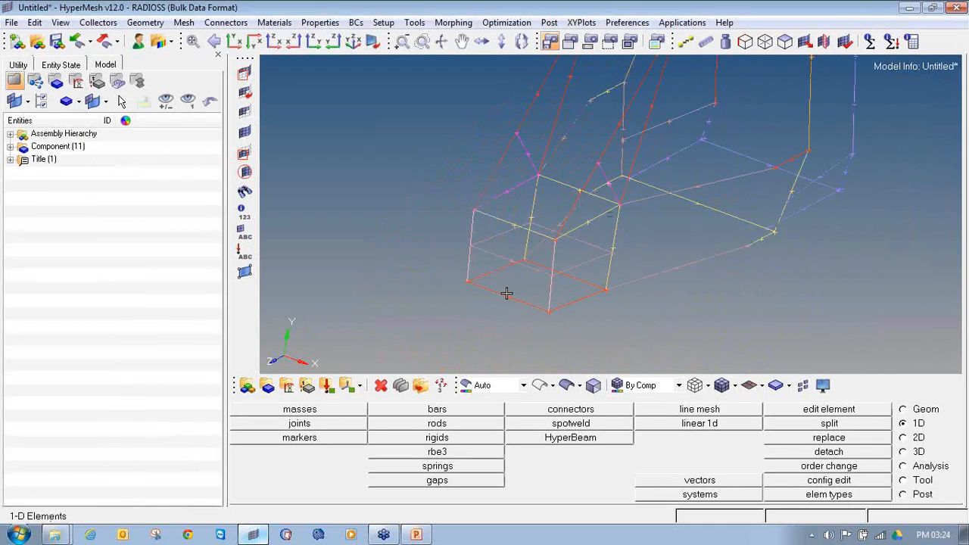
{"action": "key", "text": "F4"}
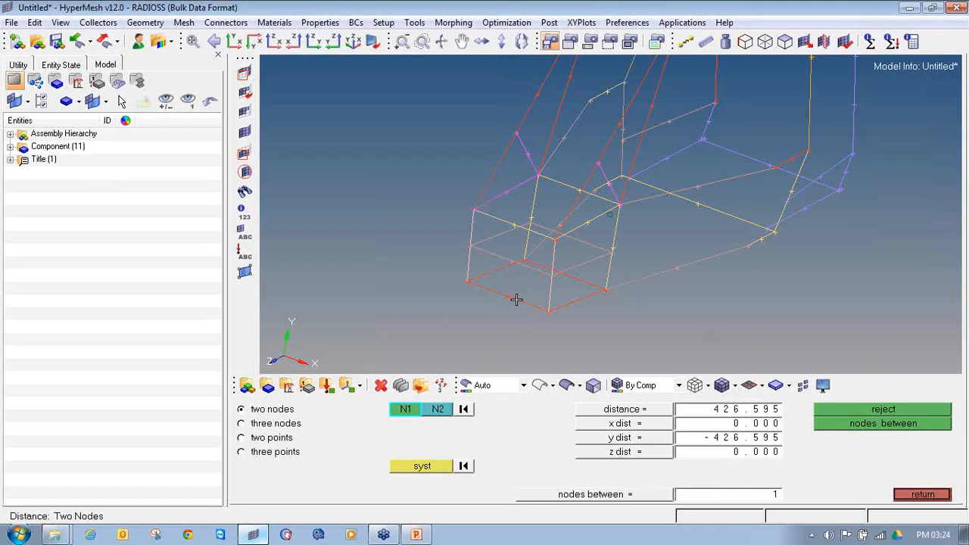
{"action": "scroll", "coordinate": [463, 281], "scroll_direction": "up", "scroll_amount": 2}
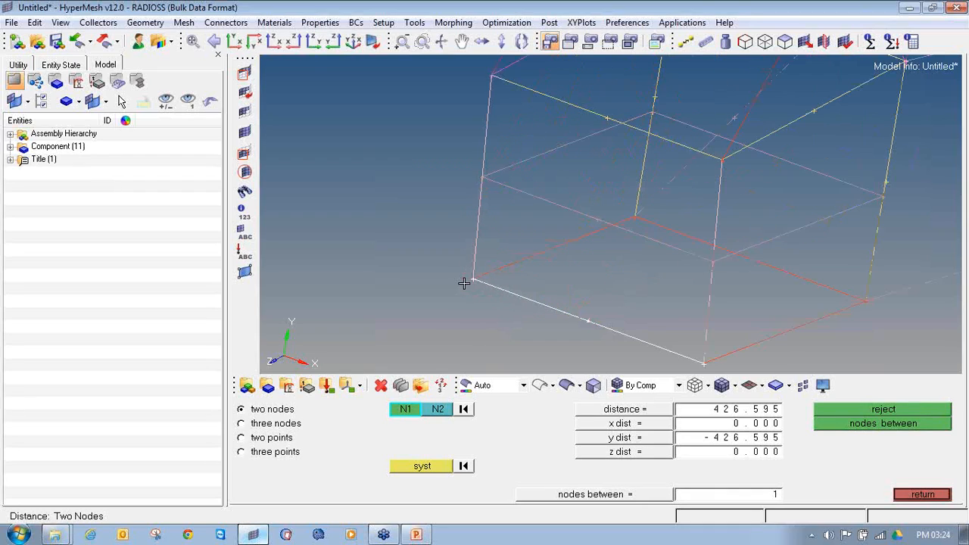
{"action": "left_click", "coordinate": [475, 280]}
{"action": "scroll", "coordinate": [475, 280], "scroll_direction": "down", "scroll_amount": 2}
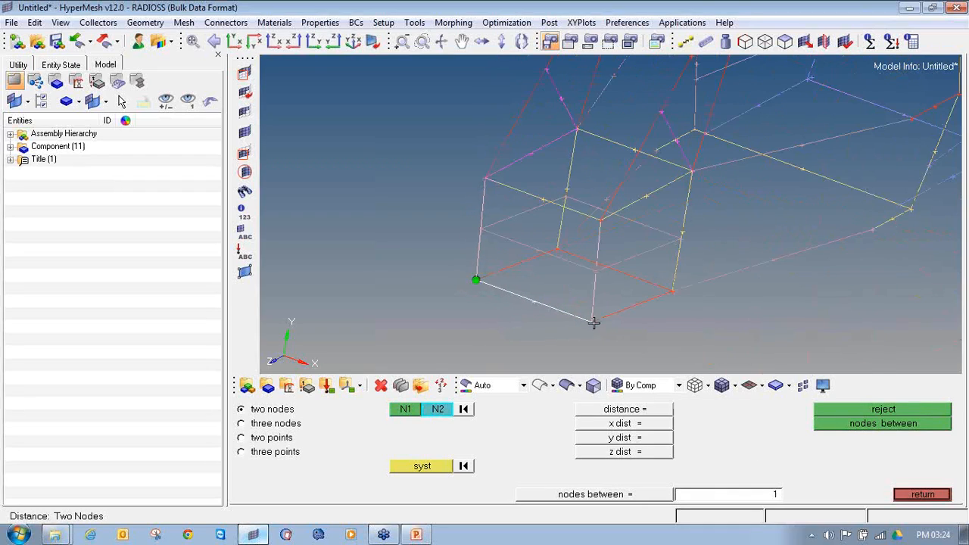
{"action": "left_click", "coordinate": [591, 322]}
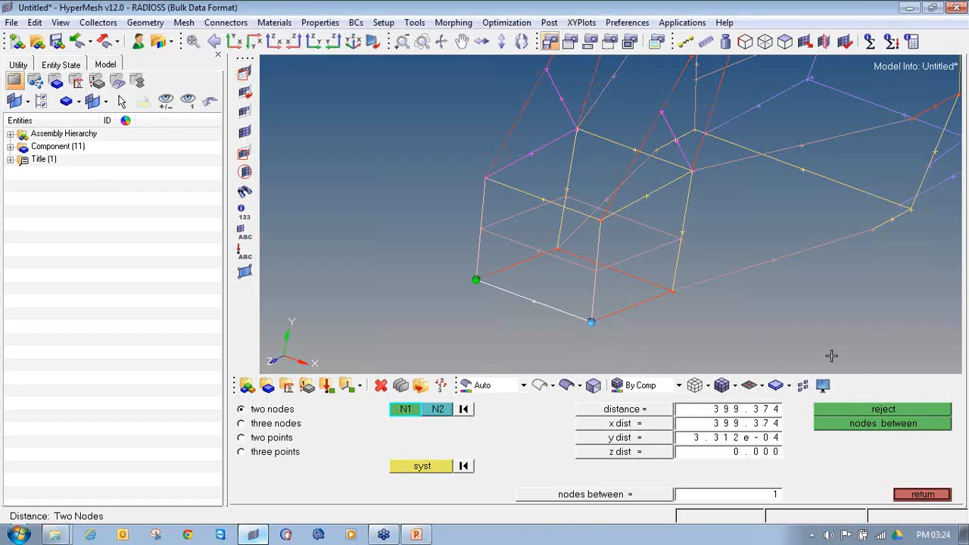
{"action": "left_click", "coordinate": [918, 493]}
Measure the two-node distance along the upper longitudinal member at the side of the cage's front box
{"action": "scroll", "coordinate": [772, 259], "scroll_direction": "down", "scroll_amount": 4, "text": "ctrl"}
{"action": "left_click_drag", "start_coordinate": [702, 277], "coordinate": [616, 216], "text": "ctrl"}
{"action": "scroll", "coordinate": [560, 222], "scroll_direction": "up", "scroll_amount": 2, "text": "ctrl"}
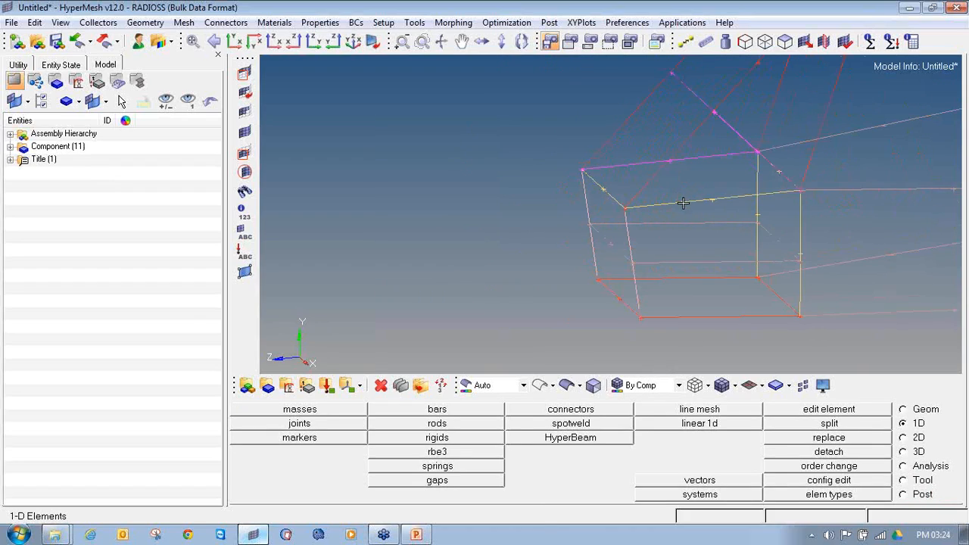
{"action": "key", "text": "F4"}
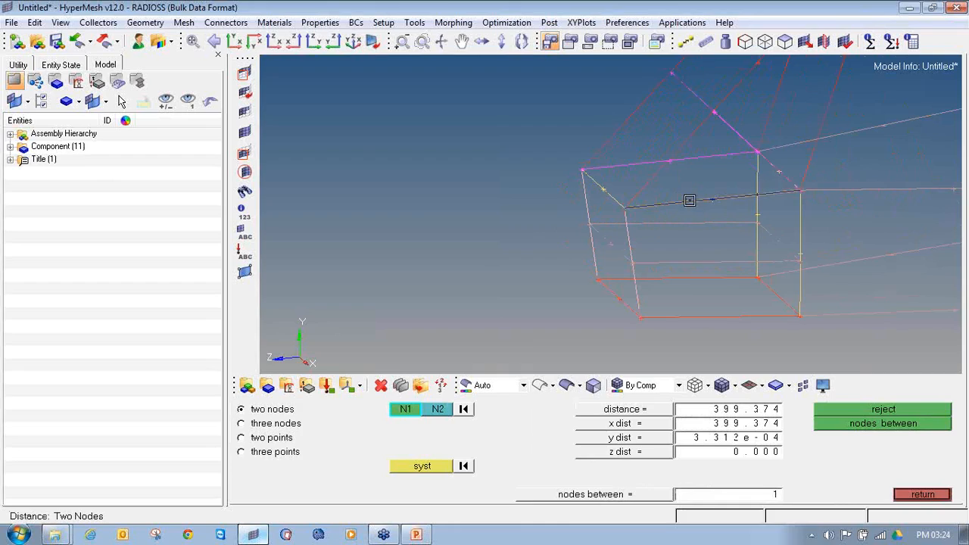
{"action": "left_click", "coordinate": [623, 207]}
{"action": "left_click", "coordinate": [803, 191]}
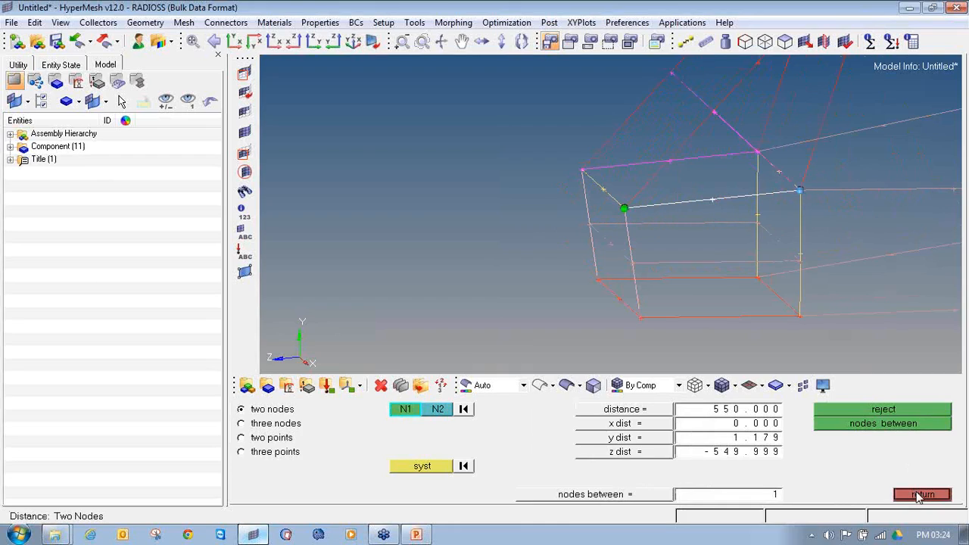
{"action": "left_click", "coordinate": [918, 495]}
Repeat the two-node distance measurement across the lower front crossbar
{"action": "left_click", "coordinate": [902, 410]}
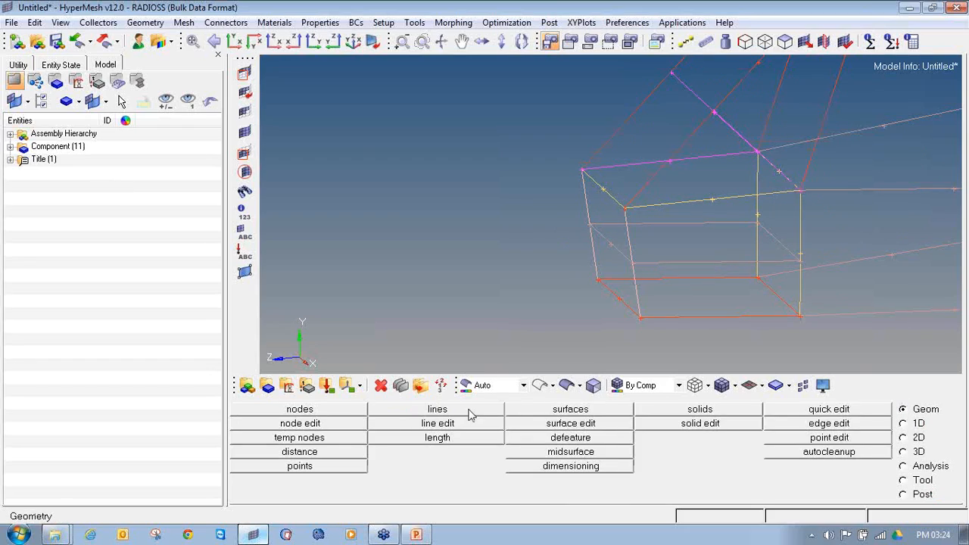
{"action": "left_click", "coordinate": [308, 452]}
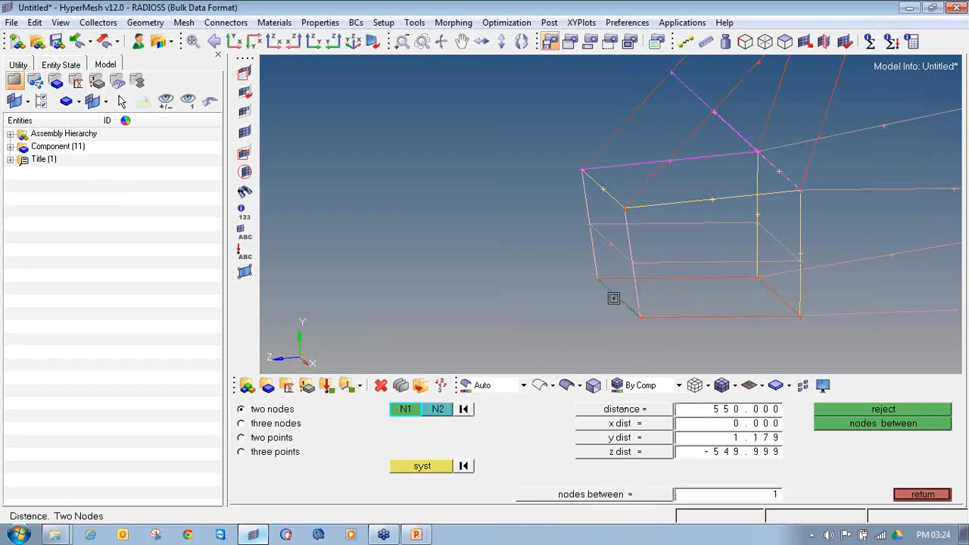
{"action": "left_click", "coordinate": [598, 280]}
{"action": "left_click", "coordinate": [640, 316]}
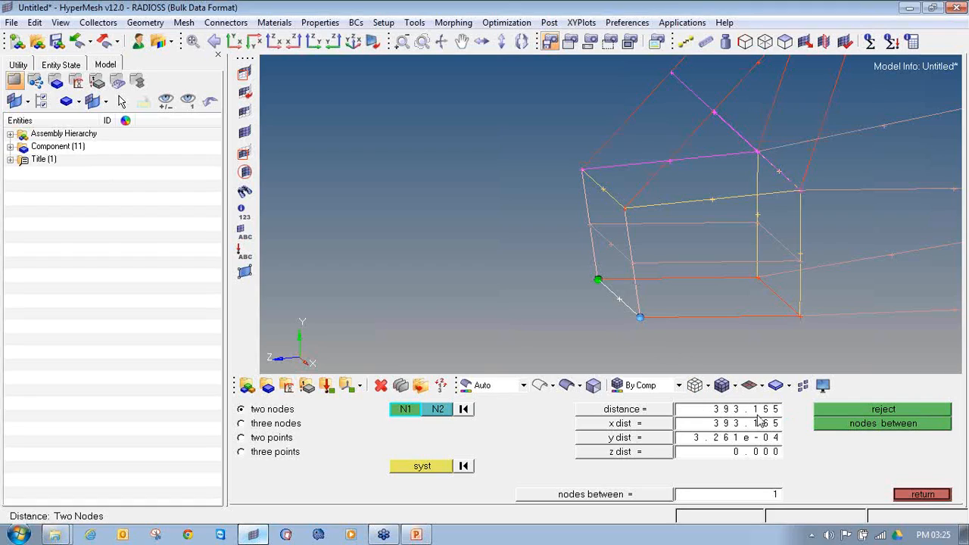
{"action": "left_click", "coordinate": [920, 494]}
List the model's components and hide the geometry of lvl1 through lvl11 one by one
{"action": "left_click_drag", "start_coordinate": [519, 310], "coordinate": [623, 234], "text": "ctrl"}
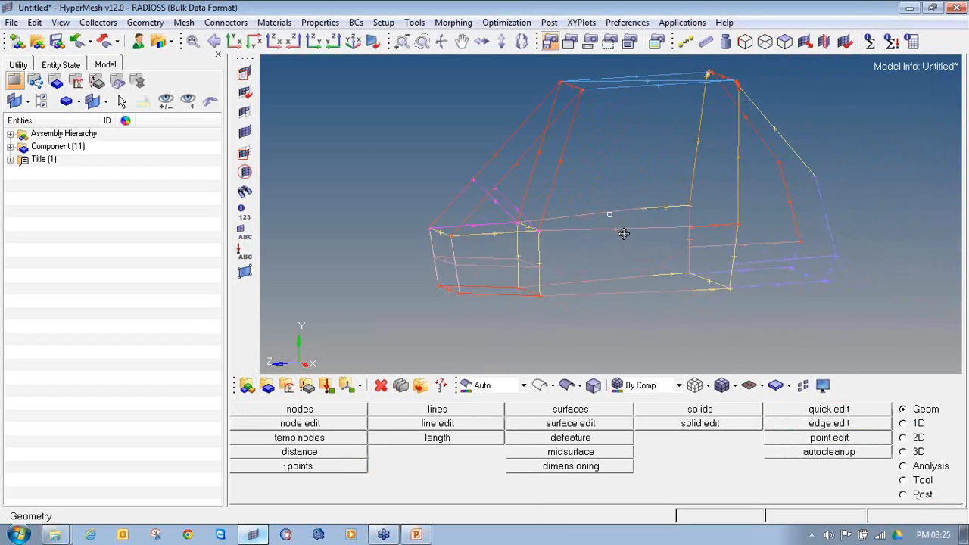
{"action": "left_click", "coordinate": [10, 146]}
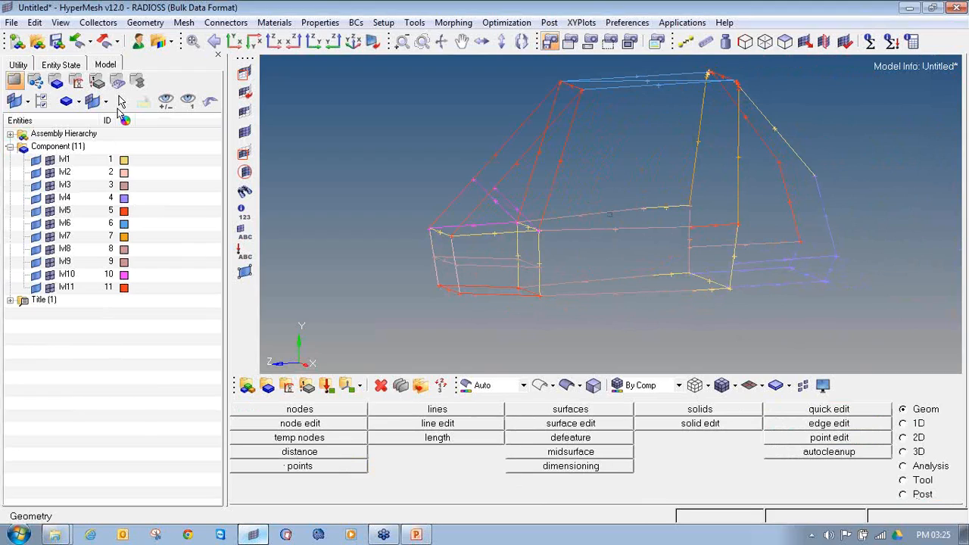
{"action": "left_click", "coordinate": [35, 161]}
{"action": "left_click", "coordinate": [36, 174]}
{"action": "left_click", "coordinate": [36, 186]}
{"action": "left_click", "coordinate": [36, 199]}
{"action": "left_click", "coordinate": [36, 211]}
{"action": "left_click", "coordinate": [35, 224]}
{"action": "left_click", "coordinate": [36, 237]}
{"action": "left_click", "coordinate": [36, 249]}
{"action": "left_click", "coordinate": [36, 263]}
{"action": "left_click", "coordinate": [36, 275]}
{"action": "left_click", "coordinate": [36, 288]}
Show the geometry of all components again one by one, from lvl11 back to lvl1
{"action": "left_click", "coordinate": [35, 288]}
{"action": "left_click", "coordinate": [35, 275]}
{"action": "left_click", "coordinate": [36, 262]}
{"action": "left_click", "coordinate": [35, 249]}
{"action": "left_click", "coordinate": [36, 237]}
{"action": "left_click", "coordinate": [35, 224]}
{"action": "left_click", "coordinate": [35, 211]}
{"action": "left_click", "coordinate": [36, 199]}
{"action": "left_click", "coordinate": [36, 186]}
{"action": "left_click", "coordinate": [35, 172]}
{"action": "left_click", "coordinate": [35, 160]}
{"action": "left_click_drag", "start_coordinate": [698, 308], "coordinate": [610, 214], "text": "ctrl"}
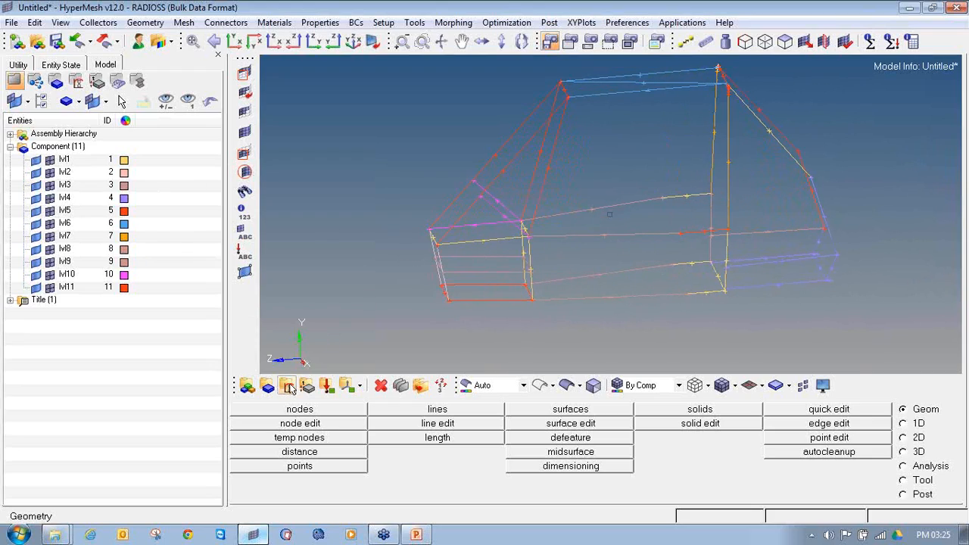
Open the component collector settings
{"action": "left_click", "coordinate": [267, 386]}
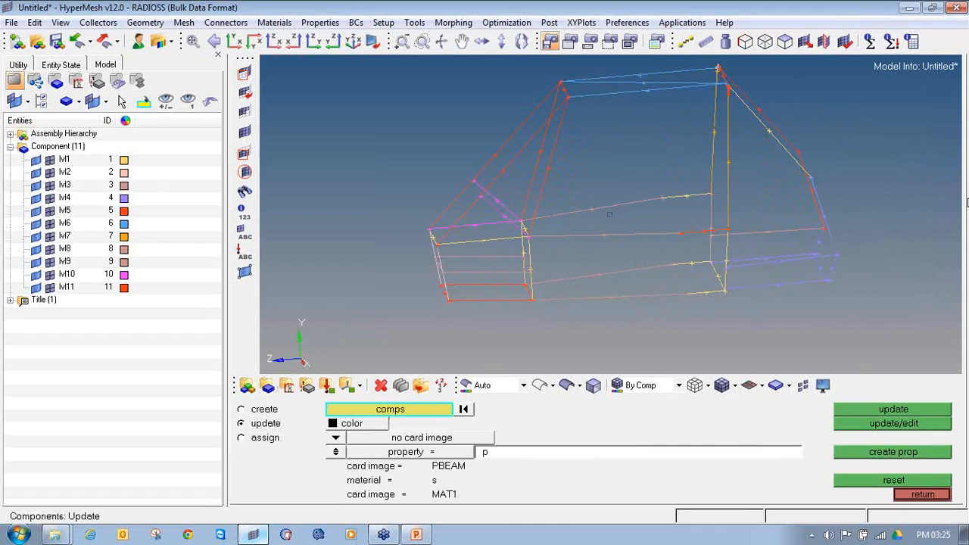
{"action": "left_click", "coordinate": [962, 171]}
{"action": "left_click", "coordinate": [919, 194]}
{"action": "mouse_move", "coordinate": [265, 369]}
{"action": "left_mouse_down"}
{"action": "mouse_move", "coordinate": [258, 389]}
{"action": "mouse_move", "coordinate": [279, 366]}
{"action": "left_mouse_up"}
{"action": "left_click", "coordinate": [962, 171]}
{"action": "left_click", "coordinate": [871, 181]}
Create a component named Roll_cage_line_data in dark olive green, with no card image and no property
{"action": "left_click", "coordinate": [258, 409]}
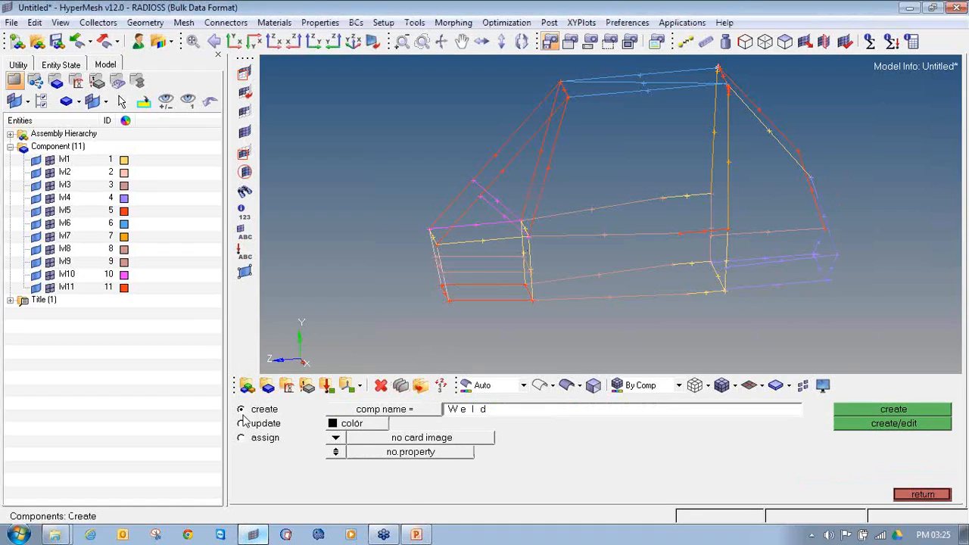
{"action": "left_click", "coordinate": [455, 415]}
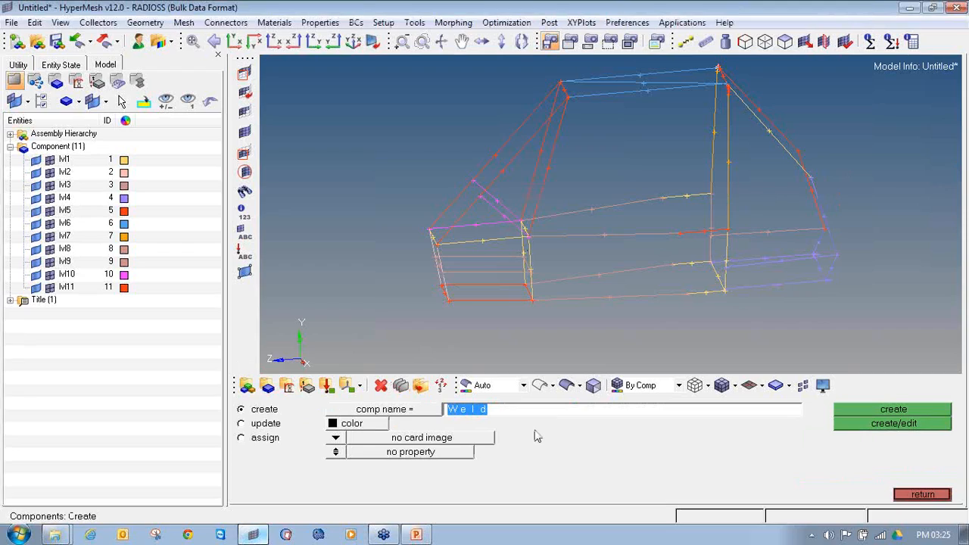
{"action": "type", "text": "Roll_cage_line_data"}
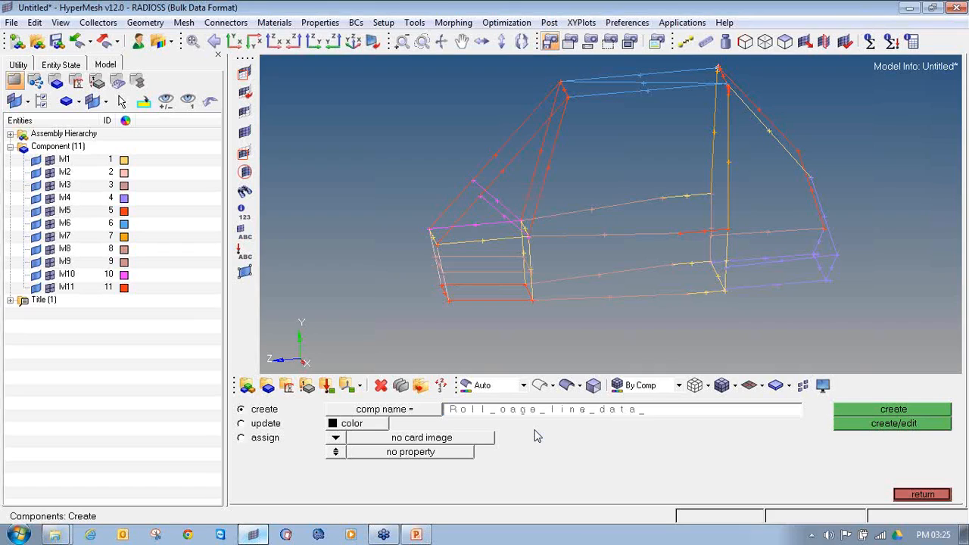
{"action": "left_click", "coordinate": [381, 426]}
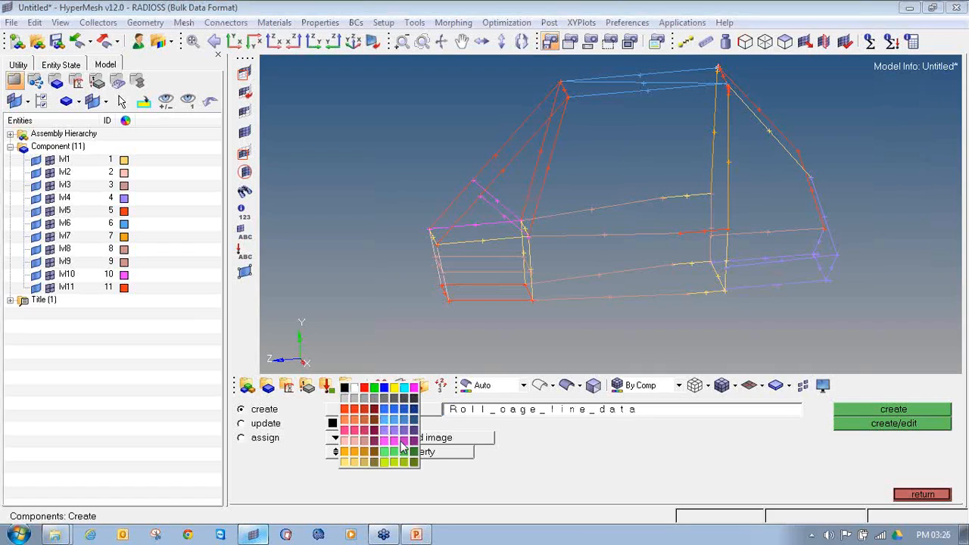
{"action": "left_click", "coordinate": [414, 461]}
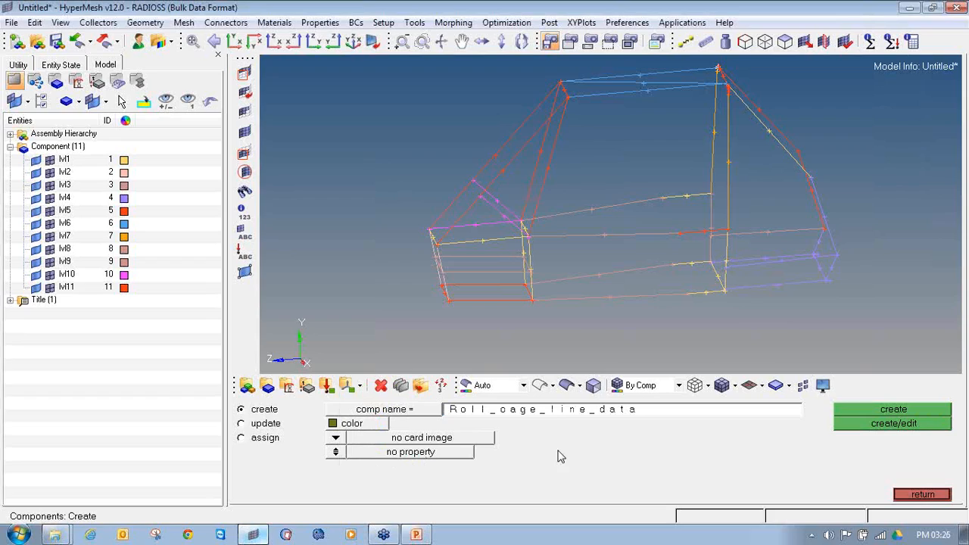
{"action": "left_click", "coordinate": [893, 409]}
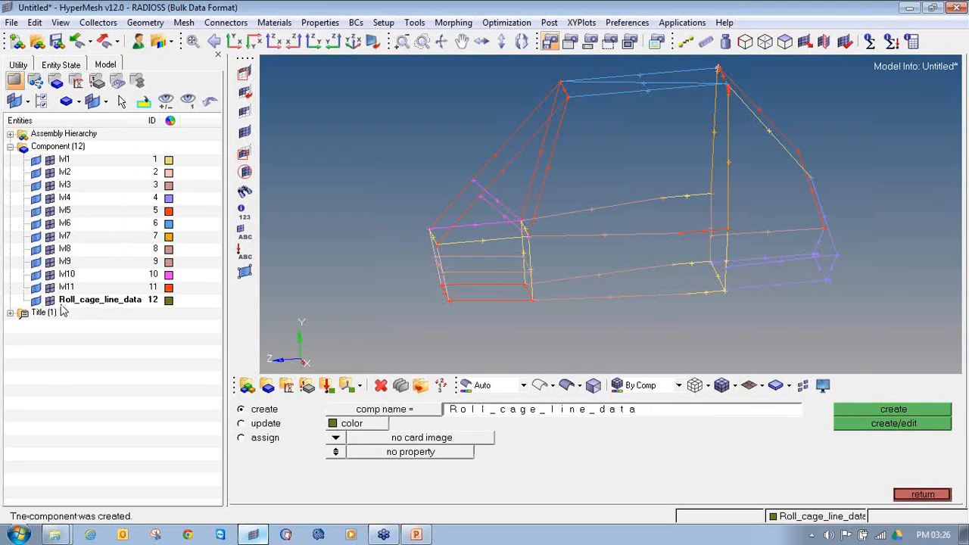
{"action": "left_click", "coordinate": [913, 495]}
{"action": "left_click", "coordinate": [903, 480]}
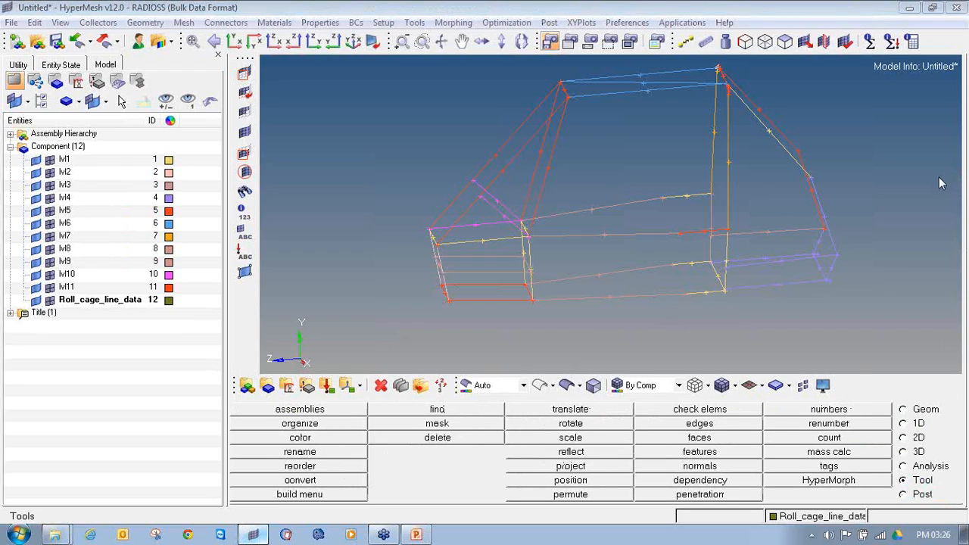
{"action": "mouse_move", "coordinate": [901, 468]}
{"action": "left_mouse_down"}
{"action": "mouse_move", "coordinate": [906, 484]}
{"action": "mouse_move", "coordinate": [944, 461]}
{"action": "mouse_move", "coordinate": [899, 468]}
{"action": "left_mouse_up"}
{"action": "mouse_move", "coordinate": [302, 415]}
{"action": "left_mouse_down"}
{"action": "mouse_move", "coordinate": [310, 429]}
{"action": "mouse_move", "coordinate": [319, 410]}
{"action": "left_mouse_up"}
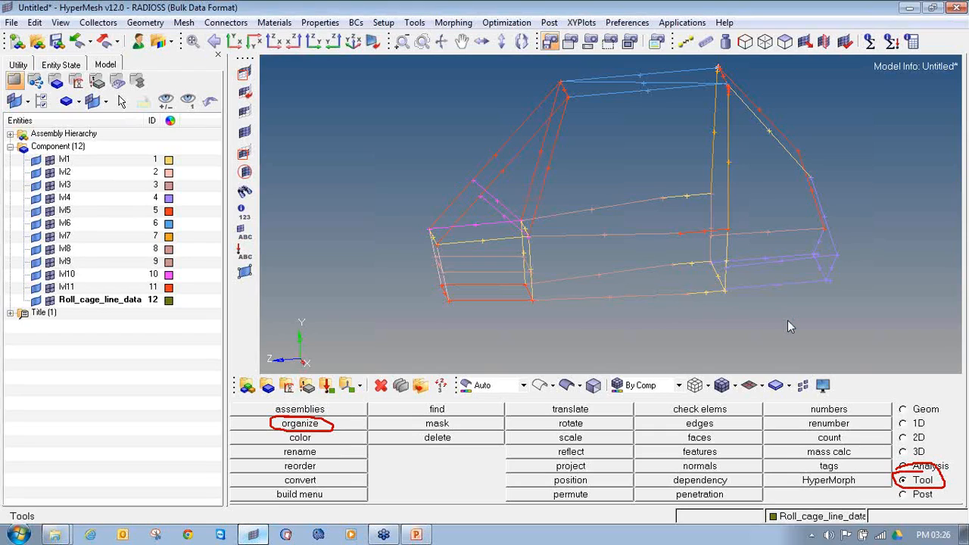
{"action": "key", "text": "shift+F11"}
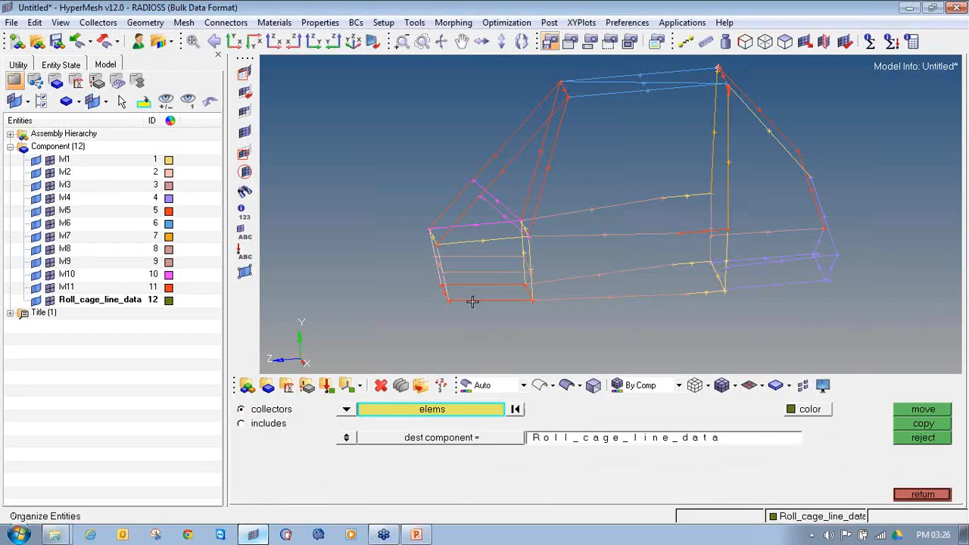
{"action": "left_click", "coordinate": [922, 494]}
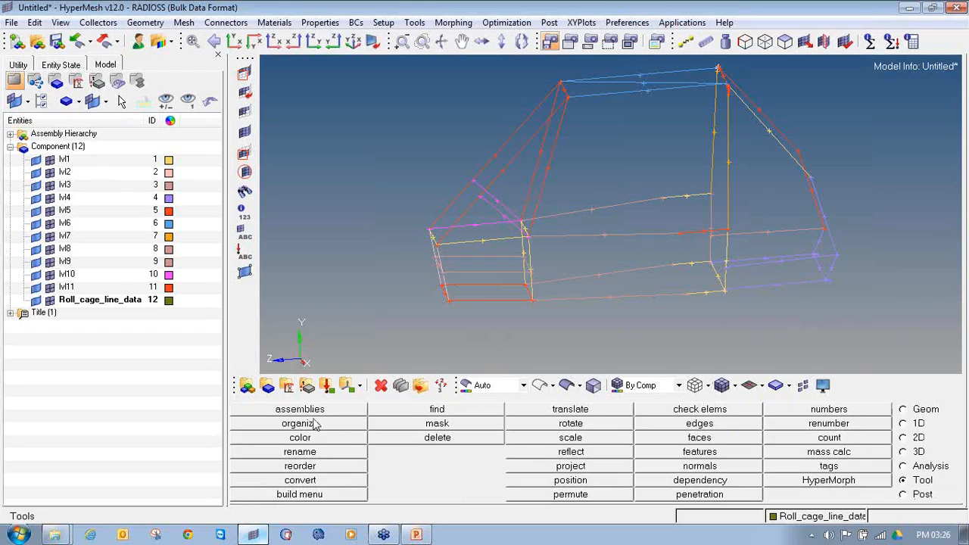
{"action": "left_click", "coordinate": [321, 428]}
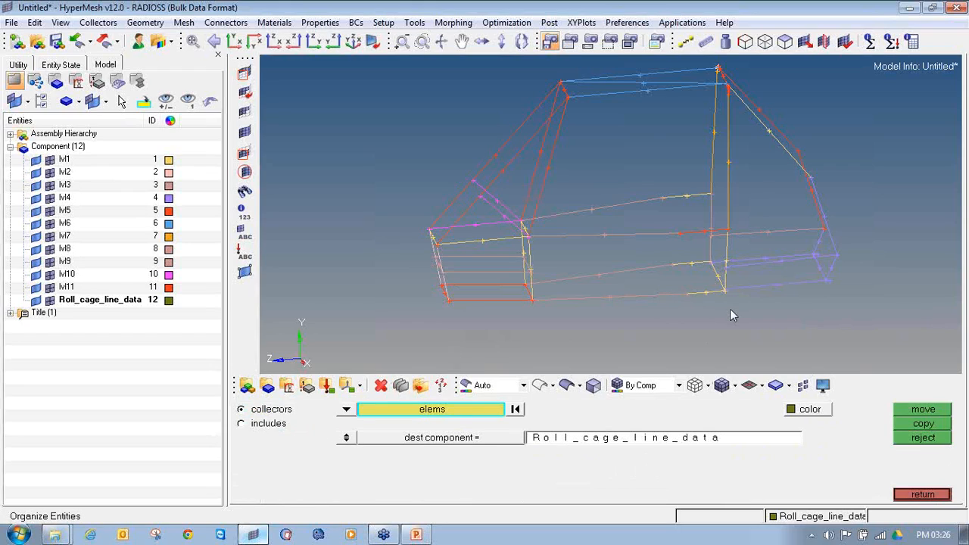
{"action": "left_click", "coordinate": [944, 492]}
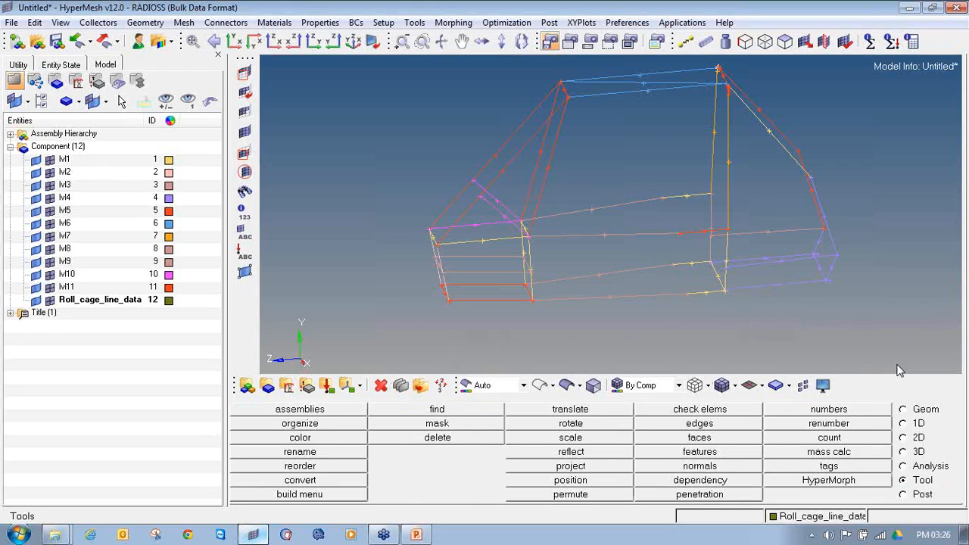
Set up Organize for lines with Roll_cage_line_data as the destination component
{"action": "key", "text": "F11"}
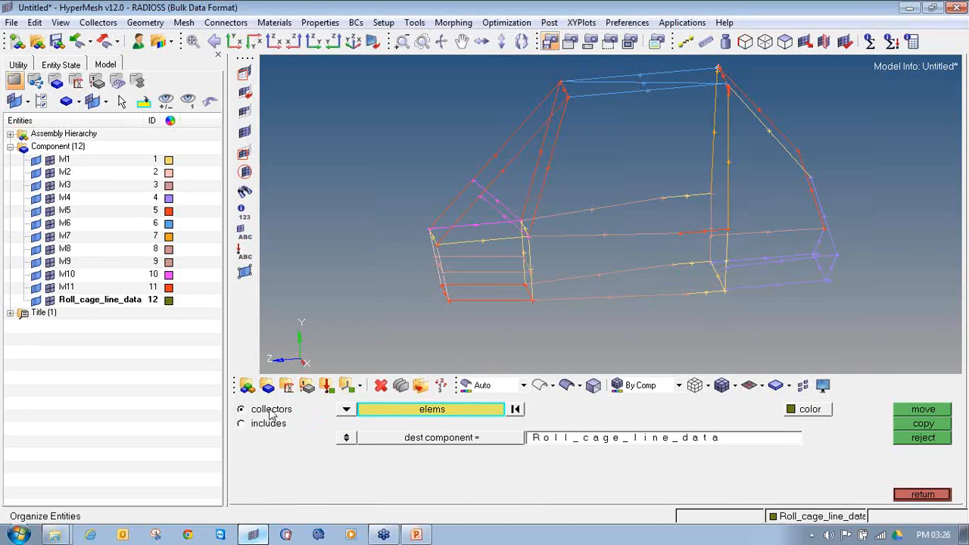
{"action": "left_click", "coordinate": [345, 410]}
{"action": "left_click", "coordinate": [326, 456]}
{"action": "left_click", "coordinate": [346, 409]}
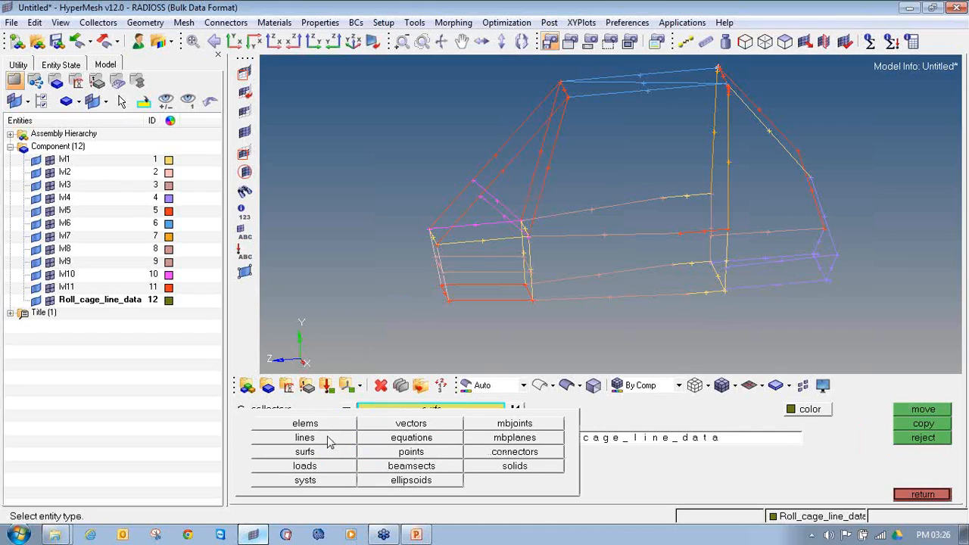
{"action": "left_click", "coordinate": [329, 441]}
{"action": "left_click", "coordinate": [347, 413]}
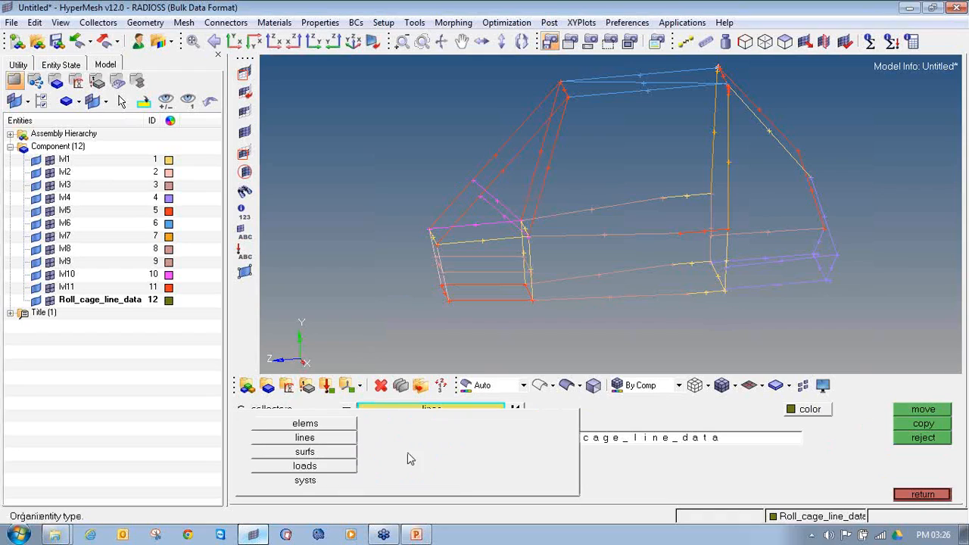
{"action": "left_click", "coordinate": [305, 439]}
{"action": "left_click", "coordinate": [451, 440]}
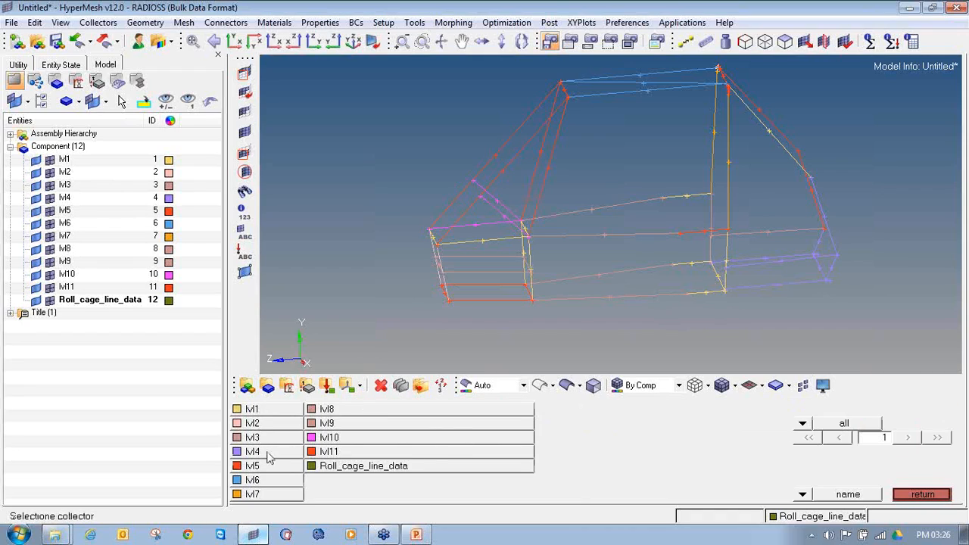
{"action": "left_click", "coordinate": [372, 467]}
Select all lines in the model and move them into the destination component
{"action": "scroll", "coordinate": [433, 242], "scroll_direction": "down", "scroll_amount": 3, "text": "ctrl"}
{"action": "left_click", "coordinate": [426, 409]}
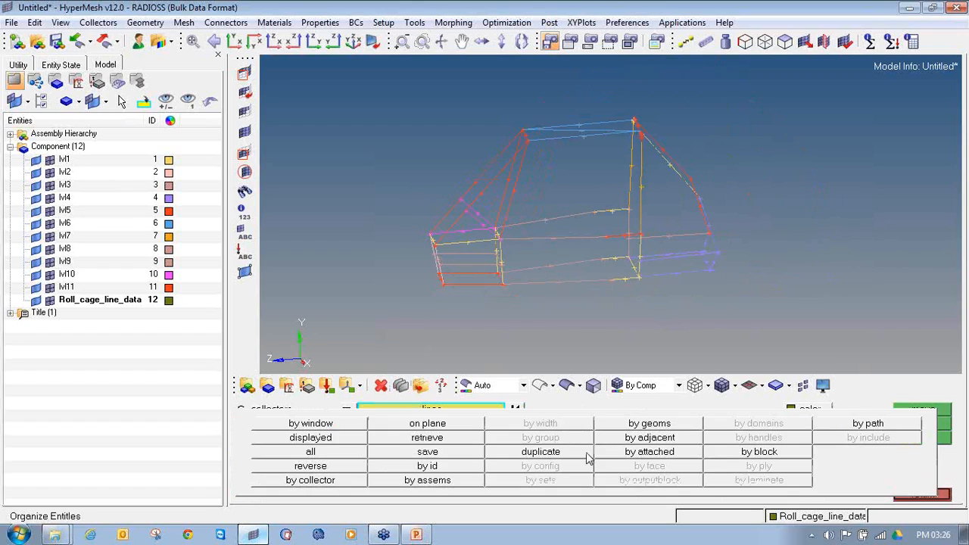
{"action": "left_click", "coordinate": [331, 454]}
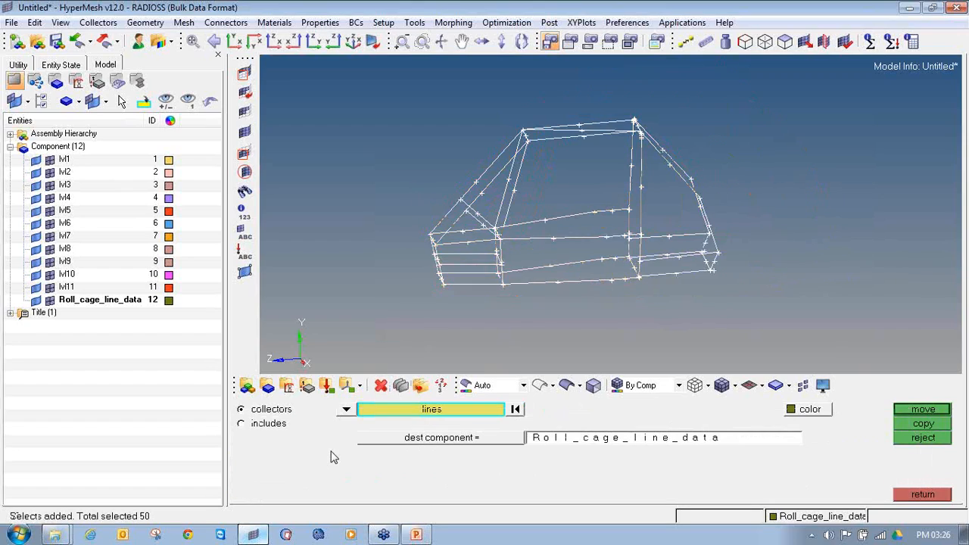
{"action": "left_click", "coordinate": [922, 409]}
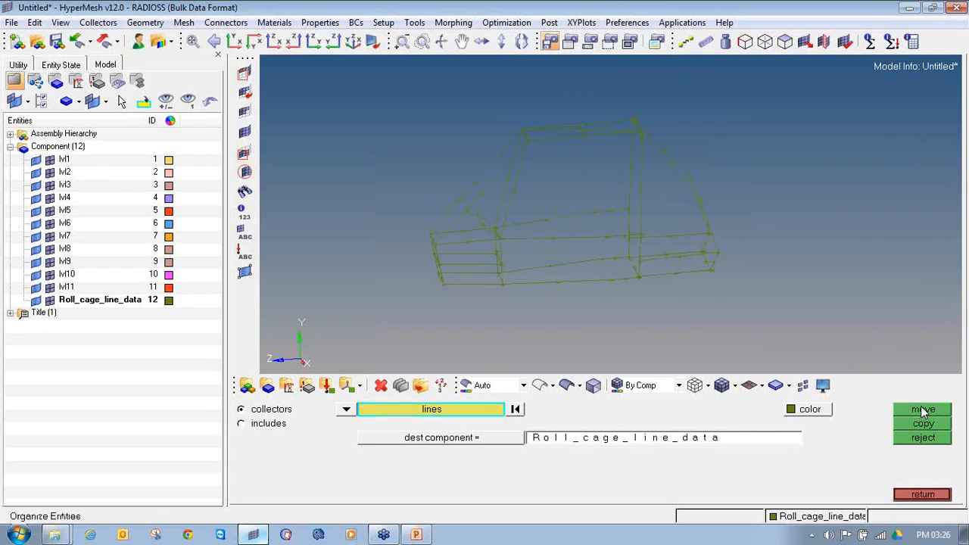
Recolor the Roll_cage_line_data component red and leave Organize
{"action": "left_click", "coordinate": [168, 300]}
{"action": "left_click", "coordinate": [149, 253]}
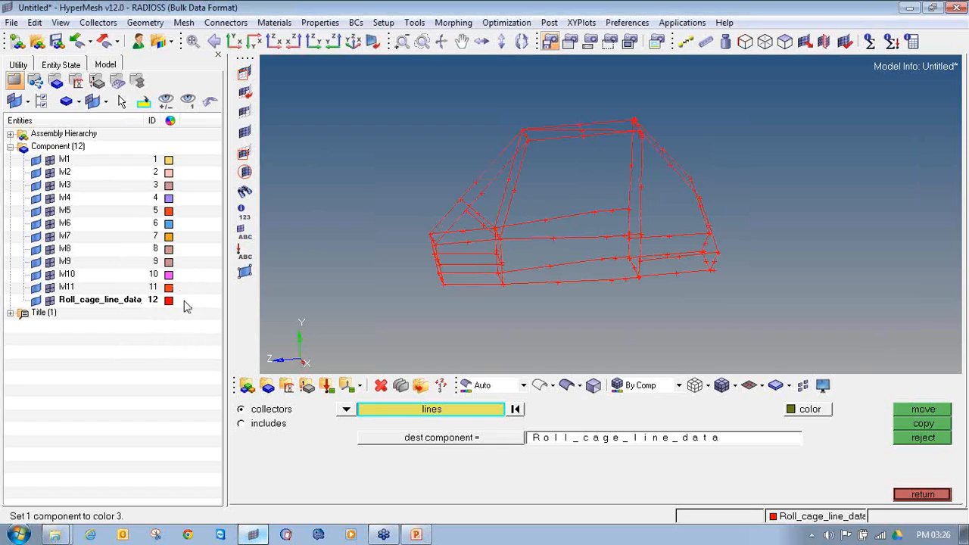
{"action": "left_click", "coordinate": [168, 300]}
{"action": "left_click", "coordinate": [159, 258]}
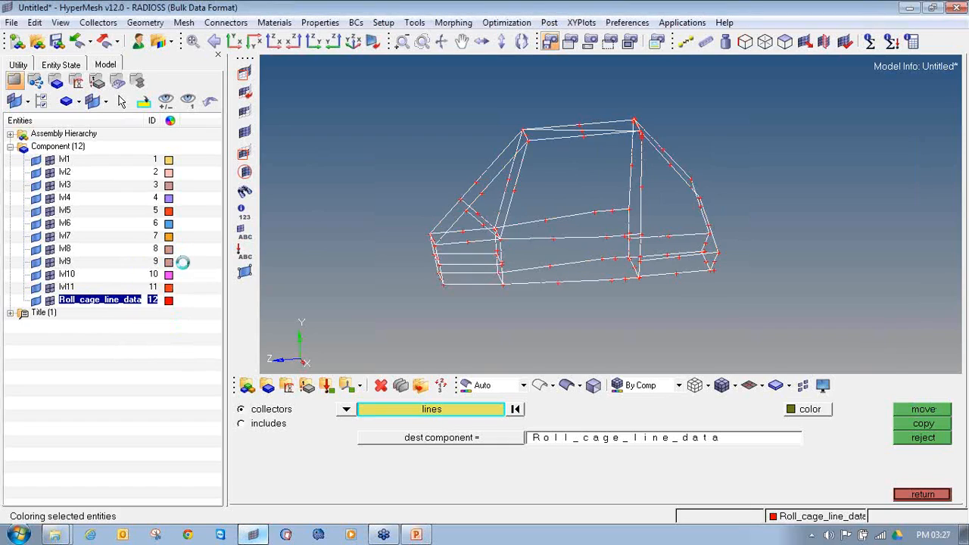
{"action": "left_click", "coordinate": [902, 498]}
Hide the Roll_cage_line_data geometry and toggle lvl1's geometry to check for leftover lines
{"action": "left_click_drag", "start_coordinate": [381, 260], "coordinate": [548, 271], "text": "ctrl"}
{"action": "left_click", "coordinate": [38, 297]}
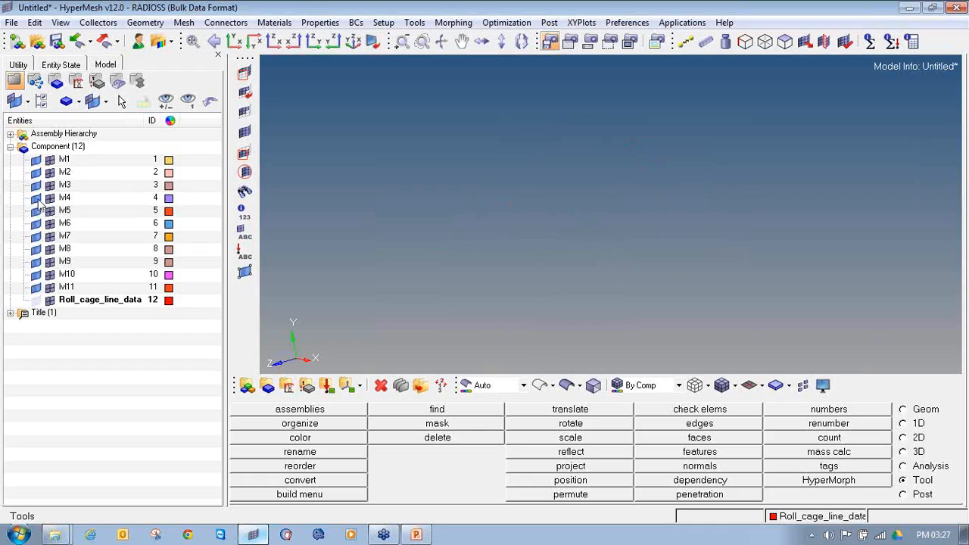
{"action": "left_click", "coordinate": [35, 159]}
{"action": "left_click", "coordinate": [36, 159]}
Delete the components lvl1 through lvl11 and show the Roll_cage_line_data geometry again
{"action": "left_click", "coordinate": [64, 159]}
{"action": "left_click", "coordinate": [64, 288], "text": "shift"}
{"action": "right_click", "coordinate": [64, 289]}
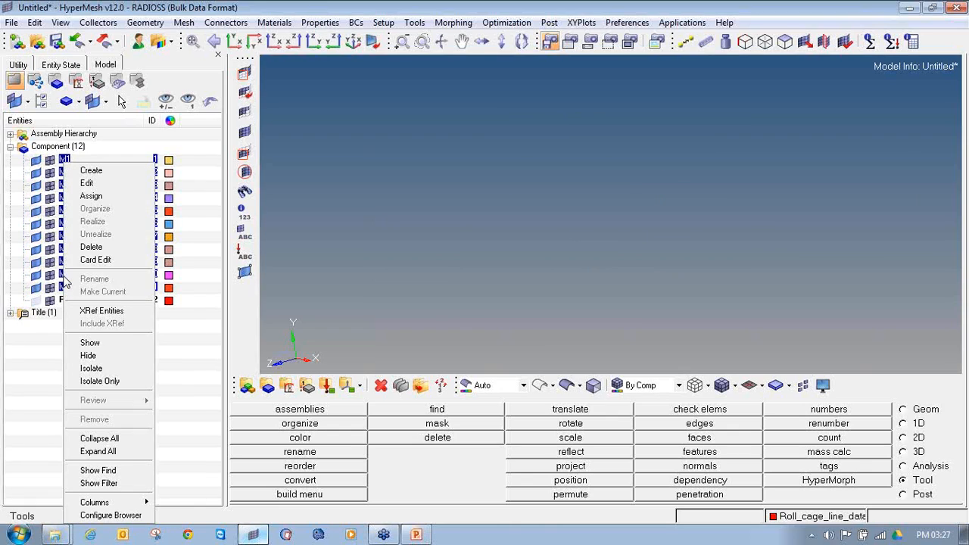
{"action": "left_click", "coordinate": [88, 255]}
{"action": "left_click", "coordinate": [191, 322]}
{"action": "left_click", "coordinate": [36, 160]}
{"action": "mouse_move", "coordinate": [519, 243]}
{"action": "left_mouse_down", "text": "ctrl"}
{"action": "mouse_move", "coordinate": [476, 238]}
{"action": "mouse_move", "coordinate": [575, 226]}
{"action": "mouse_move", "coordinate": [550, 227]}
{"action": "mouse_move", "coordinate": [505, 262]}
{"action": "mouse_move", "coordinate": [543, 234]}
{"action": "mouse_move", "coordinate": [629, 253]}
{"action": "mouse_move", "coordinate": [653, 244]}
{"action": "left_mouse_up", "text": "ctrl"}
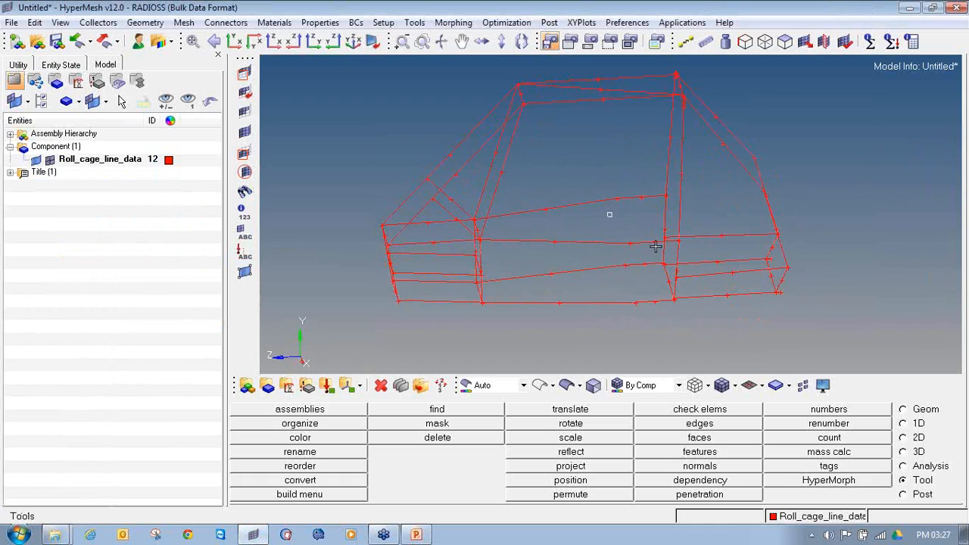
Start a second HyperMesh session with the RADIOSS user profile
{"action": "right_click", "coordinate": [260, 535]}
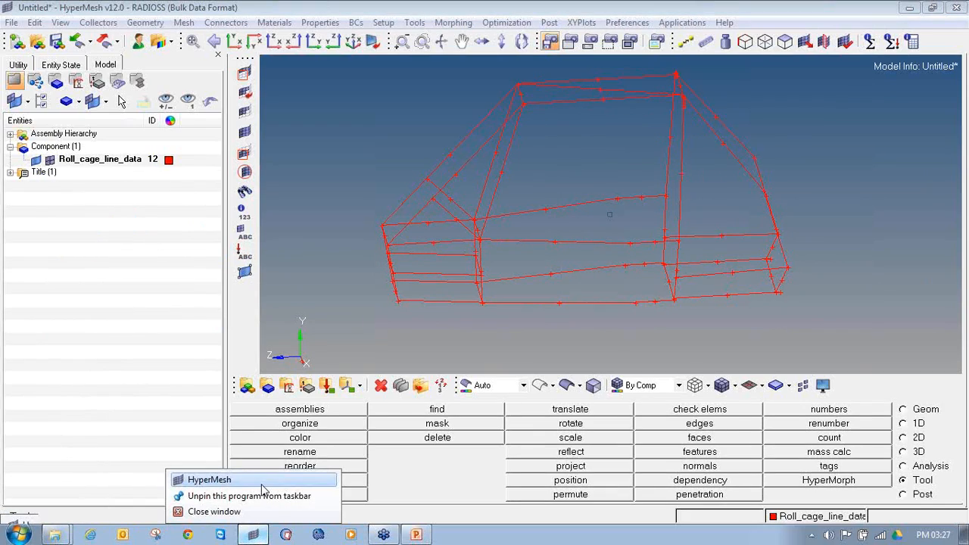
{"action": "left_click", "coordinate": [231, 480]}
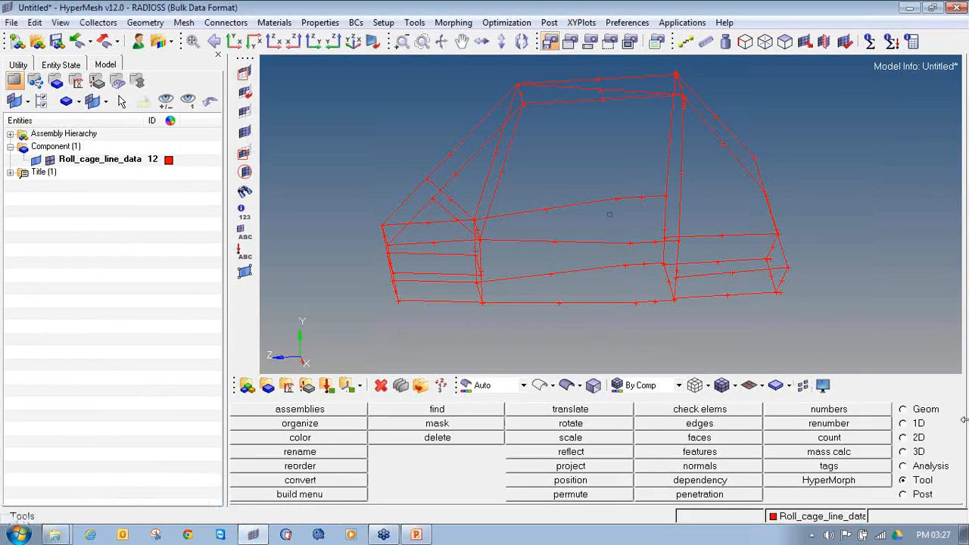
{"action": "left_click_drag", "start_coordinate": [518, 235], "coordinate": [548, 239], "text": "ctrl"}
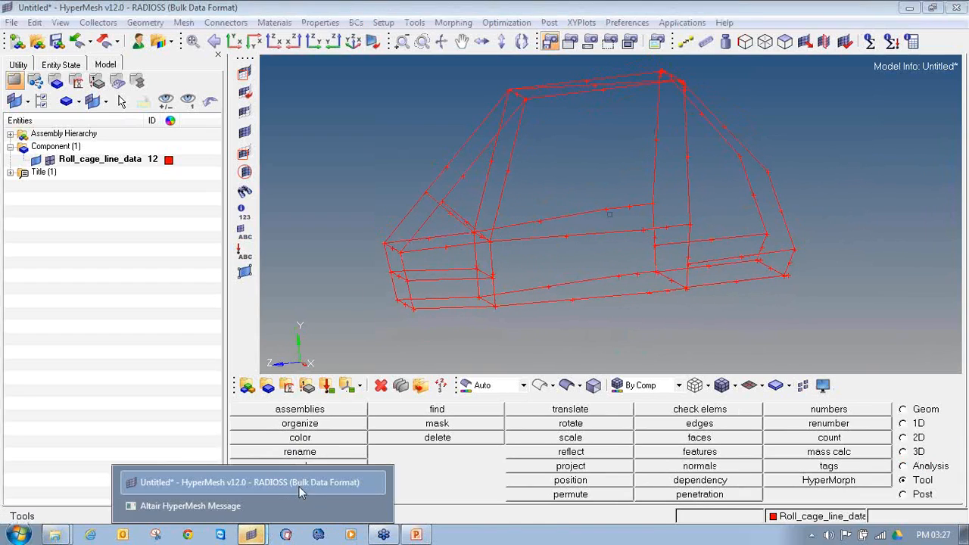
{"action": "left_click", "coordinate": [274, 516]}
{"action": "left_click", "coordinate": [601, 322]}
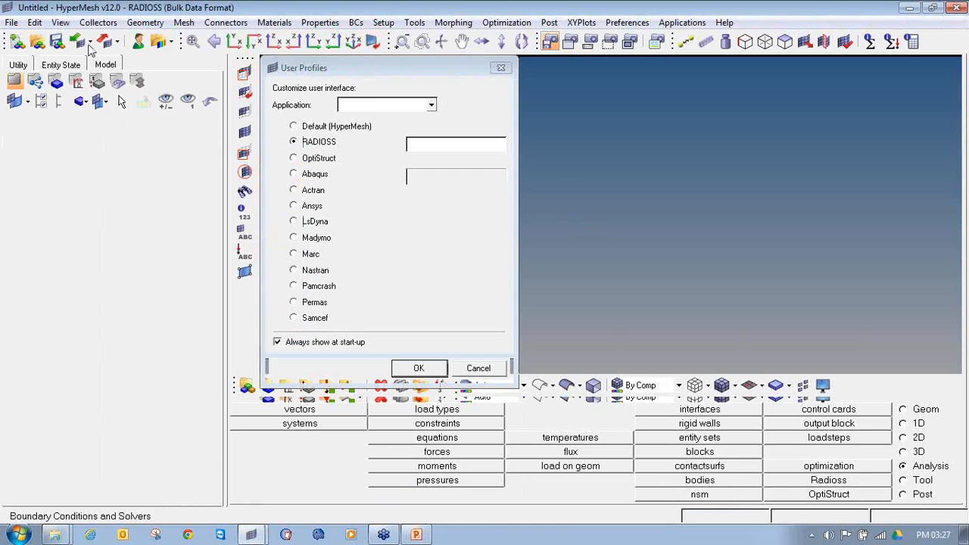
{"action": "left_click", "coordinate": [417, 369]}
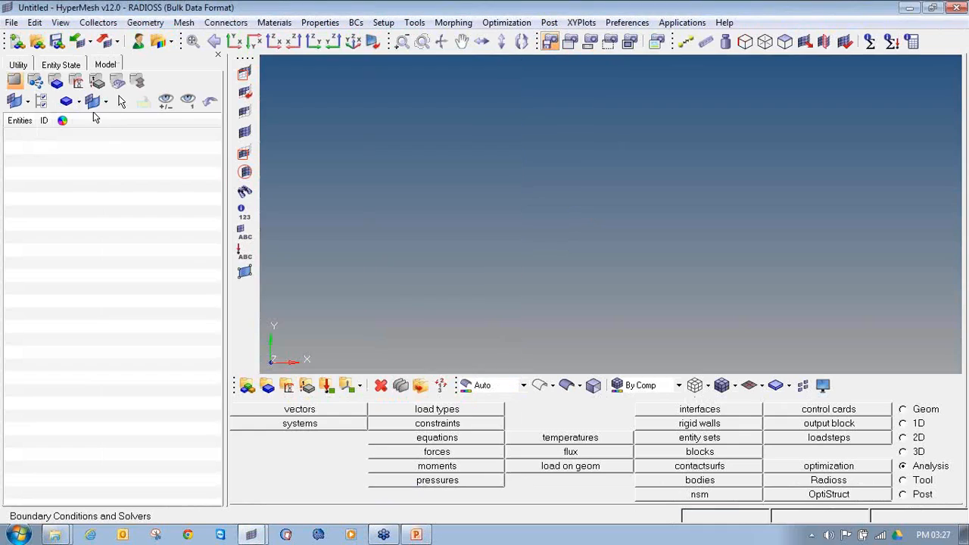
Begin an IGES geometry import and browse to the DAY 1 folder inside SAE BAJA online training session
{"action": "left_click", "coordinate": [90, 43]}
{"action": "left_click", "coordinate": [91, 101]}
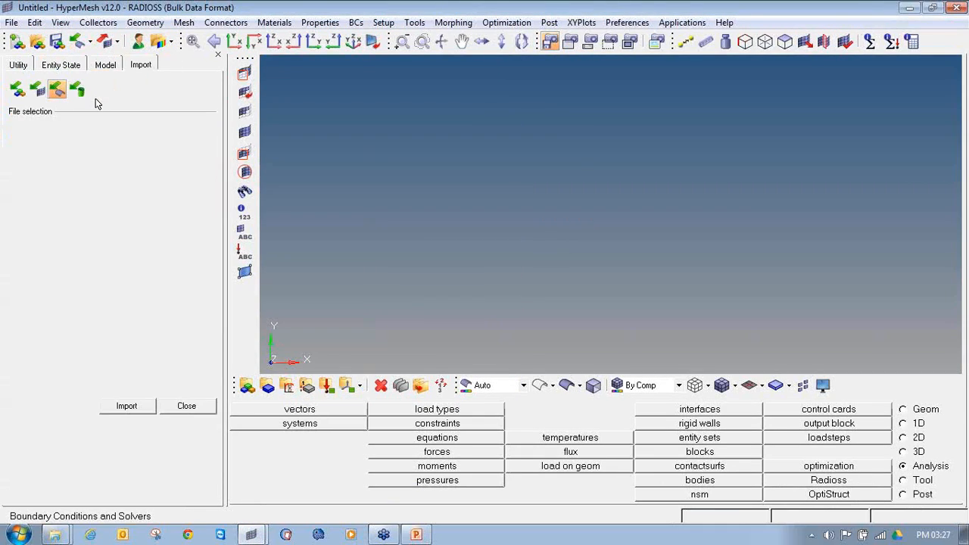
{"action": "left_click", "coordinate": [21, 151]}
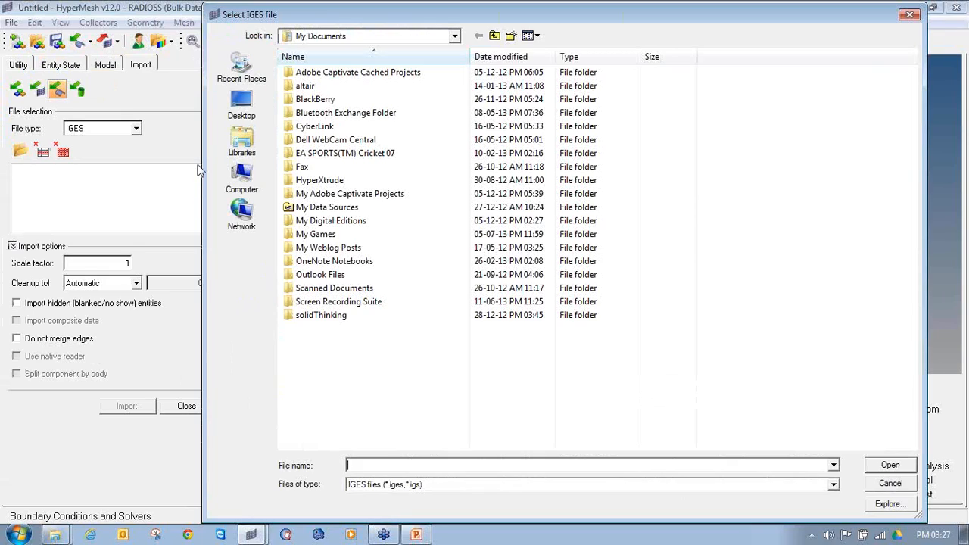
{"action": "left_click", "coordinate": [427, 37]}
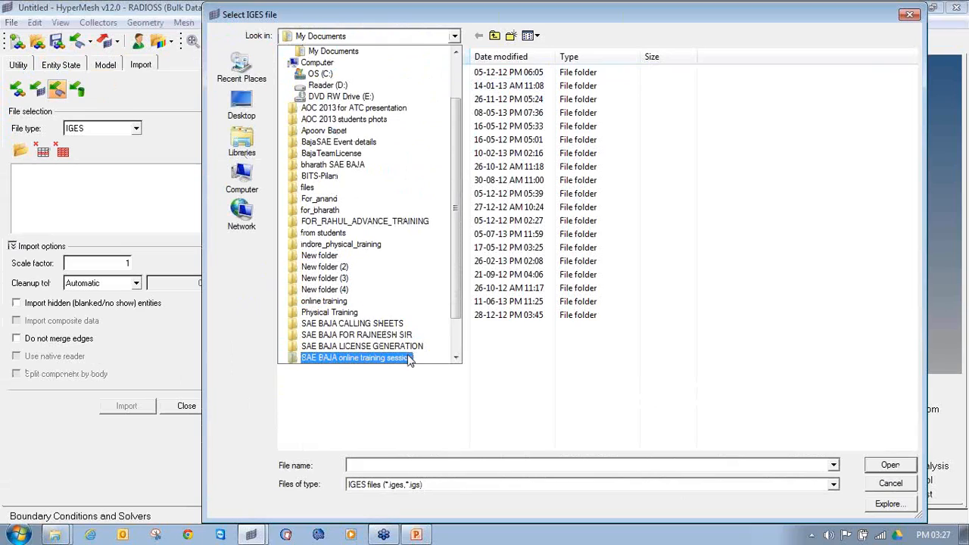
{"action": "left_click", "coordinate": [378, 357]}
{"action": "double_click", "coordinate": [368, 74]}
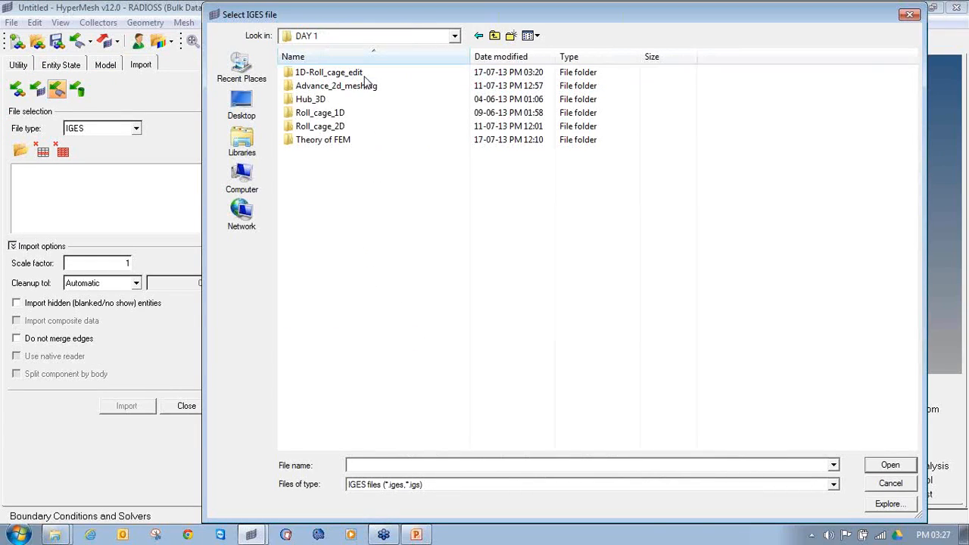
{"action": "double_click", "coordinate": [373, 87]}
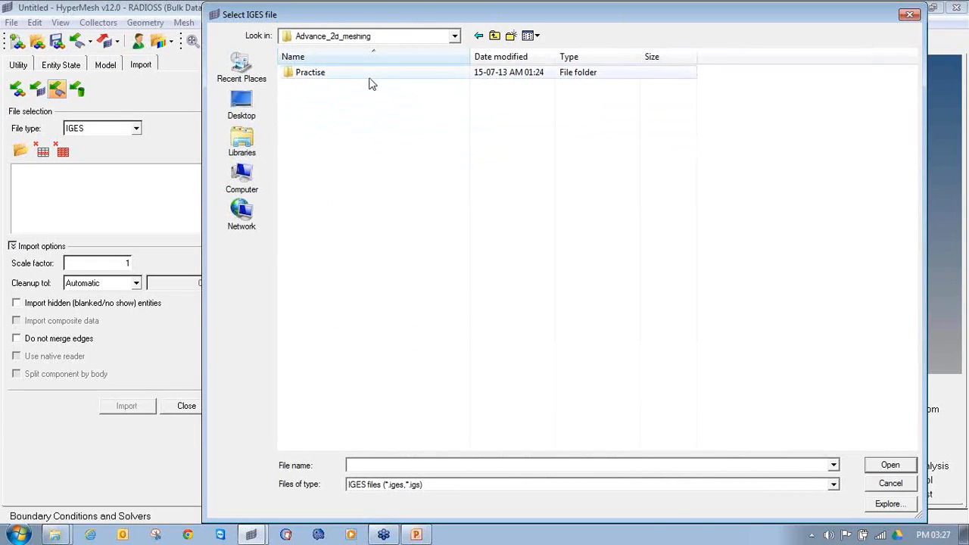
{"action": "double_click", "coordinate": [369, 76]}
{"action": "left_click", "coordinate": [494, 36]}
{"action": "left_click", "coordinate": [494, 36]}
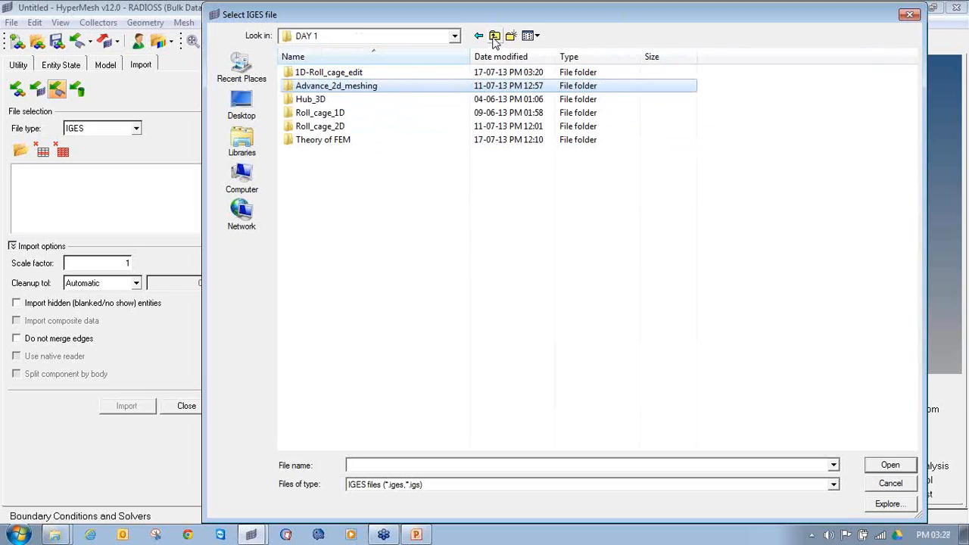
Import roll_cage_2d_meshing.iges from the Roll_cage_2D folder with scale factor 1 and automatic cleanup tolerance
{"action": "double_click", "coordinate": [410, 129]}
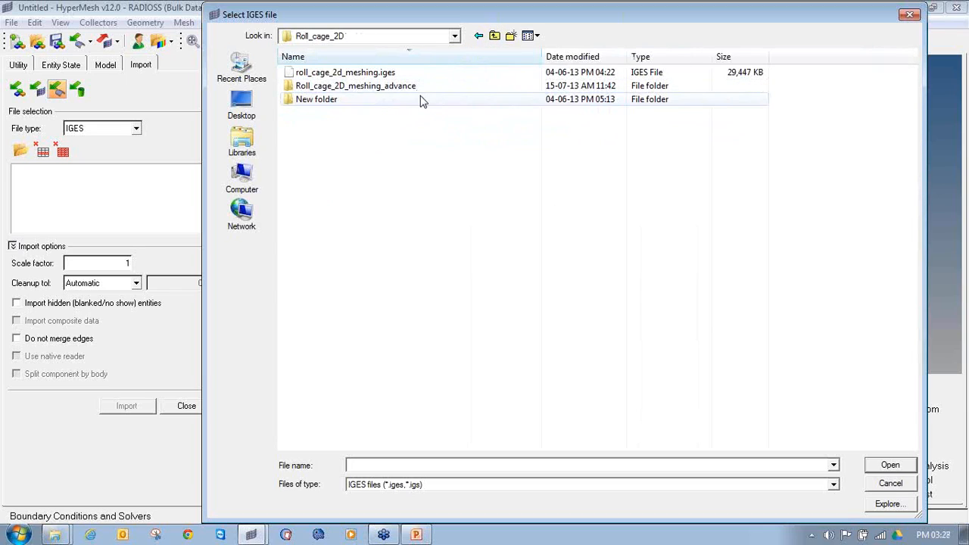
{"action": "left_click", "coordinate": [415, 74]}
{"action": "double_click", "coordinate": [415, 74]}
{"action": "left_click", "coordinate": [125, 417]}
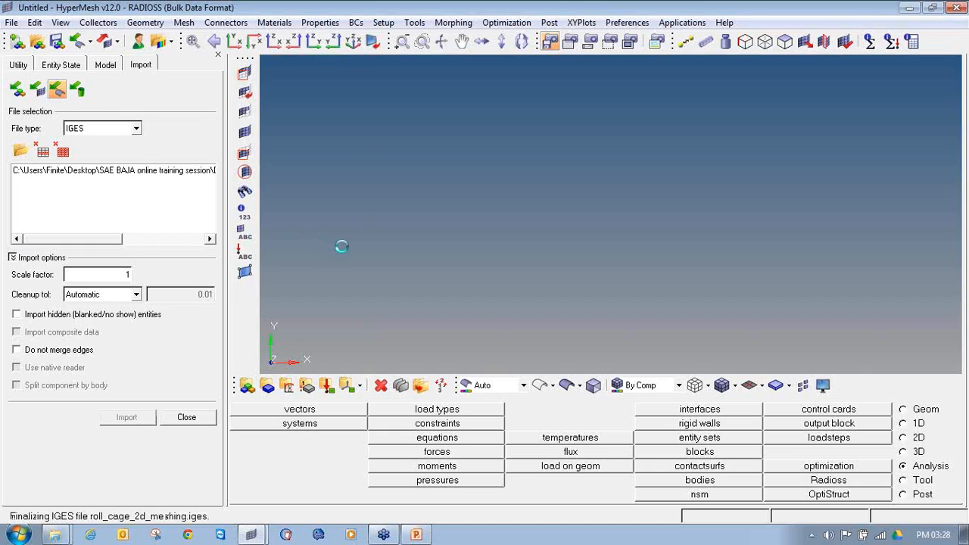
Examine the imported roll cage's tube members and joints up close
{"action": "left_click_drag", "start_coordinate": [778, 267], "coordinate": [551, 263], "text": "ctrl"}
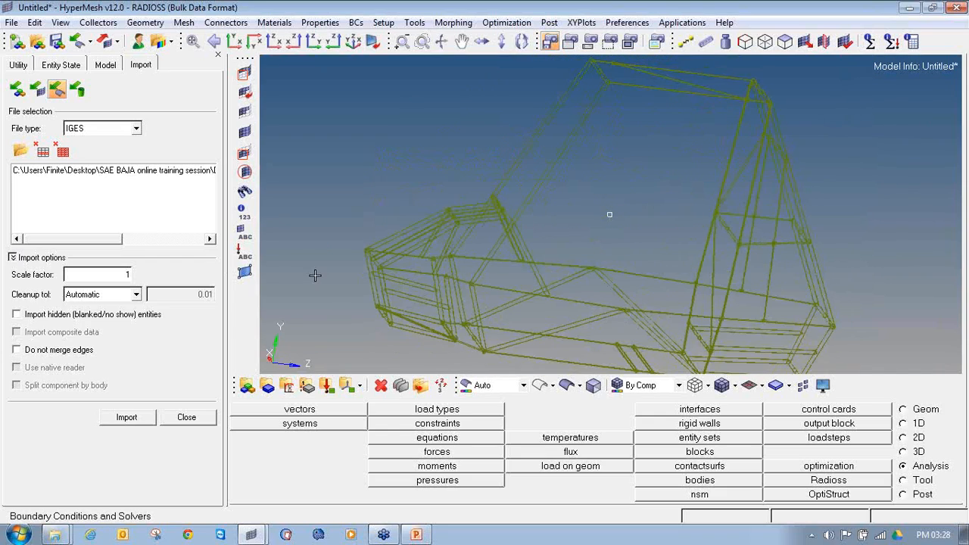
{"action": "scroll", "coordinate": [357, 277], "scroll_direction": "up", "scroll_amount": 5, "text": "ctrl"}
{"action": "right_click_drag", "start_coordinate": [357, 277], "coordinate": [621, 221], "text": "ctrl"}
{"action": "scroll", "coordinate": [620, 220], "scroll_direction": "up", "scroll_amount": 2, "text": "ctrl"}
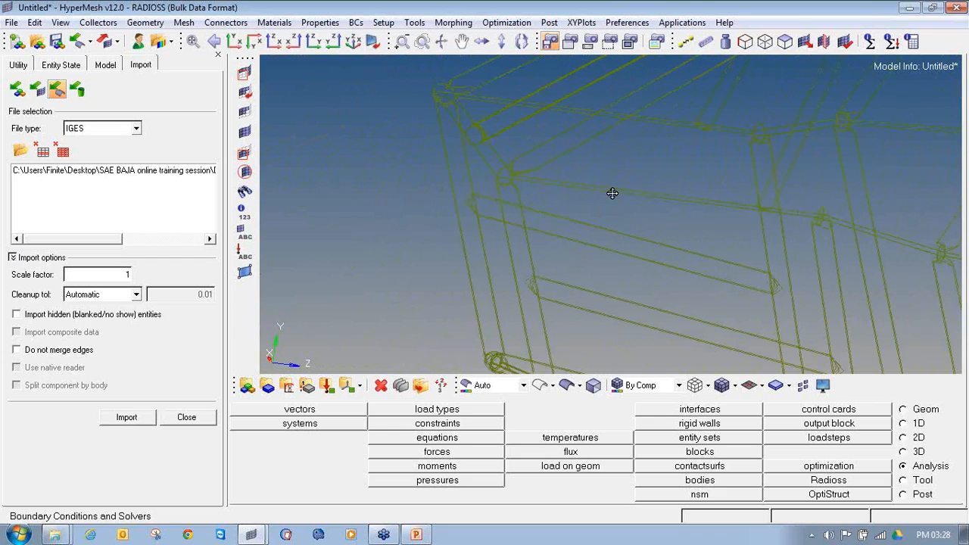
{"action": "left_click_drag", "start_coordinate": [628, 200], "coordinate": [567, 197], "text": "ctrl"}
{"action": "scroll", "coordinate": [567, 196], "scroll_direction": "up", "scroll_amount": 4, "text": "ctrl"}
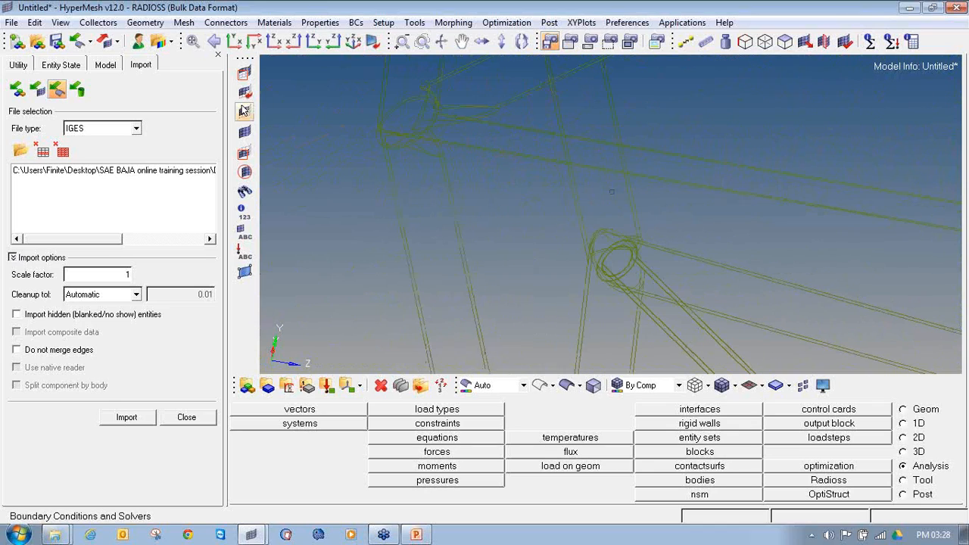
List the new model's components and recolor lvl1 red
{"action": "left_click", "coordinate": [105, 65]}
{"action": "left_click", "coordinate": [11, 146]}
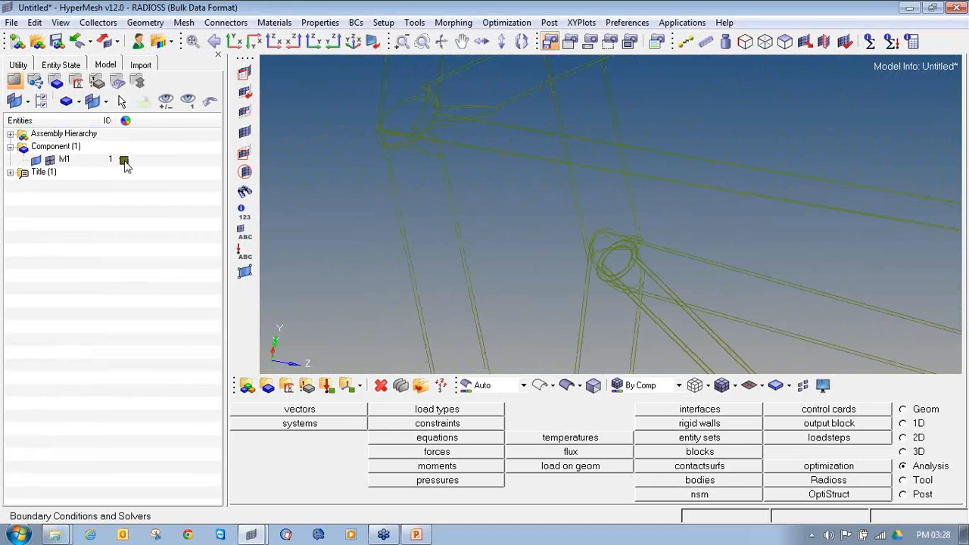
{"action": "left_click", "coordinate": [124, 162]}
{"action": "left_click", "coordinate": [108, 114]}
{"action": "scroll", "coordinate": [519, 162], "scroll_direction": "up", "scroll_amount": 3, "text": "ctrl"}
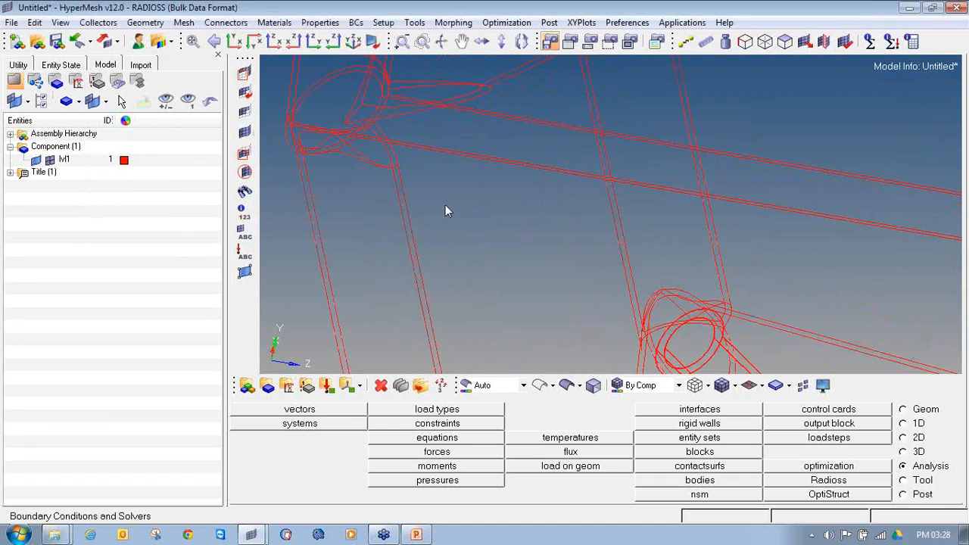
Examine the tubular roll cage's members and joints with the geometry surfaces shaded
{"action": "scroll", "coordinate": [391, 207], "scroll_direction": "down", "scroll_amount": 3, "text": "ctrl"}
{"action": "left_click", "coordinate": [567, 385]}
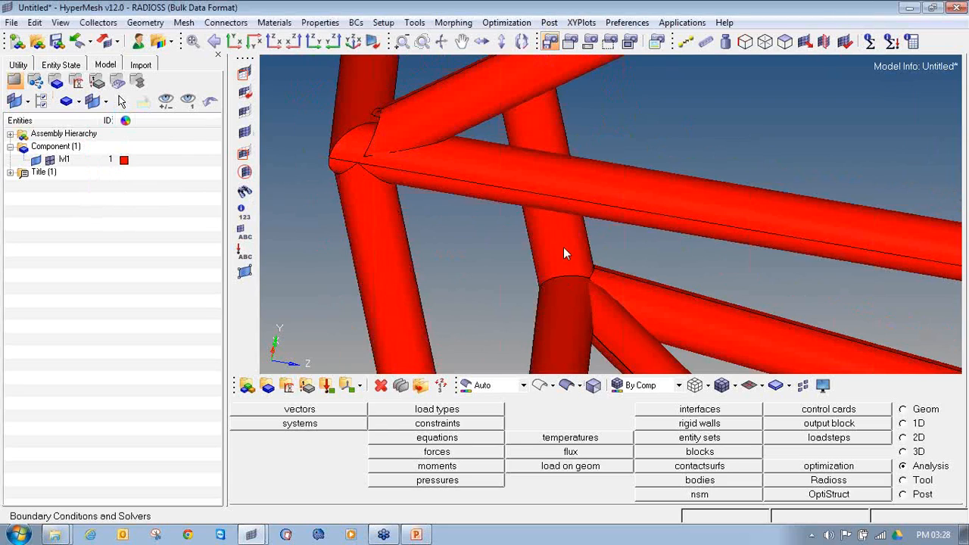
{"action": "scroll", "coordinate": [503, 243], "scroll_direction": "down", "scroll_amount": 6, "text": "ctrl"}
{"action": "scroll", "coordinate": [503, 243], "scroll_direction": "down", "scroll_amount": 3, "text": "ctrl"}
{"action": "mouse_move", "coordinate": [674, 273]}
{"action": "left_mouse_down", "text": "ctrl"}
{"action": "mouse_move", "coordinate": [699, 255]}
{"action": "mouse_move", "coordinate": [510, 260]}
{"action": "left_mouse_up", "text": "ctrl"}
{"action": "scroll", "coordinate": [499, 252], "scroll_direction": "up", "scroll_amount": 3, "text": "ctrl"}
{"action": "scroll", "coordinate": [291, 234], "scroll_direction": "up", "scroll_amount": 3, "text": "ctrl"}
{"action": "right_click_drag", "start_coordinate": [454, 245], "coordinate": [436, 248], "text": "ctrl"}
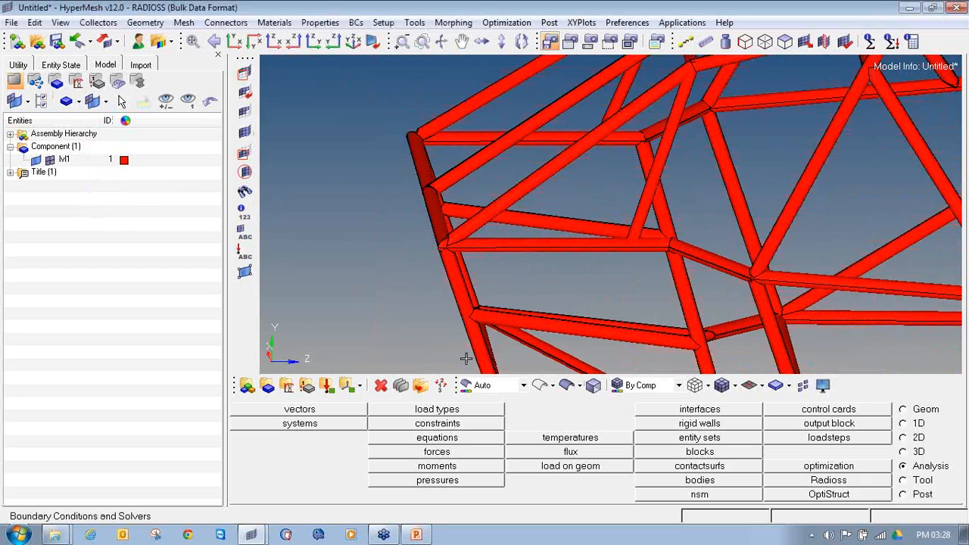
Examine the roll cage's tube joints up close in wireframe geometry display
{"action": "left_click", "coordinate": [540, 387]}
{"action": "scroll", "coordinate": [511, 231], "scroll_direction": "up", "scroll_amount": 6, "text": "ctrl"}
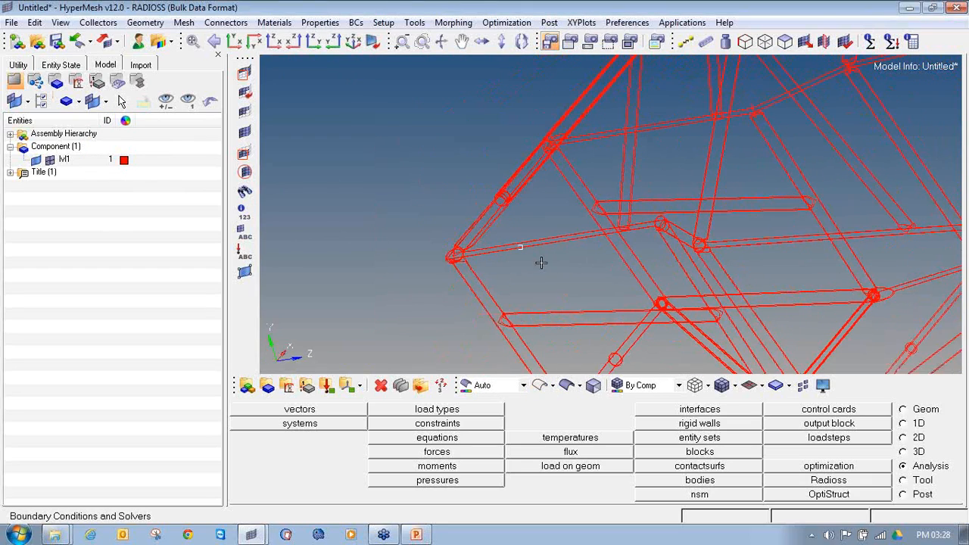
{"action": "scroll", "coordinate": [432, 230], "scroll_direction": "up", "scroll_amount": 6, "text": "ctrl"}
{"action": "scroll", "coordinate": [504, 255], "scroll_direction": "down", "scroll_amount": 5, "text": "ctrl"}
{"action": "right_click_drag", "start_coordinate": [504, 274], "coordinate": [404, 170], "text": "ctrl"}
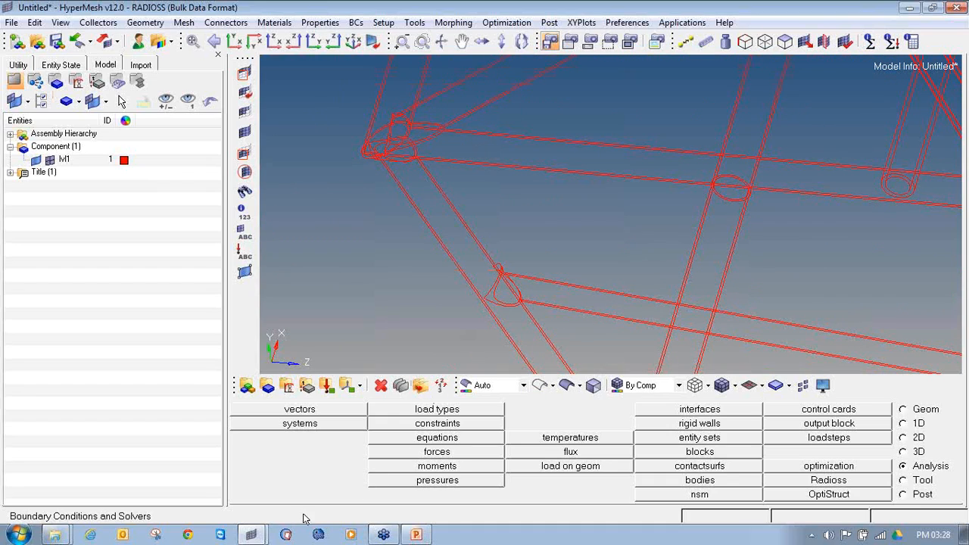
Compare the roll cage line model in the other HyperMesh session with the tubular roll cage in this one
{"action": "mouse_move", "coordinate": [250, 534]}
{"action": "left_click", "coordinate": [258, 486]}
{"action": "left_click_drag", "start_coordinate": [466, 252], "coordinate": [391, 247], "text": "ctrl"}
{"action": "scroll", "coordinate": [387, 248], "scroll_direction": "up", "scroll_amount": 6, "text": "ctrl"}
{"action": "left_click_drag", "start_coordinate": [546, 238], "coordinate": [401, 364], "text": "ctrl"}
{"action": "scroll", "coordinate": [562, 224], "scroll_direction": "down", "scroll_amount": 5, "text": "ctrl"}
{"action": "left_click", "coordinate": [251, 535]}
{"action": "left_click", "coordinate": [227, 505]}
{"action": "left_click_drag", "start_coordinate": [476, 210], "coordinate": [452, 152], "text": "ctrl"}
{"action": "scroll", "coordinate": [434, 189], "scroll_direction": "down", "scroll_amount": 4, "text": "ctrl"}
{"action": "right_click_drag", "start_coordinate": [685, 226], "coordinate": [603, 229], "text": "ctrl"}
{"action": "scroll", "coordinate": [603, 229], "scroll_direction": "down", "scroll_amount": 2, "text": "ctrl"}
{"action": "left_click_drag", "start_coordinate": [627, 232], "coordinate": [612, 249], "text": "ctrl"}
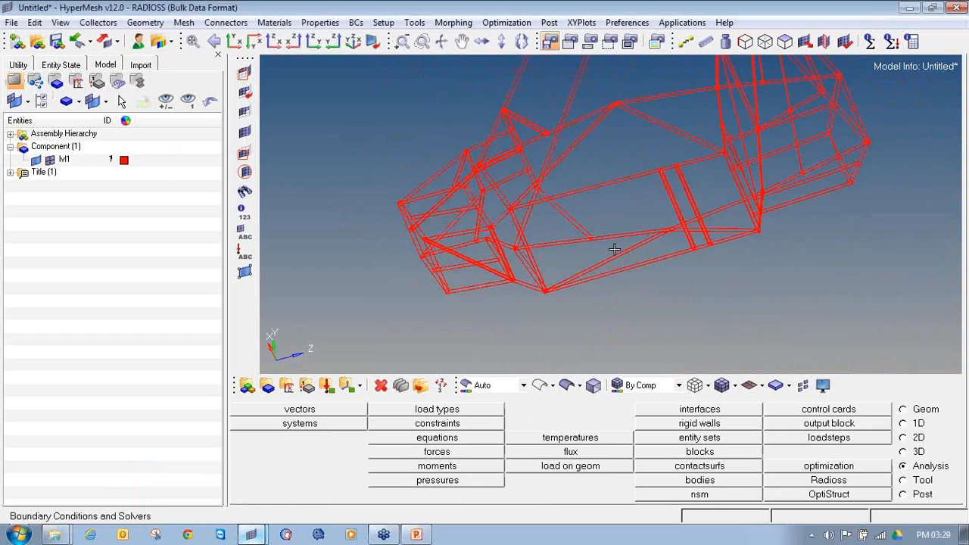
Close the tubular roll cage session and switch back to the HyperMesh session containing Roll_cage_line_data
{"action": "left_click", "coordinate": [956, 8]}
{"action": "left_click", "coordinate": [502, 316]}
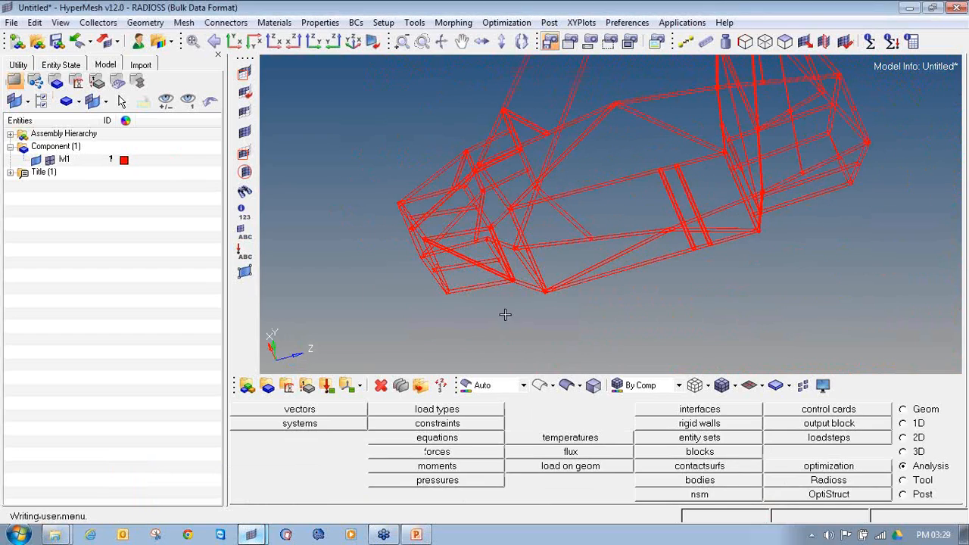
{"action": "mouse_move", "coordinate": [256, 536]}
{"action": "left_click", "coordinate": [256, 493]}
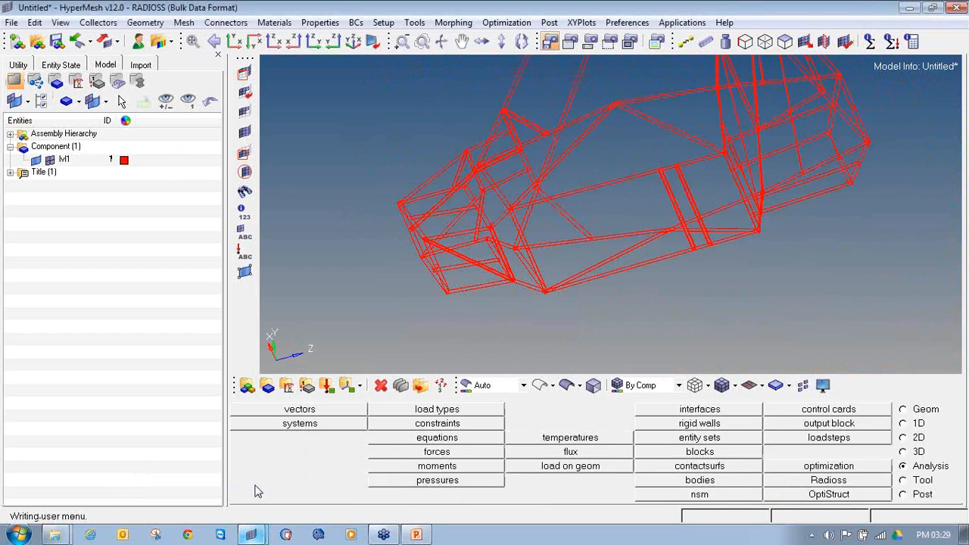
{"action": "left_click_drag", "start_coordinate": [514, 230], "coordinate": [572, 230], "text": "ctrl"}
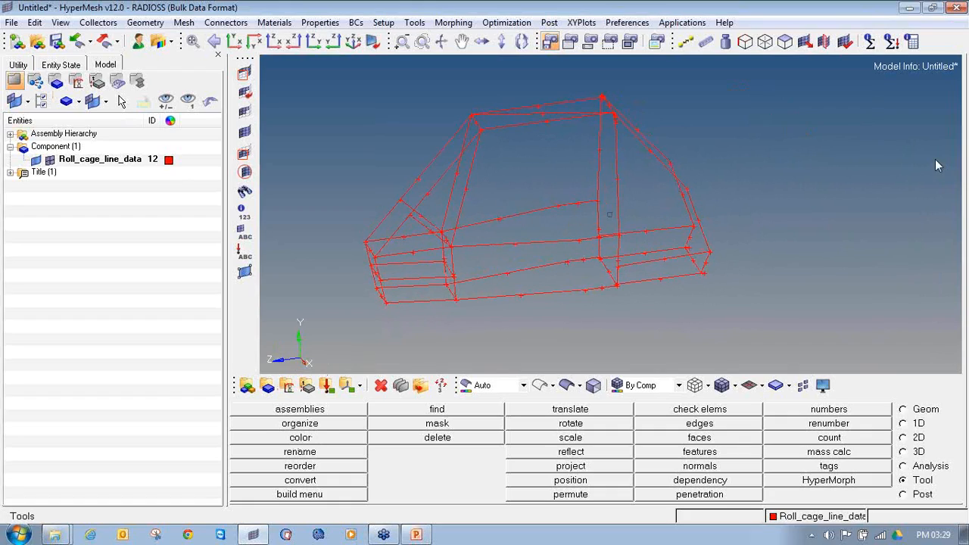
Create a material named Steel with an olive-green color, type ISOTROPIC and card image MAT1, with its card open for editing
{"action": "mouse_move", "coordinate": [301, 372]}
{"action": "left_mouse_down"}
{"action": "mouse_move", "coordinate": [271, 384]}
{"action": "mouse_move", "coordinate": [294, 392]}
{"action": "mouse_move", "coordinate": [284, 370]}
{"action": "left_mouse_up"}
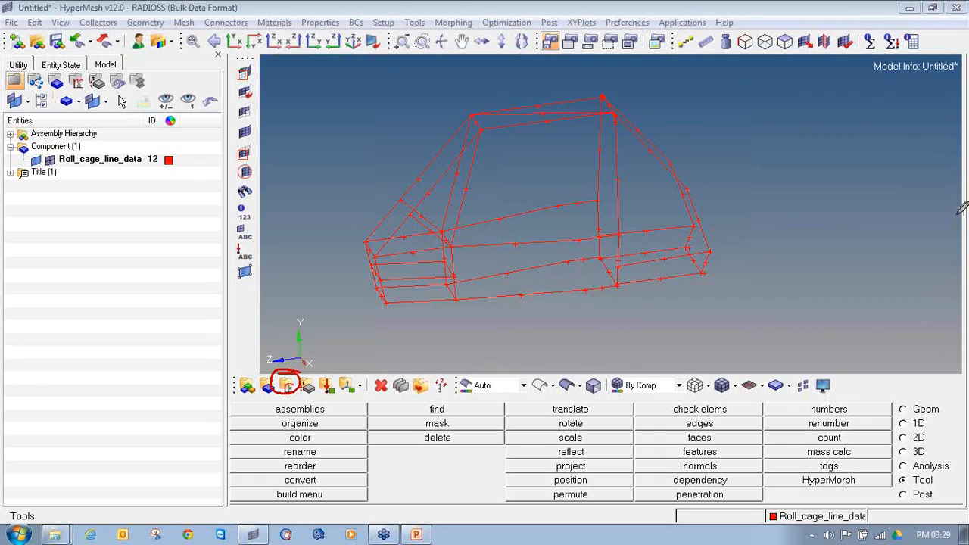
{"action": "left_click", "coordinate": [288, 385]}
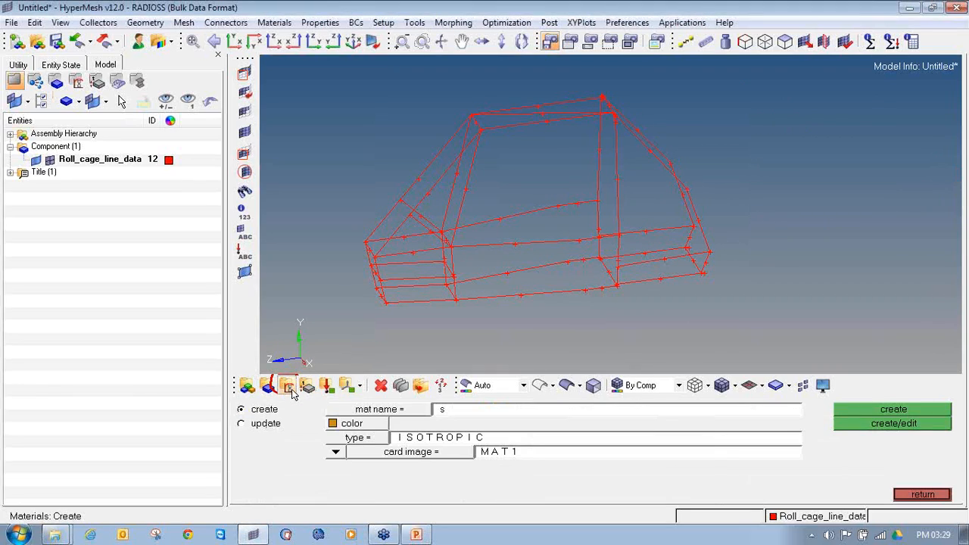
{"action": "left_click", "coordinate": [482, 411]}
{"action": "type", "text": "Steel"}
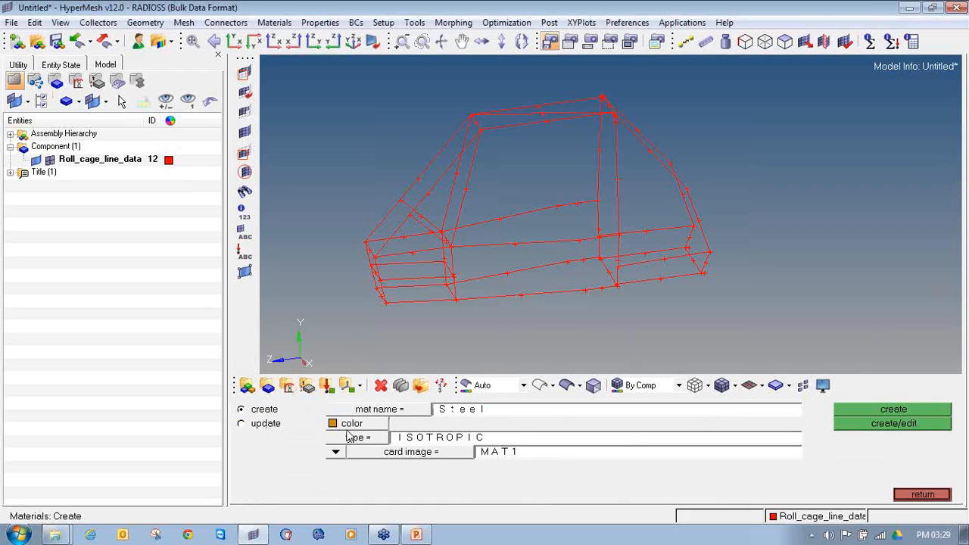
{"action": "left_click", "coordinate": [350, 425]}
{"action": "left_click", "coordinate": [385, 458]}
{"action": "left_click", "coordinate": [377, 439]}
{"action": "left_click", "coordinate": [406, 473]}
{"action": "left_click", "coordinate": [473, 453]}
{"action": "left_click", "coordinate": [475, 454]}
{"action": "left_click", "coordinate": [918, 424]}
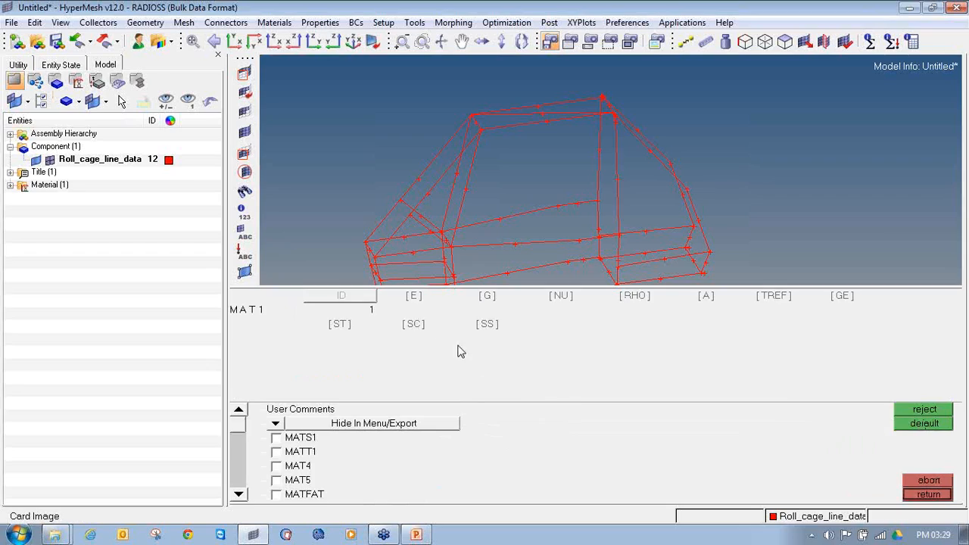
Set Steel's E to 2.1e+05, NU to 0.300 and RHO to 7.9e-09, and list it under the model's materials
{"action": "left_click", "coordinate": [409, 301]}
{"action": "left_click", "coordinate": [558, 296]}
{"action": "left_click", "coordinate": [618, 302]}
{"action": "left_click", "coordinate": [609, 351]}
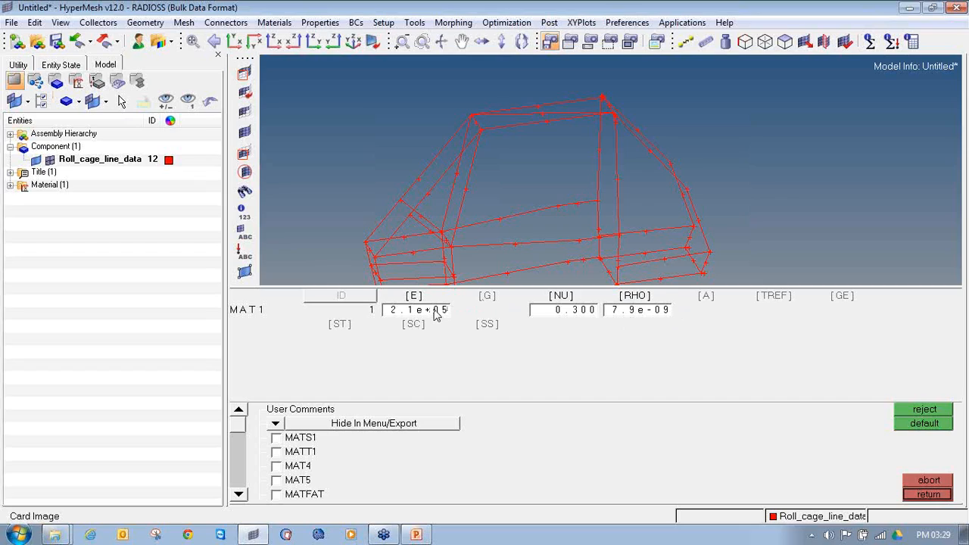
{"action": "left_click", "coordinate": [913, 498]}
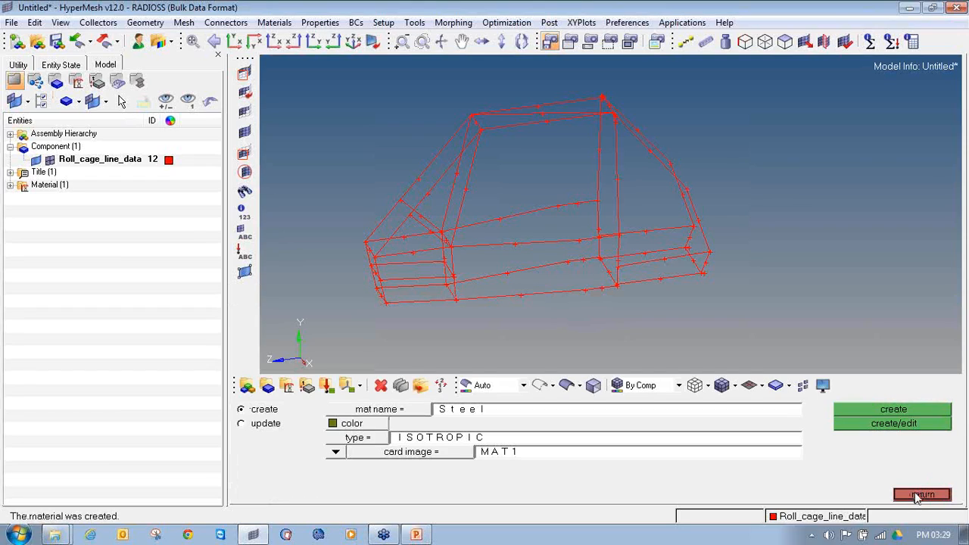
{"action": "left_click", "coordinate": [921, 494]}
{"action": "left_click", "coordinate": [11, 185]}
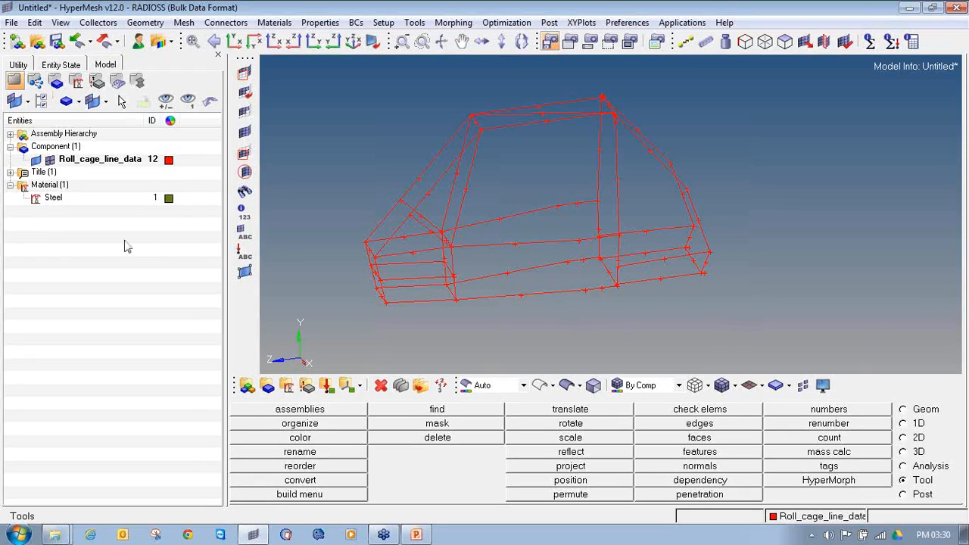
Create a standard thinwalled tube beam section in HyperBeam using the HYPER BEAM library
{"action": "left_click", "coordinate": [916, 425]}
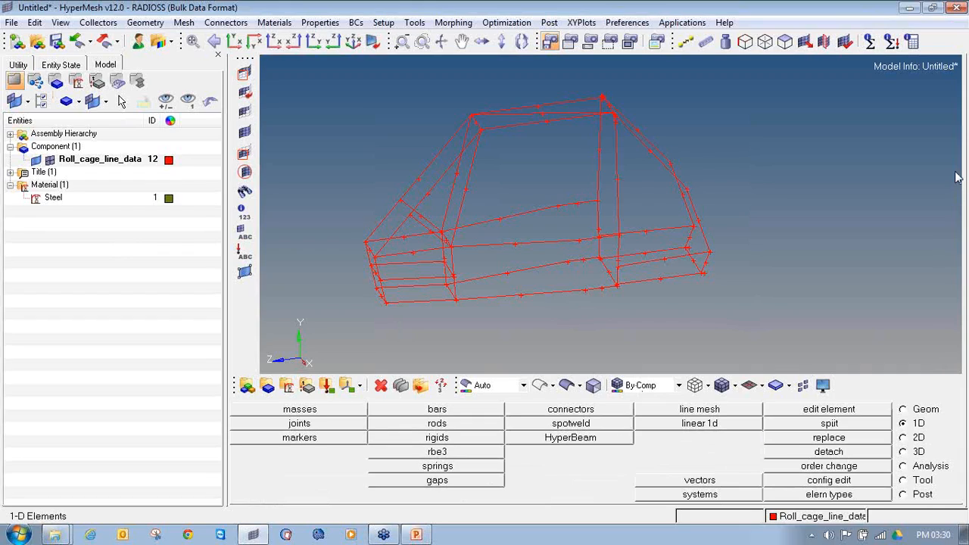
{"action": "mouse_move", "coordinate": [904, 417]}
{"action": "left_mouse_down"}
{"action": "mouse_move", "coordinate": [905, 430]}
{"action": "mouse_move", "coordinate": [917, 416]}
{"action": "left_mouse_up"}
{"action": "mouse_move", "coordinate": [587, 429]}
{"action": "left_mouse_down"}
{"action": "mouse_move", "coordinate": [536, 438]}
{"action": "mouse_move", "coordinate": [600, 449]}
{"action": "mouse_move", "coordinate": [569, 425]}
{"action": "mouse_move", "coordinate": [558, 429]}
{"action": "left_mouse_up"}
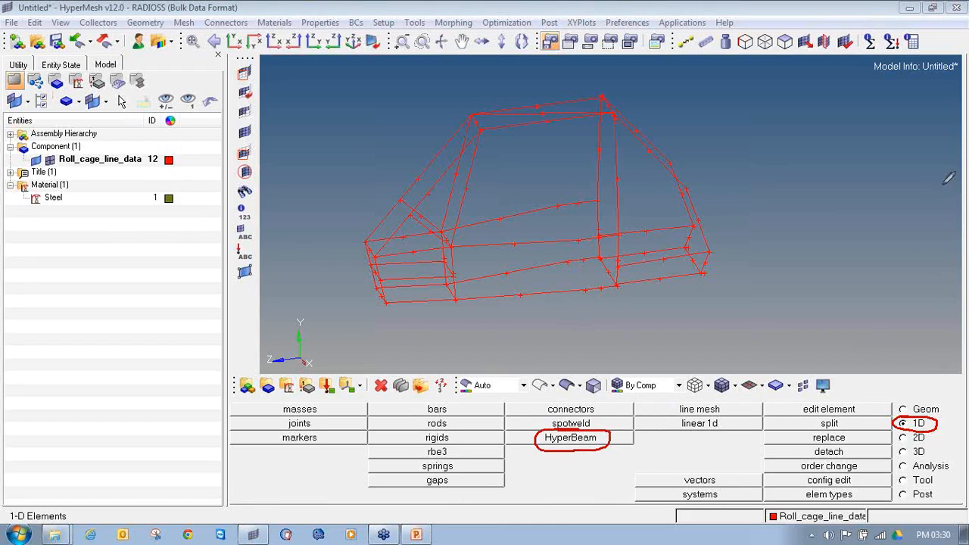
{"action": "left_click", "coordinate": [564, 445]}
{"action": "left_click", "coordinate": [420, 452]}
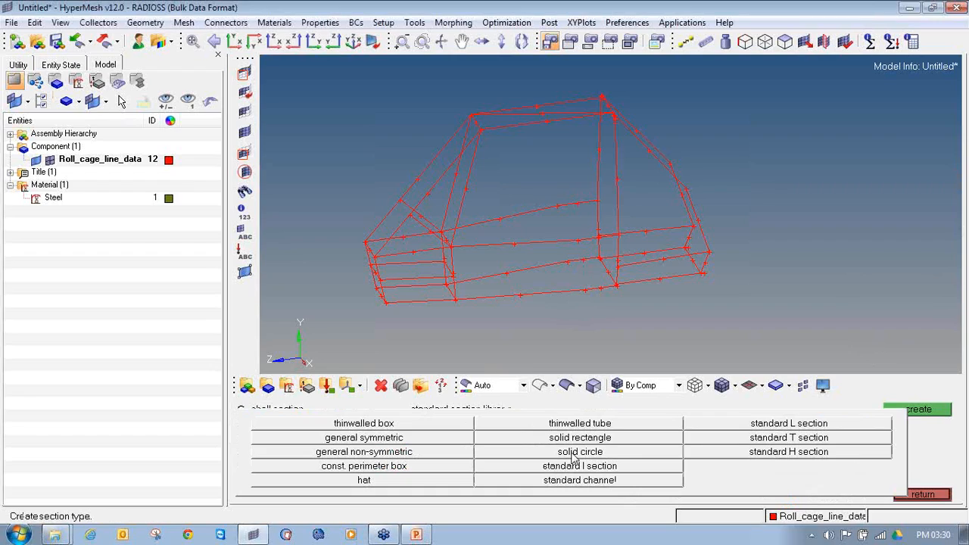
{"action": "left_click", "coordinate": [568, 426]}
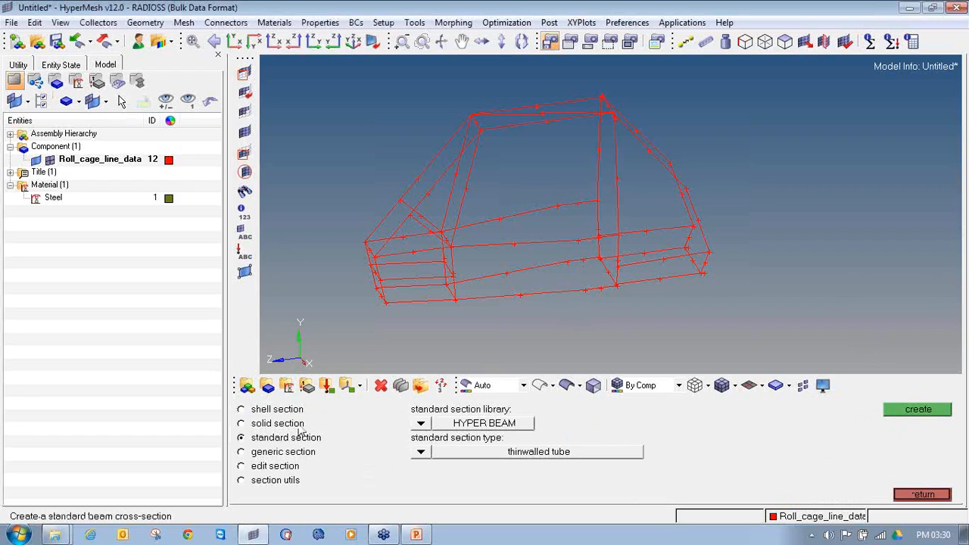
{"action": "left_click", "coordinate": [421, 423]}
{"action": "left_click", "coordinate": [411, 422]}
{"action": "left_click", "coordinate": [421, 452]}
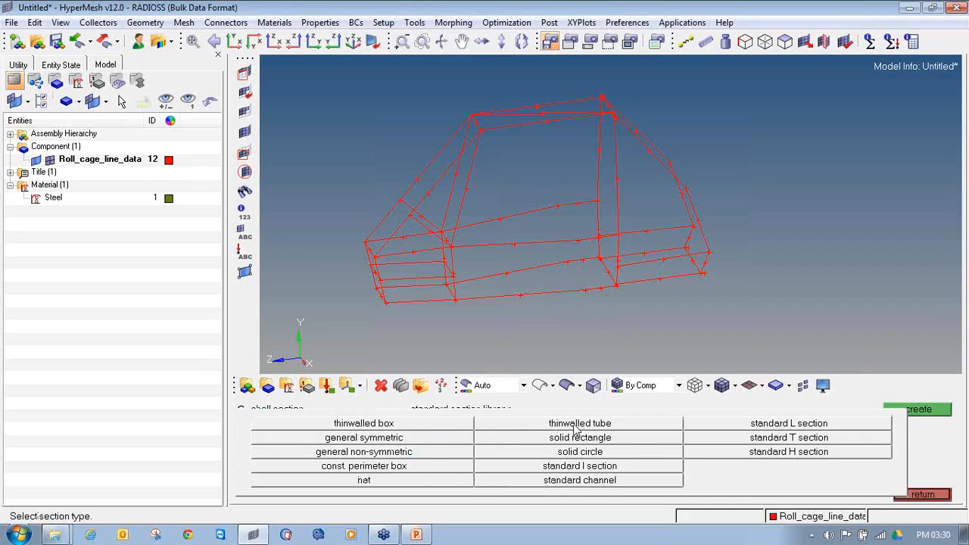
{"action": "left_click", "coordinate": [575, 425]}
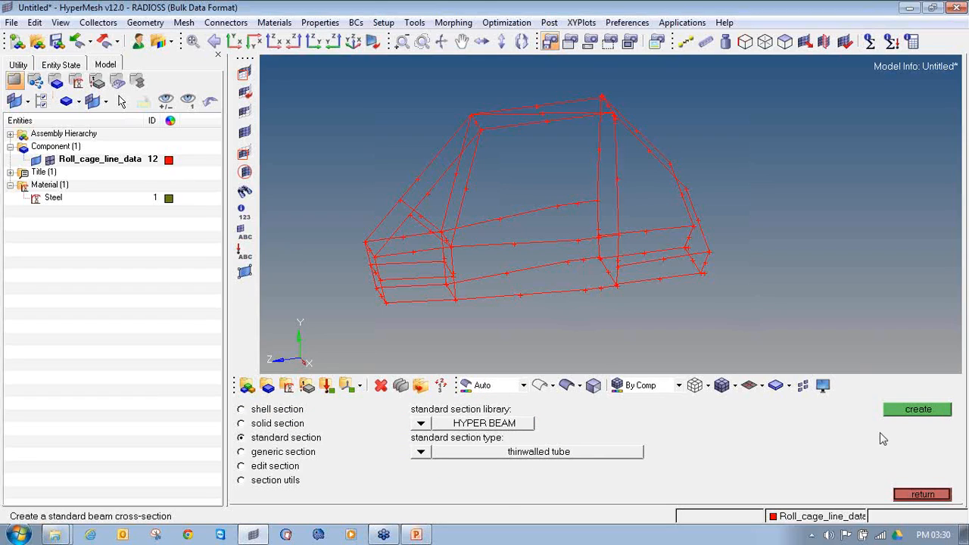
{"action": "left_click", "coordinate": [912, 416]}
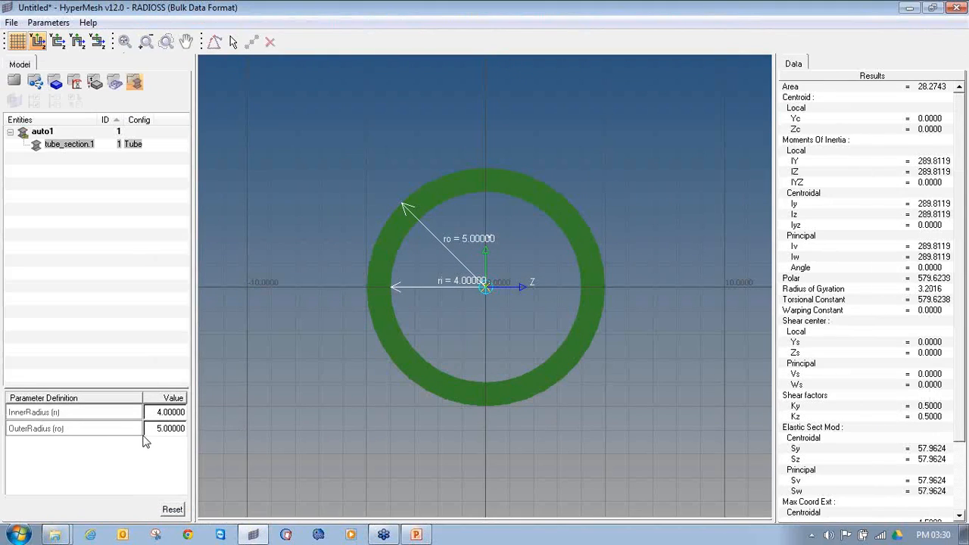
Set the tube section's outer radius to 12 and its inner radius to 9
{"action": "left_click", "coordinate": [157, 431]}
{"action": "type", "text": "13"}
{"action": "key", "text": "Tab"}
{"action": "type", "text": "9"}
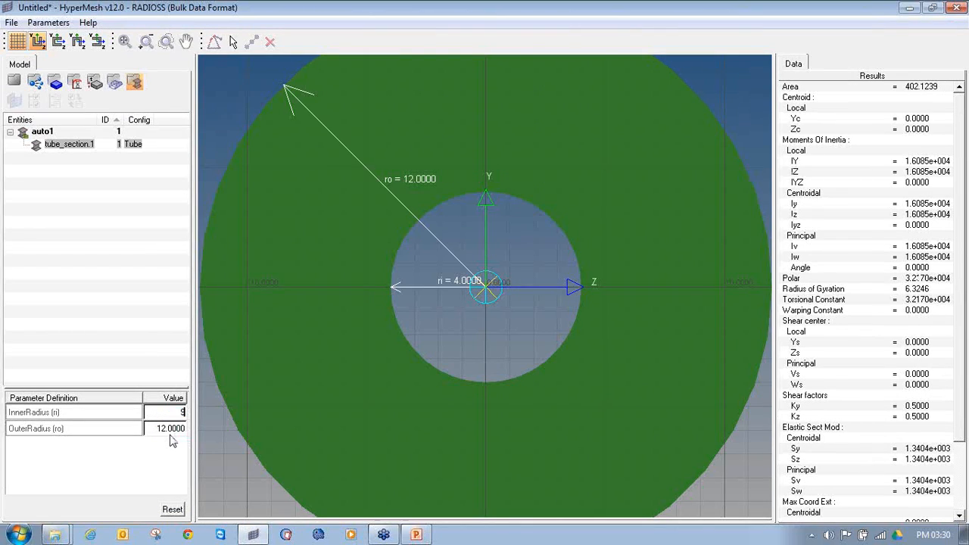
{"action": "left_click", "coordinate": [158, 464]}
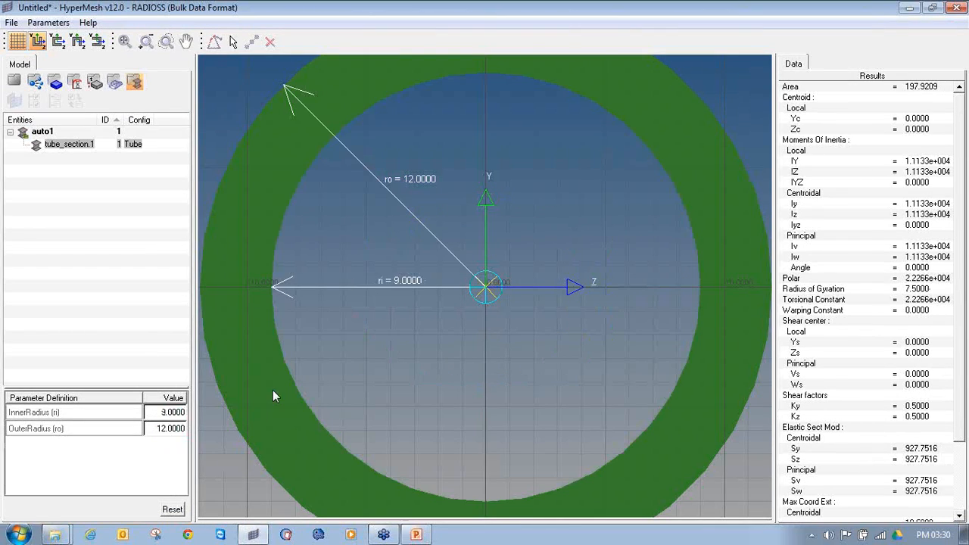
{"action": "scroll", "coordinate": [475, 328], "scroll_direction": "down", "scroll_amount": 3, "text": "ctrl"}
{"action": "scroll", "coordinate": [476, 329], "scroll_direction": "down", "scroll_amount": 2}
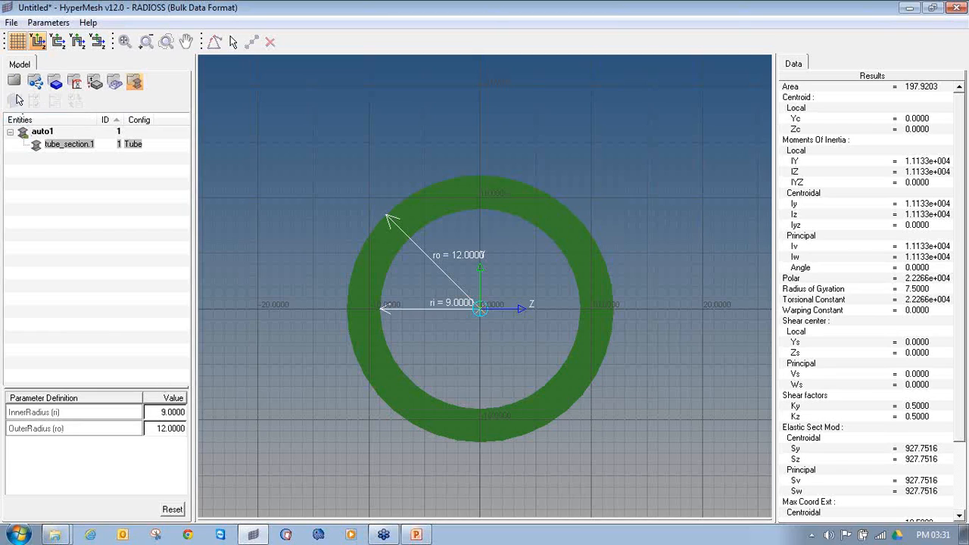
Rename the tube section circular_section and return from HyperBeam to the roll cage model
{"action": "right_click", "coordinate": [68, 149]}
{"action": "left_click", "coordinate": [102, 191]}
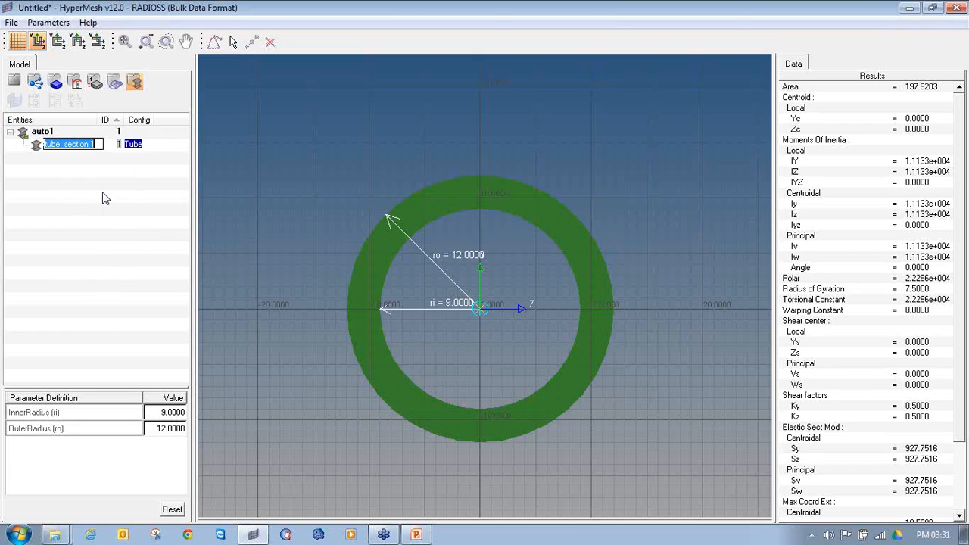
{"action": "type", "text": "circu"}
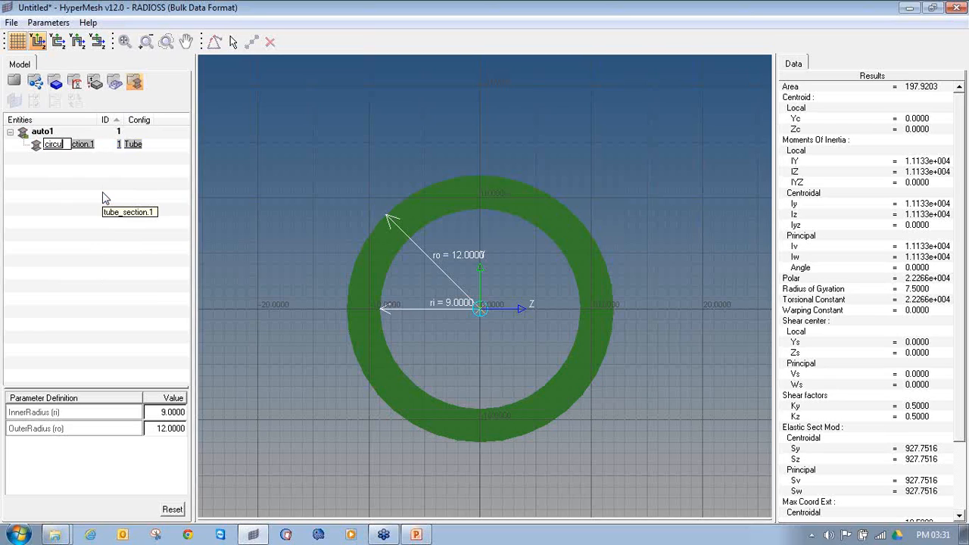
{"action": "type", "text": "lar_section"}
{"action": "key", "text": "Return"}
{"action": "left_click", "coordinate": [103, 192]}
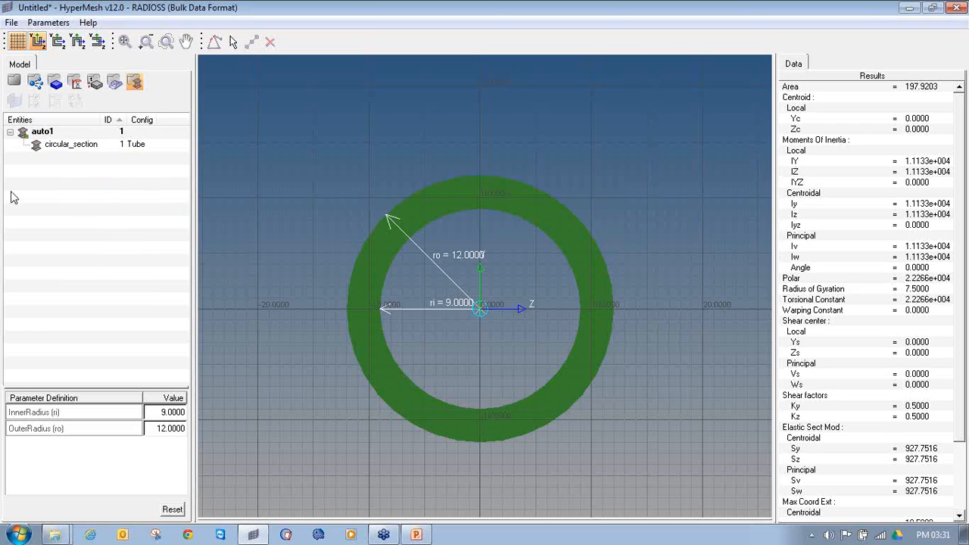
{"action": "left_click", "coordinate": [16, 81]}
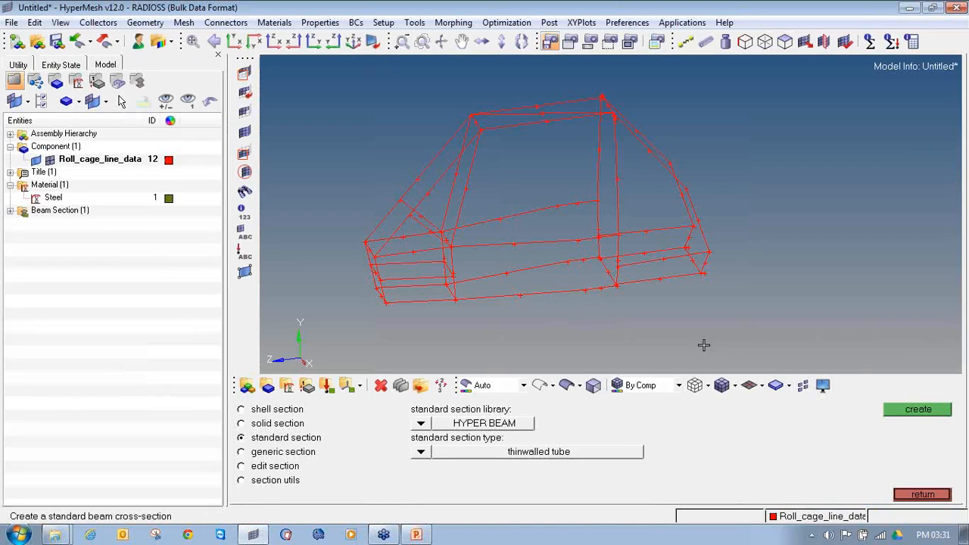
Create a standard thinwalled box section with dimensions a and b of 15 and a thickness of 3
{"action": "left_click", "coordinate": [422, 452]}
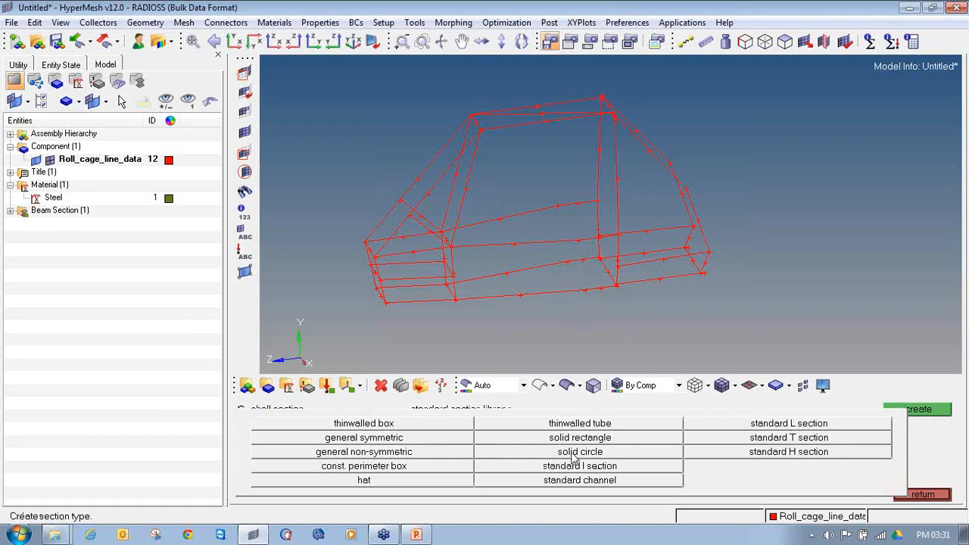
{"action": "left_click", "coordinate": [428, 426]}
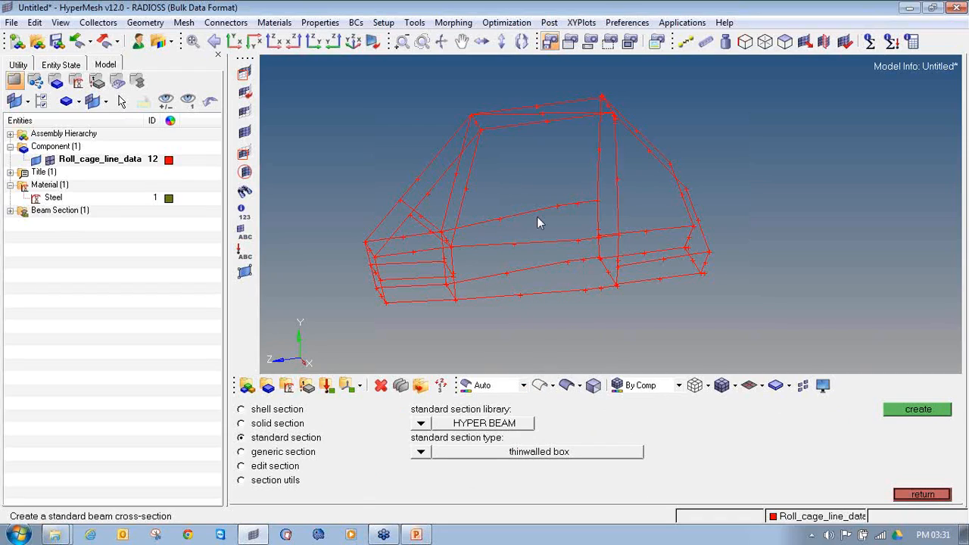
{"action": "left_click", "coordinate": [933, 410]}
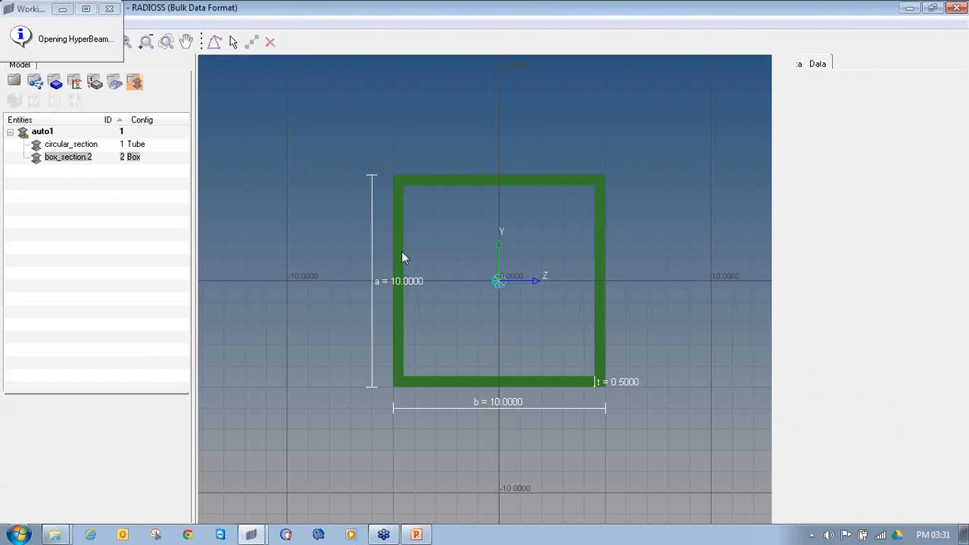
{"action": "left_click", "coordinate": [167, 416]}
{"action": "type", "text": "15"}
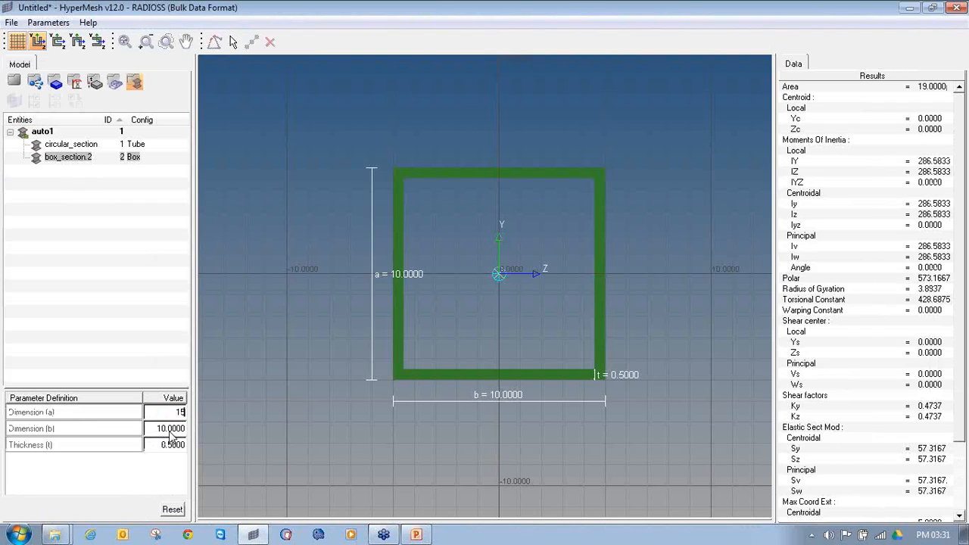
{"action": "left_click", "coordinate": [169, 428]}
{"action": "type", "text": "15"}
{"action": "key", "text": "Return"}
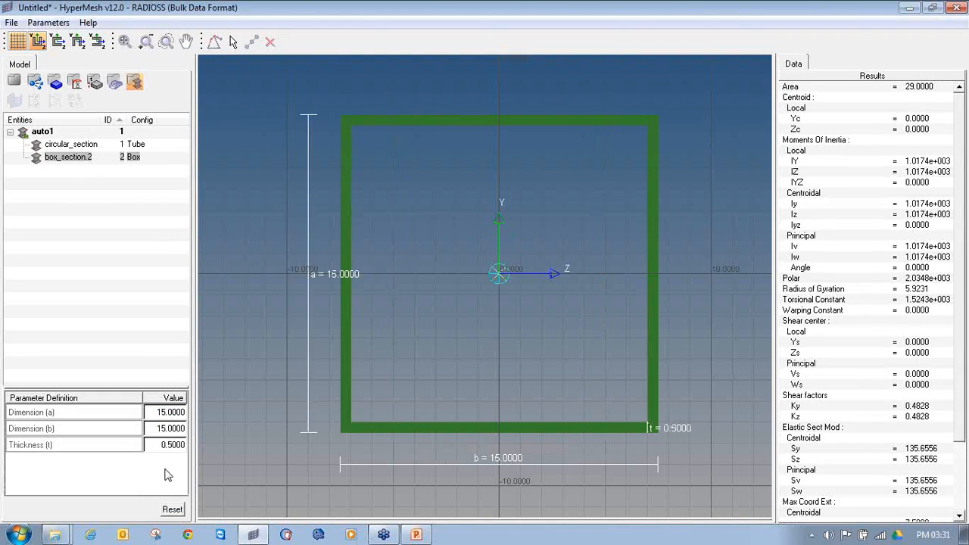
{"action": "left_click", "coordinate": [168, 447]}
{"action": "type", "text": "3"}
{"action": "key", "text": "Return"}
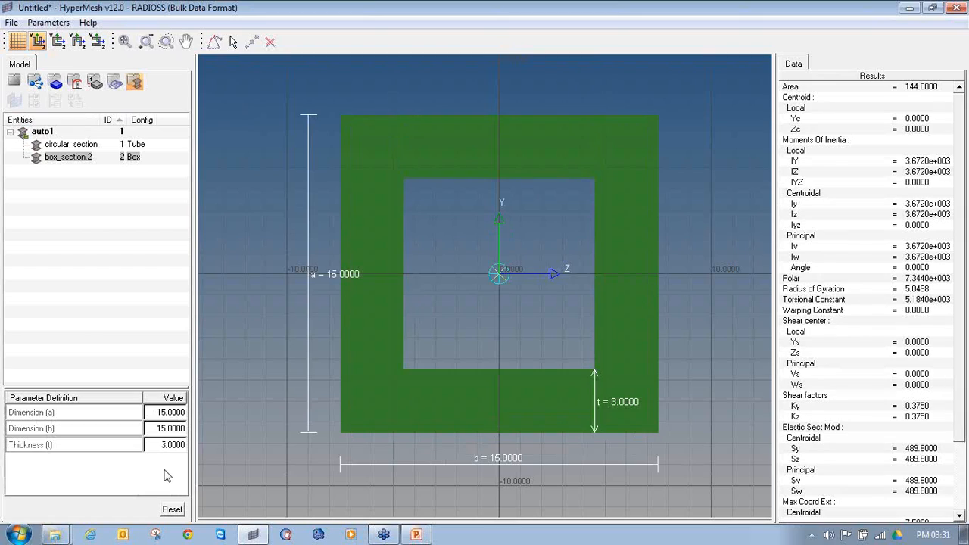
Rename the box section Square_section
{"action": "right_click", "coordinate": [68, 156]}
{"action": "left_click", "coordinate": [102, 216]}
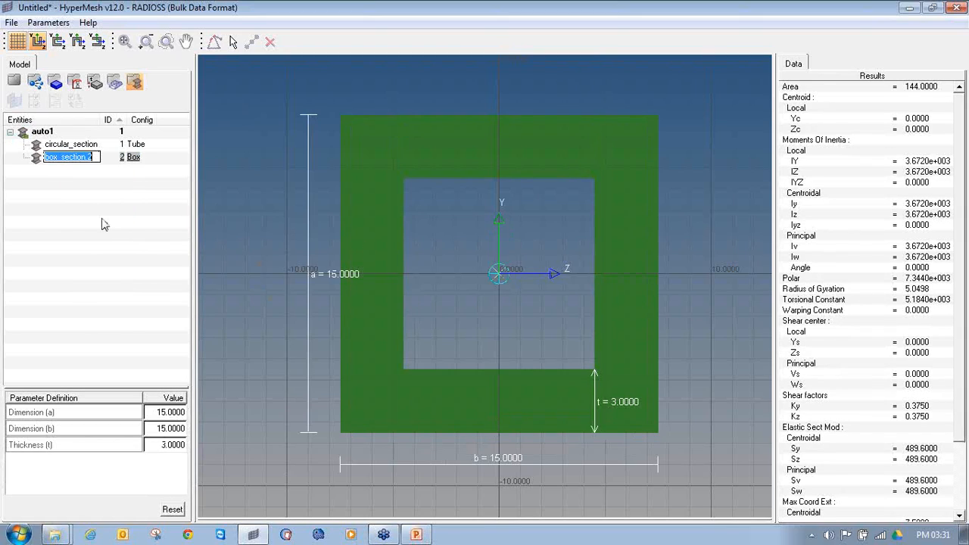
{"action": "type", "text": "A"}
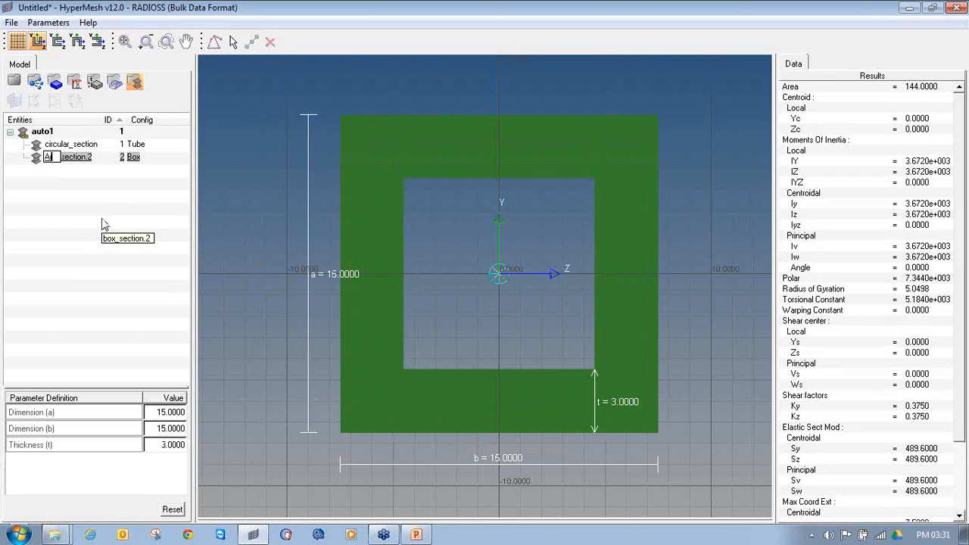
{"action": "type", "text": "Square_section"}
{"action": "key", "text": "Return"}
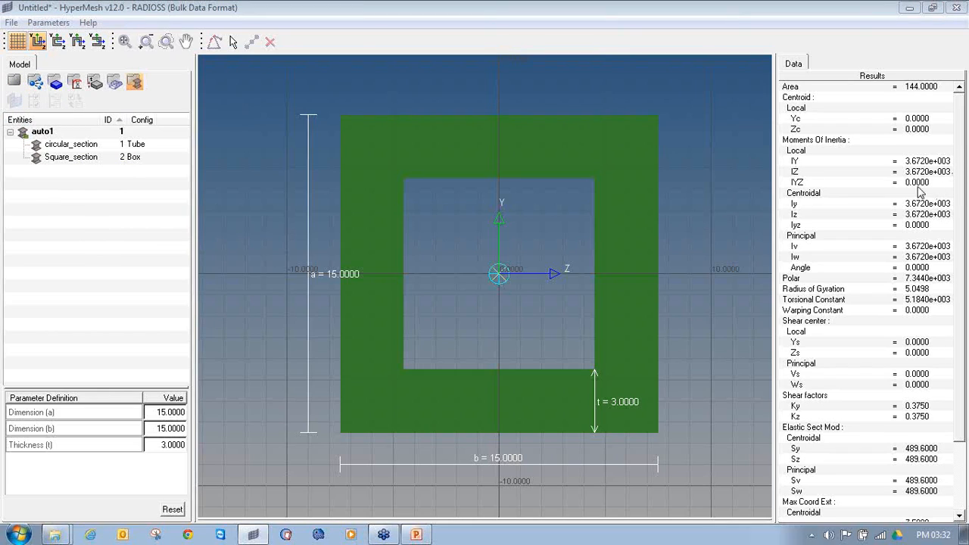
Return from HyperBeam to the roll cage model, expand the beam section collectors and close the section creation panel
{"action": "mouse_move", "coordinate": [1, 80]}
{"action": "left_mouse_down"}
{"action": "mouse_move", "coordinate": [23, 87]}
{"action": "mouse_move", "coordinate": [2, 73]}
{"action": "left_mouse_up"}
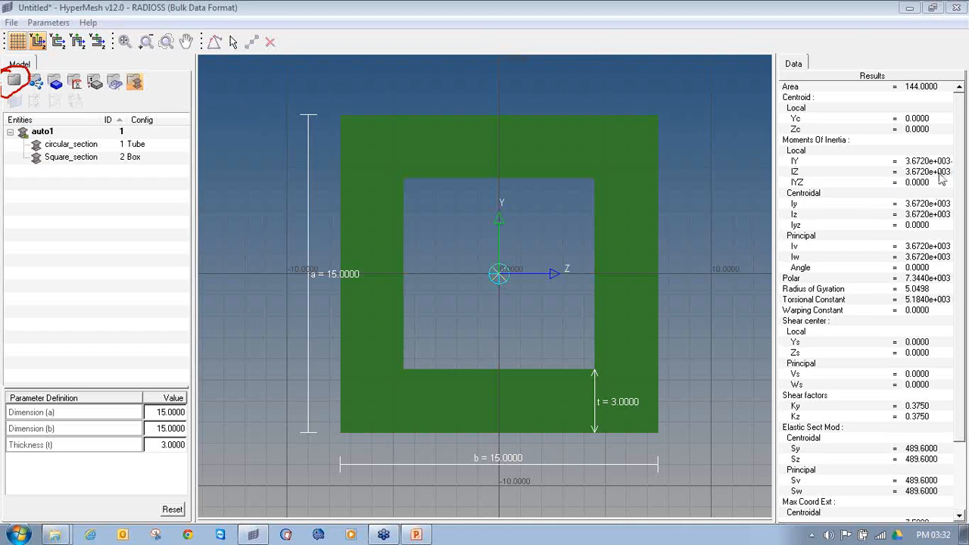
{"action": "left_click", "coordinate": [14, 78]}
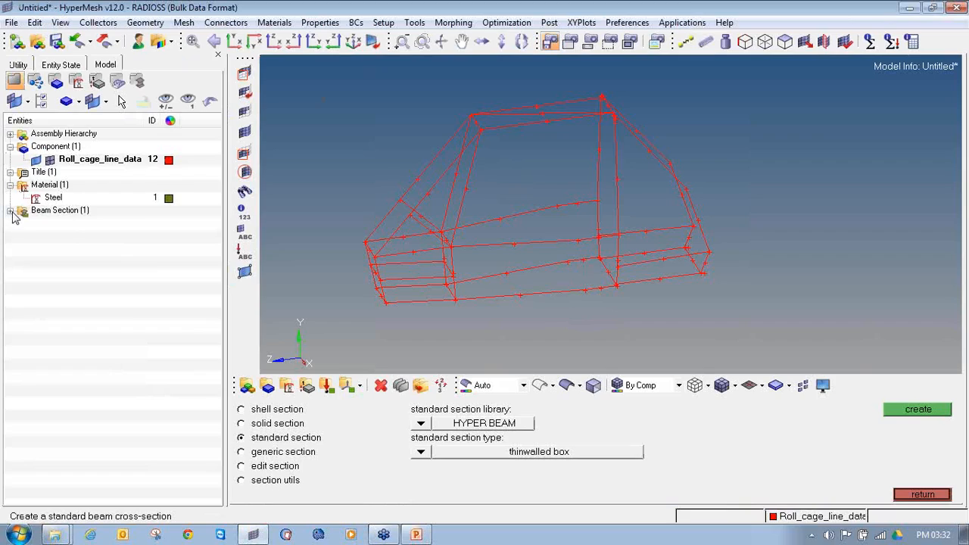
{"action": "left_click", "coordinate": [10, 210]}
{"action": "left_click", "coordinate": [922, 494]}
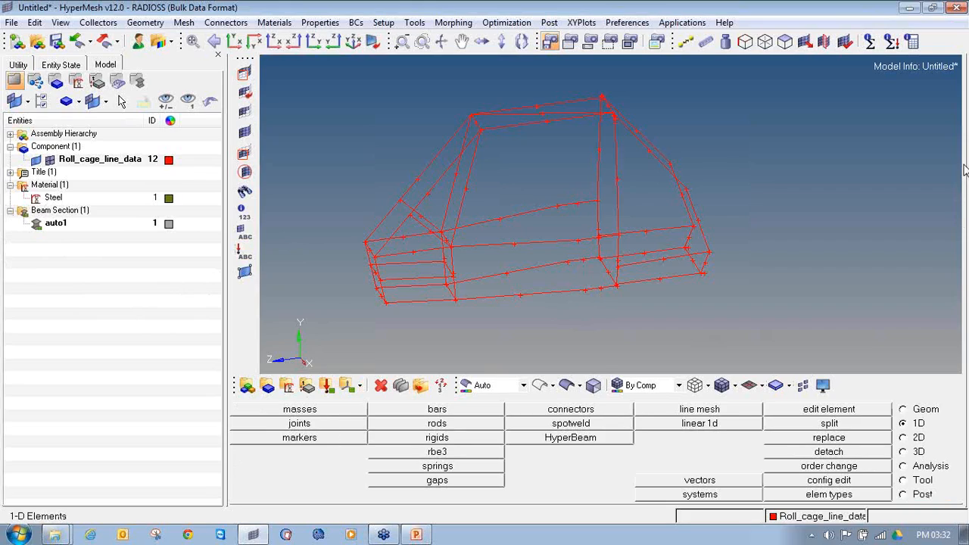
Start a new property named Roll_cage_circular and give it an orange color
{"action": "mouse_move", "coordinate": [292, 380]}
{"action": "left_mouse_down"}
{"action": "mouse_move", "coordinate": [327, 391]}
{"action": "mouse_move", "coordinate": [323, 364]}
{"action": "mouse_move", "coordinate": [295, 369]}
{"action": "left_mouse_up"}
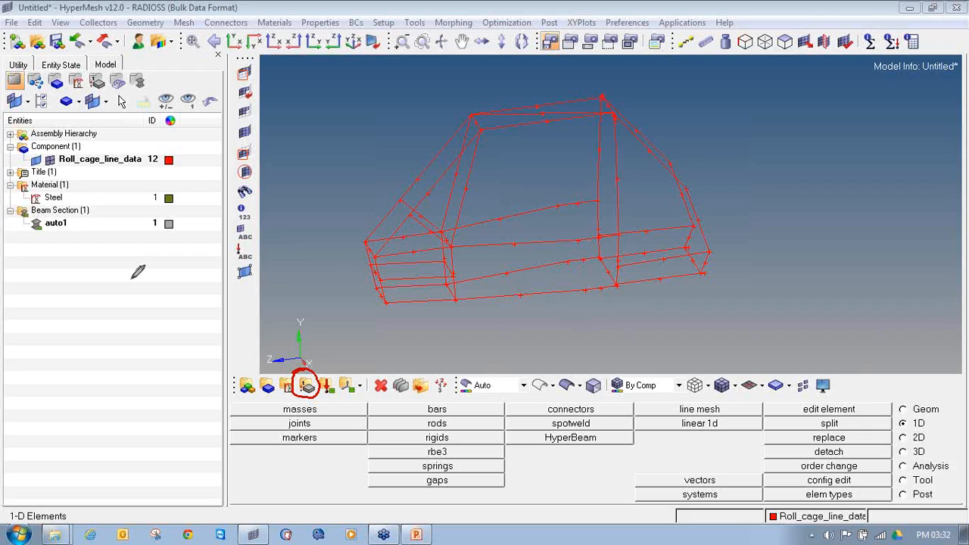
{"action": "left_click", "coordinate": [308, 387]}
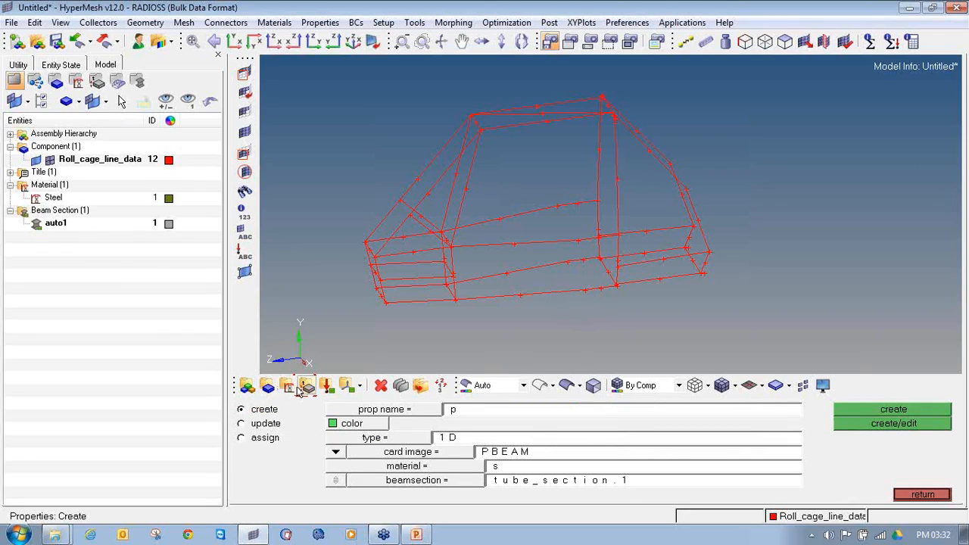
{"action": "left_click", "coordinate": [259, 412]}
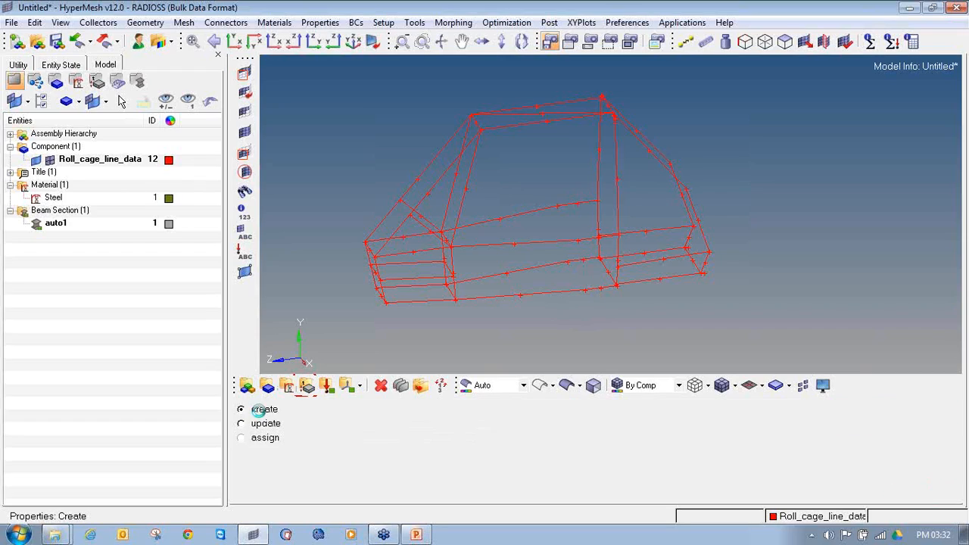
{"action": "left_click", "coordinate": [484, 412]}
{"action": "type", "text": "Roll_cage_circula"}
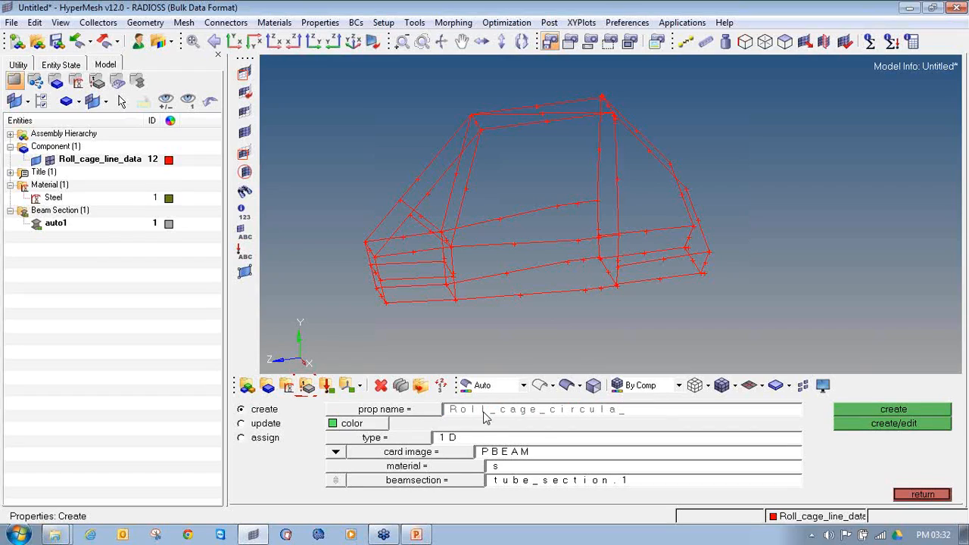
{"action": "left_click", "coordinate": [350, 424]}
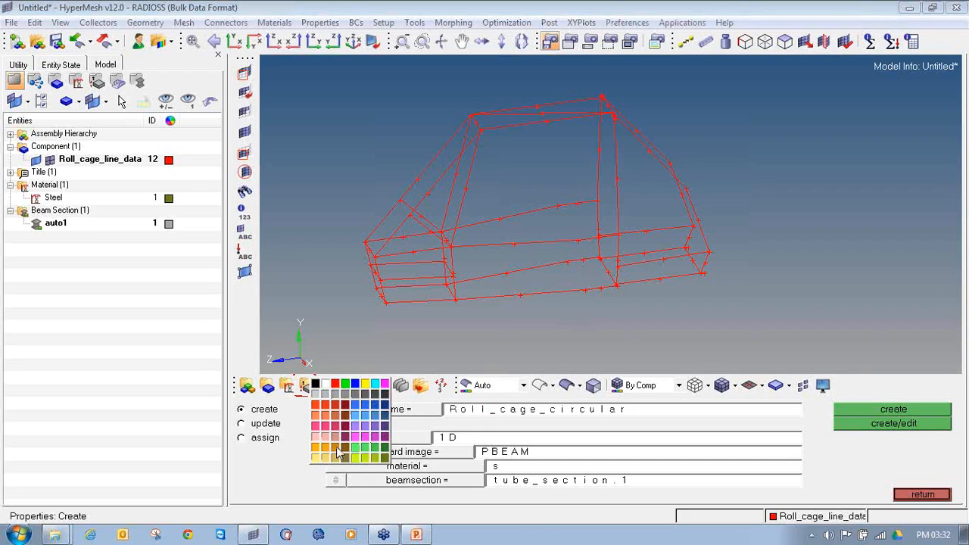
{"action": "left_click", "coordinate": [337, 448]}
Define the circular property as type 1D with card image PBEAM, material Steel and beam section circular_section
{"action": "left_click", "coordinate": [373, 438]}
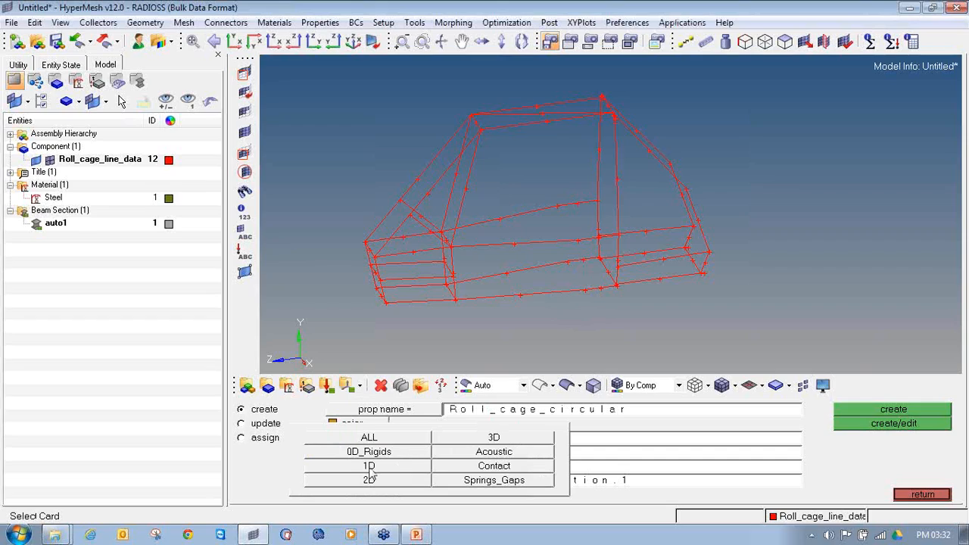
{"action": "left_click", "coordinate": [394, 472]}
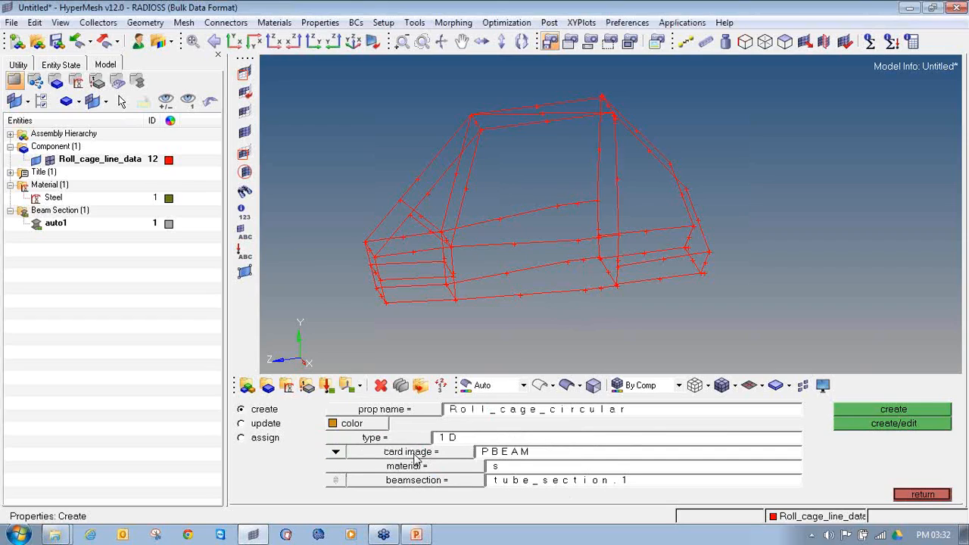
{"action": "left_click", "coordinate": [417, 454]}
{"action": "left_click", "coordinate": [451, 464]}
{"action": "left_click", "coordinate": [454, 467]}
{"action": "left_click", "coordinate": [306, 409]}
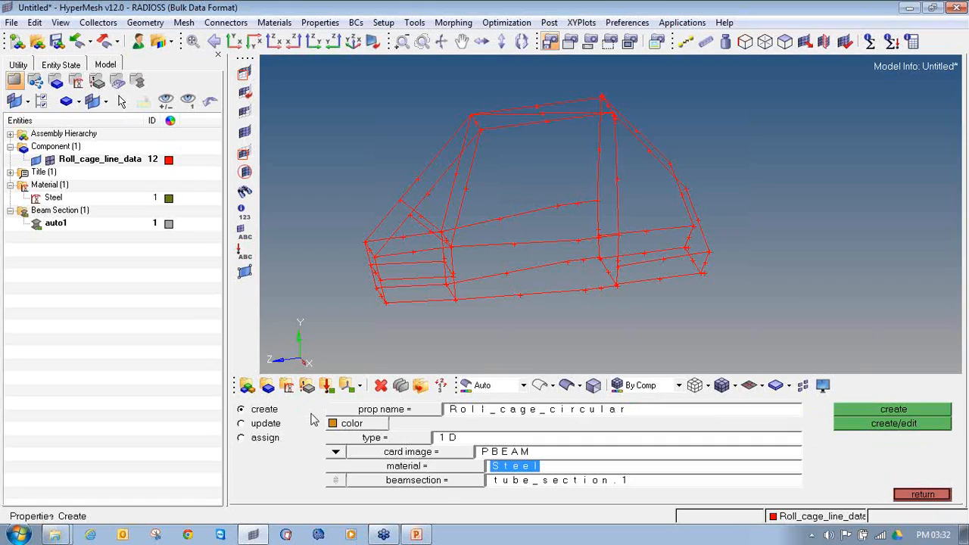
{"action": "left_click", "coordinate": [451, 483]}
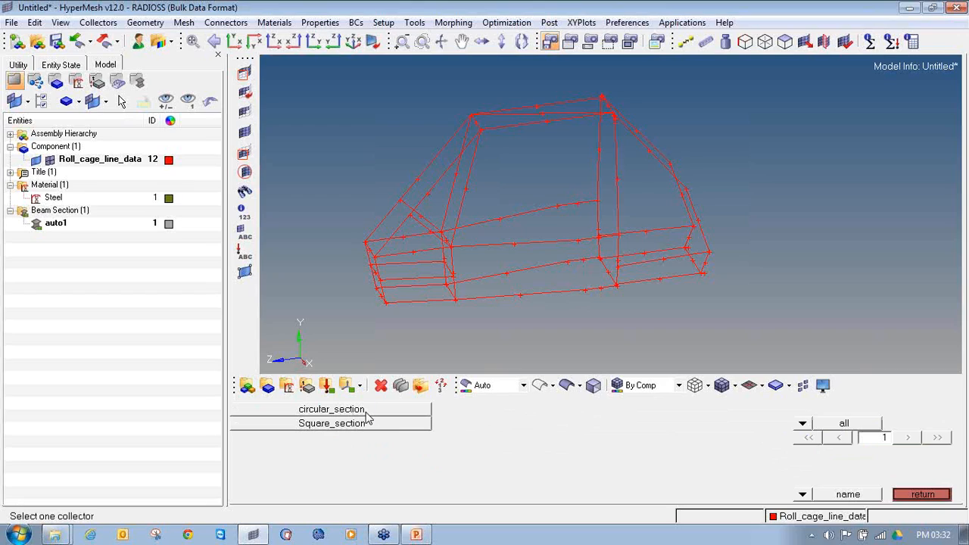
{"action": "left_click", "coordinate": [366, 413]}
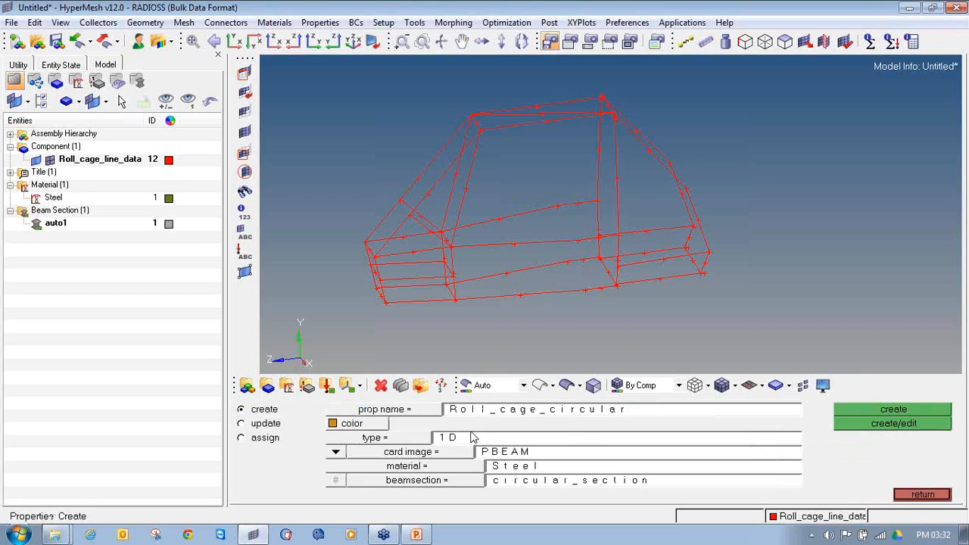
Create the Roll_cage_circular property with its PBEAM card opened for review, close the property panel and expand the model's property list
{"action": "left_click", "coordinate": [843, 426]}
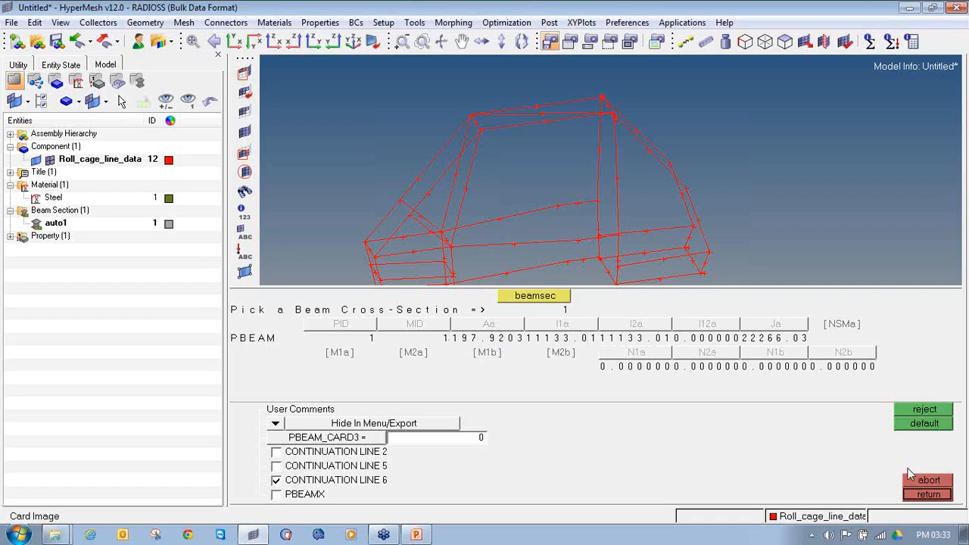
{"action": "left_click", "coordinate": [928, 494]}
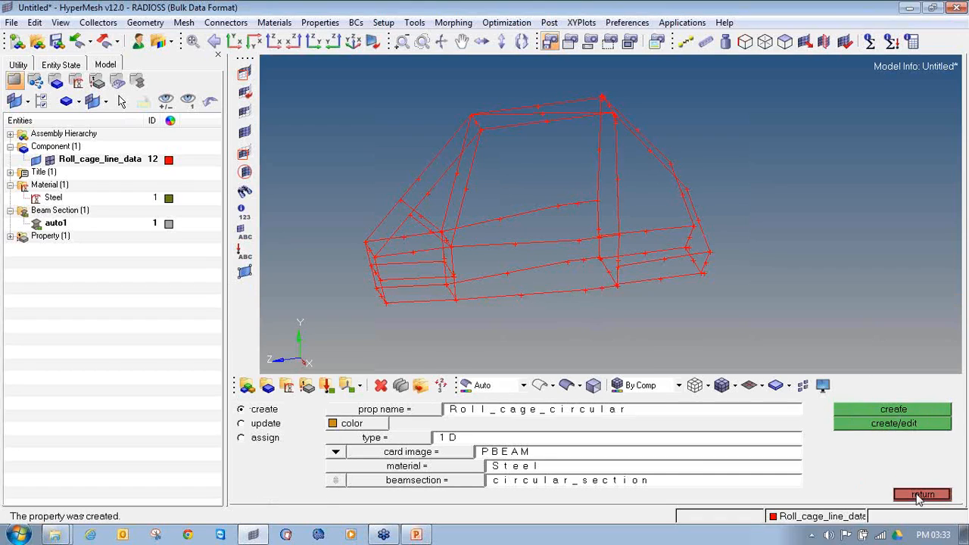
{"action": "left_click", "coordinate": [921, 494]}
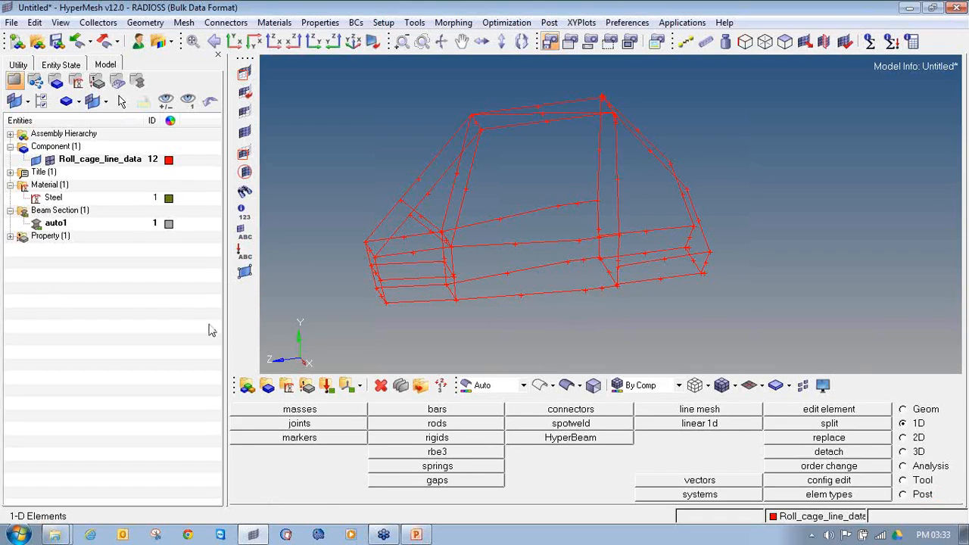
{"action": "left_click", "coordinate": [10, 236]}
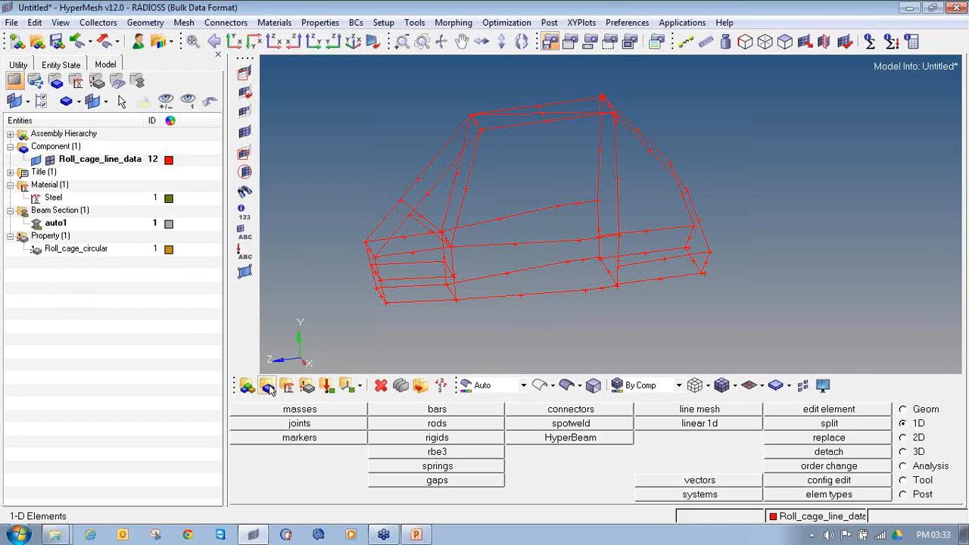
Start a second property named Roll_cage_Square and give it a light purple color
{"action": "left_click", "coordinate": [306, 392]}
{"action": "left_click", "coordinate": [570, 409]}
{"action": "key", "text": "Right"}
{"action": "type", "text": "_"}
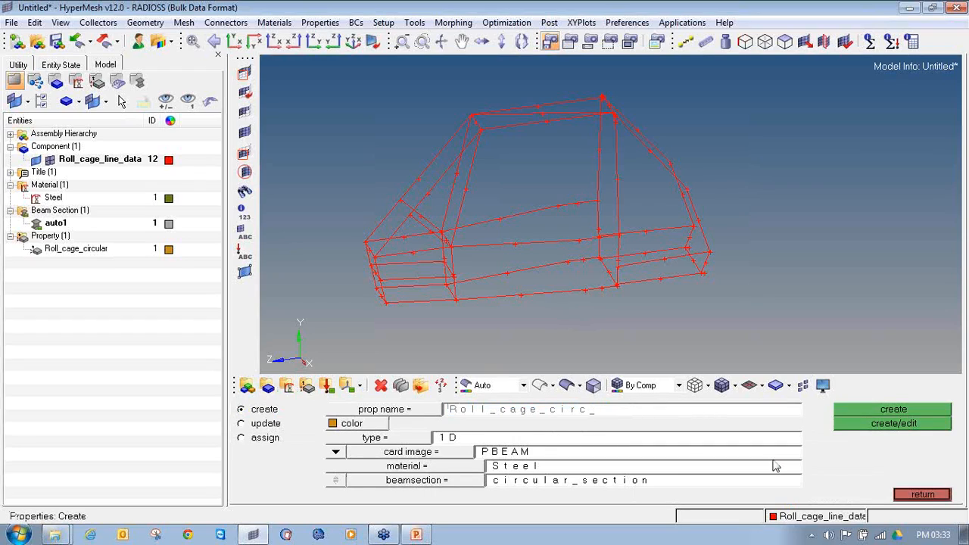
{"action": "type", "text": "Square"}
{"action": "left_click", "coordinate": [369, 426]}
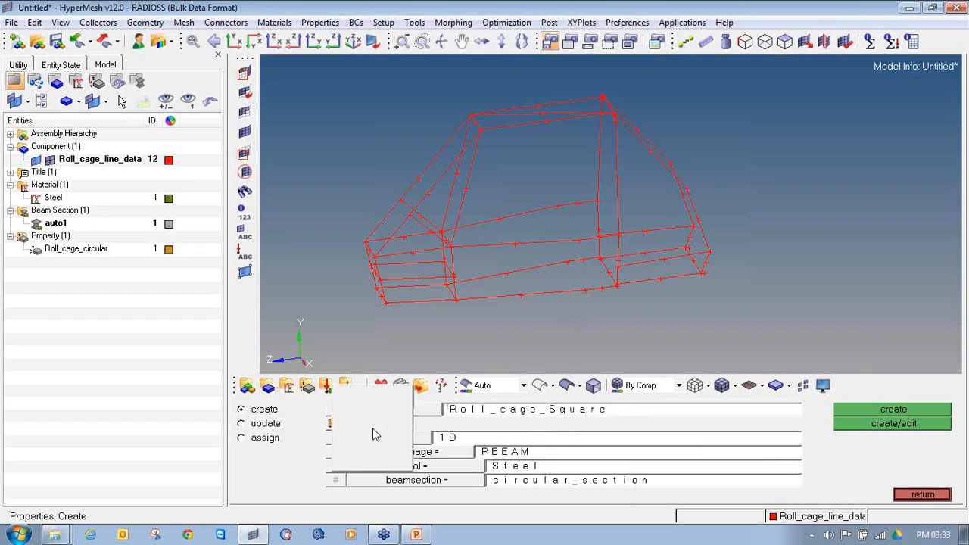
{"action": "left_click", "coordinate": [390, 436]}
Define the square property as type 1D with card image PBEAM, material Steel and beam section Square_section
{"action": "left_click", "coordinate": [397, 439]}
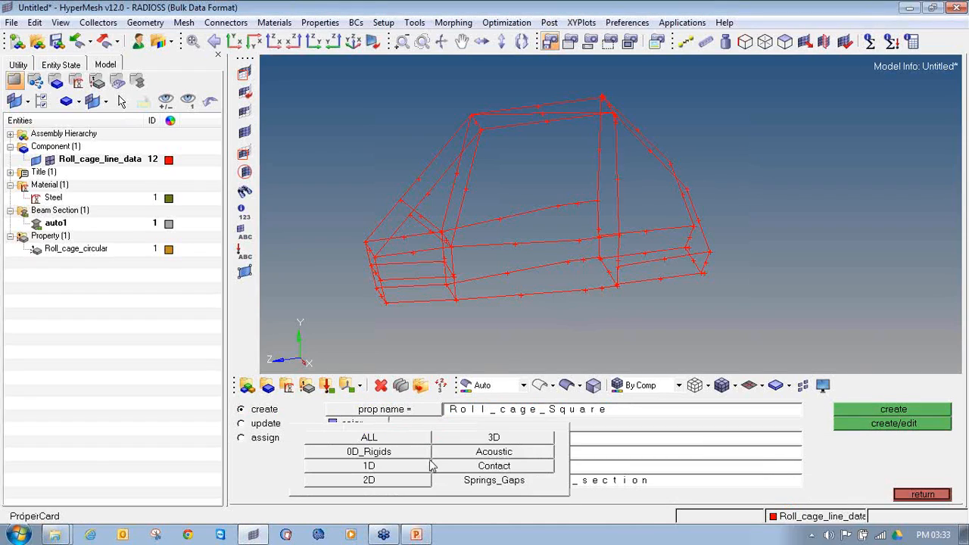
{"action": "left_click", "coordinate": [404, 466]}
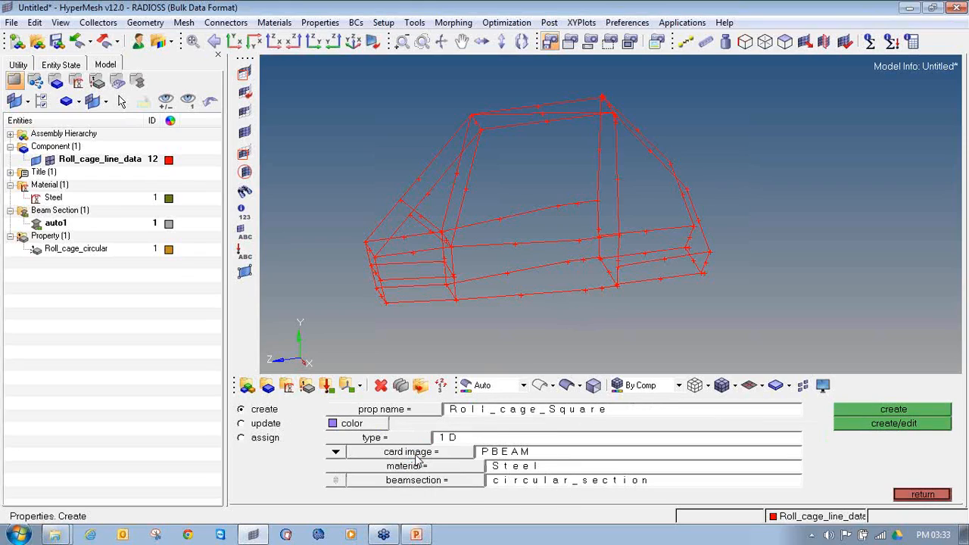
{"action": "left_click", "coordinate": [415, 452]}
{"action": "left_click", "coordinate": [452, 466]}
{"action": "left_click", "coordinate": [471, 468]}
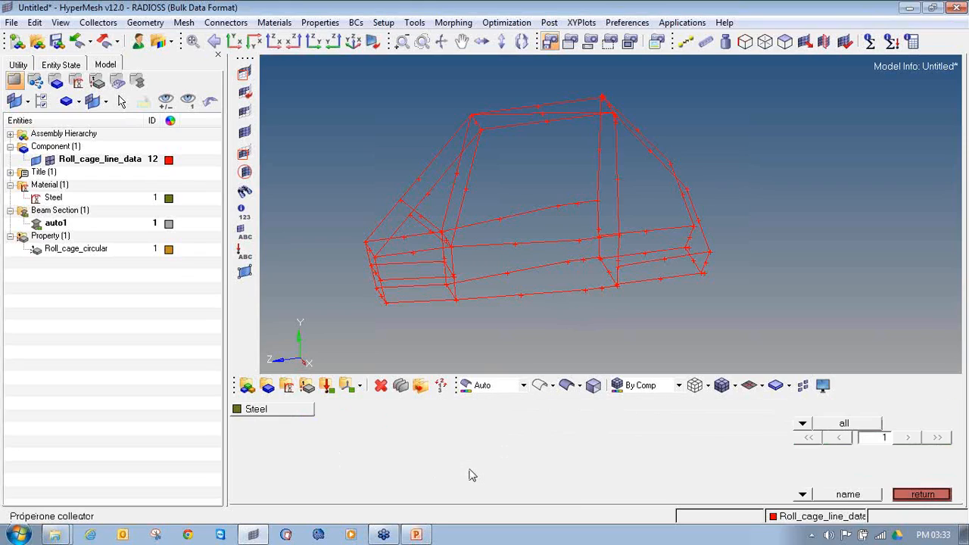
{"action": "left_click", "coordinate": [270, 421]}
{"action": "left_click", "coordinate": [468, 486]}
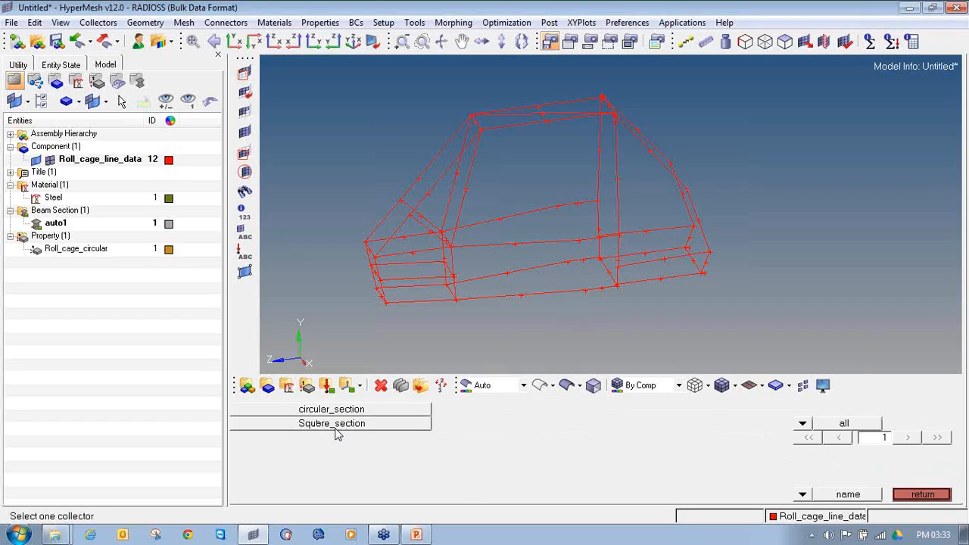
{"action": "left_click", "coordinate": [350, 425]}
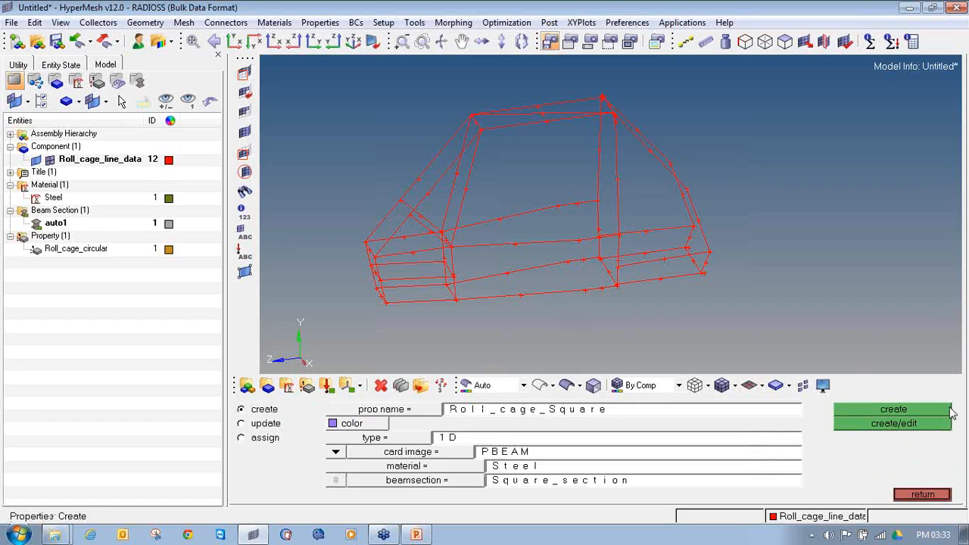
Create the Roll_cage_Square property with its PBEAM card opened for review, then close the card and the property panel
{"action": "left_click", "coordinate": [893, 423]}
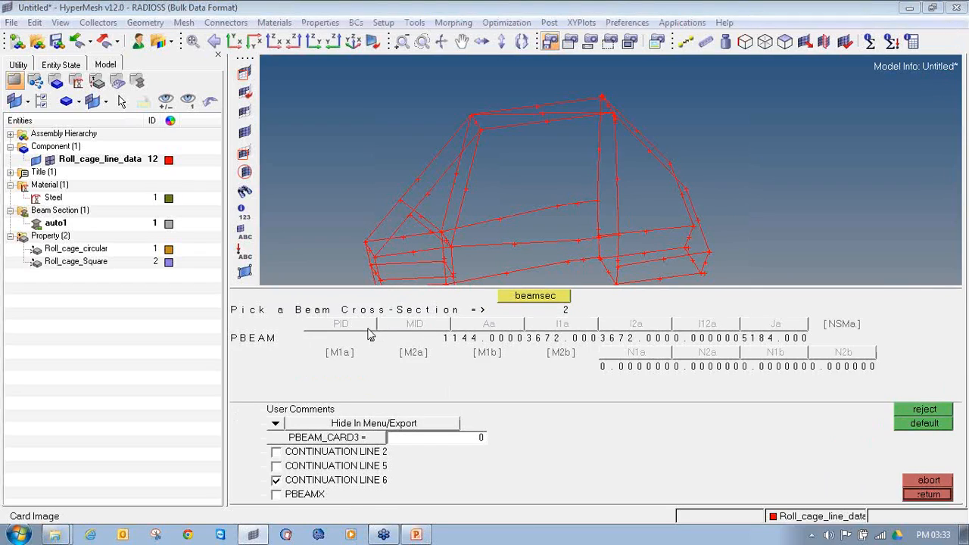
{"action": "left_click", "coordinate": [929, 495]}
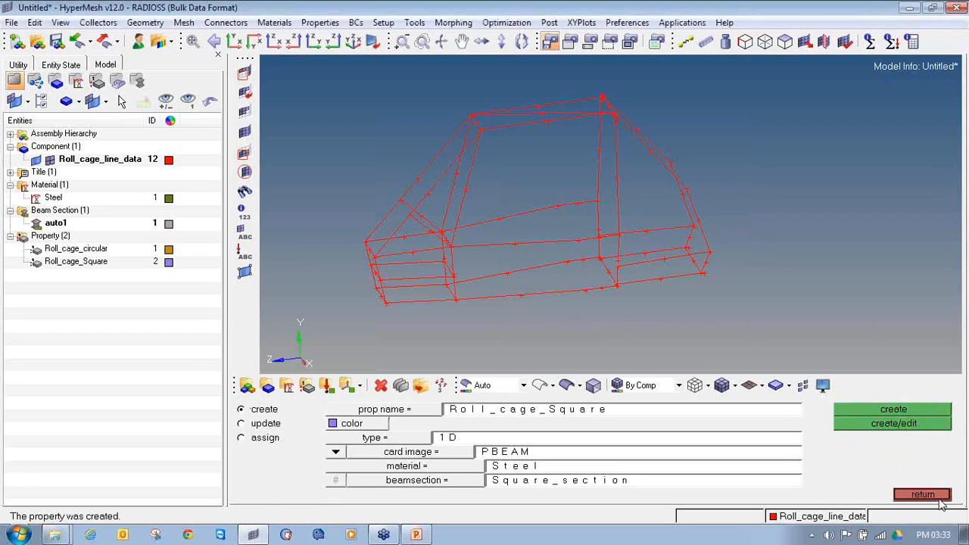
{"action": "left_click", "coordinate": [937, 498]}
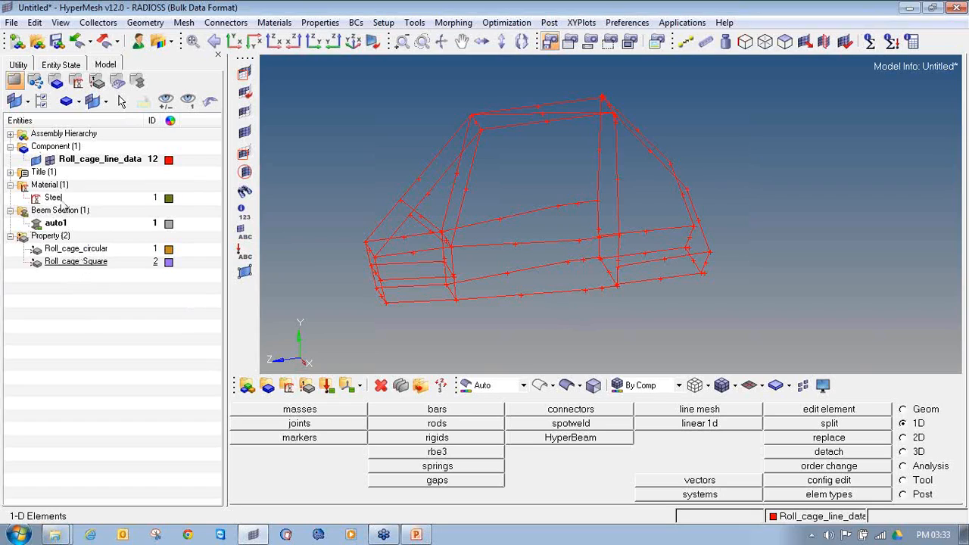
{"action": "left_click", "coordinate": [10, 172]}
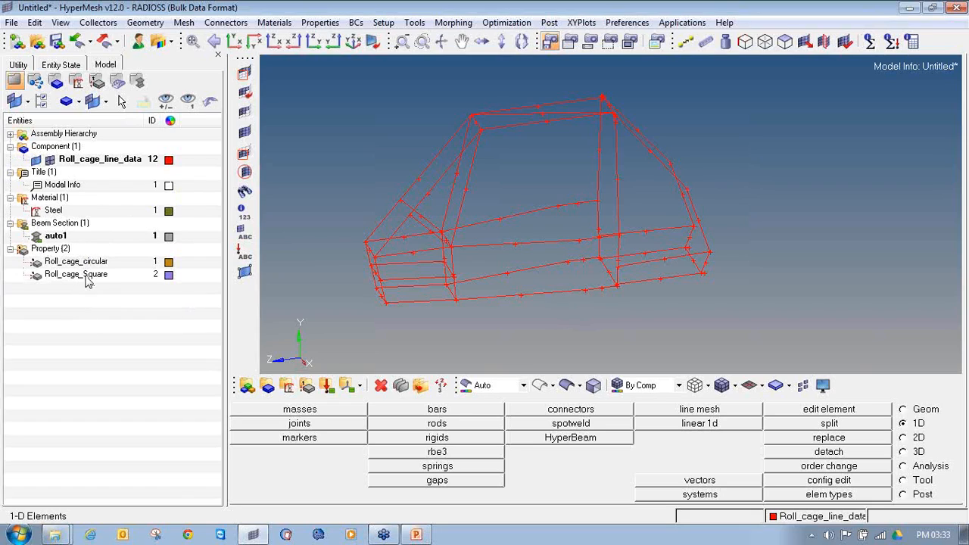
Create a component named Roll_cage_Circular with no card image and the Roll_cage_circular property assigned
{"action": "left_click", "coordinate": [267, 386]}
{"action": "left_click", "coordinate": [537, 416]}
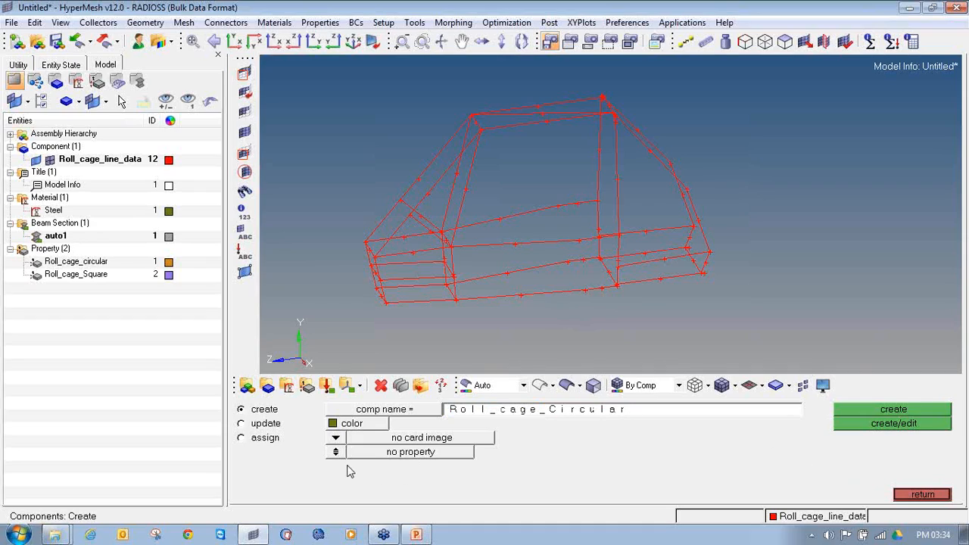
{"action": "left_click", "coordinate": [337, 452]}
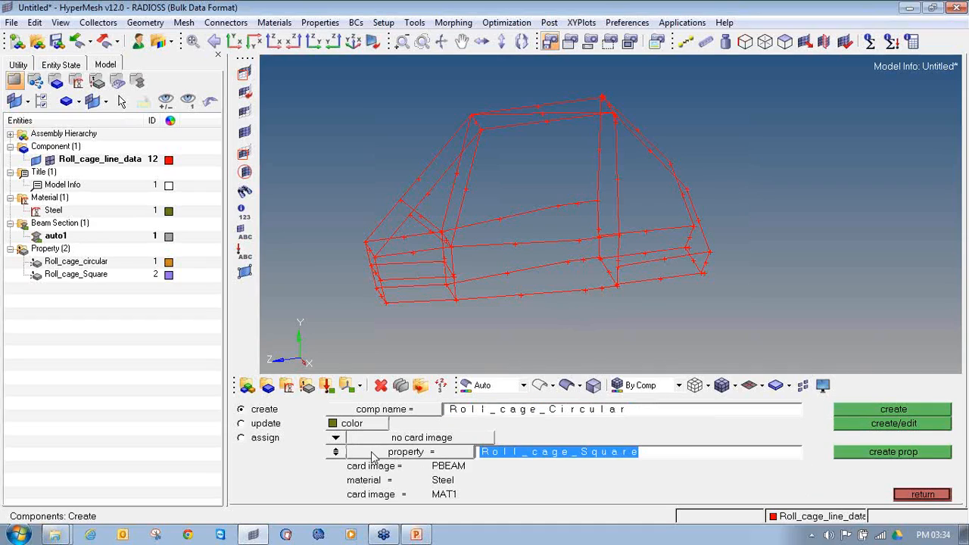
{"action": "left_click", "coordinate": [371, 451]}
{"action": "left_click", "coordinate": [352, 411]}
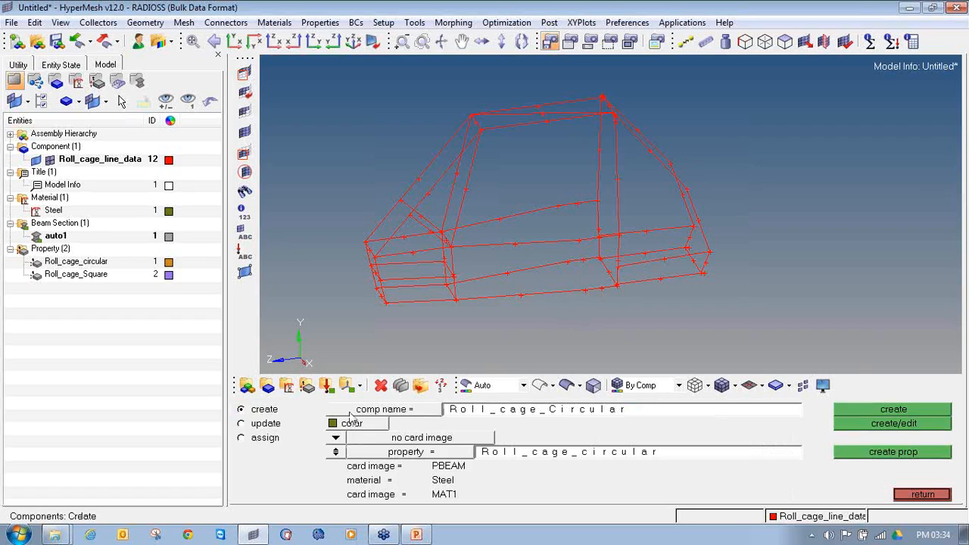
{"action": "left_click", "coordinate": [374, 454]}
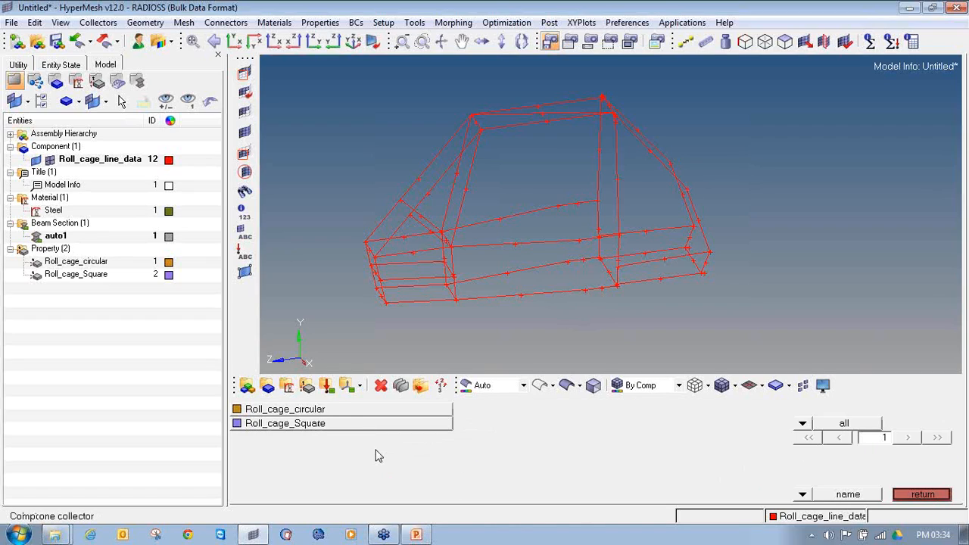
{"action": "left_click", "coordinate": [340, 411]}
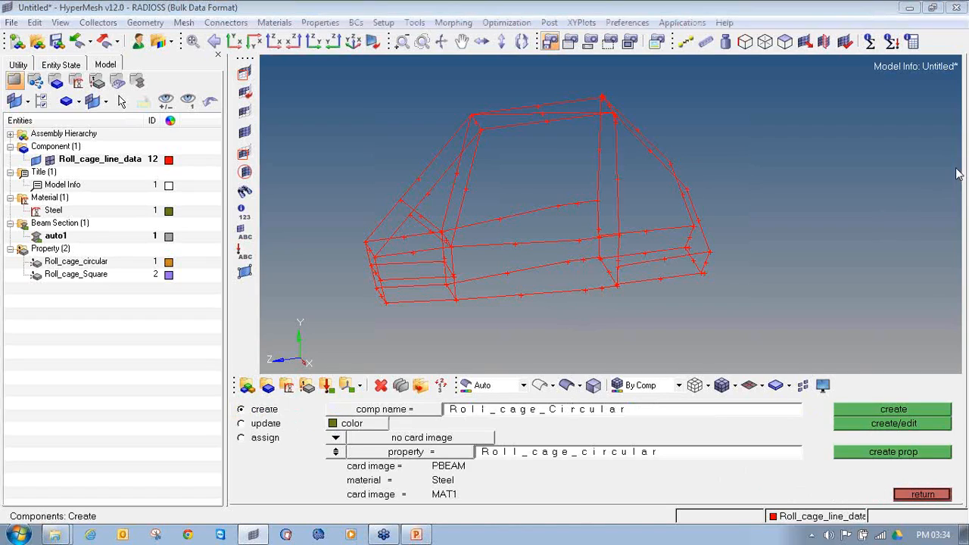
{"action": "left_click_drag", "start_coordinate": [335, 471], "coordinate": [467, 470]}
{"action": "left_click_drag", "start_coordinate": [347, 485], "coordinate": [455, 479]}
{"action": "left_click_drag", "start_coordinate": [345, 500], "coordinate": [477, 503]}
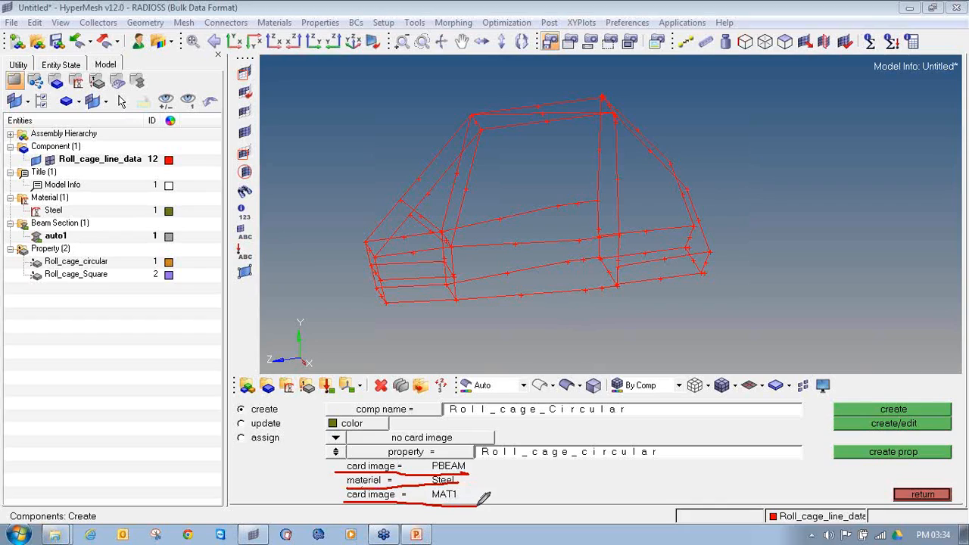
{"action": "left_click", "coordinate": [964, 161]}
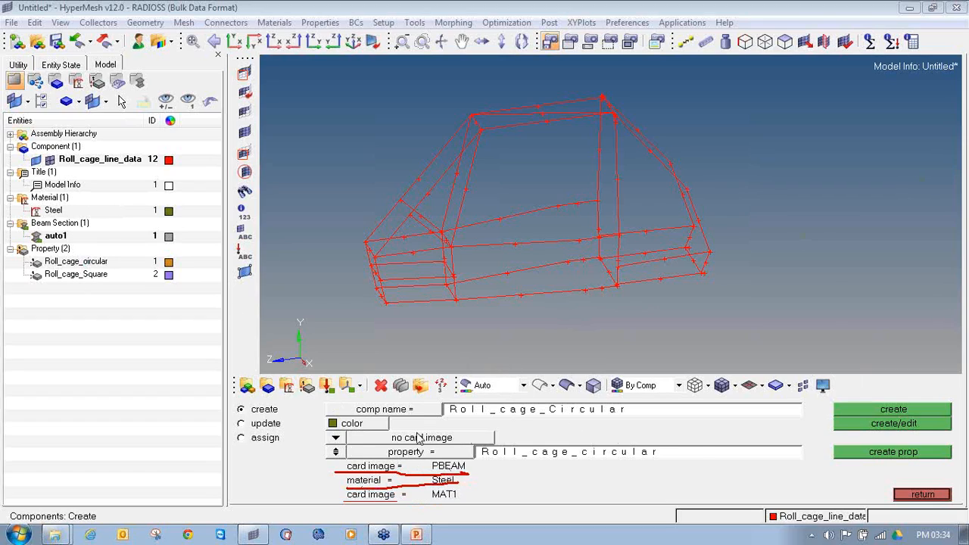
{"action": "left_click", "coordinate": [862, 409]}
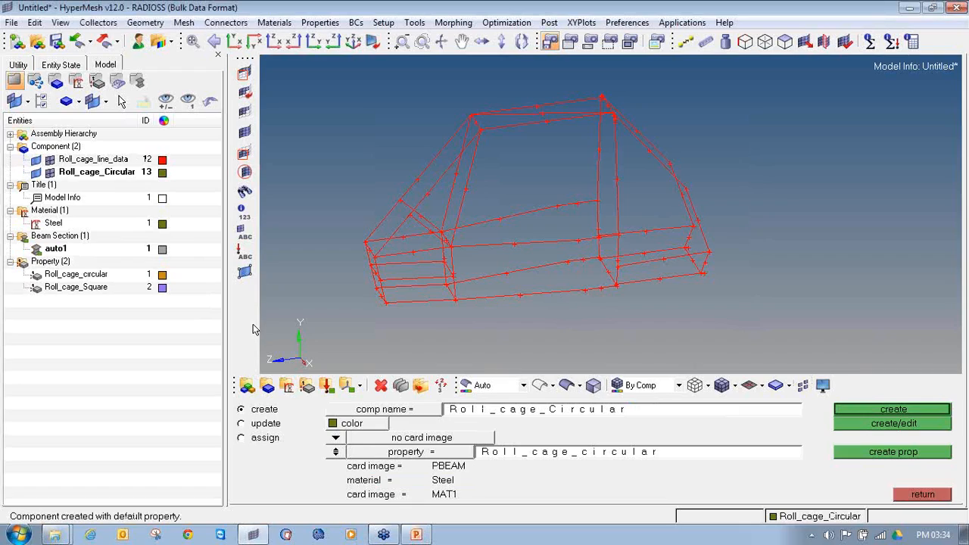
Create a second component named Roll_cage_Square with the Roll_cage_Square property assigned
{"action": "left_click", "coordinate": [672, 415]}
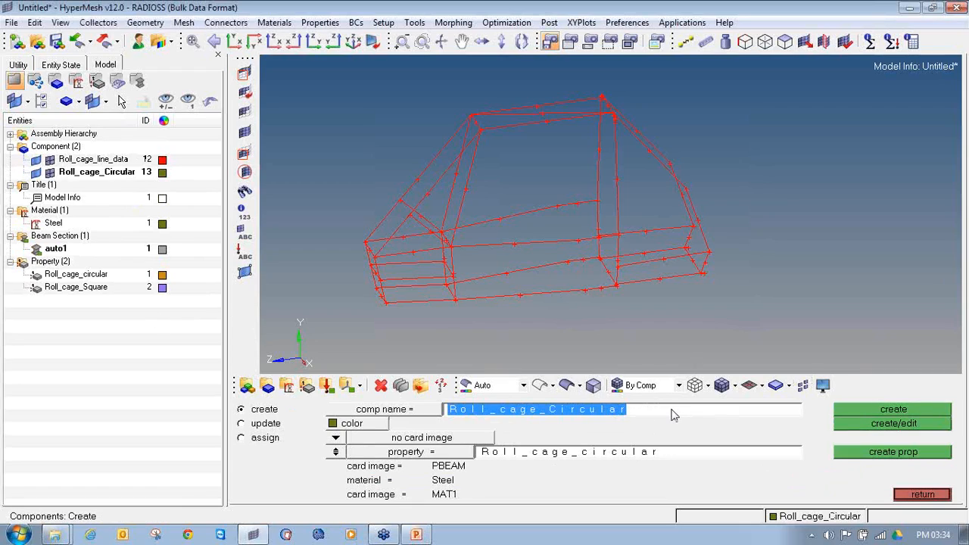
{"action": "left_click", "coordinate": [673, 415]}
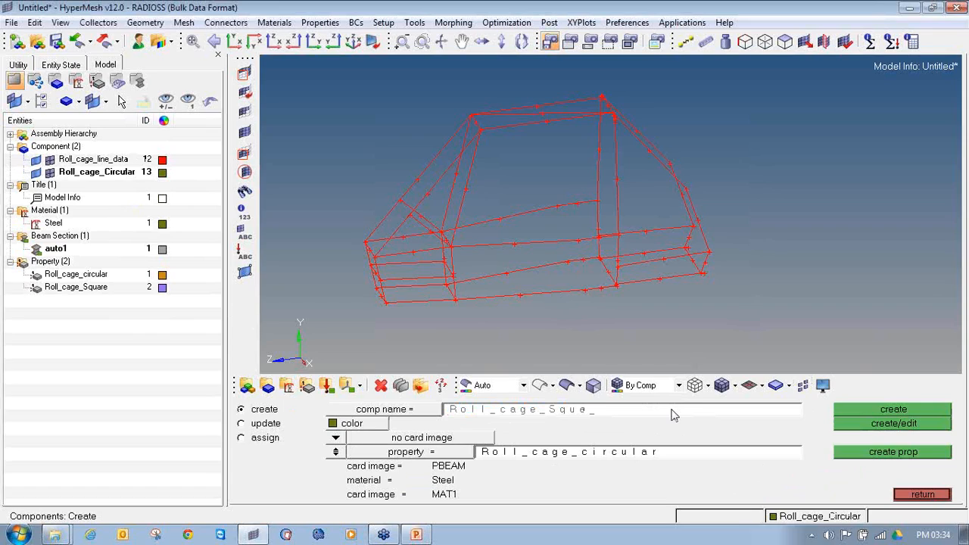
{"action": "left_click", "coordinate": [404, 456]}
{"action": "left_click", "coordinate": [336, 428]}
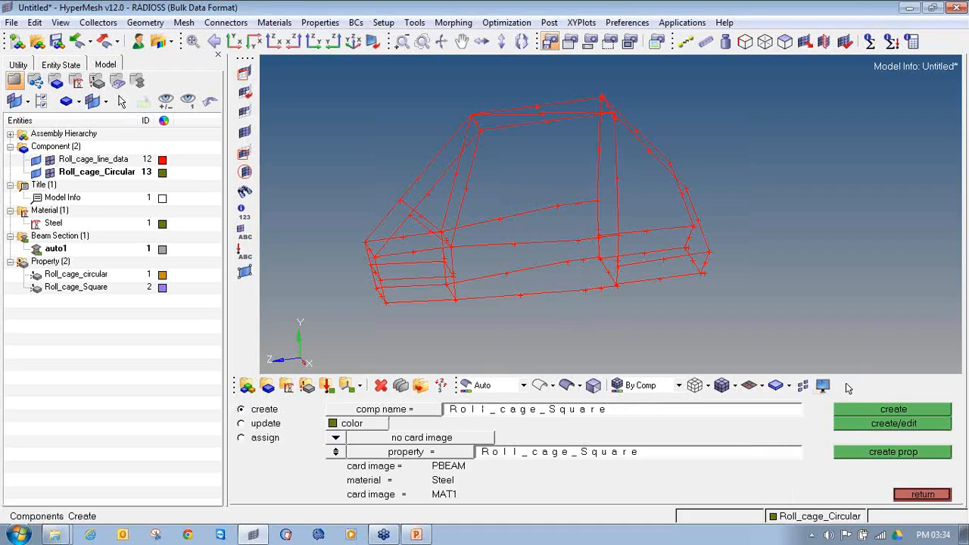
{"action": "left_click", "coordinate": [881, 411]}
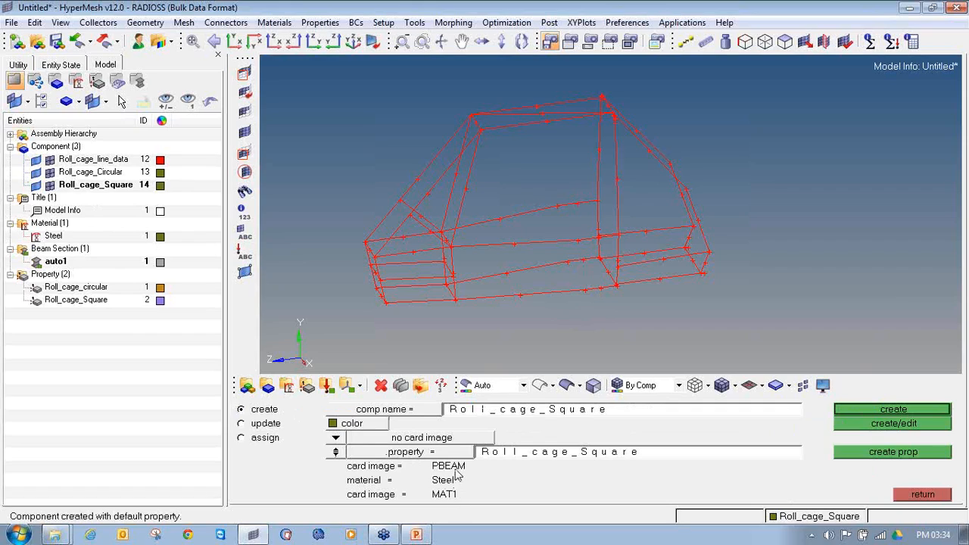
Color the Roll_cage_Circular component brownish red and the Roll_cage_Square component orange, and close the component panel
{"action": "left_click", "coordinate": [161, 184]}
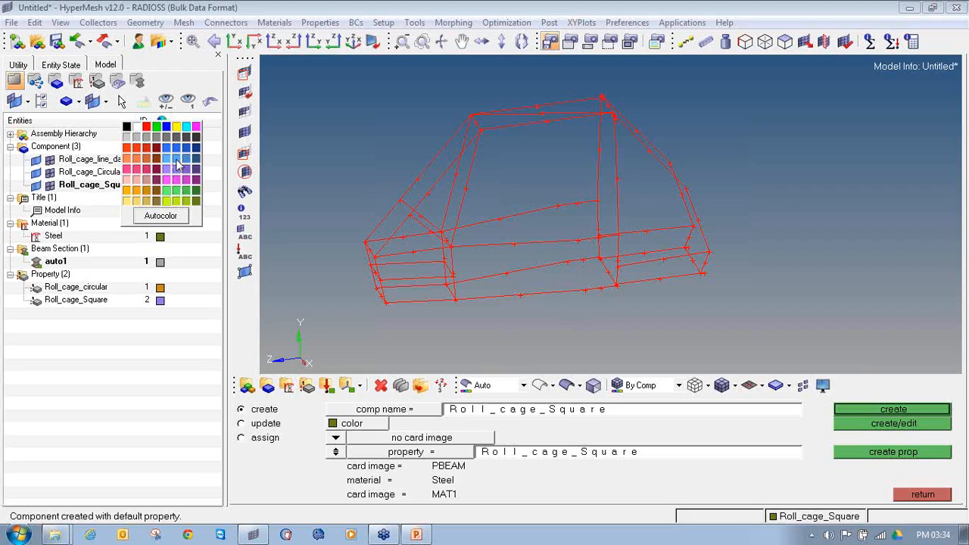
{"action": "left_click", "coordinate": [149, 161]}
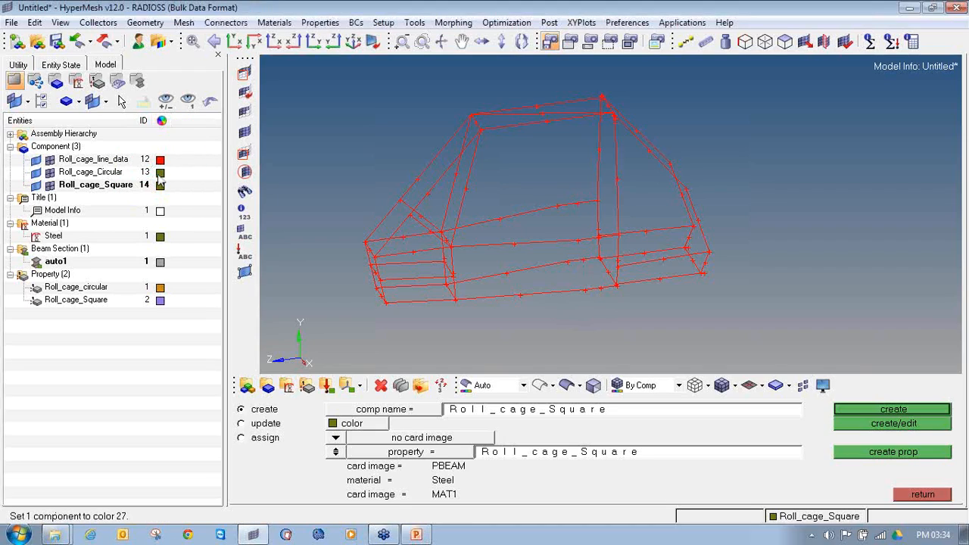
{"action": "left_click", "coordinate": [160, 184]}
{"action": "left_click", "coordinate": [138, 204]}
{"action": "left_click", "coordinate": [945, 497]}
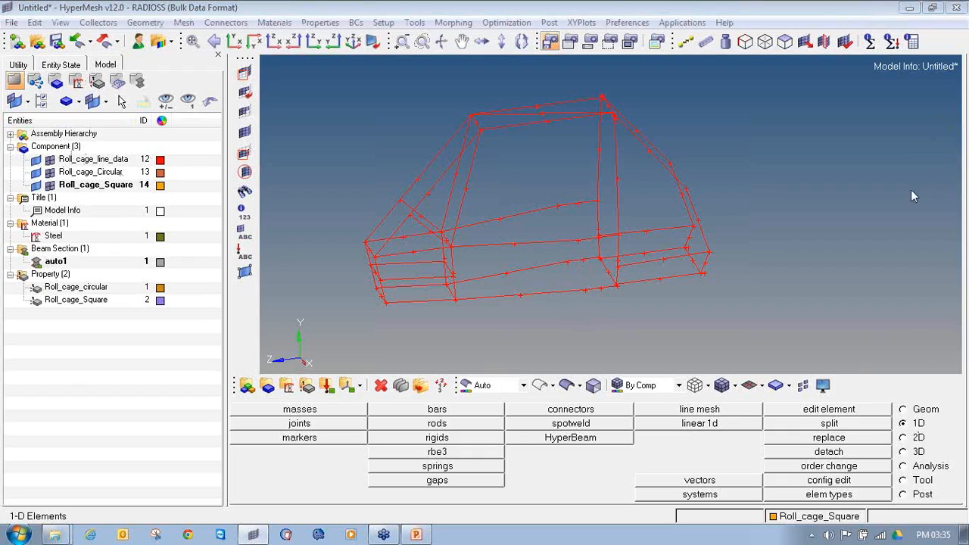
Start a 1D line mesh with all roll cage lines selected and the Roll_cage_circular property assigned
{"action": "mouse_move", "coordinate": [925, 409]}
{"action": "left_mouse_down"}
{"action": "mouse_move", "coordinate": [907, 427]}
{"action": "mouse_move", "coordinate": [932, 415]}
{"action": "mouse_move", "coordinate": [915, 416]}
{"action": "left_mouse_up"}
{"action": "mouse_move", "coordinate": [681, 397]}
{"action": "left_mouse_down"}
{"action": "mouse_move", "coordinate": [645, 401]}
{"action": "mouse_move", "coordinate": [693, 416]}
{"action": "mouse_move", "coordinate": [731, 405]}
{"action": "mouse_move", "coordinate": [672, 394]}
{"action": "left_mouse_up"}
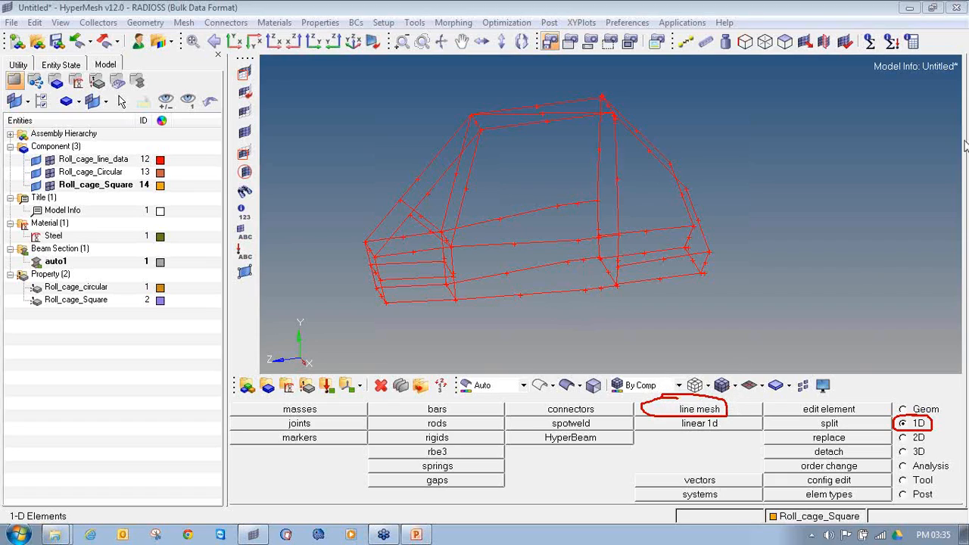
{"action": "left_click", "coordinate": [691, 412]}
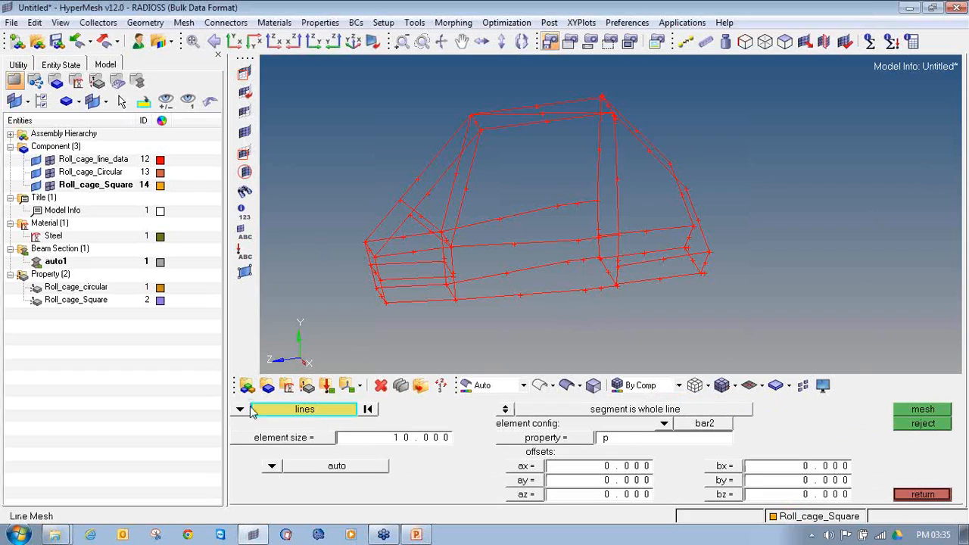
{"action": "left_click", "coordinate": [241, 408]}
{"action": "left_click", "coordinate": [280, 437]}
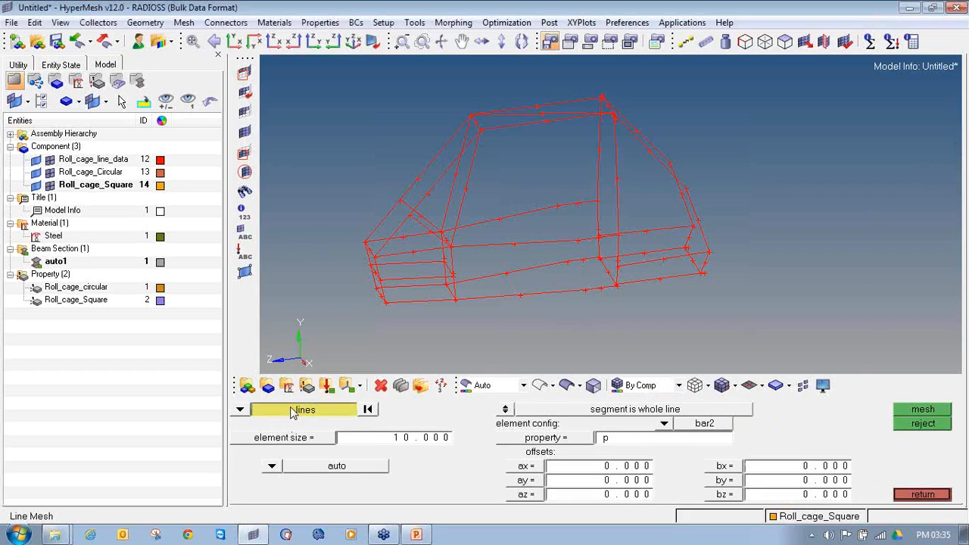
{"action": "left_click", "coordinate": [294, 410]}
{"action": "left_click", "coordinate": [310, 452]}
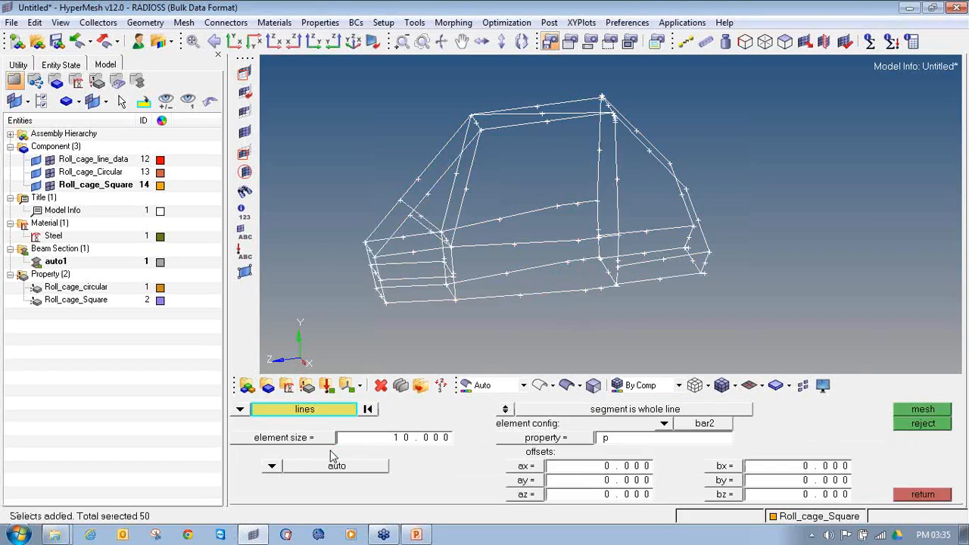
{"action": "left_click", "coordinate": [534, 440]}
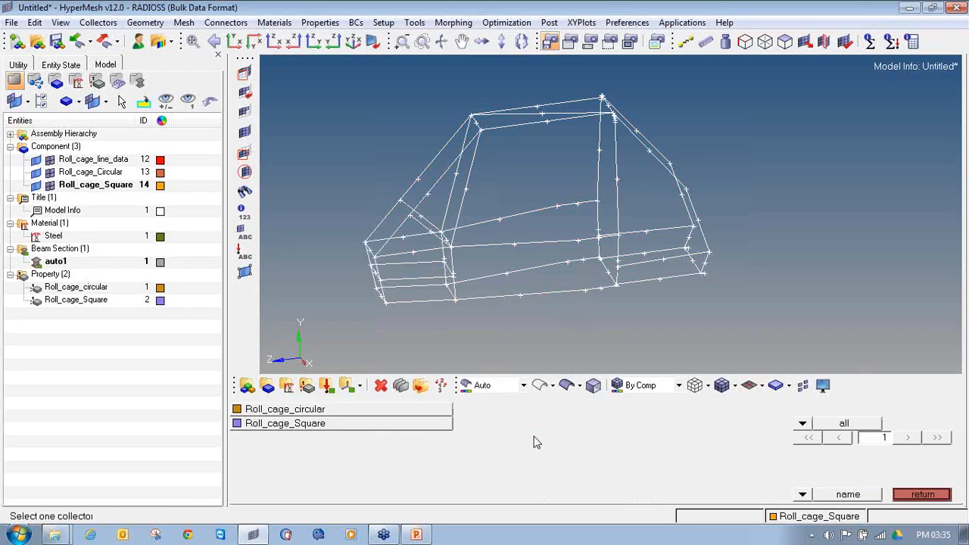
{"action": "left_click", "coordinate": [318, 409]}
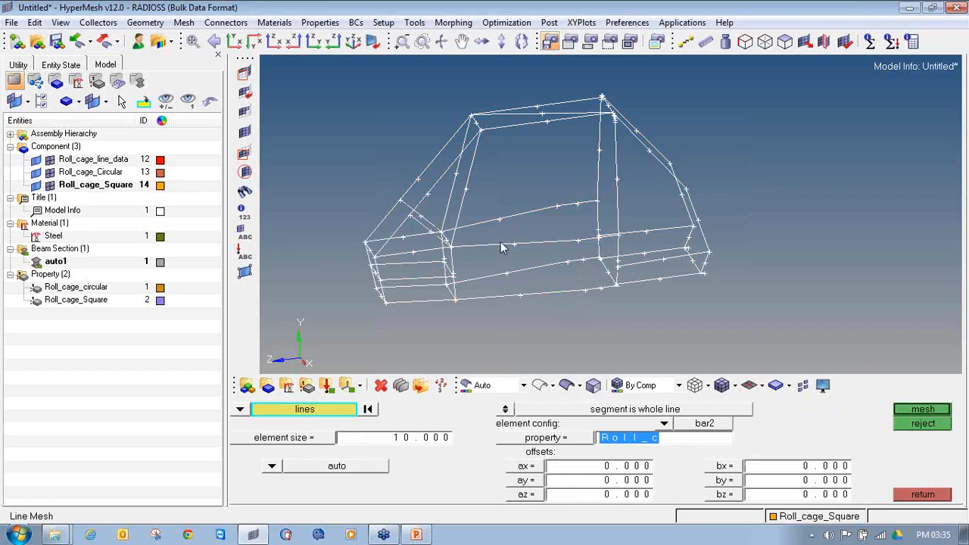
Deselect the diagonal line across the roof of the roll cage from the line mesh selection
{"action": "left_click_drag", "start_coordinate": [571, 233], "coordinate": [563, 255], "text": "ctrl"}
{"action": "left_click_drag", "start_coordinate": [628, 260], "coordinate": [609, 281], "text": "ctrl"}
{"action": "left_click_drag", "start_coordinate": [488, 269], "coordinate": [538, 204], "text": "ctrl"}
{"action": "right_click_drag", "start_coordinate": [538, 203], "coordinate": [508, 258], "text": "ctrl"}
{"action": "scroll", "coordinate": [523, 175], "scroll_direction": "up", "scroll_amount": 2, "text": "ctrl"}
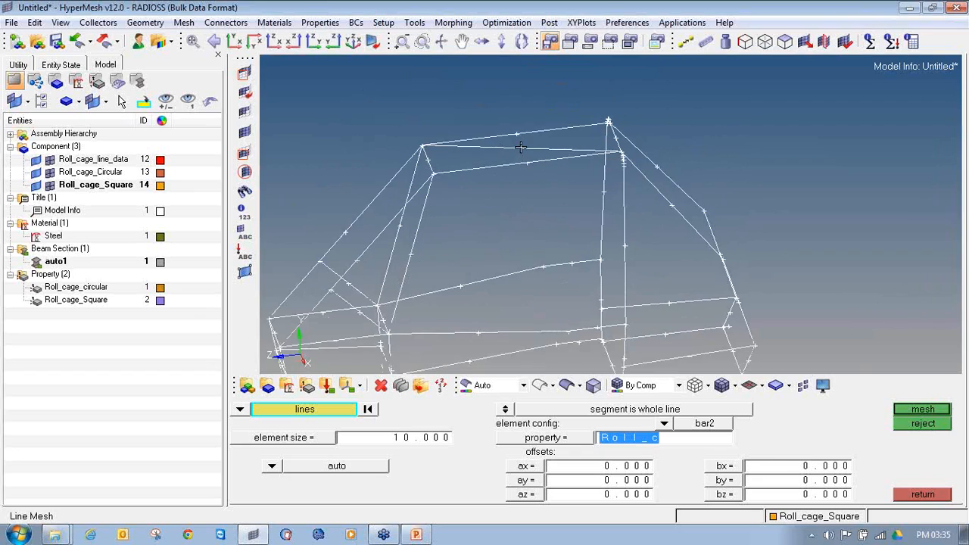
{"action": "left_click", "coordinate": [523, 149]}
{"action": "left_click", "coordinate": [533, 147]}
{"action": "scroll", "coordinate": [533, 216], "scroll_direction": "down", "scroll_amount": 3, "text": "ctrl"}
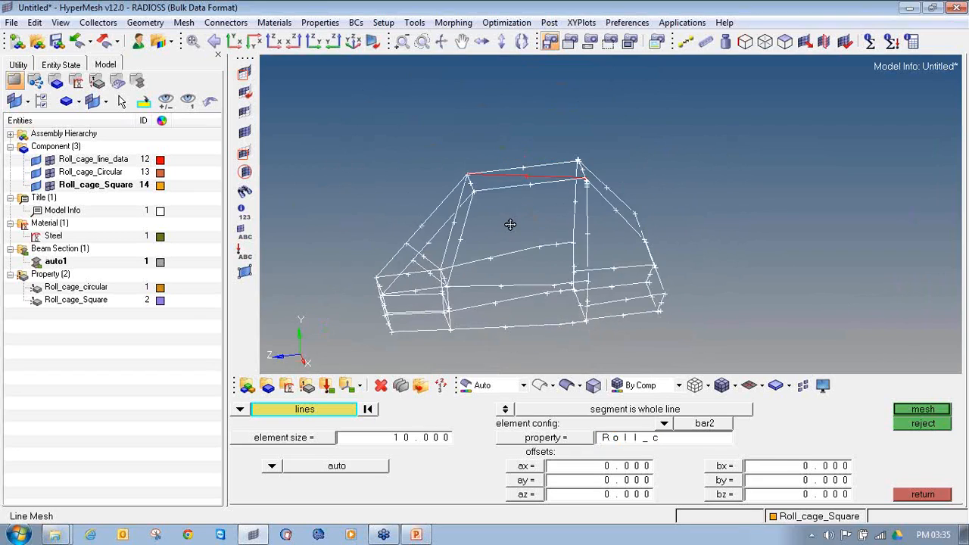
Deselect the two short diagonal brace lines at the front of the cage
{"action": "scroll", "coordinate": [464, 196], "scroll_direction": "up", "scroll_amount": 3, "text": "ctrl"}
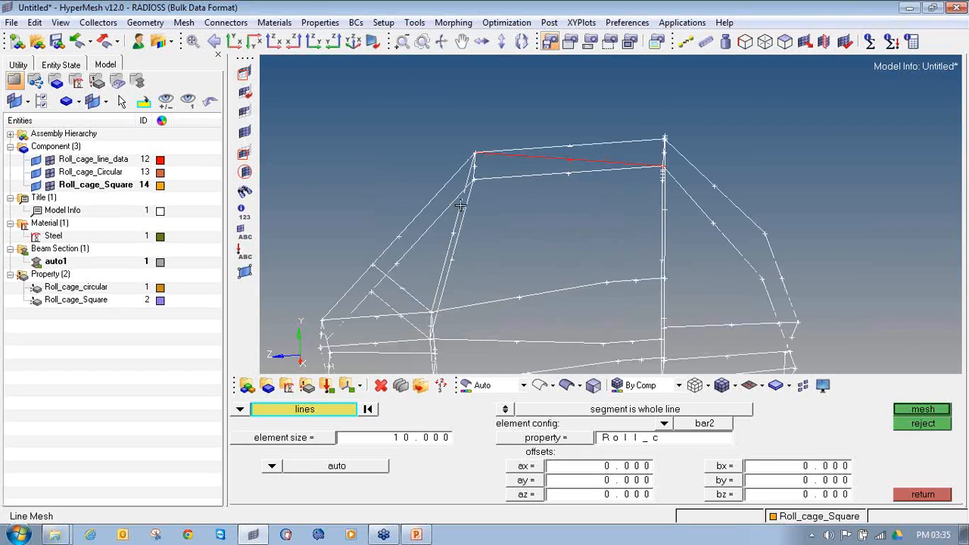
{"action": "left_click_drag", "start_coordinate": [465, 196], "coordinate": [555, 304], "text": "ctrl"}
{"action": "right_click_drag", "start_coordinate": [555, 303], "coordinate": [601, 268], "text": "ctrl"}
{"action": "left_click", "coordinate": [429, 216]}
{"action": "left_click_drag", "start_coordinate": [562, 223], "coordinate": [556, 248], "text": "ctrl"}
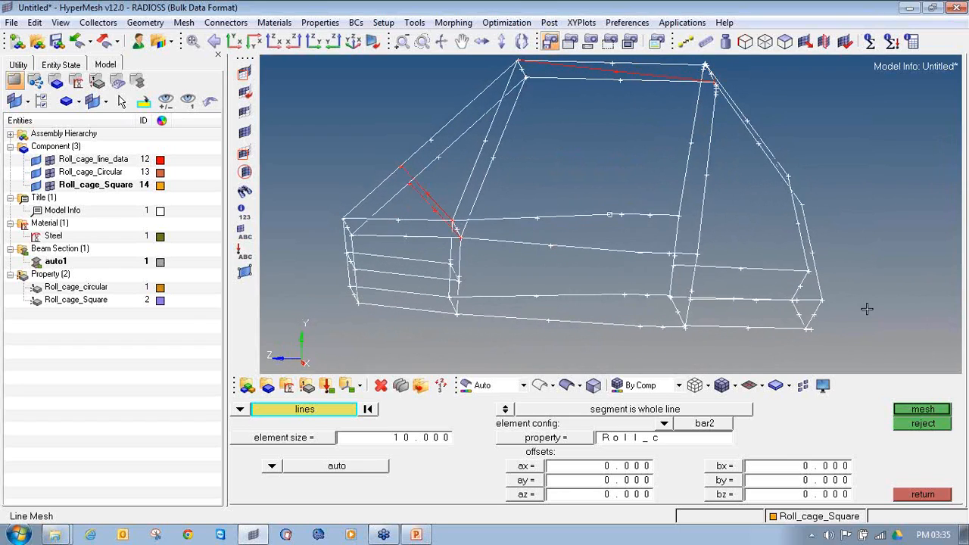
Deselect the two lengthwise lines between the rear uprights and the back end of the cage
{"action": "left_click_drag", "start_coordinate": [756, 304], "coordinate": [755, 286], "text": "ctrl"}
{"action": "left_click", "coordinate": [755, 286]}
{"action": "left_click", "coordinate": [753, 271]}
{"action": "left_click_drag", "start_coordinate": [529, 212], "coordinate": [572, 209], "text": "ctrl"}
{"action": "left_click_drag", "start_coordinate": [735, 244], "coordinate": [699, 254], "text": "ctrl"}
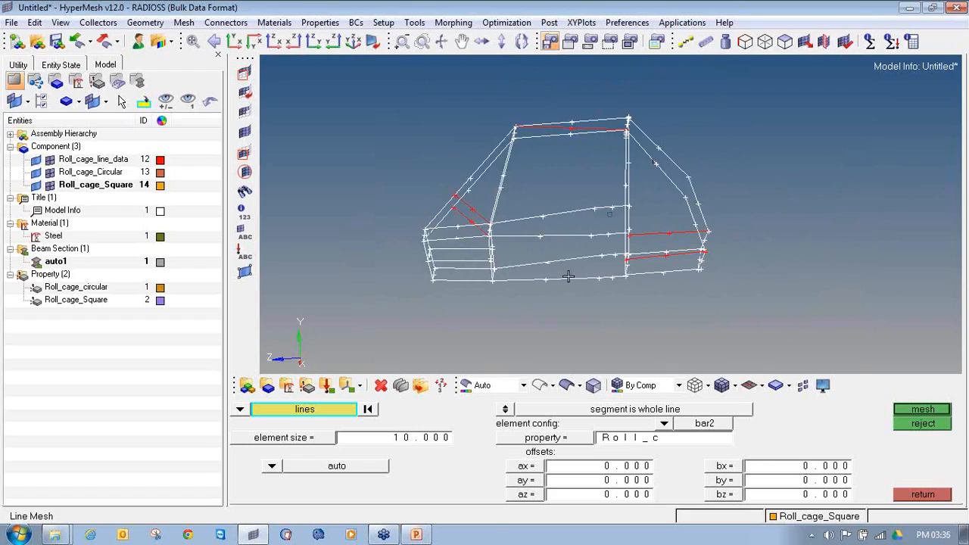
Mesh the selected lines with bar2 elements of size 10 using the Roll_cage_circular property, and accept the element densities
{"action": "left_click", "coordinate": [539, 439]}
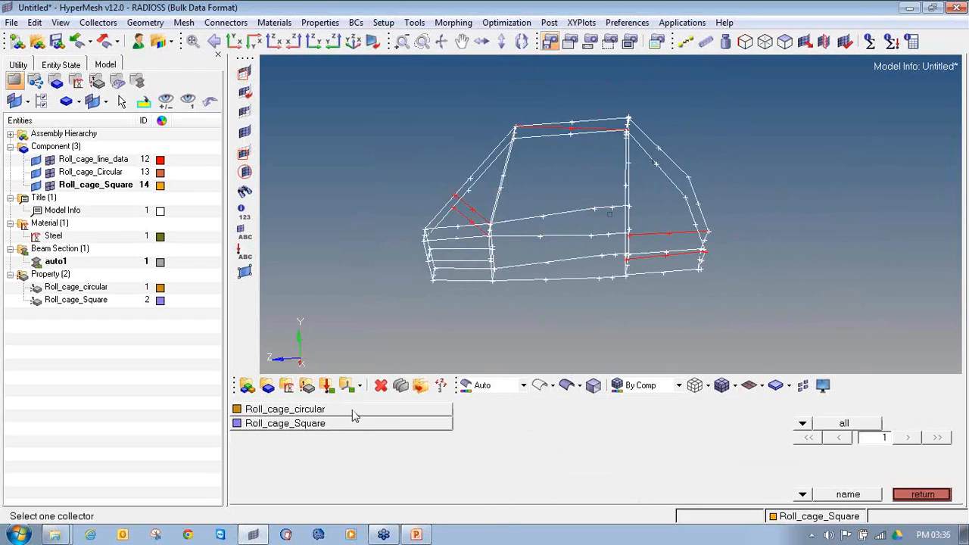
{"action": "left_click", "coordinate": [353, 410]}
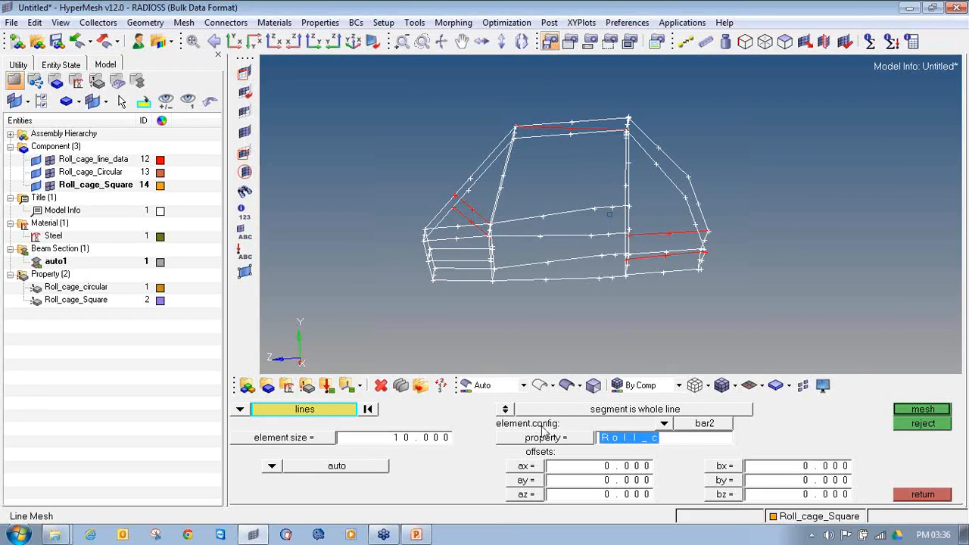
{"action": "left_click", "coordinate": [922, 411]}
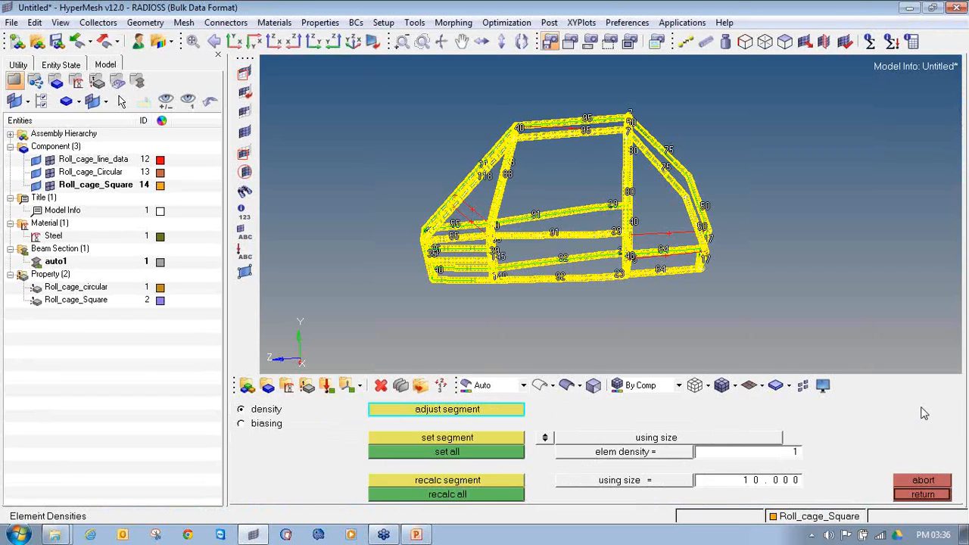
{"action": "left_click", "coordinate": [922, 496]}
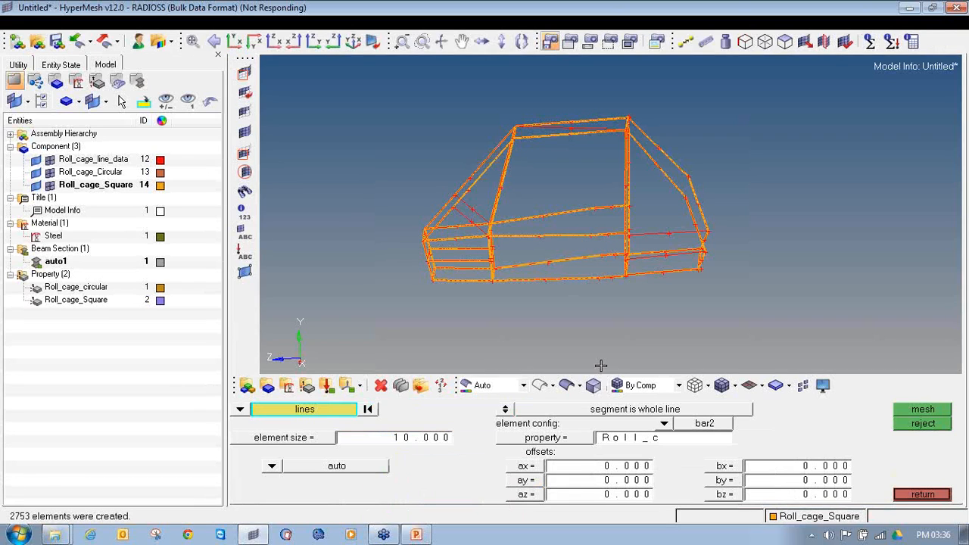
Compare traditional and 3D element representation, keep the 3D display, and inspect the meshed tubes up close
{"action": "left_click", "coordinate": [761, 385]}
{"action": "left_click", "coordinate": [762, 425]}
{"action": "left_click", "coordinate": [761, 386]}
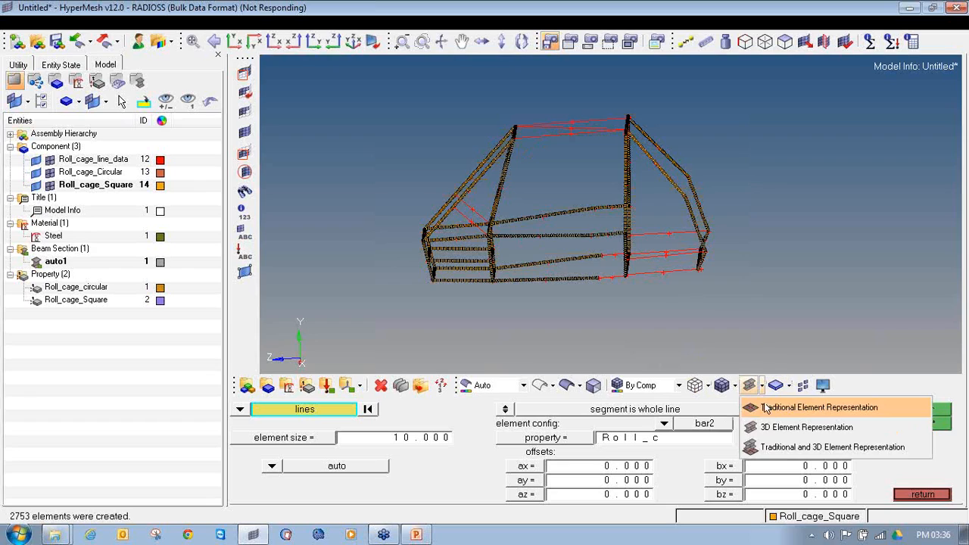
{"action": "left_click", "coordinate": [765, 407]}
{"action": "left_click", "coordinate": [762, 386]}
{"action": "left_click", "coordinate": [765, 427]}
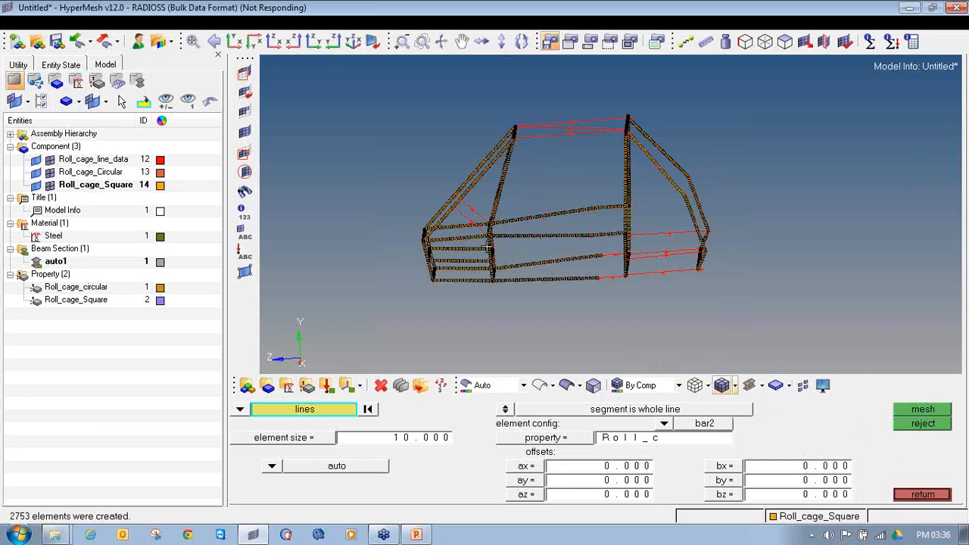
{"action": "scroll", "coordinate": [599, 287], "scroll_direction": "up", "scroll_amount": 8}
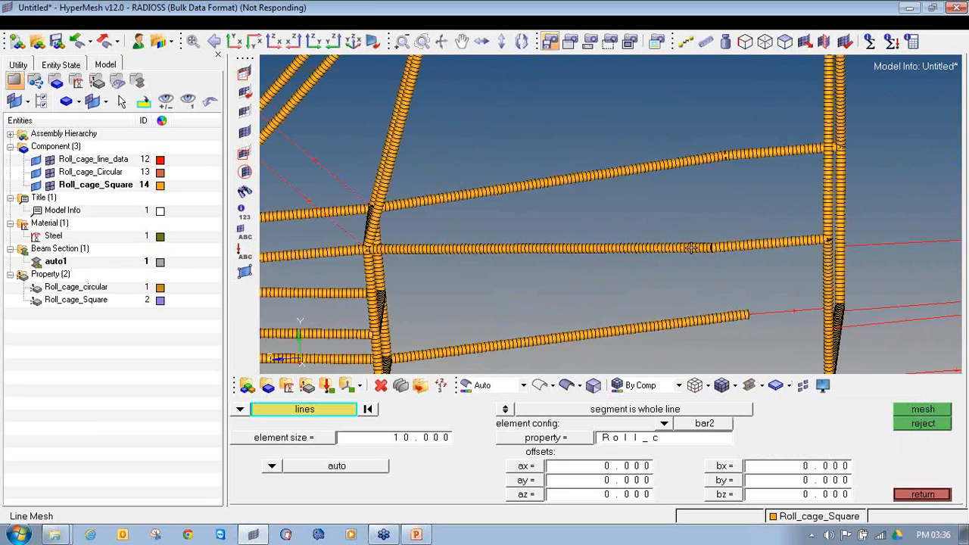
{"action": "scroll", "coordinate": [644, 263], "scroll_direction": "up", "scroll_amount": 6}
{"action": "scroll", "coordinate": [616, 255], "scroll_direction": "up", "scroll_amount": 1}
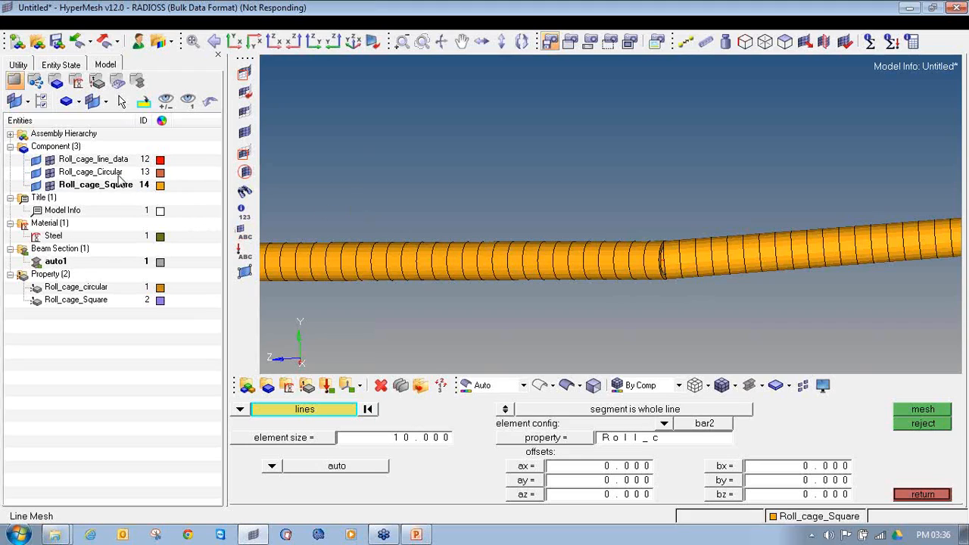
Delete all existing bar elements from the model, keeping the roll cage lines
{"action": "left_click", "coordinate": [379, 385]}
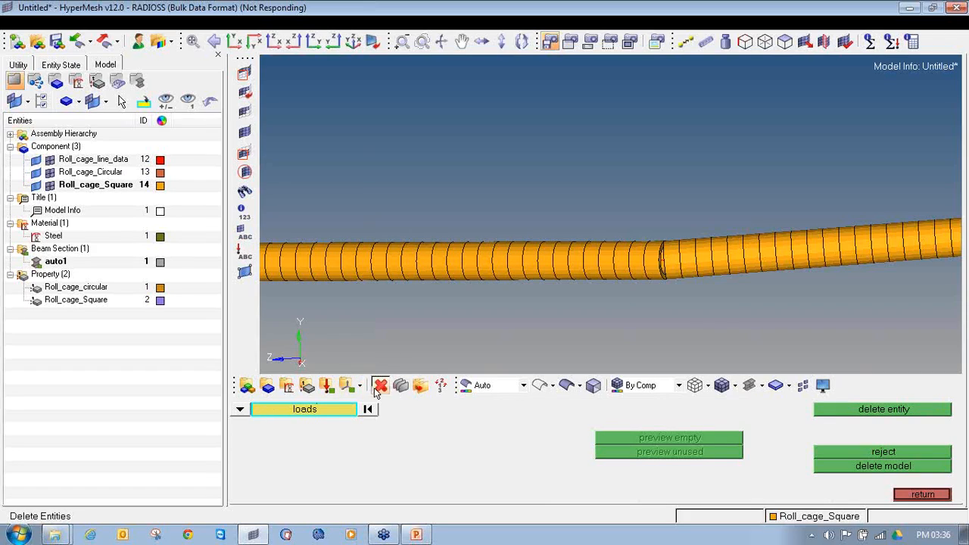
{"action": "left_click", "coordinate": [240, 409]}
{"action": "left_click", "coordinate": [316, 424]}
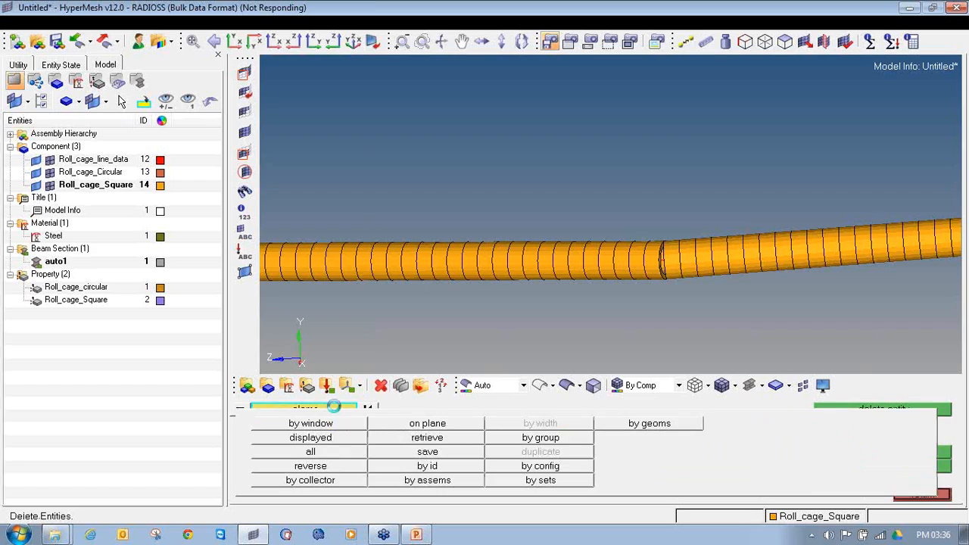
{"action": "left_click", "coordinate": [324, 452]}
{"action": "left_click", "coordinate": [851, 415]}
{"action": "left_click", "coordinate": [634, 207], "text": "ctrl"}
{"action": "scroll", "coordinate": [634, 212], "scroll_direction": "down", "scroll_amount": 10, "text": "ctrl"}
{"action": "key", "text": "Escape"}
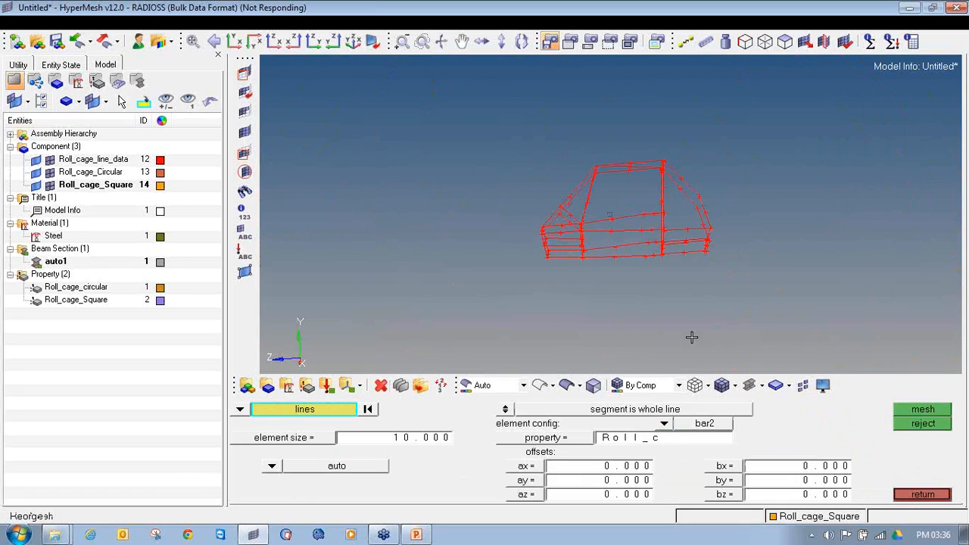
Make Roll_cage_Circular the current component and select all the roll cage lines for line meshing
{"action": "right_click", "coordinate": [84, 176]}
{"action": "left_click", "coordinate": [130, 290]}
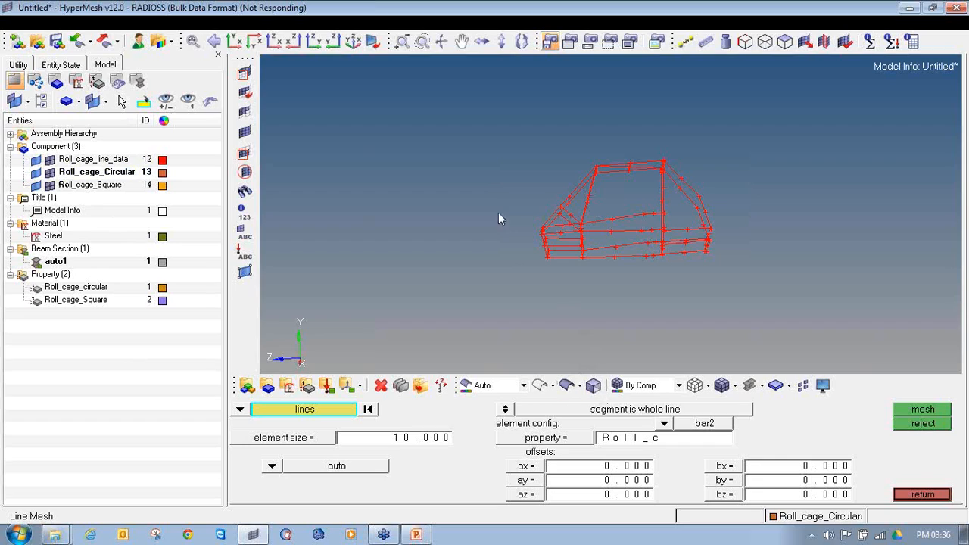
{"action": "left_click_drag", "start_coordinate": [457, 122], "coordinate": [772, 313], "text": "shift"}
{"action": "left_click_drag", "start_coordinate": [498, 160], "coordinate": [757, 302], "text": "shift"}
Deselect the two short front brace lines, the two lengthwise lines behind the rear uprights, and the roof diagonal
{"action": "scroll", "coordinate": [553, 208], "scroll_direction": "up", "scroll_amount": 4}
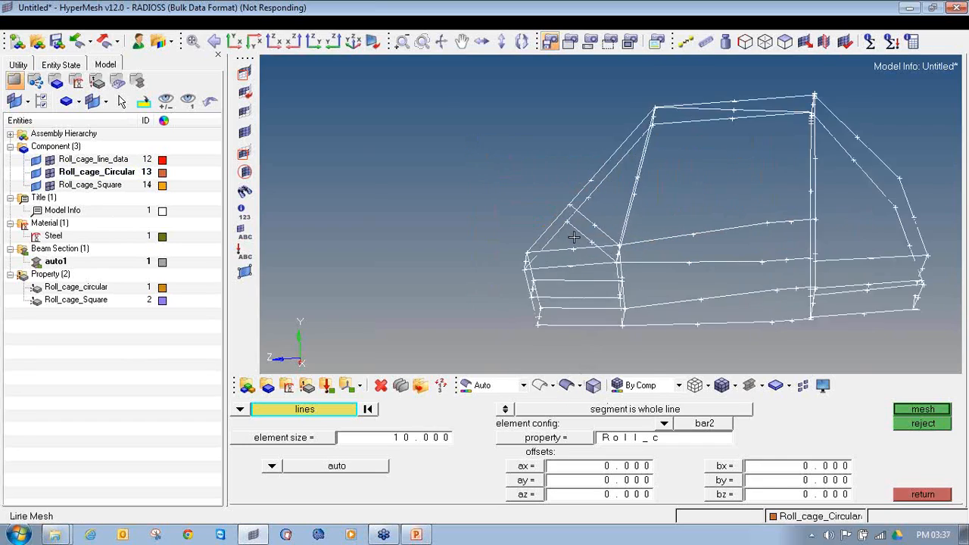
{"action": "scroll", "coordinate": [574, 237], "scroll_direction": "up", "scroll_amount": 3}
{"action": "scroll", "coordinate": [598, 213], "scroll_direction": "down", "scroll_amount": 5}
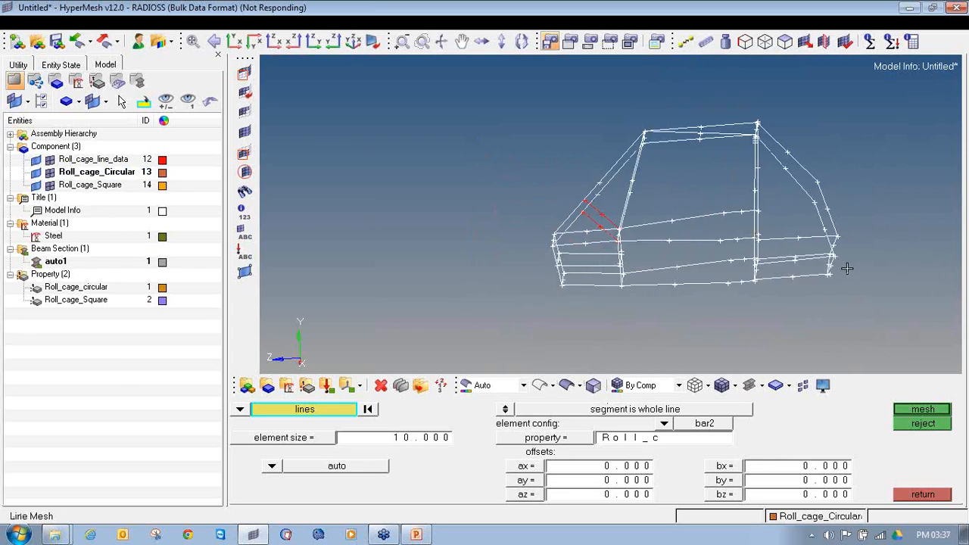
{"action": "scroll", "coordinate": [847, 268], "scroll_direction": "up", "scroll_amount": 4}
{"action": "mouse_move", "coordinate": [735, 254]}
{"action": "left_mouse_down", "text": "ctrl"}
{"action": "mouse_move", "coordinate": [735, 264]}
{"action": "mouse_move", "coordinate": [727, 257]}
{"action": "left_mouse_up", "text": "ctrl"}
{"action": "right_click", "coordinate": [729, 260]}
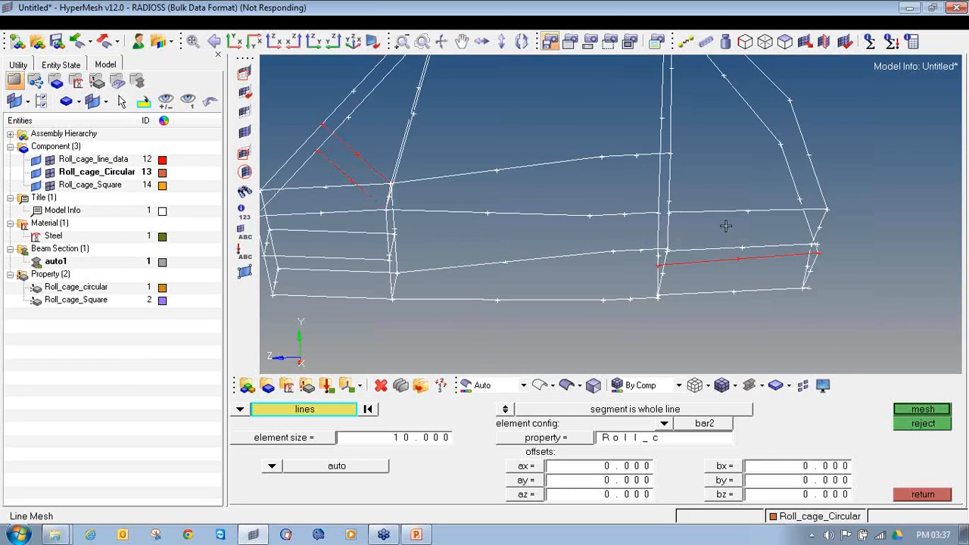
{"action": "scroll", "coordinate": [723, 216], "scroll_direction": "down", "scroll_amount": 3}
{"action": "scroll", "coordinate": [622, 151], "scroll_direction": "up", "scroll_amount": 2}
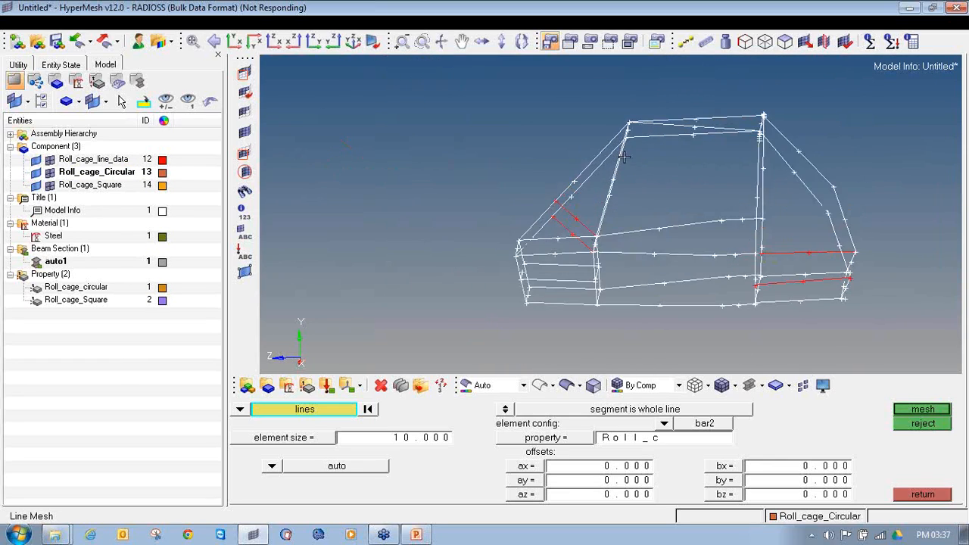
{"action": "right_click", "coordinate": [686, 128]}
{"action": "scroll", "coordinate": [670, 166], "scroll_direction": "down", "scroll_amount": 3}
{"action": "left_click_drag", "start_coordinate": [726, 217], "coordinate": [641, 215], "text": "ctrl"}
Mesh the selected lines with size 10 bar2 elements using the Roll_cage_circular property, and display elements in traditional representation
{"action": "left_click", "coordinate": [530, 438]}
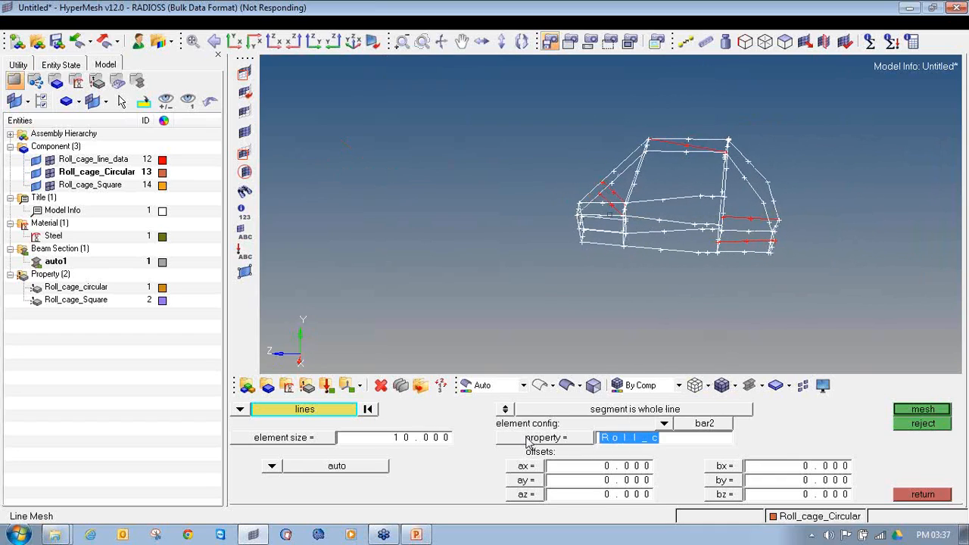
{"action": "left_click", "coordinate": [305, 410]}
{"action": "left_click", "coordinate": [907, 409]}
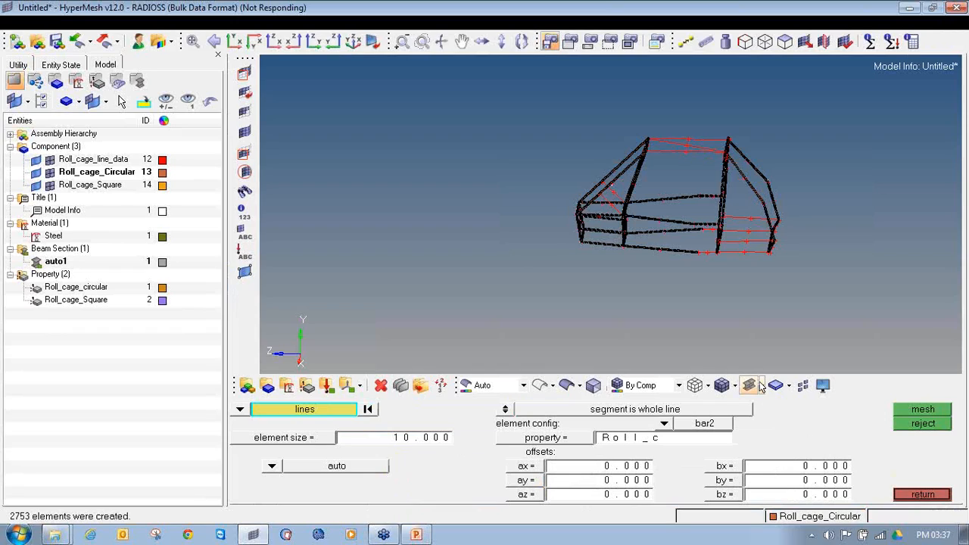
{"action": "left_click", "coordinate": [761, 385]}
{"action": "left_click", "coordinate": [761, 407]}
{"action": "left_click", "coordinate": [923, 494]}
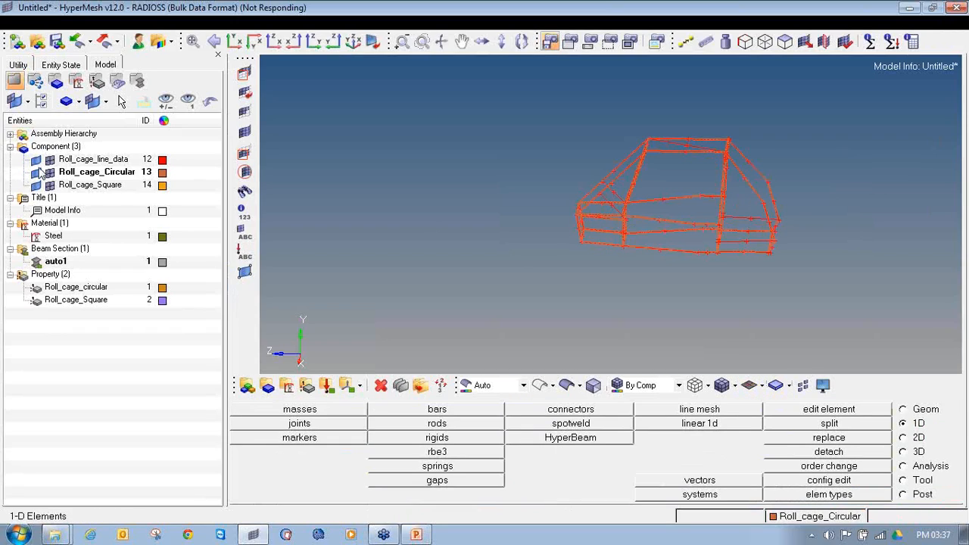
Make Roll_cage_Square the current component and set the line mesh property to Roll_cage_Square
{"action": "right_click", "coordinate": [76, 187]}
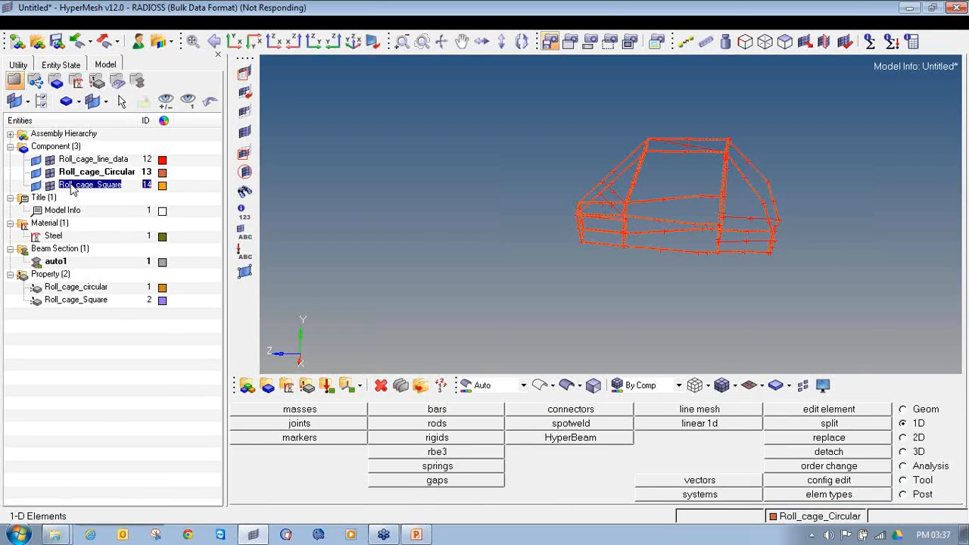
{"action": "left_click", "coordinate": [136, 290]}
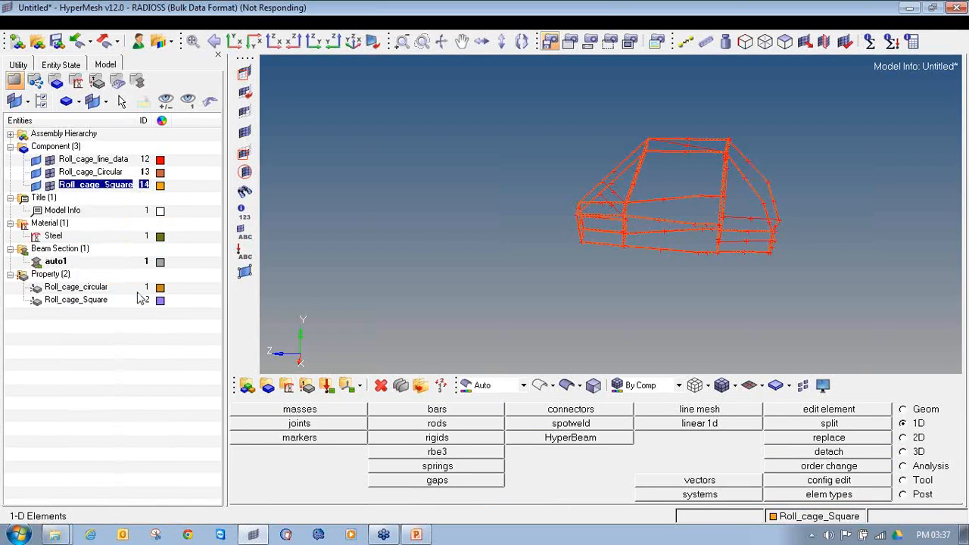
{"action": "left_click", "coordinate": [694, 409]}
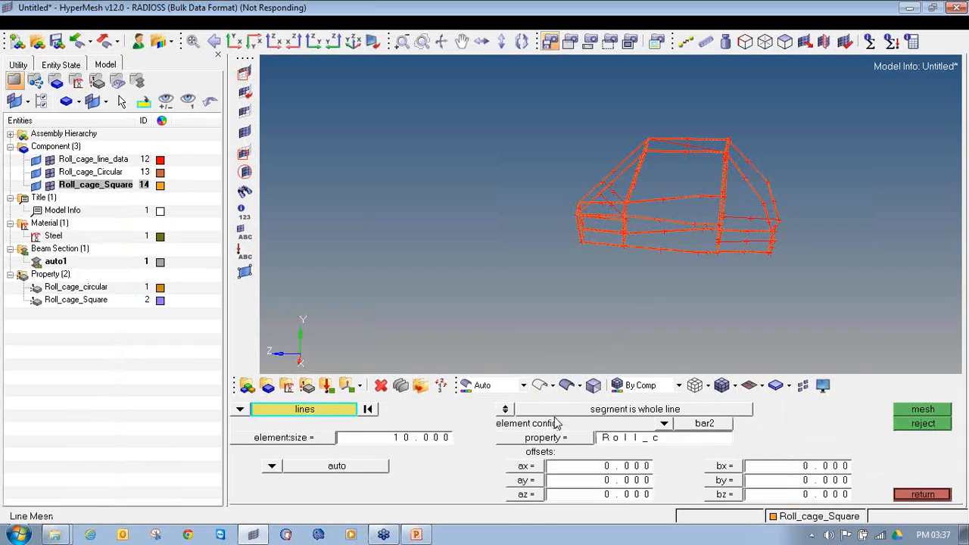
{"action": "left_click", "coordinate": [558, 444]}
{"action": "left_click", "coordinate": [351, 428]}
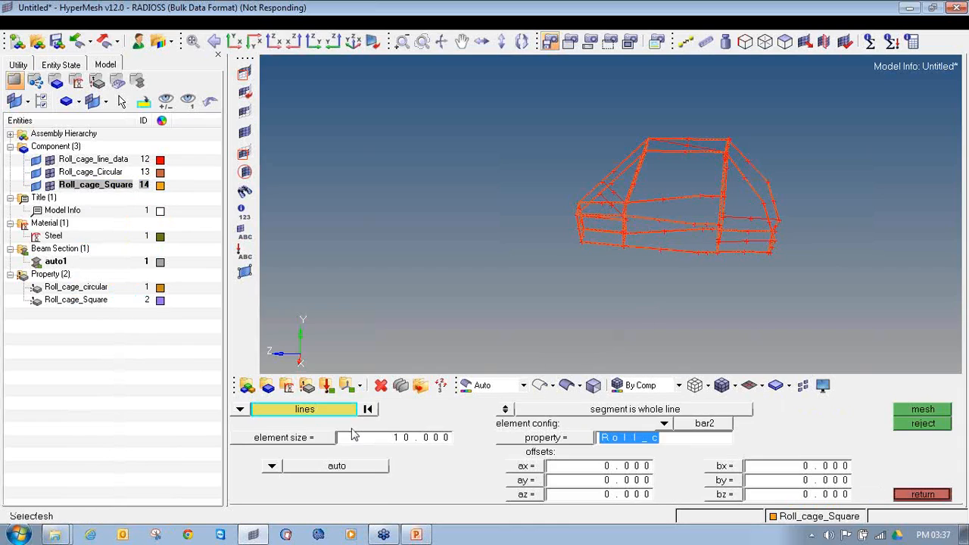
Select the five unmeshed lines: two lengthwise lines at the rear, two short front braces and the roof diagonal
{"action": "scroll", "coordinate": [757, 195], "scroll_direction": "up", "scroll_amount": 3}
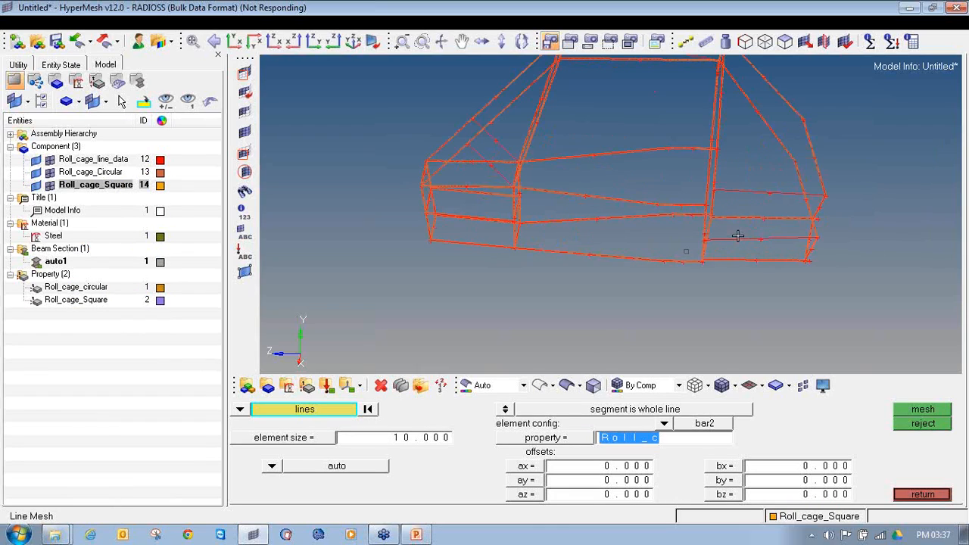
{"action": "left_click", "coordinate": [740, 241]}
{"action": "scroll", "coordinate": [467, 214], "scroll_direction": "down", "scroll_amount": 3}
{"action": "scroll", "coordinate": [468, 190], "scroll_direction": "up", "scroll_amount": 3}
{"action": "left_click", "coordinate": [481, 173]}
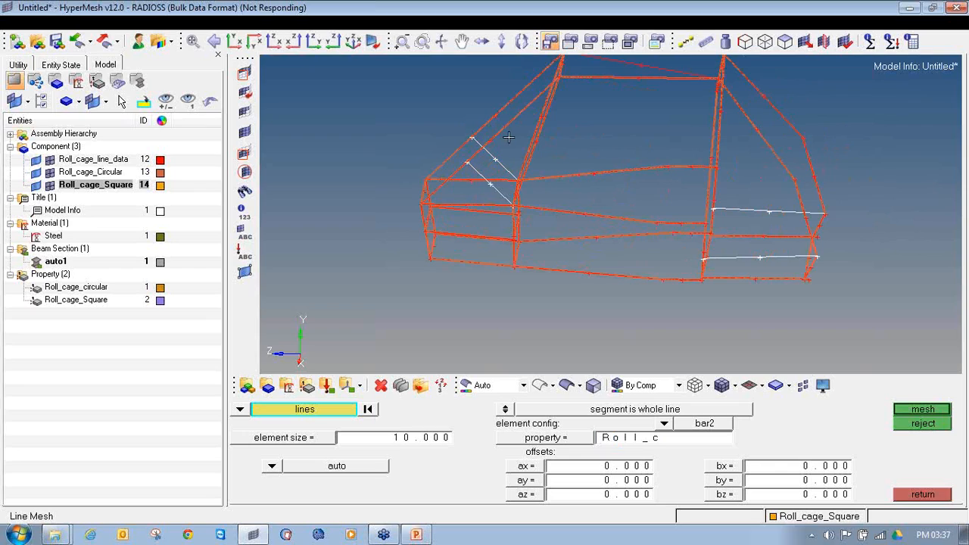
{"action": "left_click", "coordinate": [629, 66]}
{"action": "scroll", "coordinate": [541, 143], "scroll_direction": "down", "scroll_amount": 3}
{"action": "left_click_drag", "start_coordinate": [597, 170], "coordinate": [591, 197], "text": "ctrl"}
Mesh the five selected lines with bar2 elements of size 10 and finish line meshing
{"action": "left_click", "coordinate": [916, 410]}
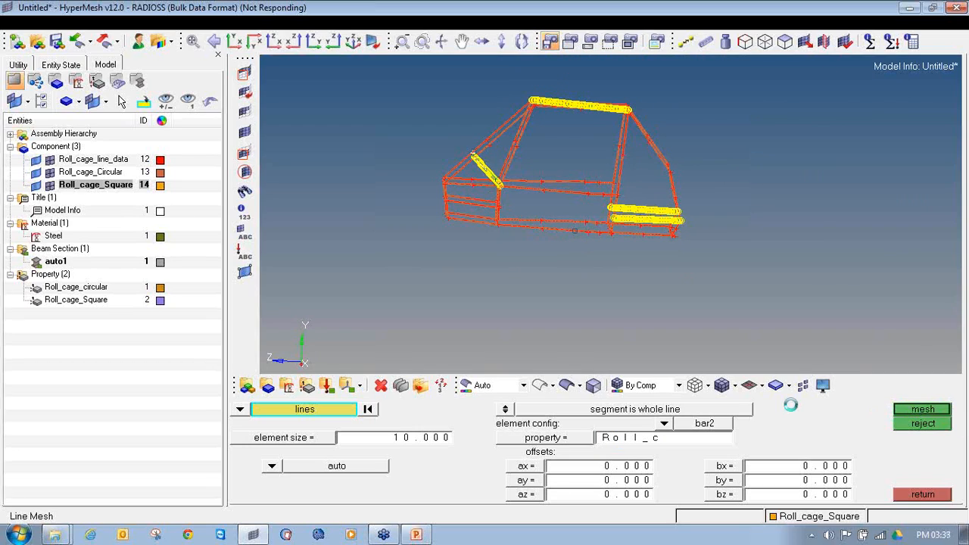
{"action": "left_click", "coordinate": [920, 495]}
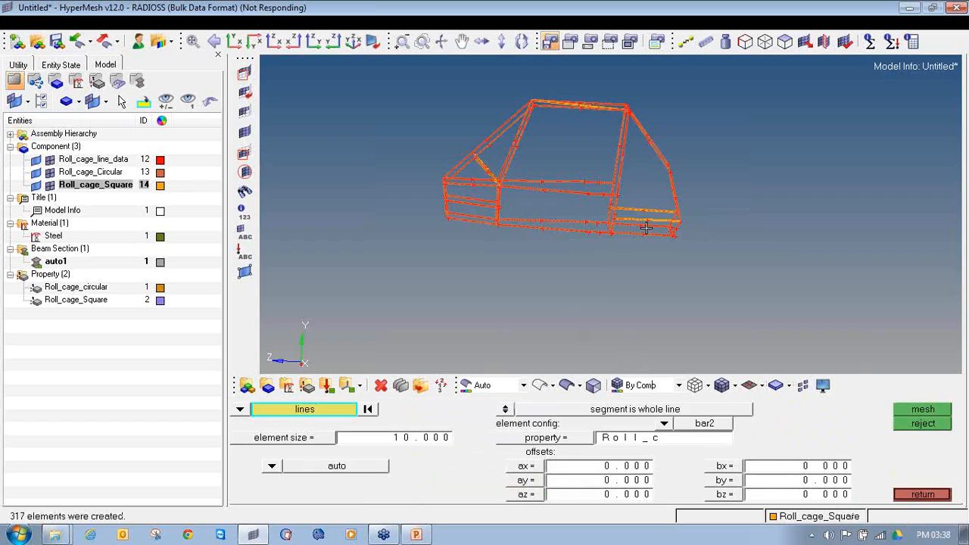
{"action": "left_click", "coordinate": [911, 497]}
{"action": "left_click_drag", "start_coordinate": [567, 277], "coordinate": [554, 273], "text": "ctrl"}
{"action": "scroll", "coordinate": [431, 156], "scroll_direction": "up", "scroll_amount": 2, "text": "ctrl"}
{"action": "left_click_drag", "start_coordinate": [431, 156], "coordinate": [338, 270], "text": "ctrl"}
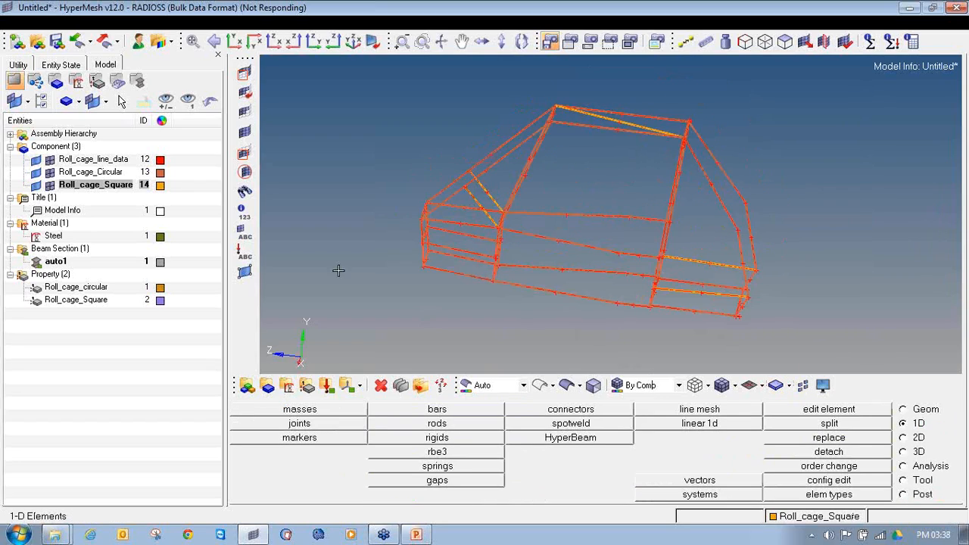
Hide the geometry of the Roll_cage_line_data, Roll_cage_Circular and Roll_cage_Square components
{"action": "left_click", "coordinate": [35, 162]}
{"action": "left_click", "coordinate": [35, 173]}
{"action": "left_click", "coordinate": [35, 186]}
Mask all elements except those around the joint between a short front brace and the sloping front tube
{"action": "left_click_drag", "start_coordinate": [497, 273], "coordinate": [471, 226], "text": "ctrl"}
{"action": "scroll", "coordinate": [471, 226], "scroll_direction": "up", "scroll_amount": 3, "text": "ctrl"}
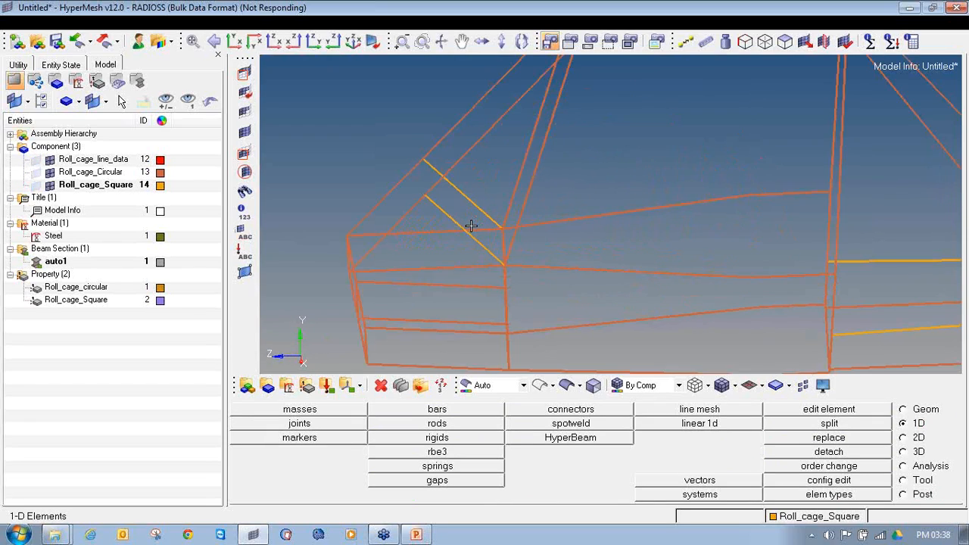
{"action": "scroll", "coordinate": [463, 242], "scroll_direction": "up", "scroll_amount": 5}
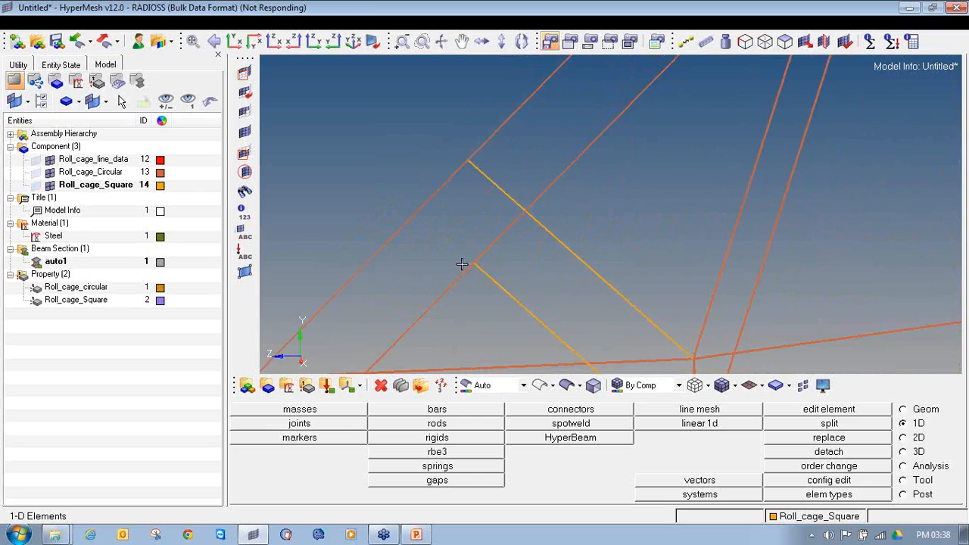
{"action": "left_click", "coordinate": [242, 72]}
{"action": "left_click_drag", "start_coordinate": [453, 242], "coordinate": [504, 298], "text": "shift"}
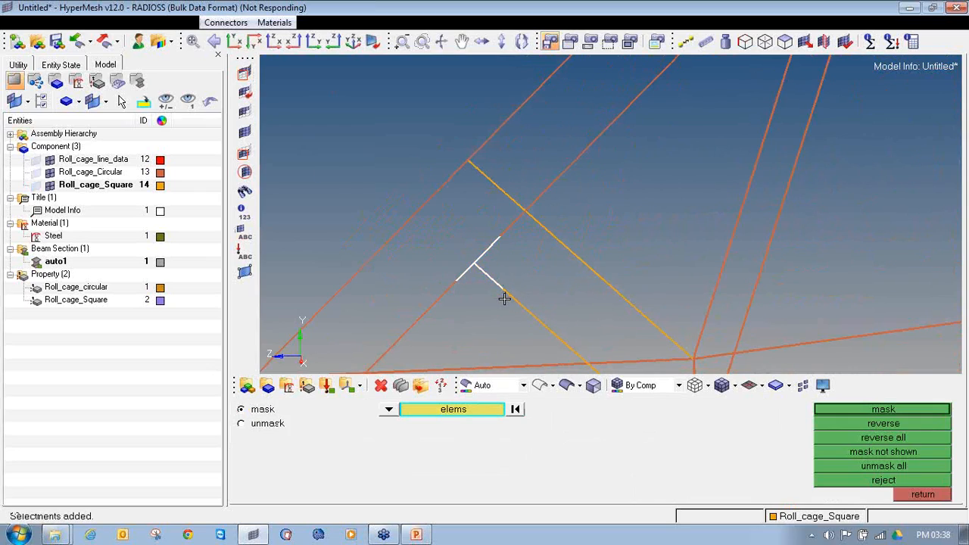
{"action": "left_click", "coordinate": [835, 410]}
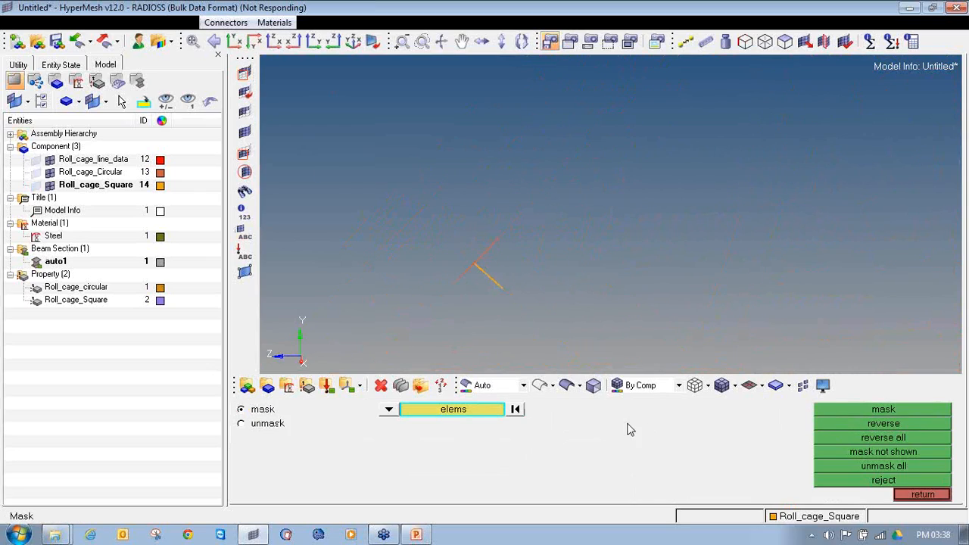
Switch to 3D element representation and examine the circular and square hollow sections at the isolated joint
{"action": "left_click", "coordinate": [763, 392]}
{"action": "left_click", "coordinate": [765, 426]}
{"action": "left_click_drag", "start_coordinate": [458, 288], "coordinate": [534, 218], "text": "ctrl"}
{"action": "scroll", "coordinate": [498, 220], "scroll_direction": "up", "scroll_amount": 4, "text": "ctrl"}
{"action": "left_click_drag", "start_coordinate": [551, 264], "coordinate": [515, 282], "text": "ctrl"}
{"action": "scroll", "coordinate": [470, 215], "scroll_direction": "up", "scroll_amount": 2, "text": "ctrl"}
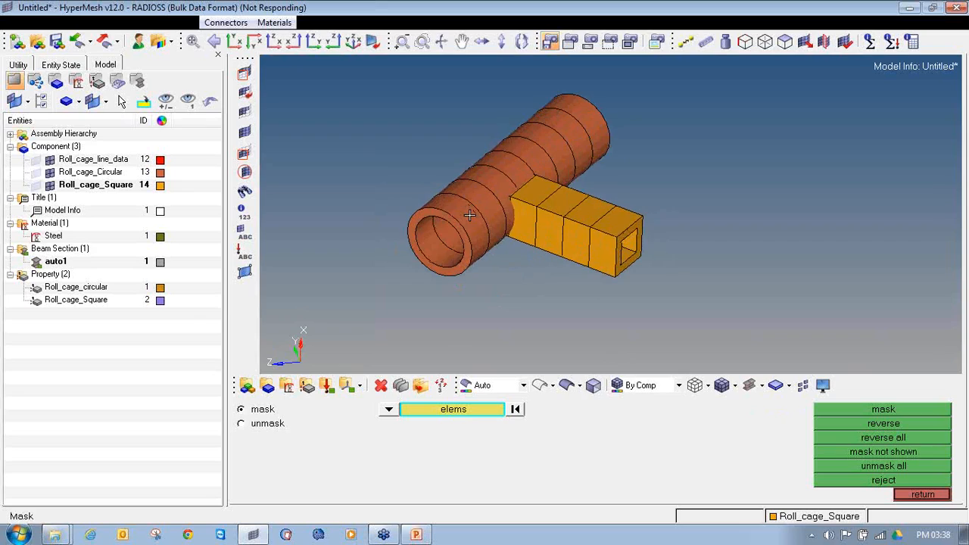
{"action": "scroll", "coordinate": [466, 227], "scroll_direction": "down", "scroll_amount": 2, "text": "ctrl"}
{"action": "left_click_drag", "start_coordinate": [465, 227], "coordinate": [482, 202], "text": "ctrl"}
{"action": "scroll", "coordinate": [481, 203], "scroll_direction": "up", "scroll_amount": 2, "text": "ctrl"}
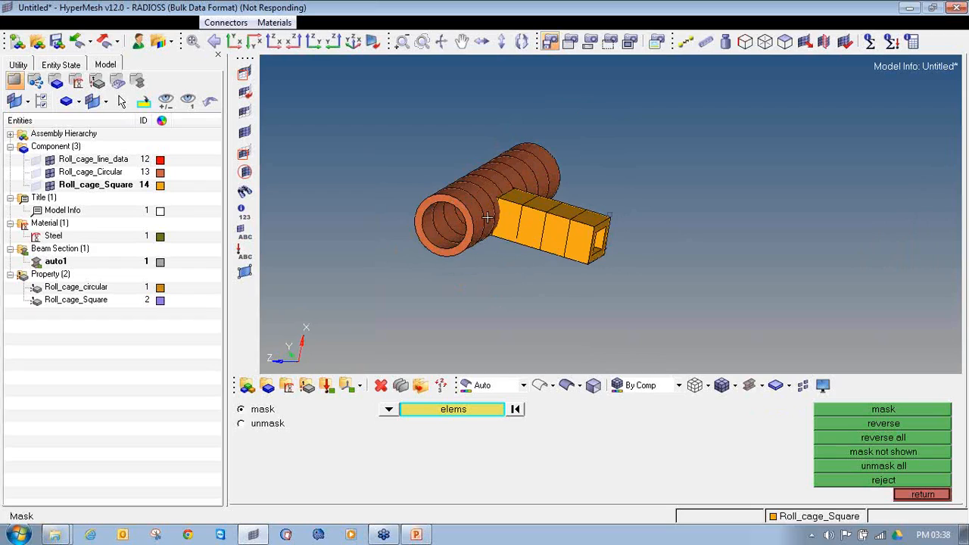
Unmask all elements and examine the whole roll cage in 3D element representation
{"action": "left_click", "coordinate": [881, 467]}
{"action": "left_click", "coordinate": [922, 494]}
{"action": "scroll", "coordinate": [689, 174], "scroll_direction": "down", "scroll_amount": 2, "text": "ctrl"}
{"action": "scroll", "coordinate": [689, 175], "scroll_direction": "down", "scroll_amount": 7, "text": "ctrl"}
{"action": "mouse_move", "coordinate": [693, 198]}
{"action": "left_mouse_down", "text": "ctrl"}
{"action": "mouse_move", "coordinate": [723, 208]}
{"action": "mouse_move", "coordinate": [549, 197]}
{"action": "mouse_move", "coordinate": [681, 204]}
{"action": "left_mouse_up", "text": "ctrl"}
{"action": "right_click_drag", "start_coordinate": [753, 202], "coordinate": [560, 240], "text": "ctrl"}
{"action": "scroll", "coordinate": [561, 240], "scroll_direction": "up", "scroll_amount": 3, "text": "ctrl"}
{"action": "mouse_move", "coordinate": [534, 285]}
{"action": "left_mouse_down", "text": "ctrl"}
{"action": "mouse_move", "coordinate": [526, 260]}
{"action": "mouse_move", "coordinate": [562, 229]}
{"action": "left_mouse_up", "text": "ctrl"}
{"action": "scroll", "coordinate": [564, 273], "scroll_direction": "up", "scroll_amount": 3, "text": "ctrl"}
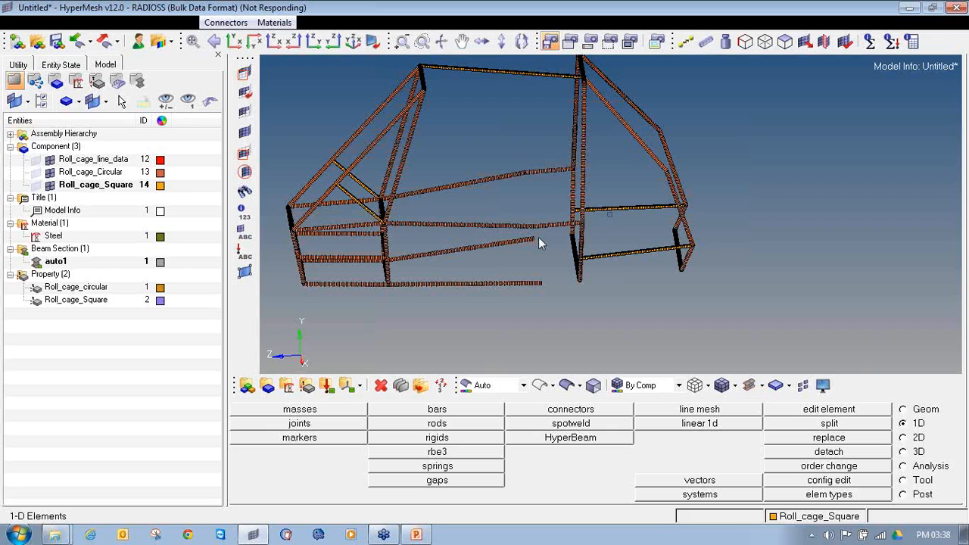
{"action": "right_click_drag", "start_coordinate": [418, 73], "coordinate": [451, 132], "text": "ctrl"}
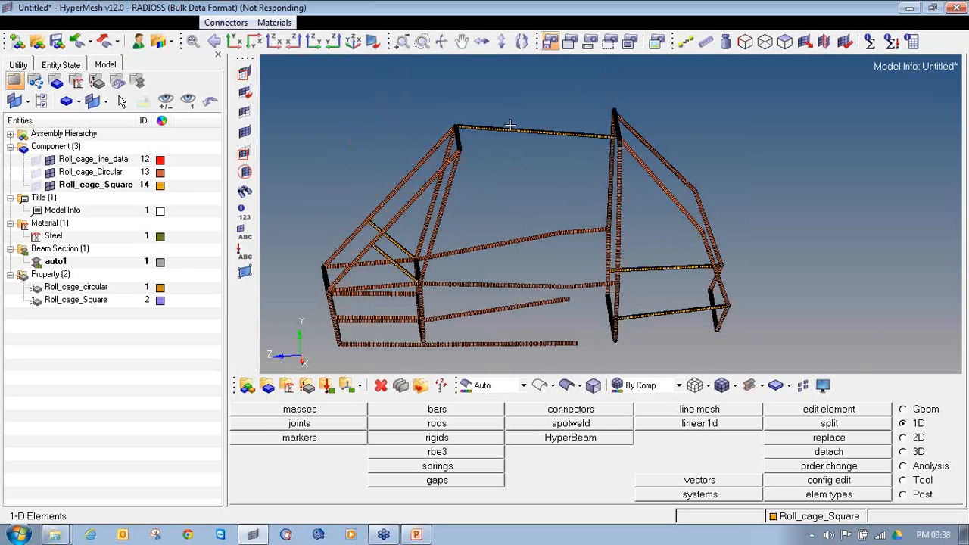
{"action": "left_click_drag", "start_coordinate": [578, 299], "coordinate": [615, 310], "text": "ctrl"}
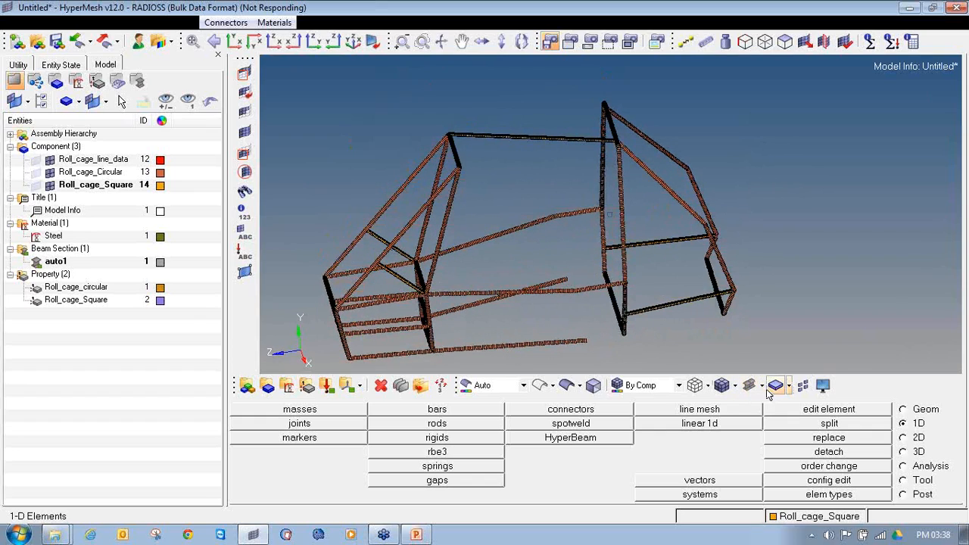
Compare the cage in traditional and 3D element representation, checking the lower side tubes, and end in 3D representation
{"action": "left_click", "coordinate": [761, 385]}
{"action": "left_click", "coordinate": [765, 401]}
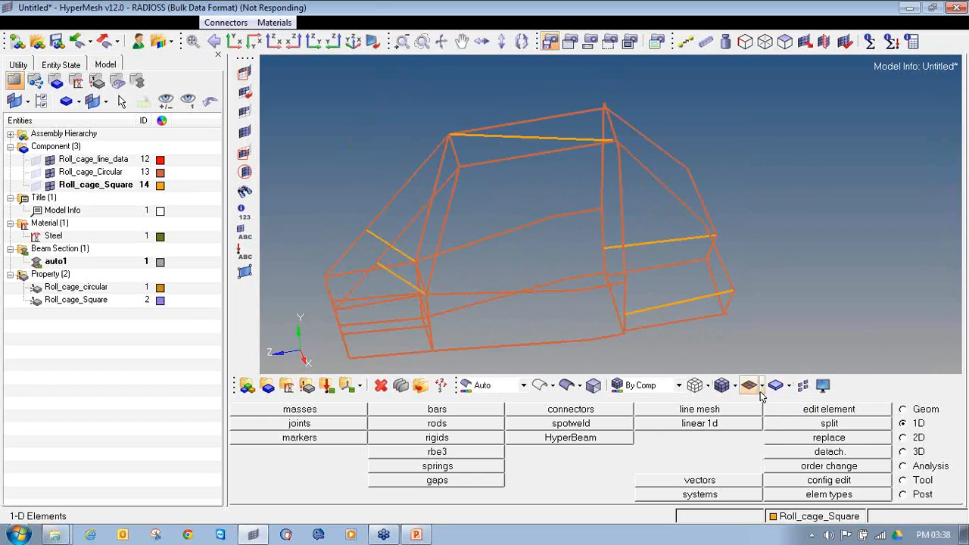
{"action": "left_click_drag", "start_coordinate": [627, 319], "coordinate": [595, 311], "text": "ctrl"}
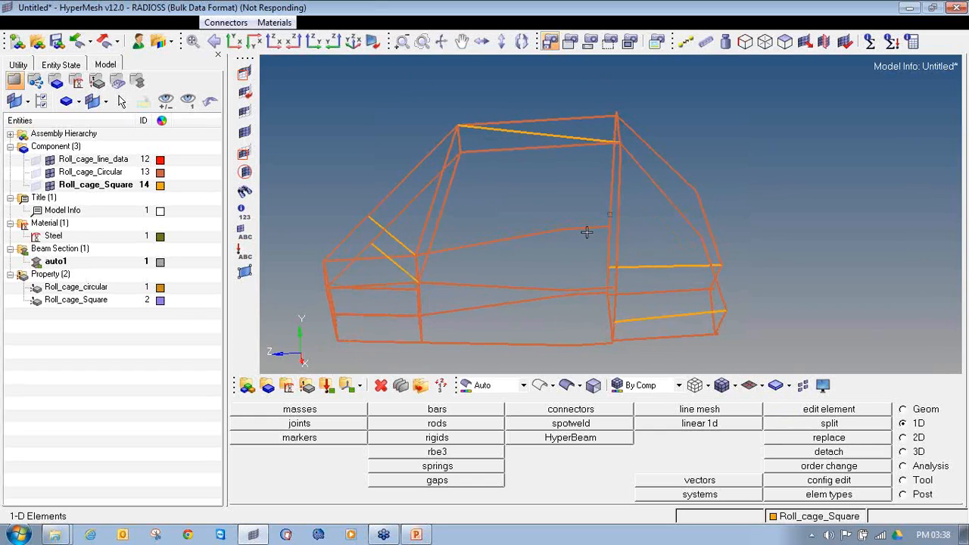
{"action": "left_click", "coordinate": [761, 385]}
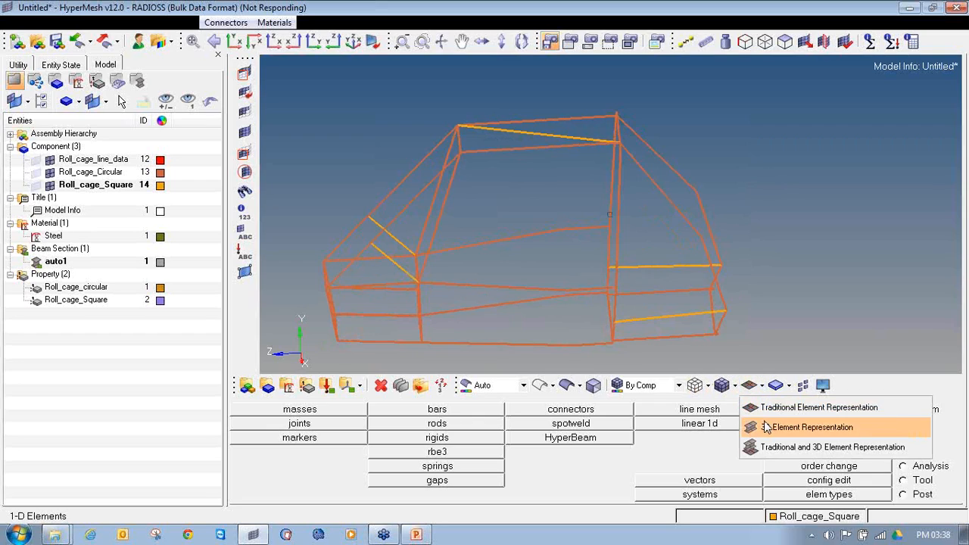
{"action": "left_click", "coordinate": [766, 421]}
{"action": "left_click", "coordinate": [761, 385]}
{"action": "left_click", "coordinate": [764, 402]}
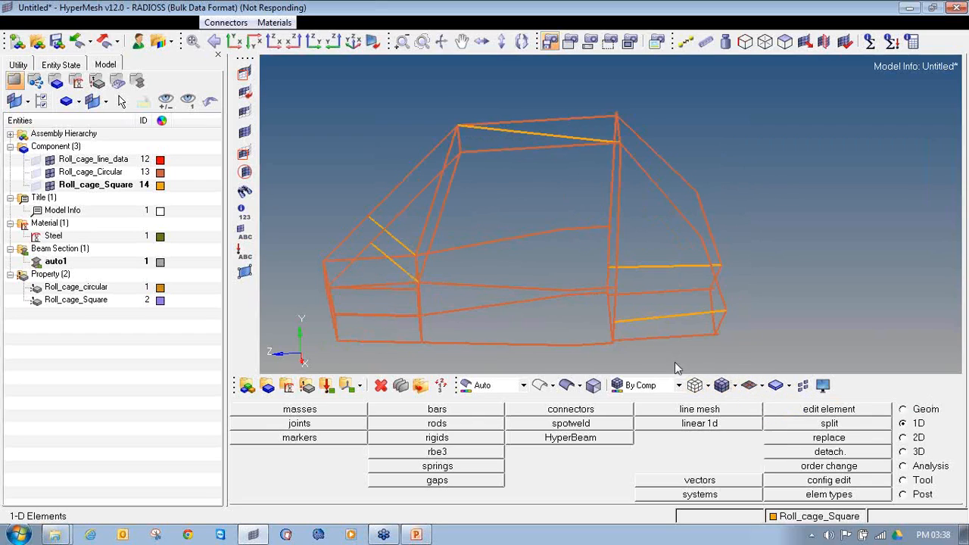
{"action": "scroll", "coordinate": [558, 275], "scroll_direction": "up", "scroll_amount": 5}
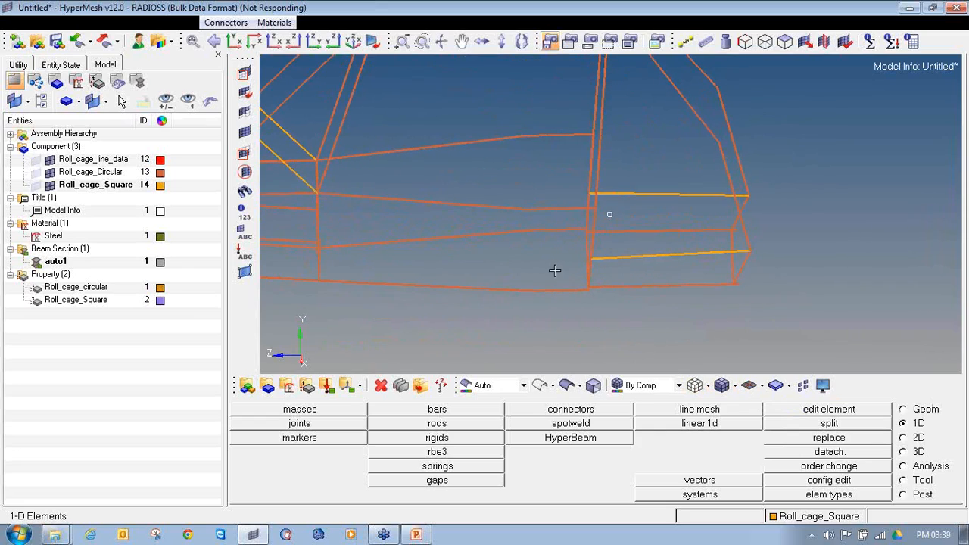
{"action": "left_click", "coordinate": [761, 385]}
{"action": "left_click", "coordinate": [770, 437]}
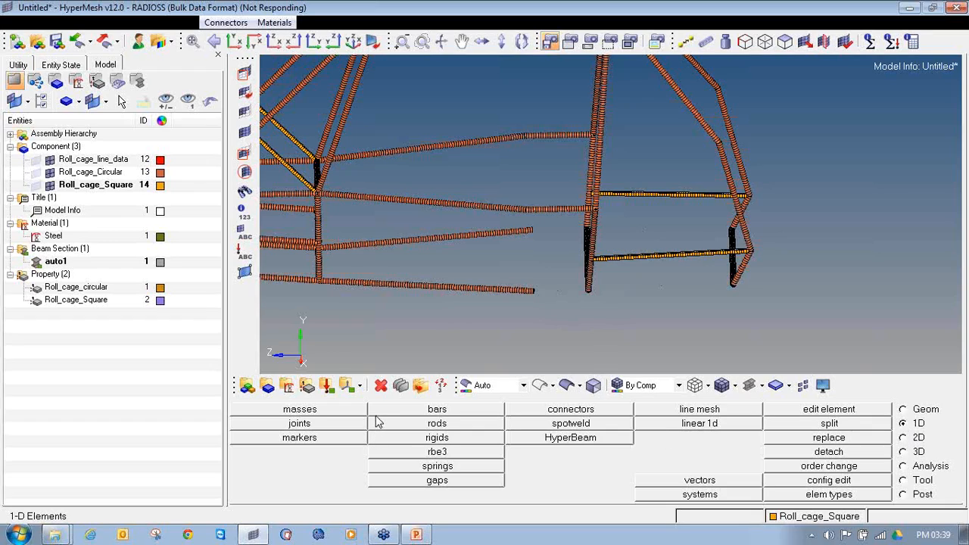
Start a bar update, select the end elements of both lower side tubes at the gap, and switch to traditional element representation
{"action": "left_click", "coordinate": [436, 409]}
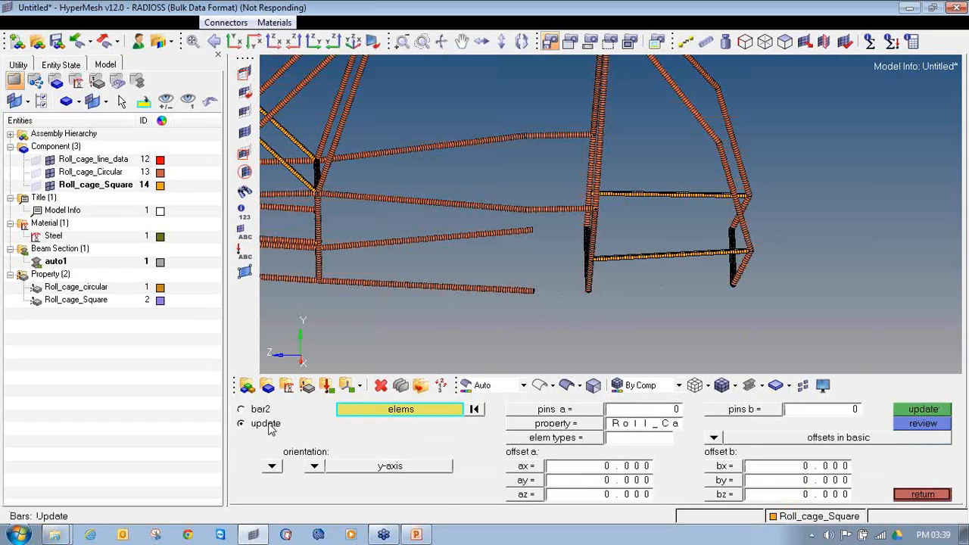
{"action": "scroll", "coordinate": [546, 303], "scroll_direction": "up", "scroll_amount": 5}
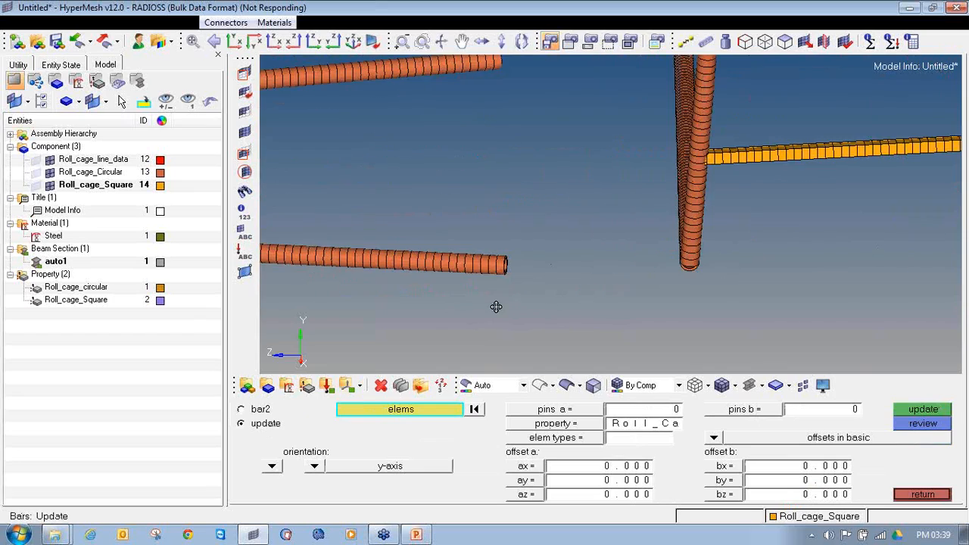
{"action": "right_click_drag", "start_coordinate": [495, 306], "coordinate": [386, 317], "text": "ctrl"}
{"action": "left_click", "coordinate": [382, 82]}
{"action": "scroll", "coordinate": [380, 72], "scroll_direction": "up", "scroll_amount": 2}
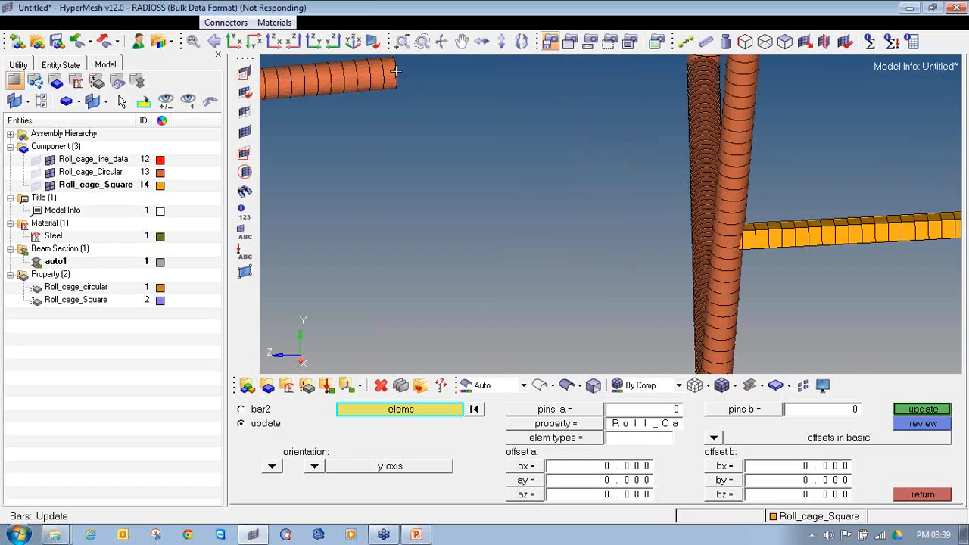
{"action": "scroll", "coordinate": [393, 72], "scroll_direction": "down", "scroll_amount": 2}
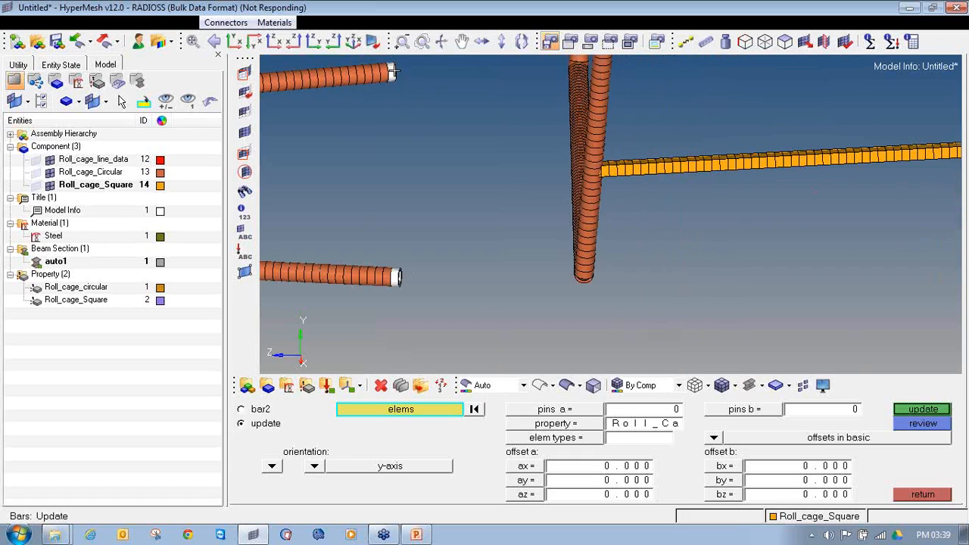
{"action": "left_click", "coordinate": [763, 387]}
{"action": "left_click", "coordinate": [802, 405]}
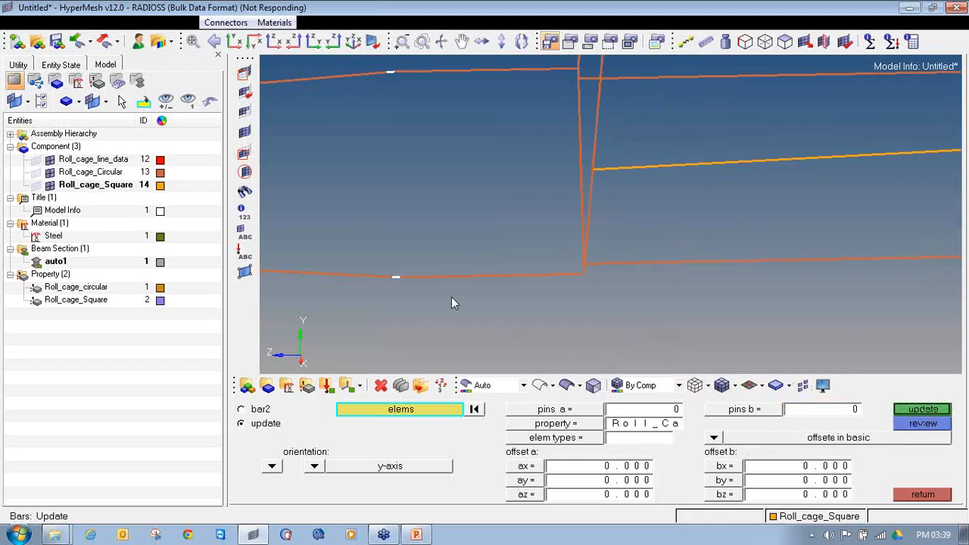
Add the unrendered elements of the nearer lower side tube, up to its joint with the upright, to the bar update selection
{"action": "scroll", "coordinate": [401, 284], "scroll_direction": "up", "scroll_amount": 2}
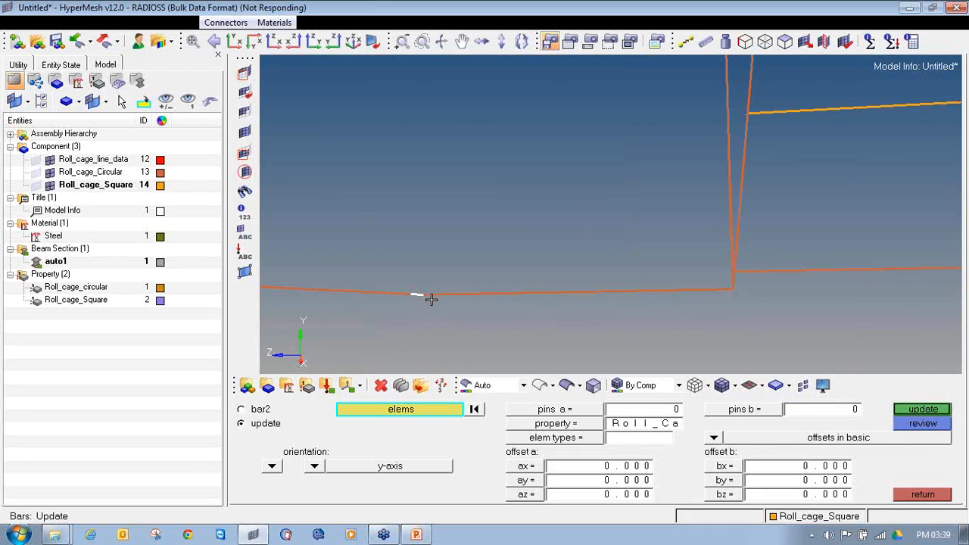
{"action": "left_click_drag", "start_coordinate": [428, 280], "coordinate": [569, 320], "text": "shift"}
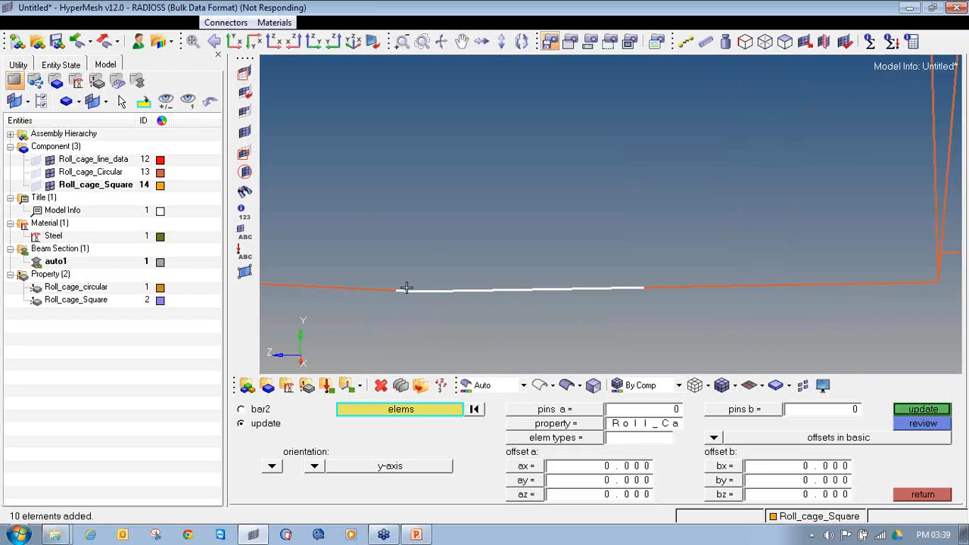
{"action": "scroll", "coordinate": [400, 290], "scroll_direction": "down", "scroll_amount": 3}
{"action": "left_click_drag", "start_coordinate": [515, 294], "coordinate": [713, 331], "text": "shift"}
{"action": "scroll", "coordinate": [722, 293], "scroll_direction": "up", "scroll_amount": 1}
{"action": "left_click_drag", "start_coordinate": [725, 299], "coordinate": [851, 151], "text": "ctrl"}
Add the matching elements of the opposite lower side tube, up to the upright, to the selection and check both selected segments
{"action": "scroll", "coordinate": [462, 144], "scroll_direction": "down", "scroll_amount": 4, "text": "ctrl"}
{"action": "right_click_drag", "start_coordinate": [684, 136], "coordinate": [456, 164], "text": "ctrl"}
{"action": "left_click_drag", "start_coordinate": [464, 169], "coordinate": [586, 188], "text": "shift"}
{"action": "left_click_drag", "start_coordinate": [395, 119], "coordinate": [591, 210], "text": "shift"}
{"action": "scroll", "coordinate": [592, 177], "scroll_direction": "down", "scroll_amount": 7, "text": "ctrl"}
{"action": "scroll", "coordinate": [563, 220], "scroll_direction": "up", "scroll_amount": 3, "text": "ctrl"}
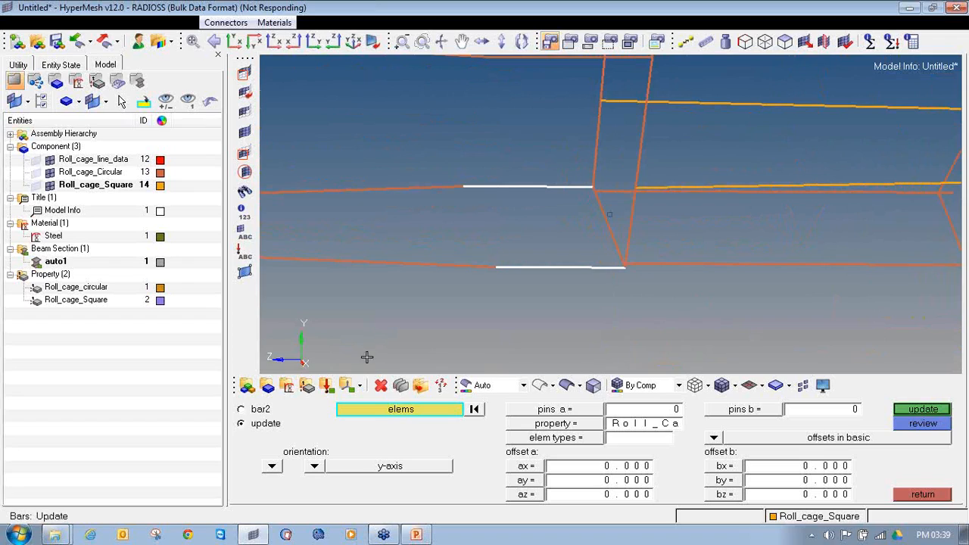
{"action": "left_click_drag", "start_coordinate": [529, 255], "coordinate": [525, 200], "text": "ctrl"}
{"action": "mouse_move", "coordinate": [551, 203]}
{"action": "left_mouse_down", "text": "ctrl"}
{"action": "mouse_move", "coordinate": [554, 187]}
{"action": "mouse_move", "coordinate": [539, 186]}
{"action": "left_mouse_up", "text": "ctrl"}
{"action": "mouse_move", "coordinate": [635, 224]}
{"action": "left_mouse_down", "text": "ctrl"}
{"action": "mouse_move", "coordinate": [616, 210]}
{"action": "mouse_move", "coordinate": [641, 253]}
{"action": "mouse_move", "coordinate": [621, 325]}
{"action": "mouse_move", "coordinate": [593, 276]}
{"action": "mouse_move", "coordinate": [439, 165]}
{"action": "mouse_move", "coordinate": [444, 288]}
{"action": "mouse_move", "coordinate": [598, 182]}
{"action": "mouse_move", "coordinate": [556, 250]}
{"action": "mouse_move", "coordinate": [635, 250]}
{"action": "mouse_move", "coordinate": [679, 282]}
{"action": "mouse_move", "coordinate": [463, 252]}
{"action": "mouse_move", "coordinate": [452, 234]}
{"action": "left_mouse_up", "text": "ctrl"}
{"action": "scroll", "coordinate": [584, 281], "scroll_direction": "up", "scroll_amount": 5}
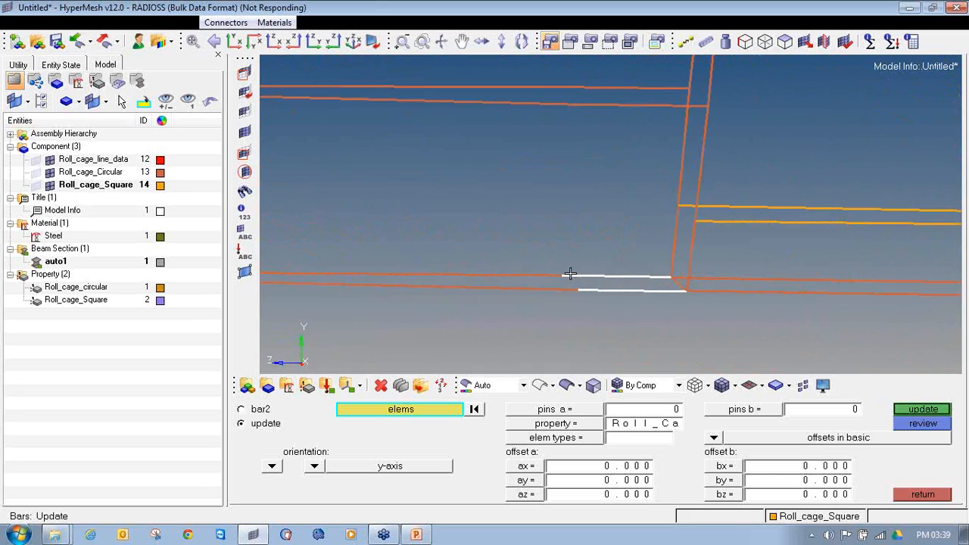
{"action": "left_click_drag", "start_coordinate": [600, 274], "coordinate": [439, 356], "text": "ctrl"}
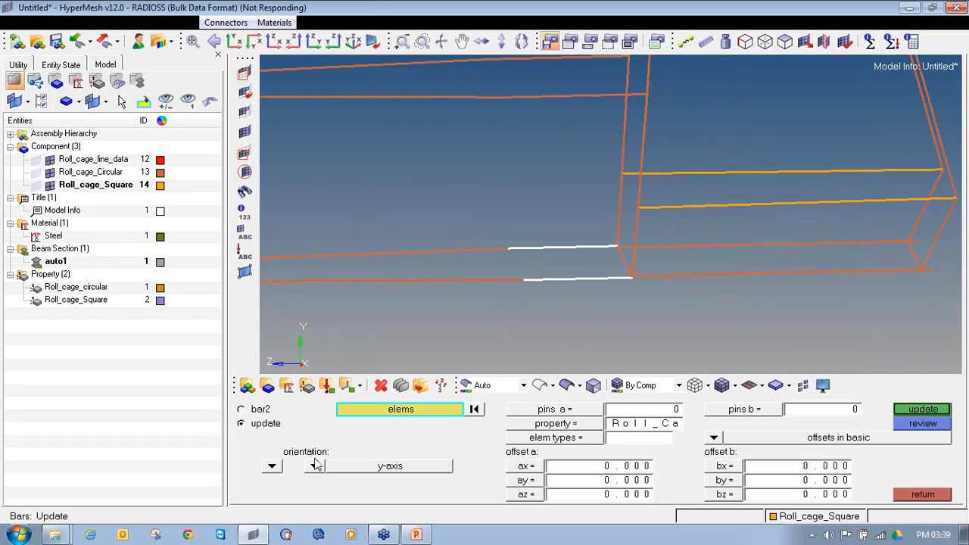
Update the selected bars with y-axis orientation, property Roll_cage_circular and element type CBEAM
{"action": "left_click", "coordinate": [315, 466]}
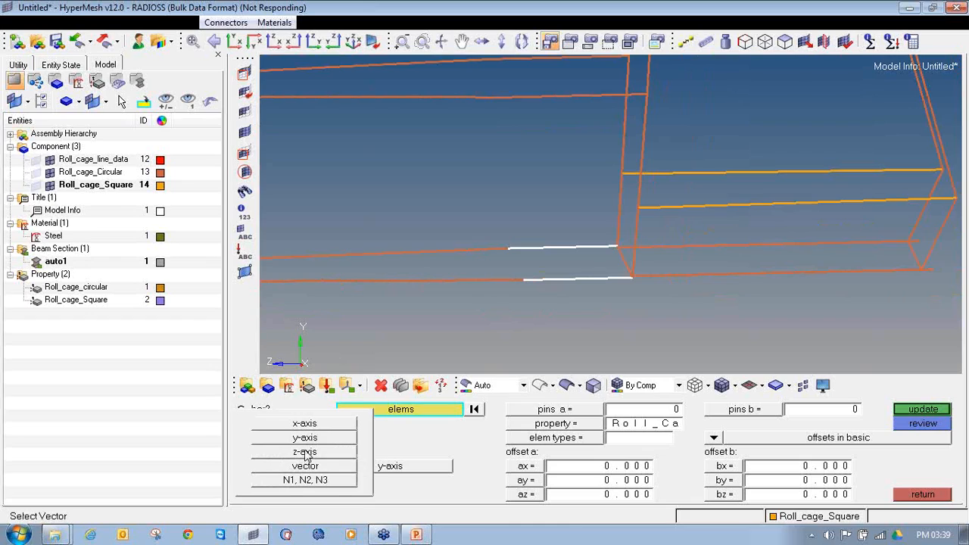
{"action": "left_click", "coordinate": [306, 439]}
{"action": "left_click", "coordinate": [530, 426]}
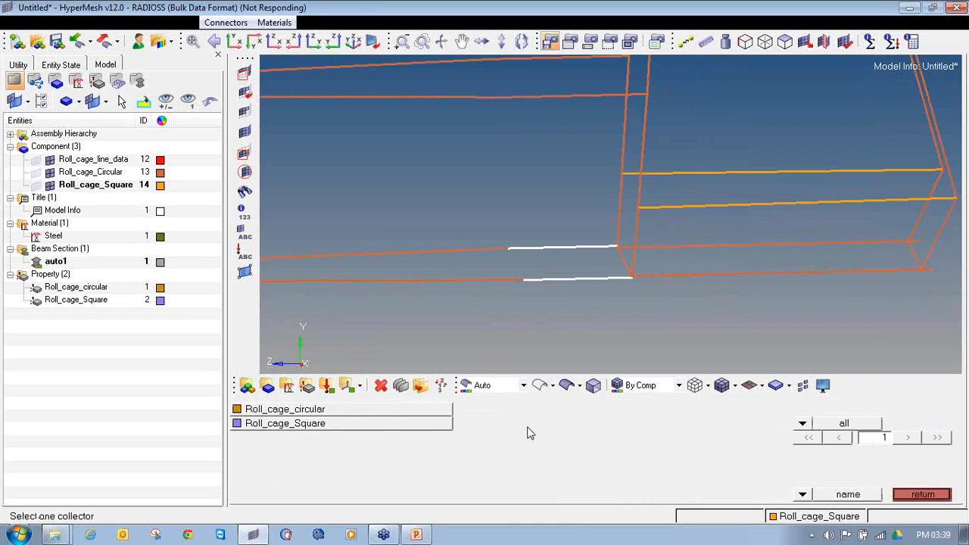
{"action": "left_click", "coordinate": [370, 410]}
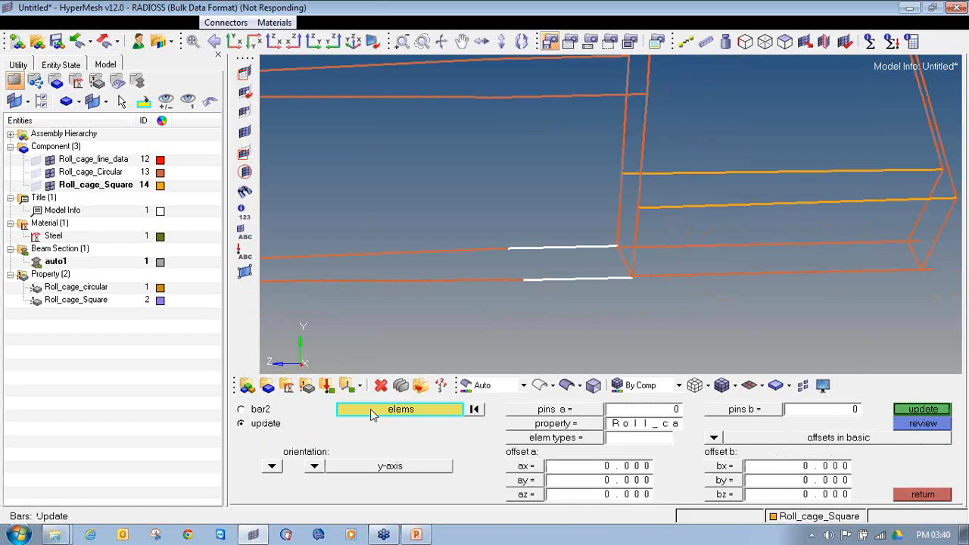
{"action": "left_click", "coordinate": [555, 424]}
{"action": "left_click", "coordinate": [308, 410]}
{"action": "left_click", "coordinate": [531, 440]}
{"action": "left_click", "coordinate": [605, 453]}
{"action": "left_click", "coordinate": [590, 441]}
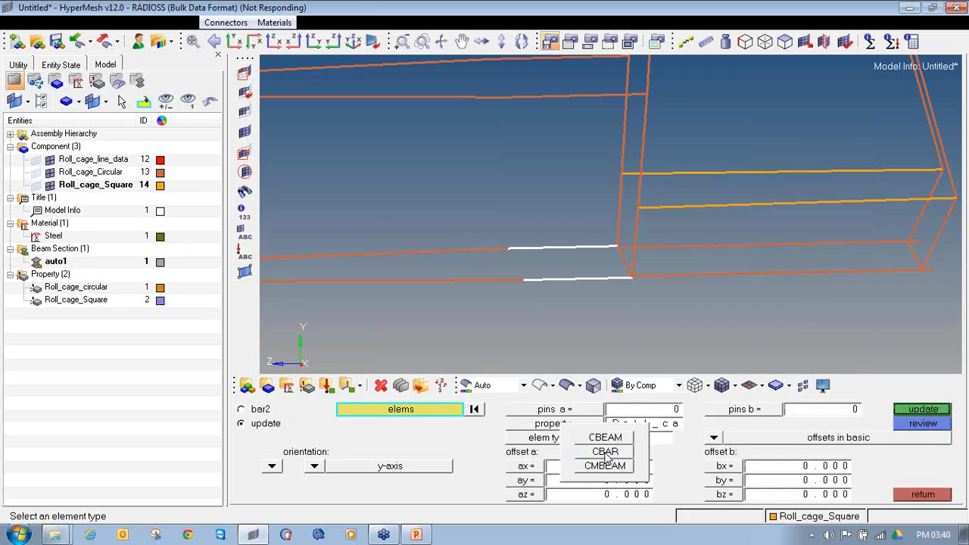
{"action": "left_click", "coordinate": [616, 441]}
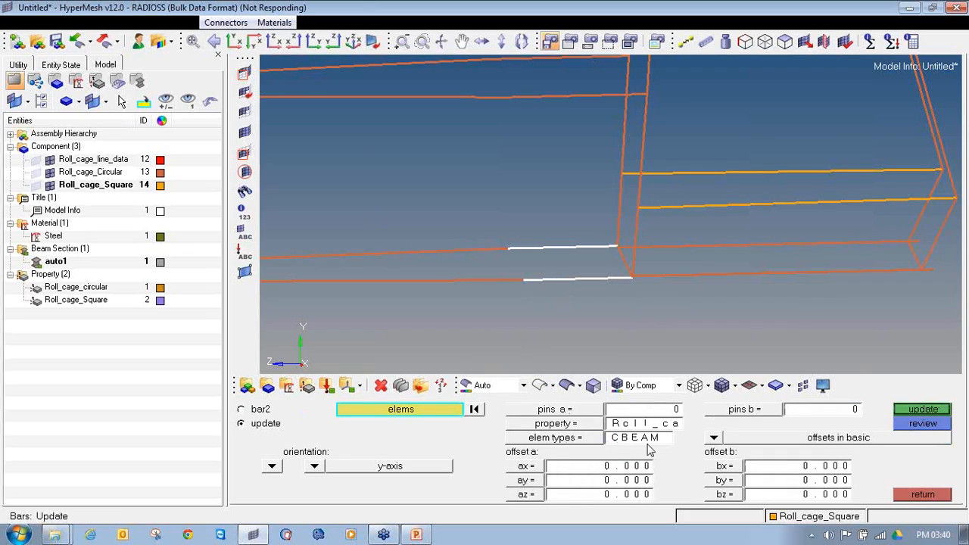
{"action": "left_click", "coordinate": [923, 410]}
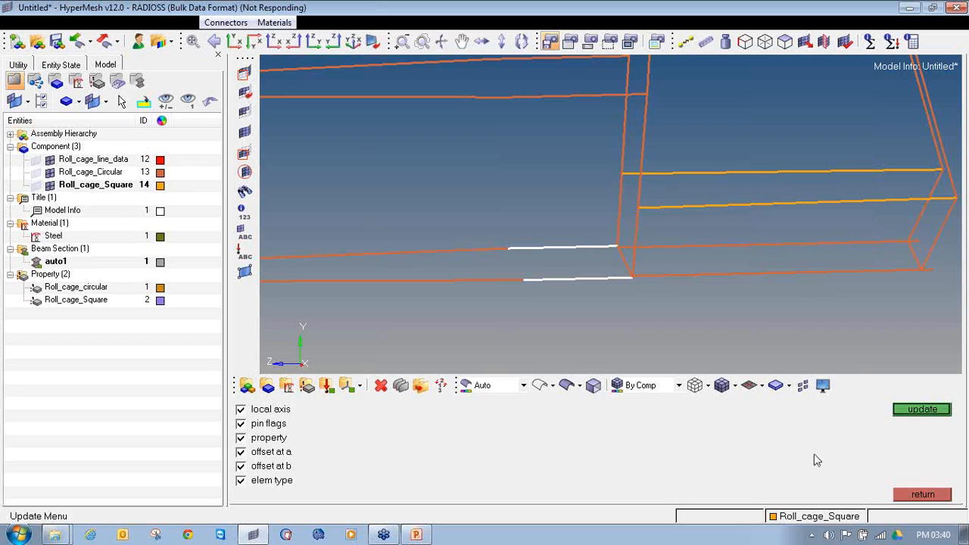
{"action": "left_click", "coordinate": [908, 412]}
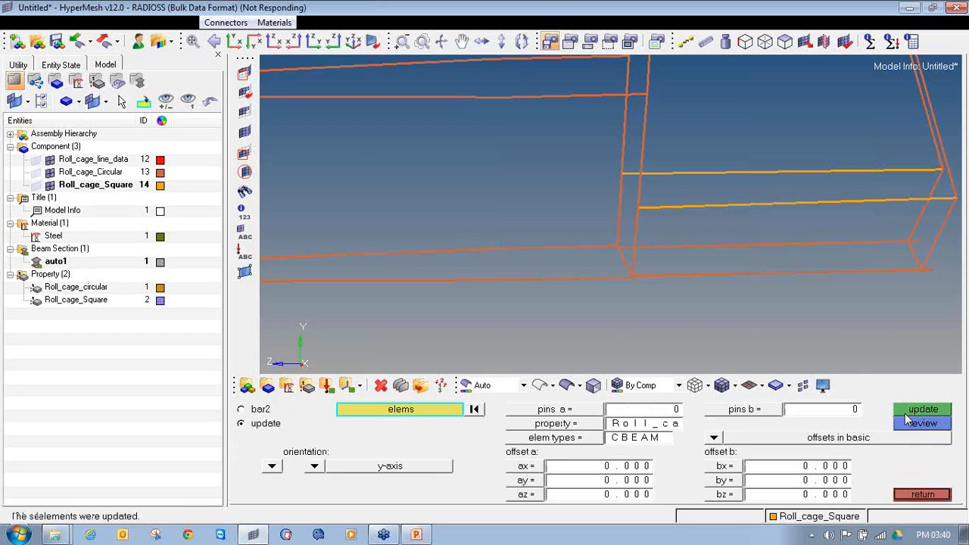
Examine the updated lower side tubes in 3D element representation, return to traditional representation and leave the bar update
{"action": "left_click", "coordinate": [760, 385]}
{"action": "left_click", "coordinate": [769, 428]}
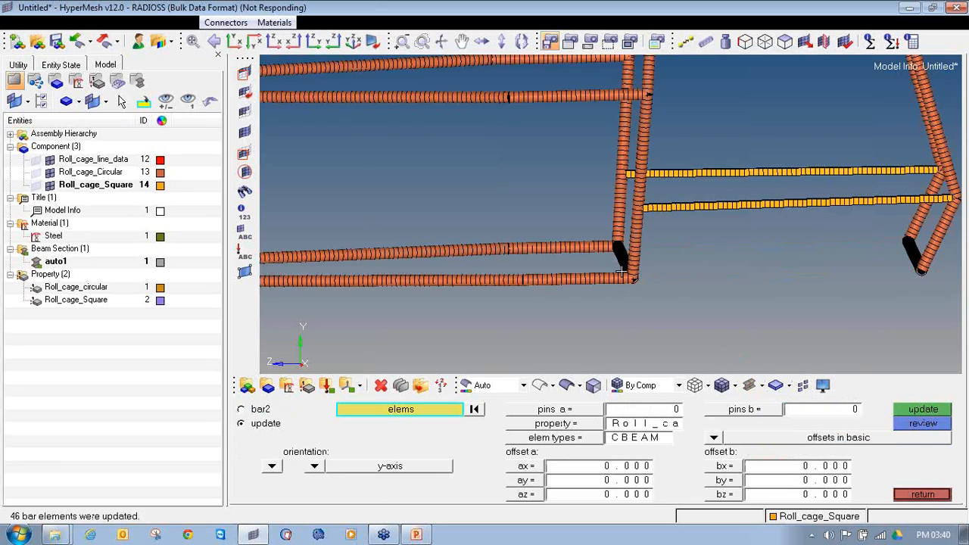
{"action": "left_click_drag", "start_coordinate": [619, 278], "coordinate": [539, 257], "text": "ctrl"}
{"action": "left_click_drag", "start_coordinate": [614, 218], "coordinate": [580, 261], "text": "ctrl"}
{"action": "left_click", "coordinate": [751, 385]}
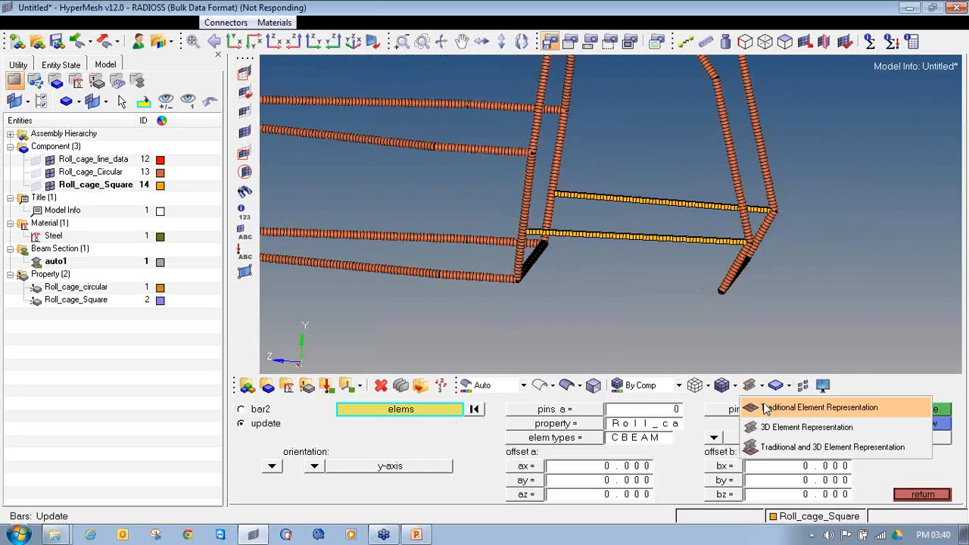
{"action": "left_click", "coordinate": [766, 408]}
{"action": "scroll", "coordinate": [567, 298], "scroll_direction": "up", "scroll_amount": 3}
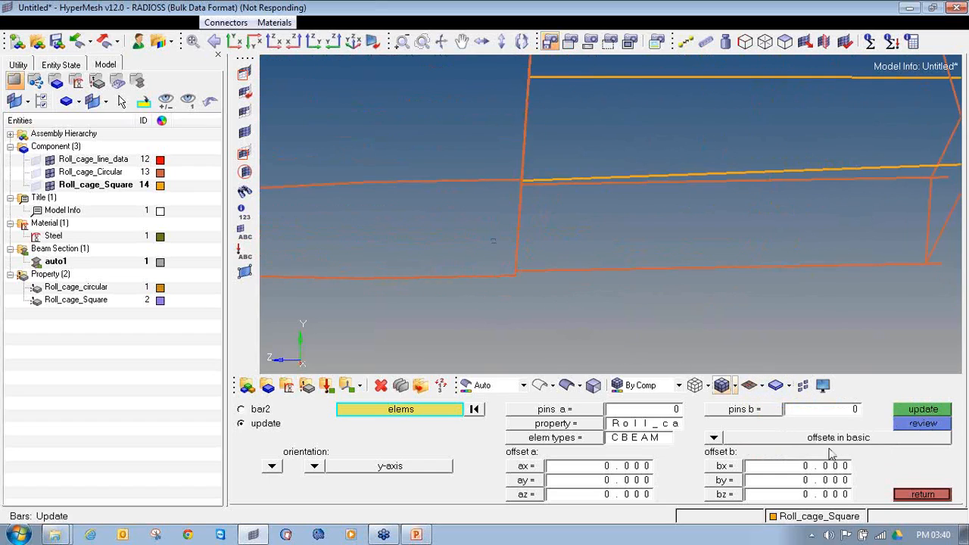
{"action": "left_click", "coordinate": [921, 495]}
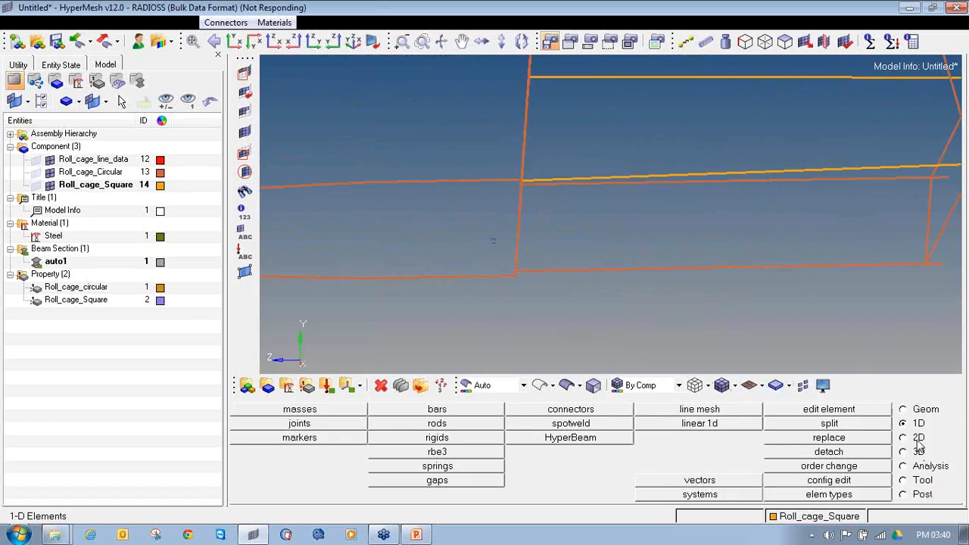
For another bar update, select all elements of the nearer lower tube below the square tubes, from the upright to its free end
{"action": "left_click", "coordinate": [454, 407]}
{"action": "left_click_drag", "start_coordinate": [540, 251], "coordinate": [624, 324], "text": "ctrl"}
{"action": "left_click_drag", "start_coordinate": [621, 269], "coordinate": [918, 350], "text": "shift"}
{"action": "scroll", "coordinate": [890, 316], "scroll_direction": "down", "scroll_amount": 3, "text": "ctrl"}
{"action": "right_click_drag", "start_coordinate": [889, 317], "coordinate": [550, 292], "text": "ctrl"}
{"action": "left_click_drag", "start_coordinate": [539, 239], "coordinate": [867, 341], "text": "shift"}
{"action": "scroll", "coordinate": [802, 332], "scroll_direction": "down", "scroll_amount": 3, "text": "ctrl"}
{"action": "right_click_drag", "start_coordinate": [803, 332], "coordinate": [547, 296], "text": "ctrl"}
{"action": "left_click_drag", "start_coordinate": [559, 261], "coordinate": [865, 350], "text": "shift"}
{"action": "scroll", "coordinate": [865, 351], "scroll_direction": "down", "scroll_amount": 3, "text": "ctrl"}
{"action": "right_click_drag", "start_coordinate": [865, 351], "coordinate": [636, 298], "text": "ctrl"}
{"action": "scroll", "coordinate": [635, 299], "scroll_direction": "up", "scroll_amount": 4, "text": "ctrl"}
{"action": "mouse_move", "coordinate": [514, 295]}
{"action": "left_mouse_down", "text": "shift"}
{"action": "mouse_move", "coordinate": [707, 351]}
{"action": "mouse_move", "coordinate": [659, 335]}
{"action": "mouse_move", "coordinate": [705, 333]}
{"action": "left_mouse_up", "text": "shift"}
{"action": "scroll", "coordinate": [659, 326], "scroll_direction": "up", "scroll_amount": 4, "text": "ctrl"}
{"action": "left_click", "coordinate": [712, 322]}
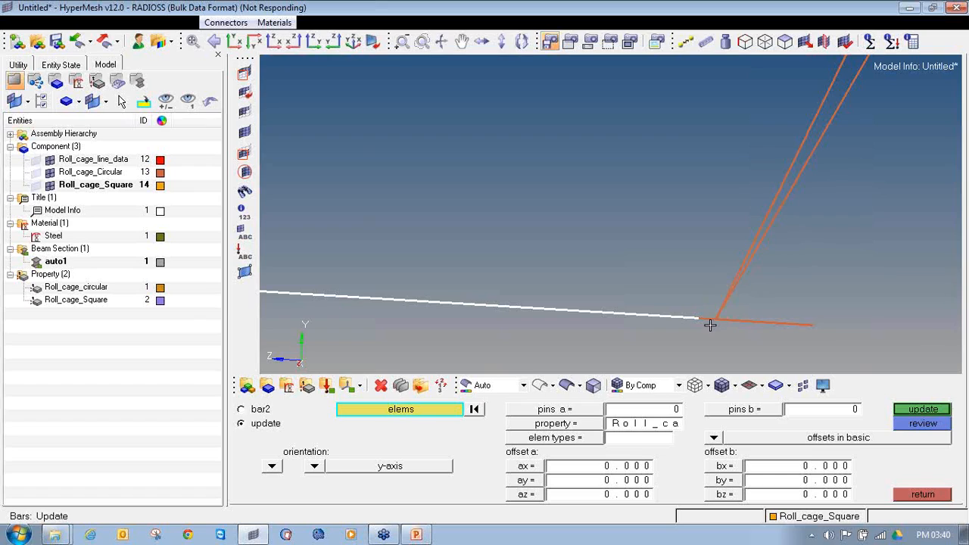
{"action": "left_click", "coordinate": [749, 322]}
{"action": "left_click", "coordinate": [796, 326]}
{"action": "scroll", "coordinate": [785, 323], "scroll_direction": "down", "scroll_amount": 8, "text": "ctrl"}
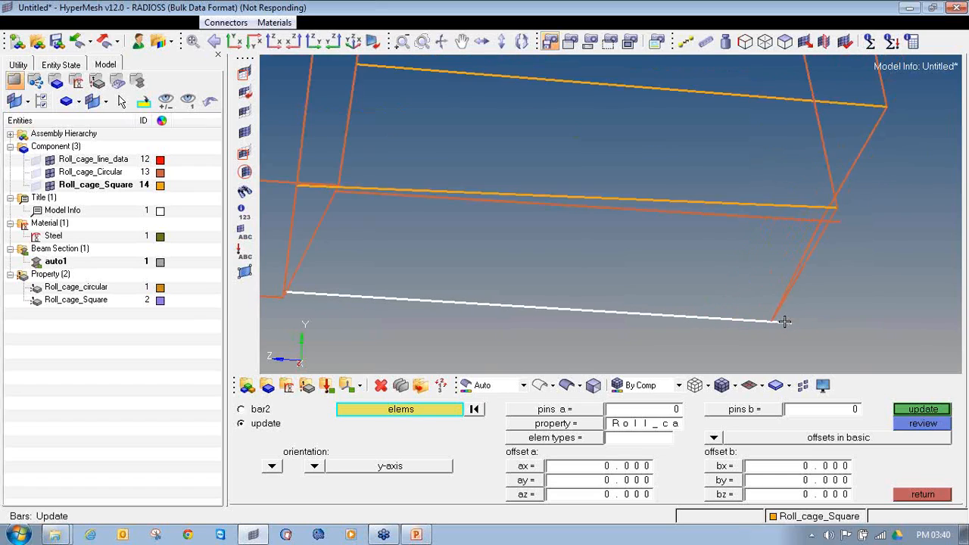
Add all elements of the opposite lower tube below the square tubes, from the upright to its free end, including any skipped ones
{"action": "scroll", "coordinate": [505, 226], "scroll_direction": "up", "scroll_amount": 2, "text": "ctrl"}
{"action": "scroll", "coordinate": [402, 192], "scroll_direction": "up", "scroll_amount": 3, "text": "ctrl"}
{"action": "scroll", "coordinate": [422, 213], "scroll_direction": "up", "scroll_amount": 2, "text": "ctrl"}
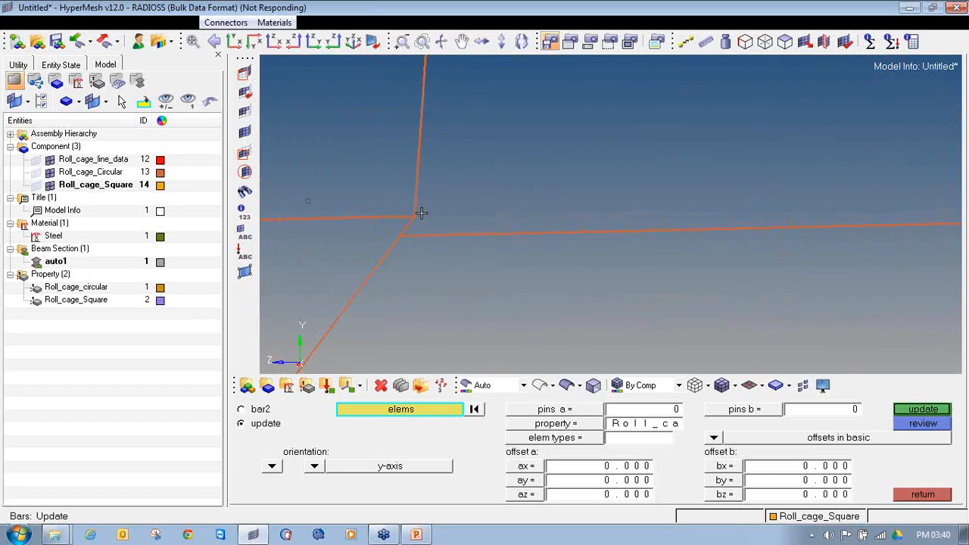
{"action": "left_click_drag", "start_coordinate": [405, 229], "coordinate": [841, 270], "text": "shift"}
{"action": "left_click_drag", "start_coordinate": [619, 176], "coordinate": [906, 298], "text": "shift"}
{"action": "scroll", "coordinate": [906, 298], "scroll_direction": "down", "scroll_amount": 3, "text": "ctrl"}
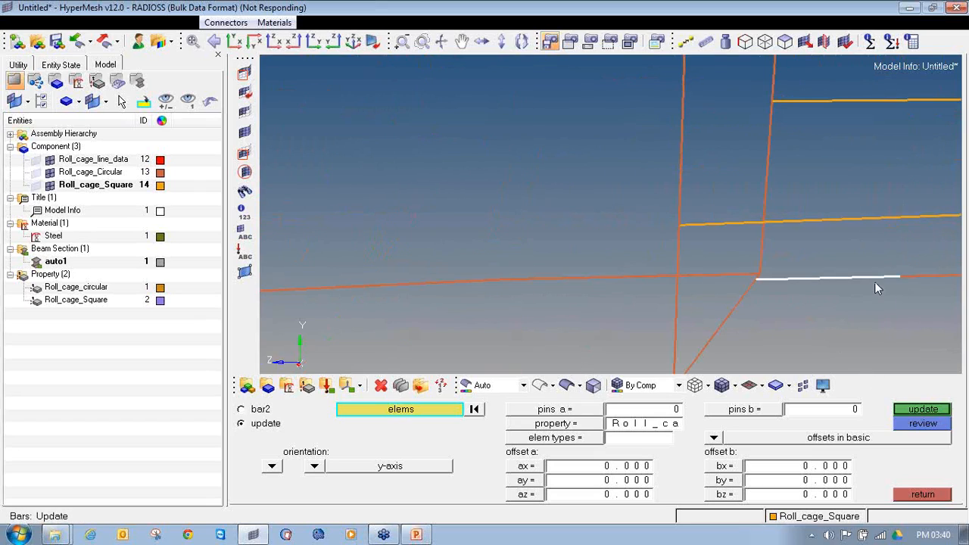
{"action": "right_click_drag", "start_coordinate": [874, 283], "coordinate": [437, 262], "text": "ctrl"}
{"action": "left_click_drag", "start_coordinate": [435, 246], "coordinate": [868, 285], "text": "shift"}
{"action": "scroll", "coordinate": [846, 278], "scroll_direction": "down", "scroll_amount": 2, "text": "ctrl"}
{"action": "right_click_drag", "start_coordinate": [753, 279], "coordinate": [606, 264], "text": "ctrl"}
{"action": "scroll", "coordinate": [606, 261], "scroll_direction": "up", "scroll_amount": 6, "text": "ctrl"}
{"action": "left_click_drag", "start_coordinate": [544, 263], "coordinate": [789, 282], "text": "shift"}
{"action": "scroll", "coordinate": [794, 283], "scroll_direction": "up", "scroll_amount": 3, "text": "ctrl"}
{"action": "left_click_drag", "start_coordinate": [290, 256], "coordinate": [489, 322], "text": "shift"}
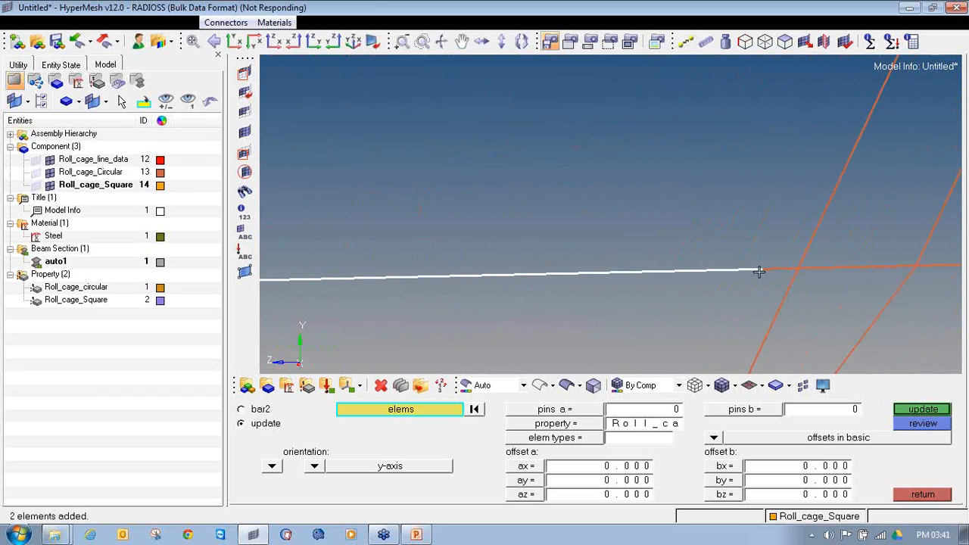
{"action": "right_click_drag", "start_coordinate": [785, 266], "coordinate": [894, 264], "text": "ctrl"}
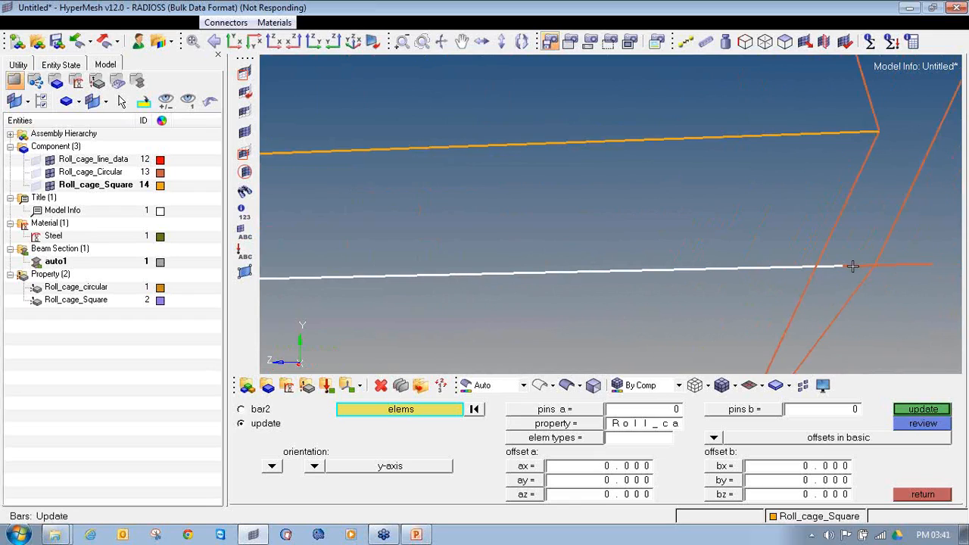
{"action": "scroll", "coordinate": [873, 266], "scroll_direction": "up", "scroll_amount": 3, "text": "ctrl"}
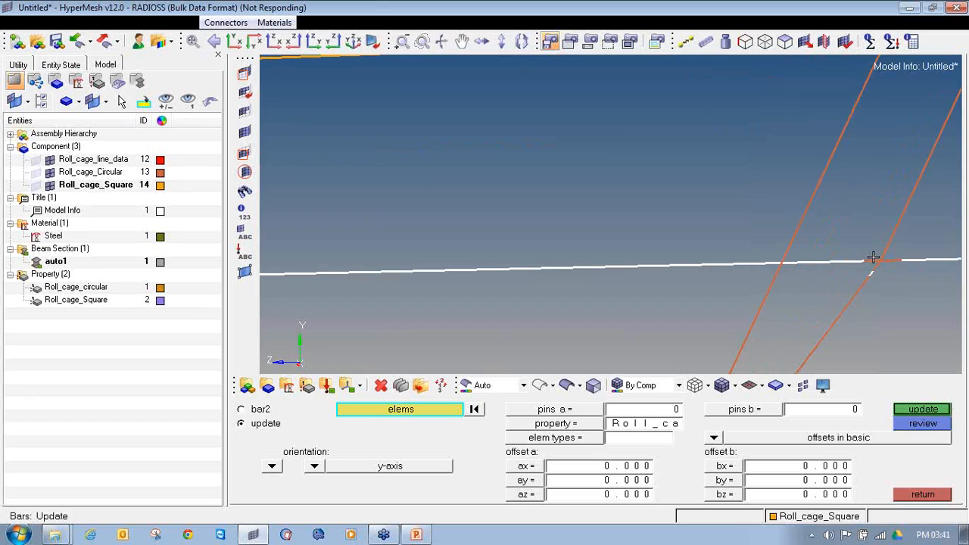
{"action": "scroll", "coordinate": [882, 279], "scroll_direction": "down", "scroll_amount": 3, "text": "ctrl"}
{"action": "left_click_drag", "start_coordinate": [878, 281], "coordinate": [791, 318], "text": "ctrl"}
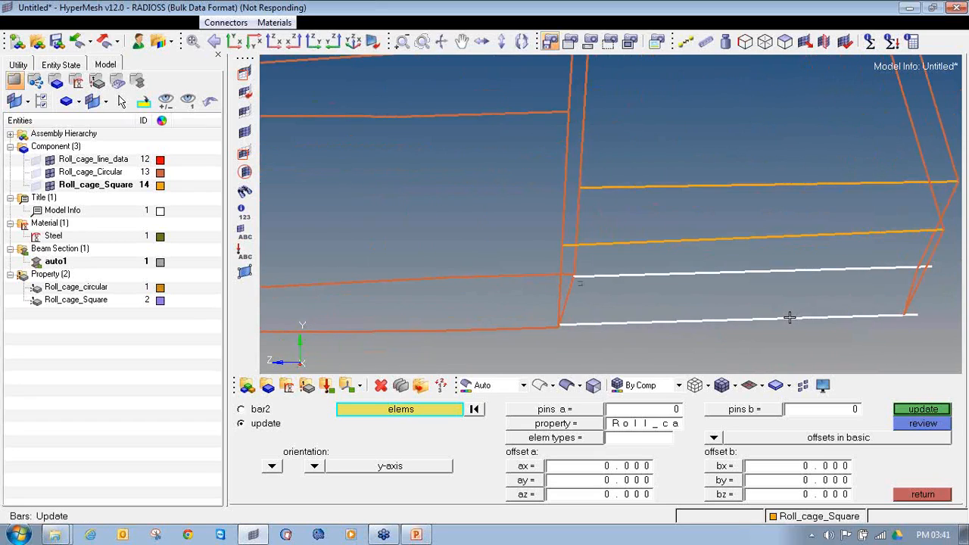
{"action": "scroll", "coordinate": [800, 314], "scroll_direction": "up", "scroll_amount": 6, "text": "ctrl"}
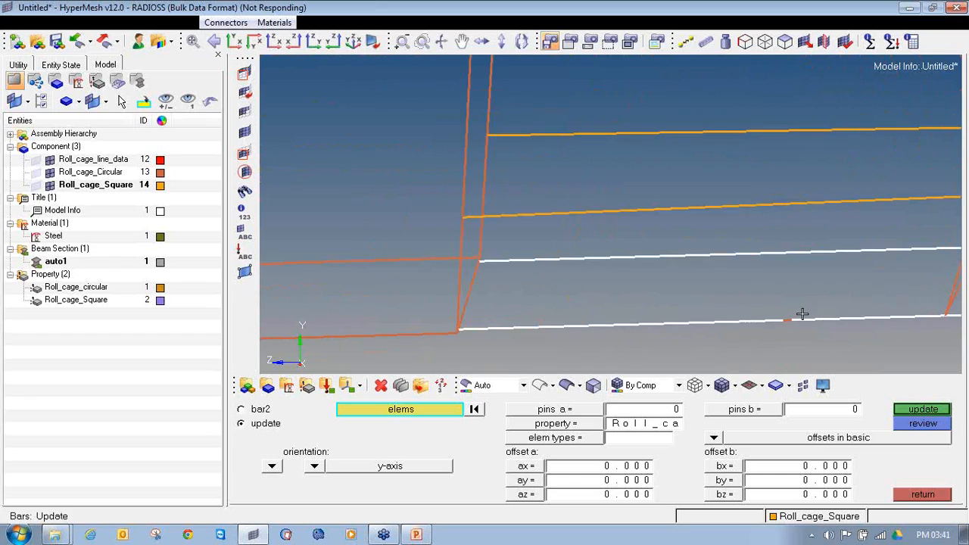
{"action": "scroll", "coordinate": [768, 325], "scroll_direction": "down", "scroll_amount": 8, "text": "ctrl"}
{"action": "right_click_drag", "start_coordinate": [768, 325], "coordinate": [654, 343], "text": "ctrl"}
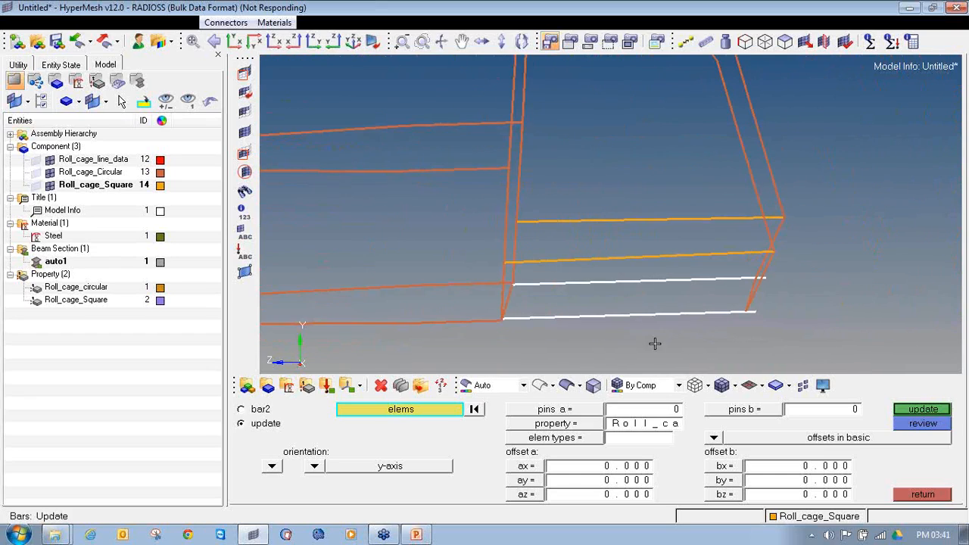
Update the two selected lower tubes with property Roll_cage_circular and element type CBEAM
{"action": "left_click", "coordinate": [528, 431]}
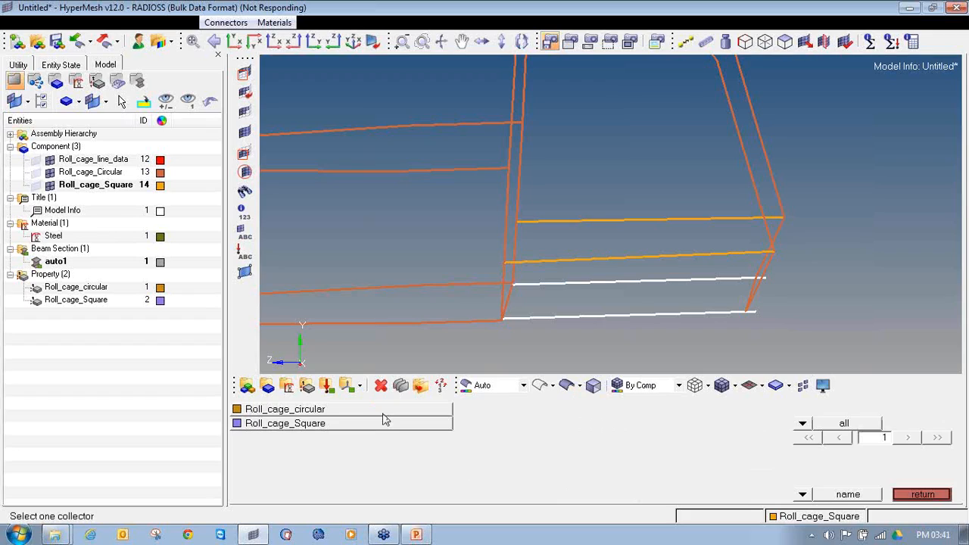
{"action": "left_click", "coordinate": [385, 422]}
{"action": "left_click", "coordinate": [545, 439]}
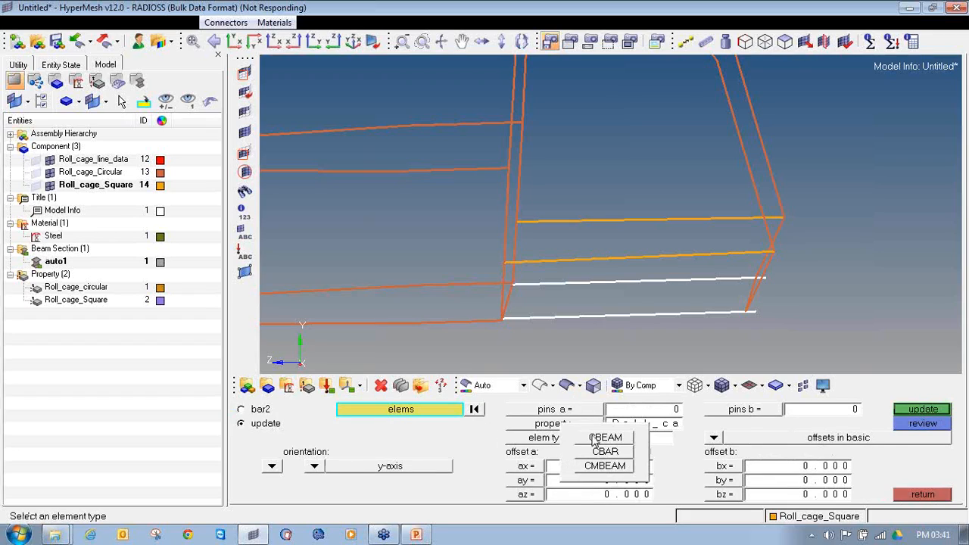
{"action": "left_click", "coordinate": [598, 438]}
{"action": "left_click", "coordinate": [937, 411]}
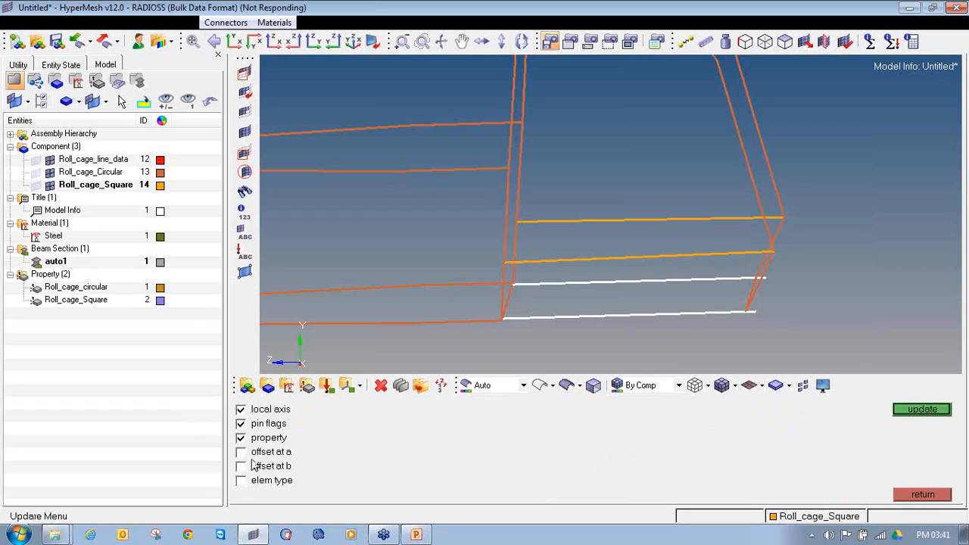
{"action": "left_click", "coordinate": [922, 408]}
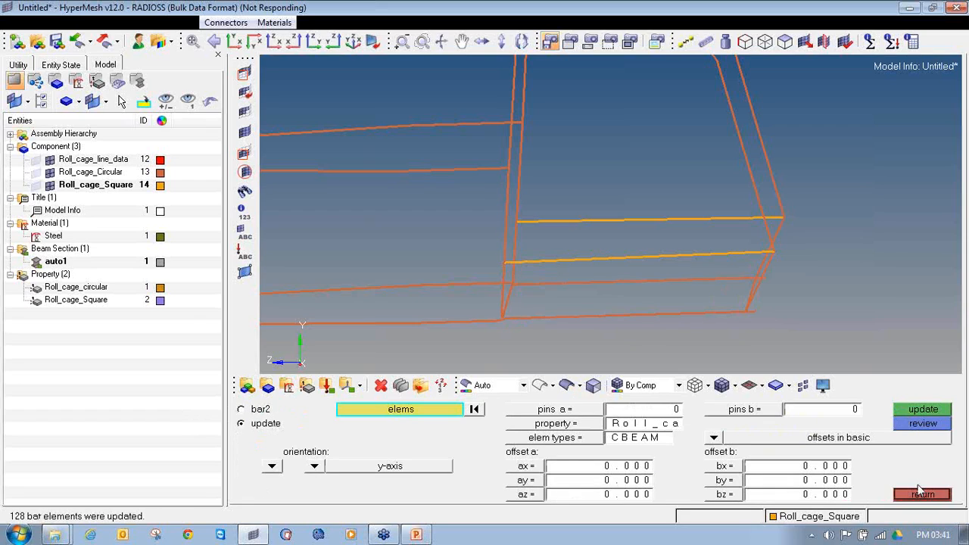
Leave the bar update, examine the lower tubes in 3D element representation and return to traditional representation
{"action": "left_click", "coordinate": [922, 495]}
{"action": "scroll", "coordinate": [660, 260], "scroll_direction": "down", "scroll_amount": 5}
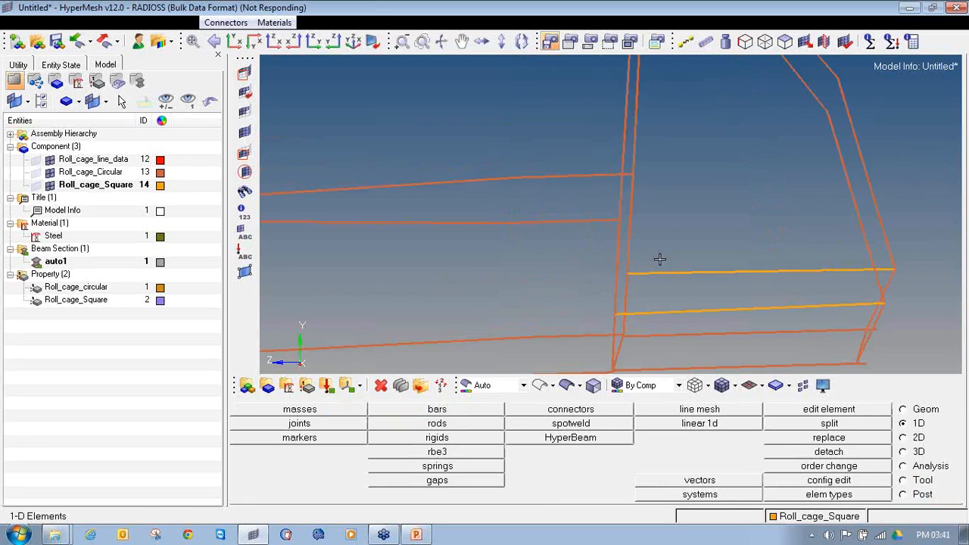
{"action": "left_click", "coordinate": [763, 385]}
{"action": "left_click", "coordinate": [818, 473]}
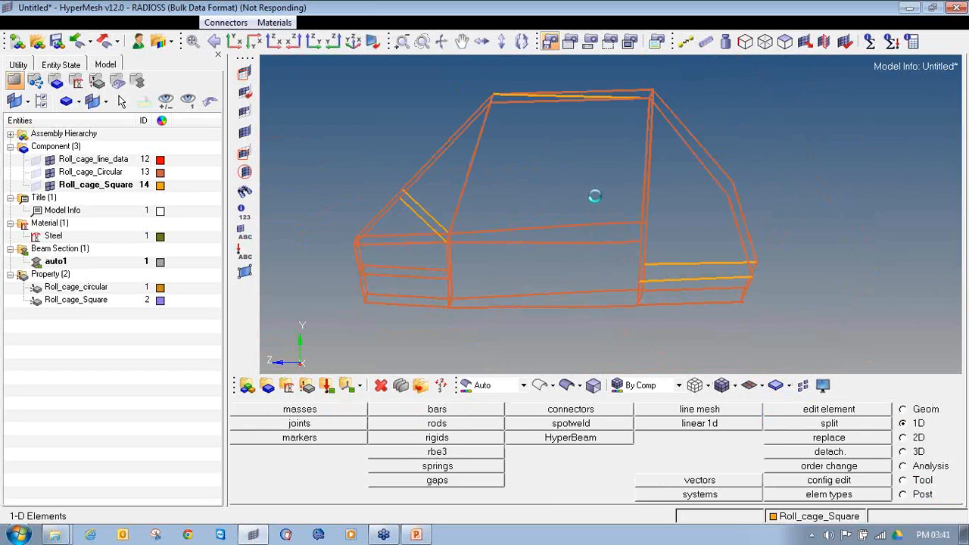
{"action": "mouse_move", "coordinate": [604, 217]}
{"action": "left_mouse_down", "text": "ctrl"}
{"action": "mouse_move", "coordinate": [610, 255]}
{"action": "mouse_move", "coordinate": [642, 256]}
{"action": "mouse_move", "coordinate": [588, 227]}
{"action": "mouse_move", "coordinate": [593, 260]}
{"action": "mouse_move", "coordinate": [502, 198]}
{"action": "left_mouse_up", "text": "ctrl"}
{"action": "scroll", "coordinate": [572, 267], "scroll_direction": "up", "scroll_amount": 3}
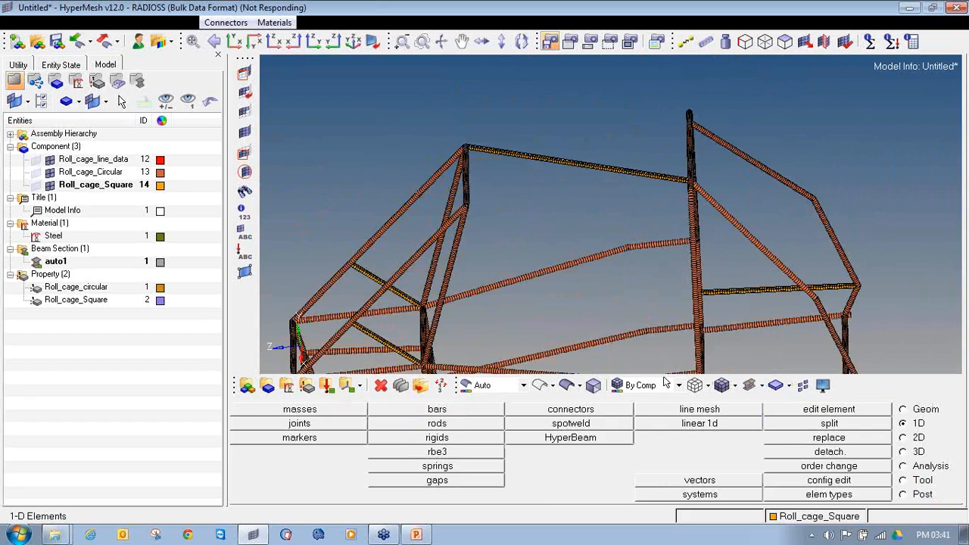
{"action": "left_click", "coordinate": [763, 385]}
{"action": "left_click", "coordinate": [765, 406]}
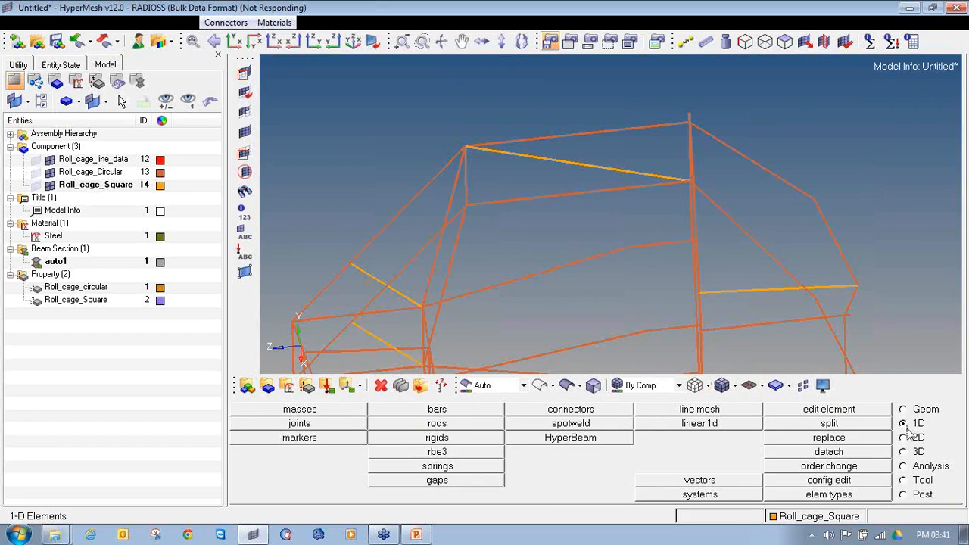
For another bar update, select the elements along the nearer upper side tube between the windscreen corner and the main upright
{"action": "left_click", "coordinate": [509, 413]}
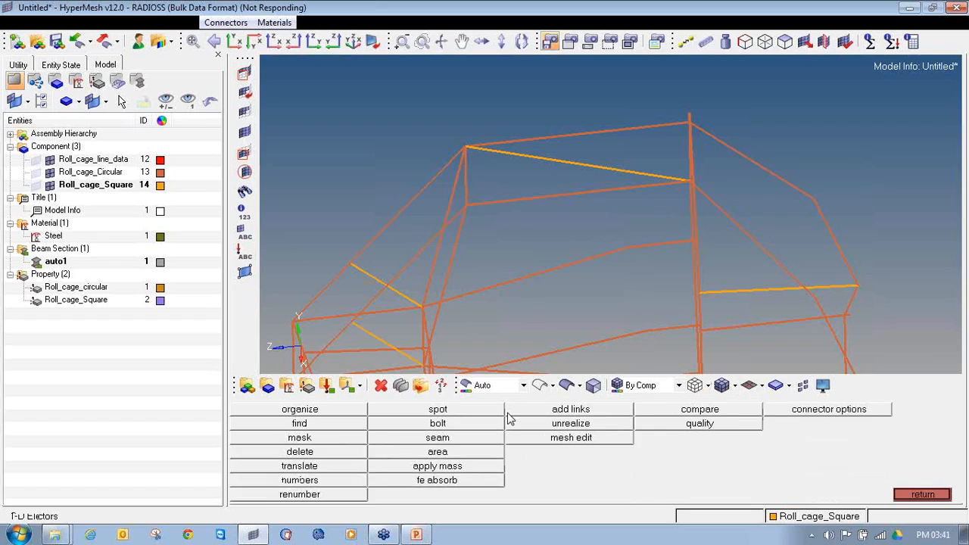
{"action": "left_click", "coordinate": [916, 496]}
{"action": "left_click", "coordinate": [437, 409]}
{"action": "scroll", "coordinate": [457, 216], "scroll_direction": "up", "scroll_amount": 3}
{"action": "left_click_drag", "start_coordinate": [480, 181], "coordinate": [639, 202], "text": "shift"}
{"action": "left_click_drag", "start_coordinate": [541, 140], "coordinate": [785, 213], "text": "shift"}
{"action": "right_click_drag", "start_coordinate": [718, 182], "coordinate": [452, 216], "text": "ctrl"}
{"action": "left_click_drag", "start_coordinate": [484, 164], "coordinate": [688, 212], "text": "shift"}
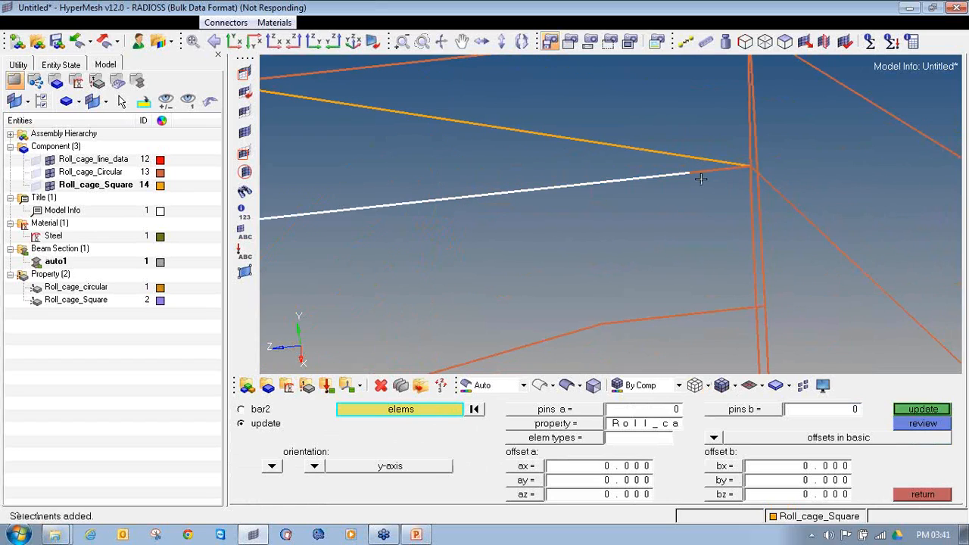
Add the remaining elements of the nearer upper side tube close to the main upright to the selection
{"action": "scroll", "coordinate": [704, 170], "scroll_direction": "up", "scroll_amount": 3}
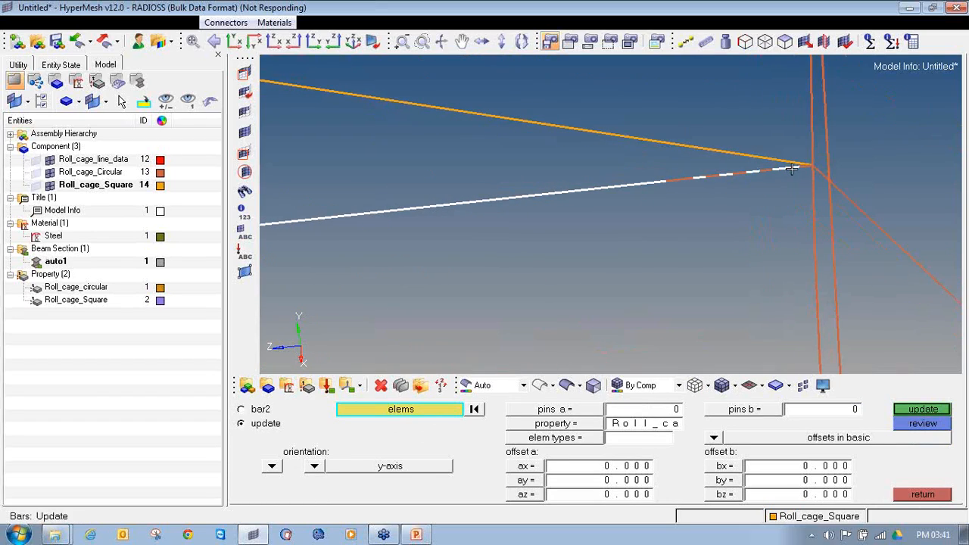
{"action": "scroll", "coordinate": [791, 170], "scroll_direction": "up", "scroll_amount": 2}
{"action": "left_click_drag", "start_coordinate": [552, 181], "coordinate": [631, 214], "text": "shift"}
{"action": "left_click_drag", "start_coordinate": [671, 165], "coordinate": [745, 234], "text": "shift"}
{"action": "scroll", "coordinate": [671, 186], "scroll_direction": "down", "scroll_amount": 3}
{"action": "scroll", "coordinate": [681, 203], "scroll_direction": "down", "scroll_amount": 3}
{"action": "scroll", "coordinate": [661, 206], "scroll_direction": "up", "scroll_amount": 3}
{"action": "scroll", "coordinate": [747, 212], "scroll_direction": "up", "scroll_amount": 3}
Add the elements along the opposite upper side tube to the bar update selection
{"action": "left_click_drag", "start_coordinate": [277, 132], "coordinate": [582, 271], "text": "shift"}
{"action": "scroll", "coordinate": [452, 258], "scroll_direction": "down", "scroll_amount": 5}
{"action": "right_click_drag", "start_coordinate": [452, 258], "coordinate": [678, 255], "text": "ctrl"}
{"action": "left_click_drag", "start_coordinate": [266, 190], "coordinate": [628, 293], "text": "shift"}
{"action": "right_click_drag", "start_coordinate": [440, 265], "coordinate": [747, 188], "text": "ctrl"}
{"action": "left_click_drag", "start_coordinate": [316, 174], "coordinate": [670, 242], "text": "shift"}
{"action": "scroll", "coordinate": [454, 231], "scroll_direction": "down", "scroll_amount": 3}
{"action": "left_click_drag", "start_coordinate": [469, 195], "coordinate": [687, 265], "text": "shift"}
Add the skipped elements of the opposite upper side tube one by one and in groups, up to its end
{"action": "scroll", "coordinate": [451, 236], "scroll_direction": "up", "scroll_amount": 3}
{"action": "left_click", "coordinate": [333, 249]}
{"action": "left_click", "coordinate": [381, 247]}
{"action": "left_click", "coordinate": [409, 245]}
{"action": "left_click", "coordinate": [486, 237]}
{"action": "right_click_drag", "start_coordinate": [273, 259], "coordinate": [533, 214], "text": "ctrl"}
{"action": "scroll", "coordinate": [533, 214], "scroll_direction": "up", "scroll_amount": 4}
{"action": "left_click", "coordinate": [480, 221]}
{"action": "left_click", "coordinate": [530, 216]}
{"action": "left_click_drag", "start_coordinate": [532, 208], "coordinate": [671, 212], "text": "shift"}
{"action": "left_click_drag", "start_coordinate": [616, 178], "coordinate": [852, 224], "text": "shift"}
{"action": "right_click_drag", "start_coordinate": [766, 217], "coordinate": [433, 233], "text": "ctrl"}
{"action": "left_click_drag", "start_coordinate": [495, 169], "coordinate": [788, 242], "text": "shift"}
Update the two selected upper side tubes with property Roll_cage_circular and element type CBEAM
{"action": "scroll", "coordinate": [764, 217], "scroll_direction": "down", "scroll_amount": 8, "text": "ctrl"}
{"action": "scroll", "coordinate": [765, 215], "scroll_direction": "down", "scroll_amount": 4, "text": "ctrl"}
{"action": "left_click_drag", "start_coordinate": [780, 369], "coordinate": [728, 346], "text": "ctrl"}
{"action": "right_click_drag", "start_coordinate": [875, 232], "coordinate": [561, 263], "text": "ctrl"}
{"action": "left_click_drag", "start_coordinate": [561, 263], "coordinate": [668, 255], "text": "ctrl"}
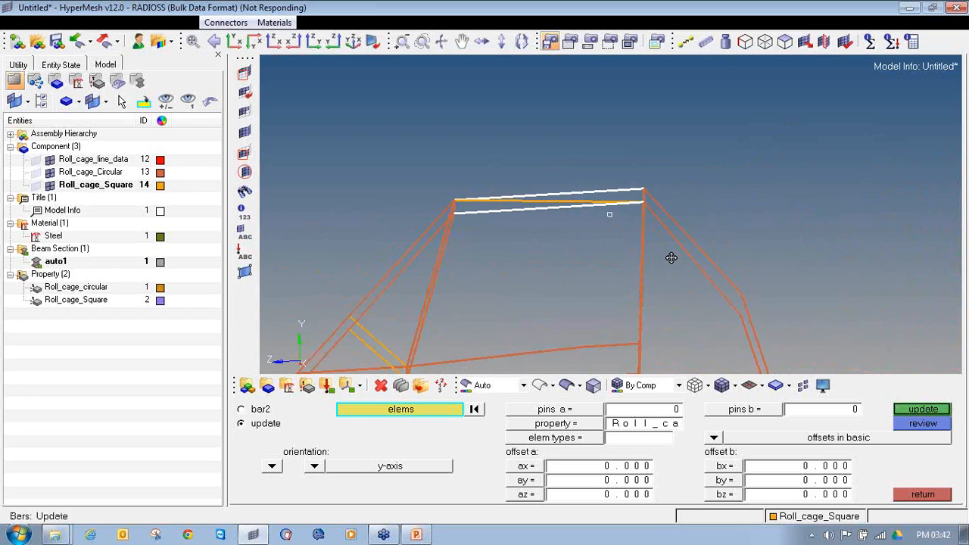
{"action": "left_click", "coordinate": [541, 425]}
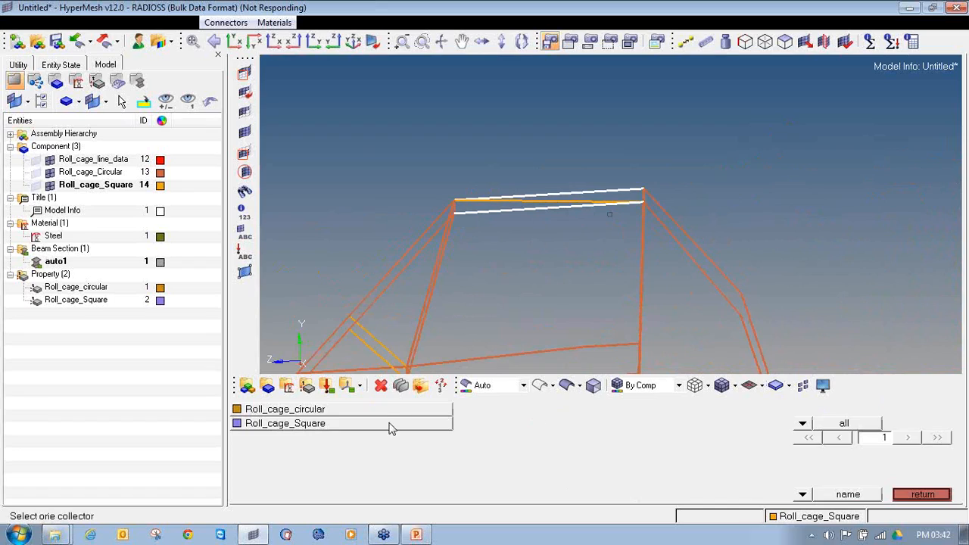
{"action": "left_click", "coordinate": [384, 413]}
{"action": "left_click", "coordinate": [572, 439]}
{"action": "left_click", "coordinate": [603, 437]}
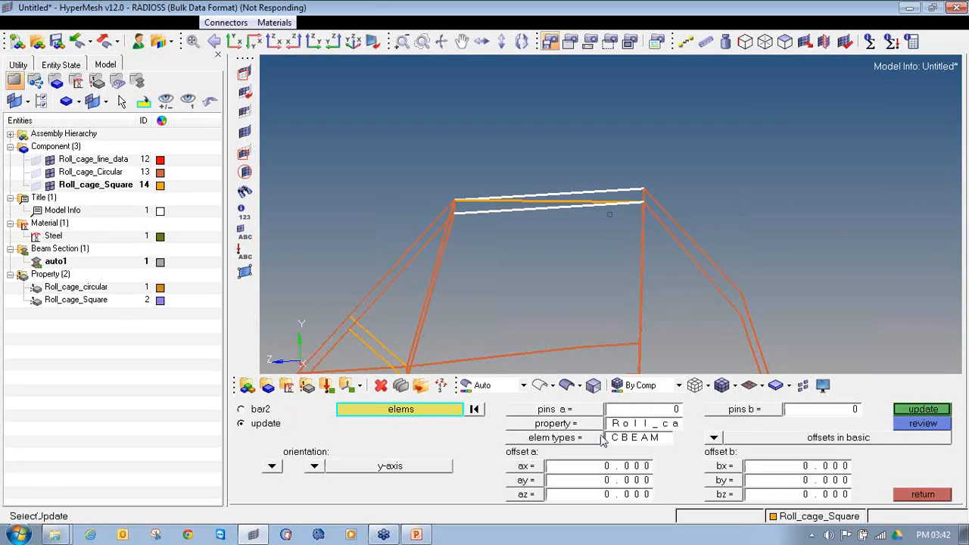
{"action": "left_click", "coordinate": [916, 410]}
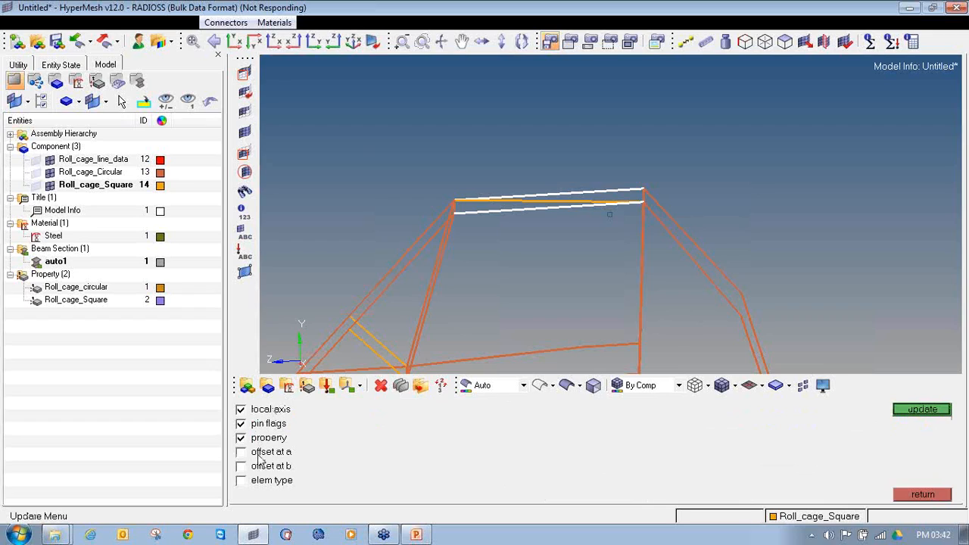
{"action": "left_click", "coordinate": [916, 412]}
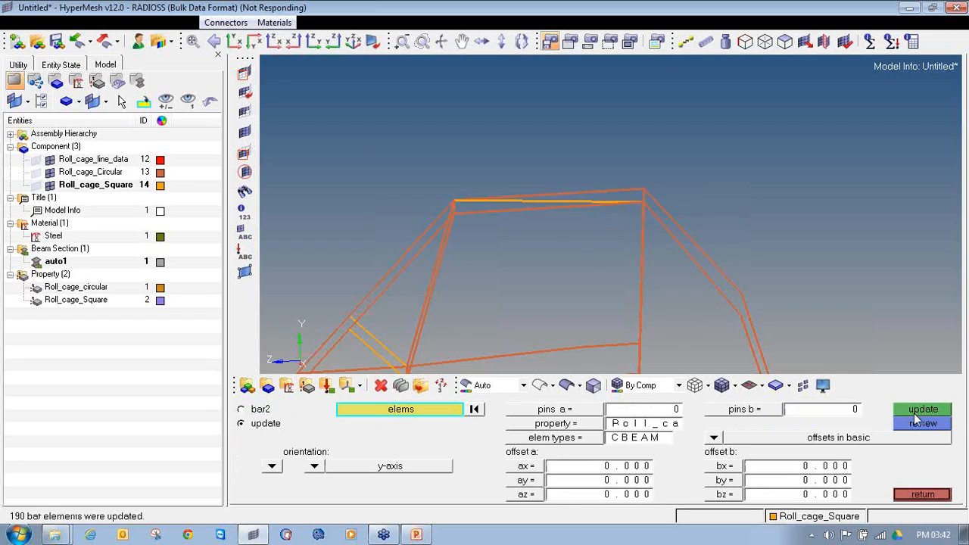
Leave the bar update, examine the upper side tubes in 3D element representation and return to traditional representation
{"action": "left_click", "coordinate": [915, 497]}
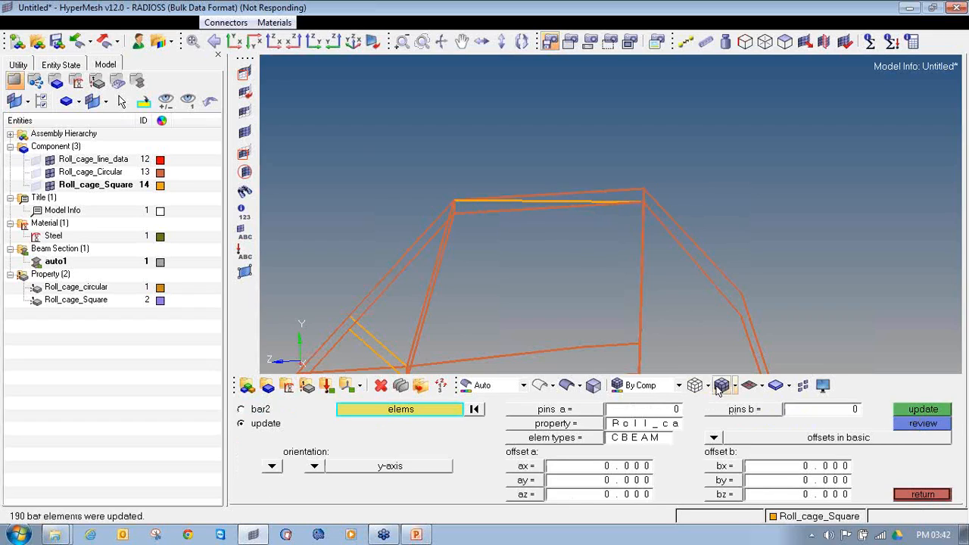
{"action": "left_click", "coordinate": [763, 387]}
{"action": "left_click", "coordinate": [810, 426]}
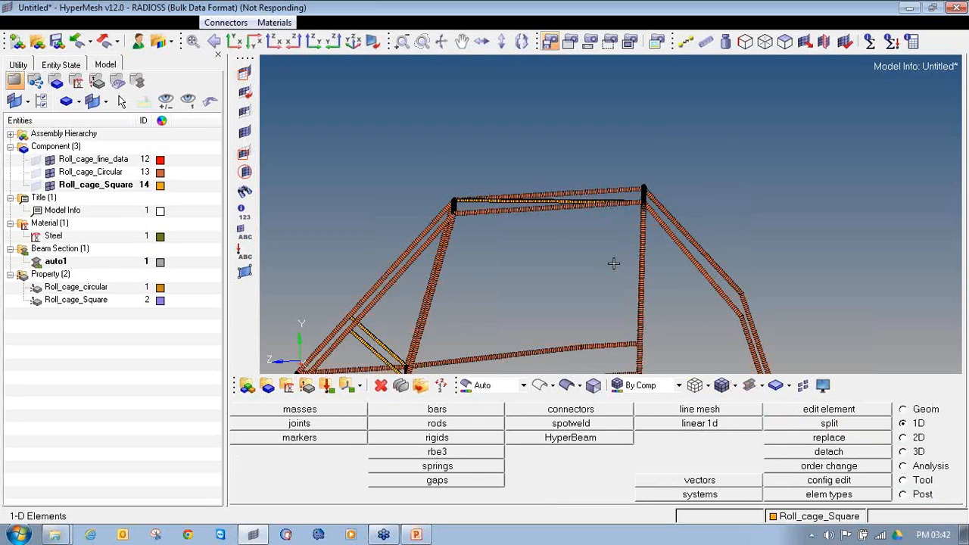
{"action": "middle_click", "coordinate": [608, 196], "text": "ctrl"}
{"action": "left_click_drag", "start_coordinate": [607, 197], "coordinate": [709, 242], "text": "ctrl"}
{"action": "left_click", "coordinate": [762, 386]}
{"action": "left_click", "coordinate": [764, 406]}
{"action": "left_click_drag", "start_coordinate": [530, 272], "coordinate": [449, 319], "text": "ctrl"}
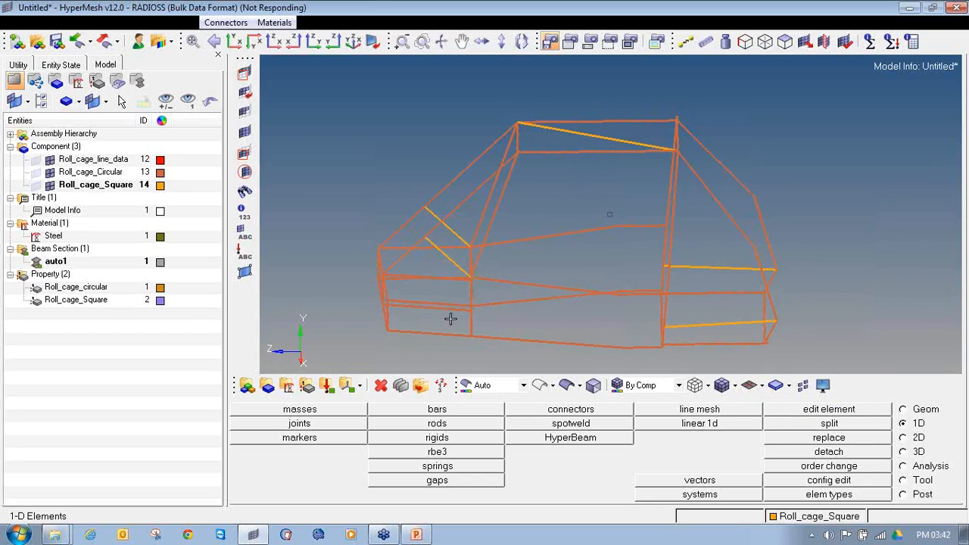
View the 2D element quality criteria of the element check tool and close them
{"action": "left_click", "coordinate": [910, 467]}
{"action": "left_click", "coordinate": [912, 480]}
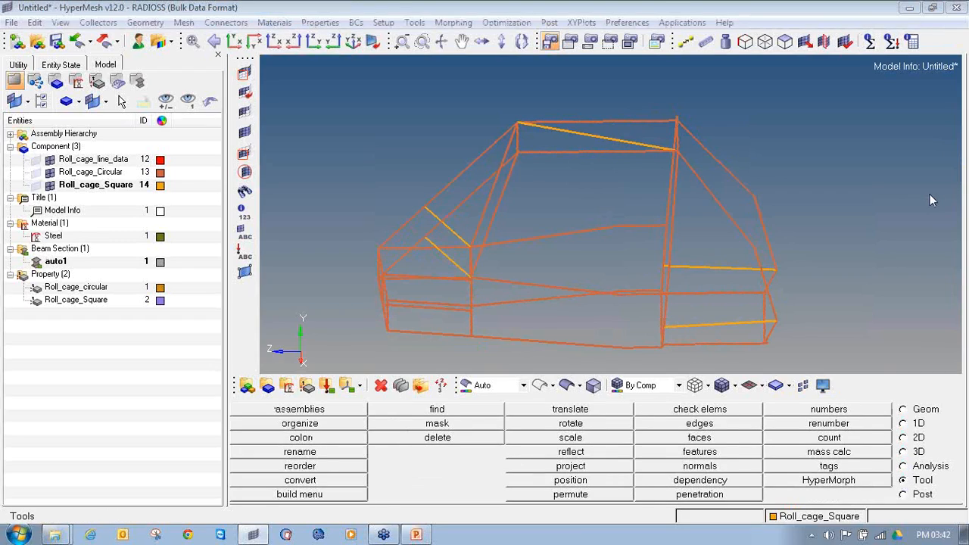
{"action": "mouse_move", "coordinate": [918, 467]}
{"action": "left_mouse_down"}
{"action": "mouse_move", "coordinate": [917, 480]}
{"action": "mouse_move", "coordinate": [930, 470]}
{"action": "left_mouse_up"}
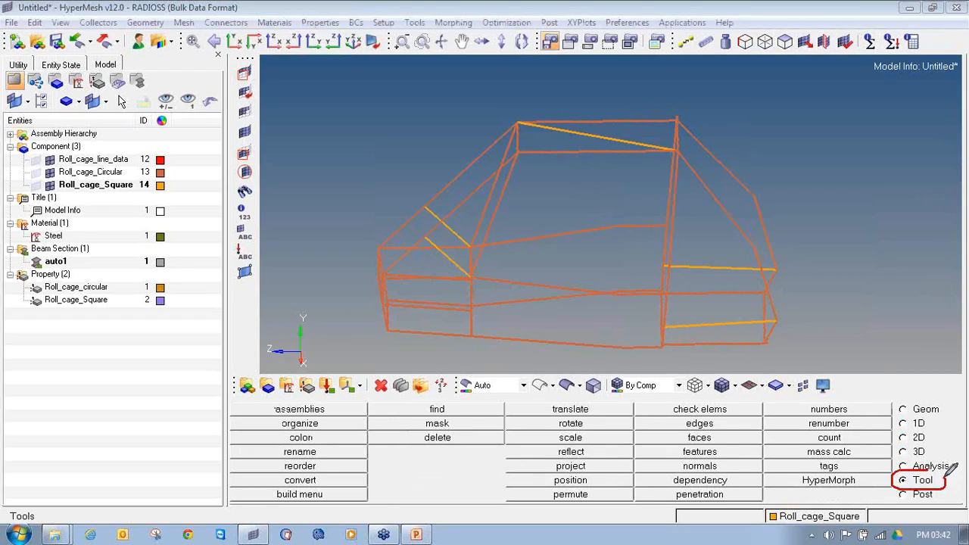
{"action": "mouse_move", "coordinate": [661, 402]}
{"action": "left_mouse_down"}
{"action": "mouse_move", "coordinate": [672, 415]}
{"action": "mouse_move", "coordinate": [735, 399]}
{"action": "mouse_move", "coordinate": [666, 391]}
{"action": "left_mouse_up"}
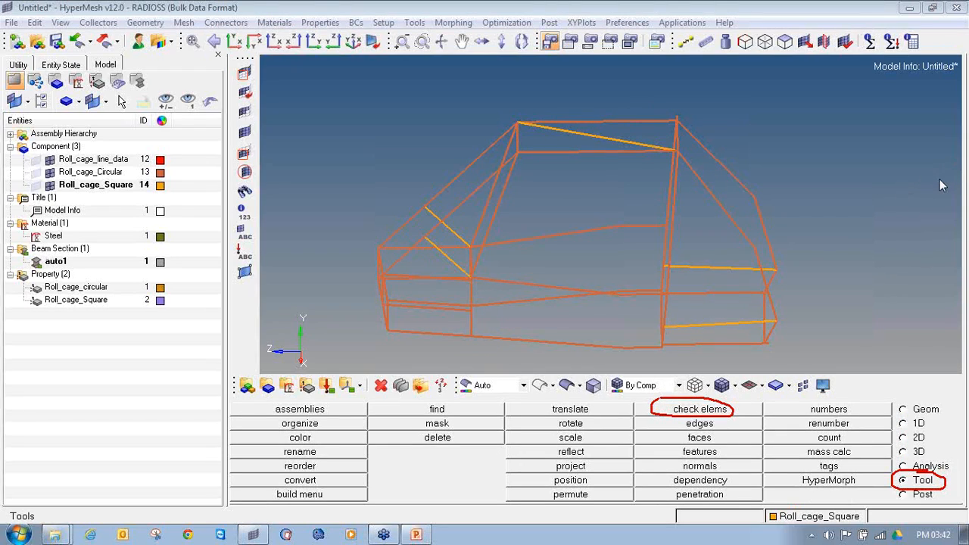
{"action": "left_click", "coordinate": [686, 414]}
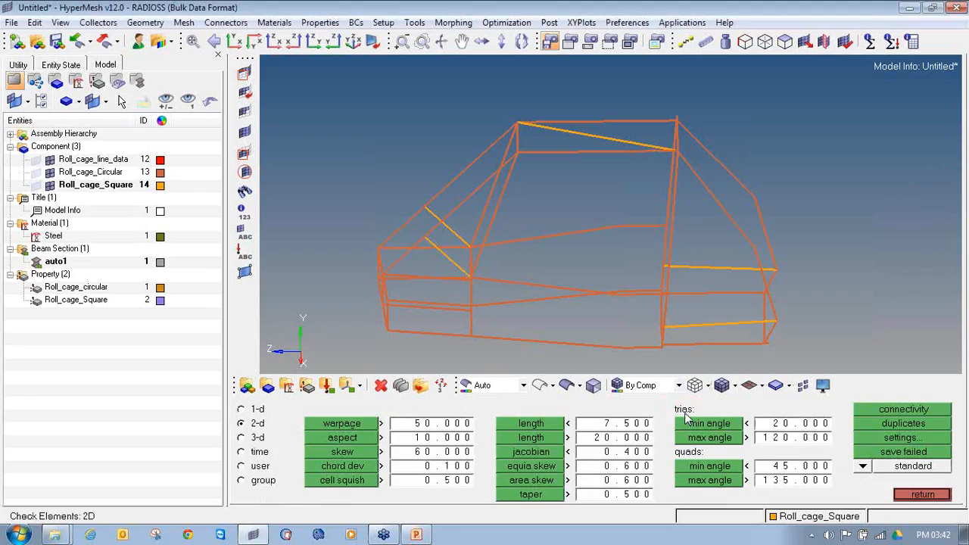
{"action": "left_click", "coordinate": [922, 494]}
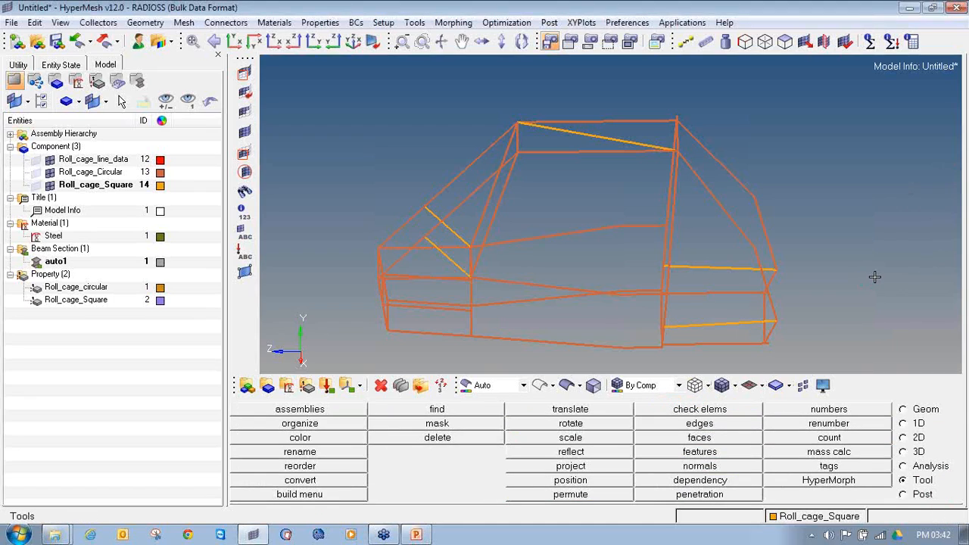
Open the element check tool again for the roll cage mesh
{"action": "key", "text": "F10"}
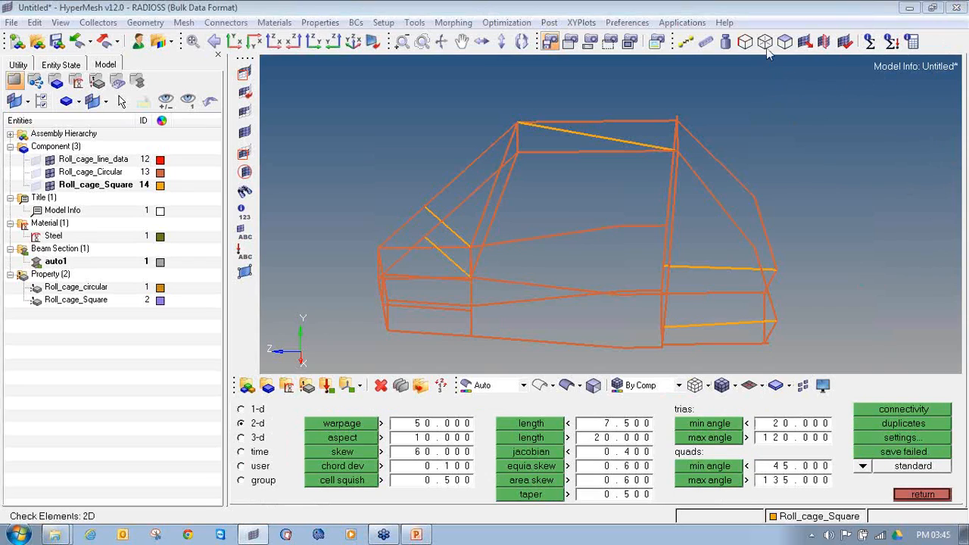
{"action": "left_click", "coordinate": [912, 492]}
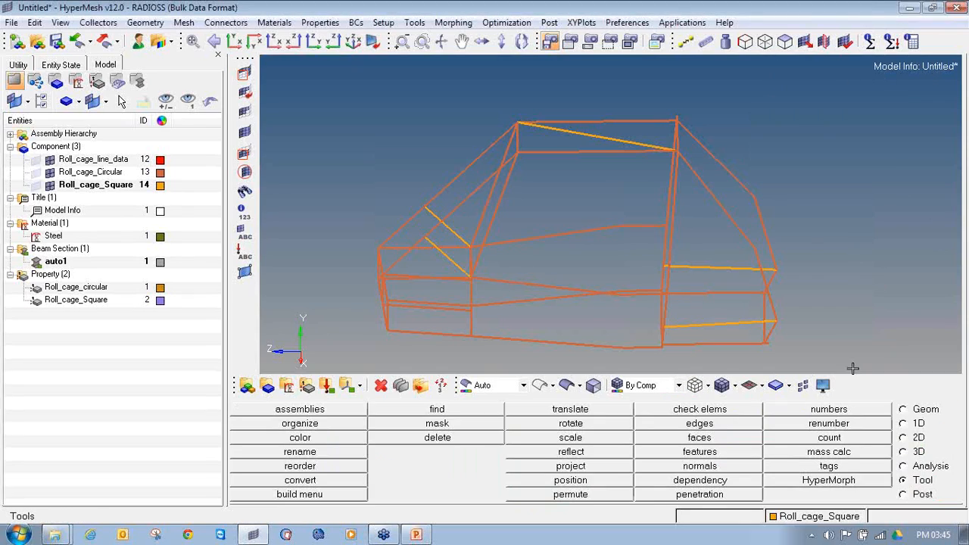
{"action": "key", "text": "F10"}
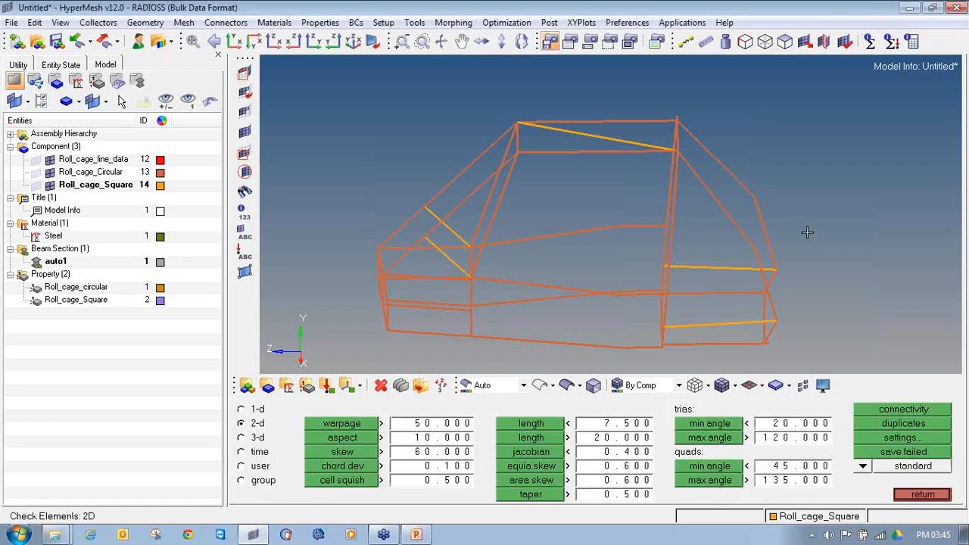
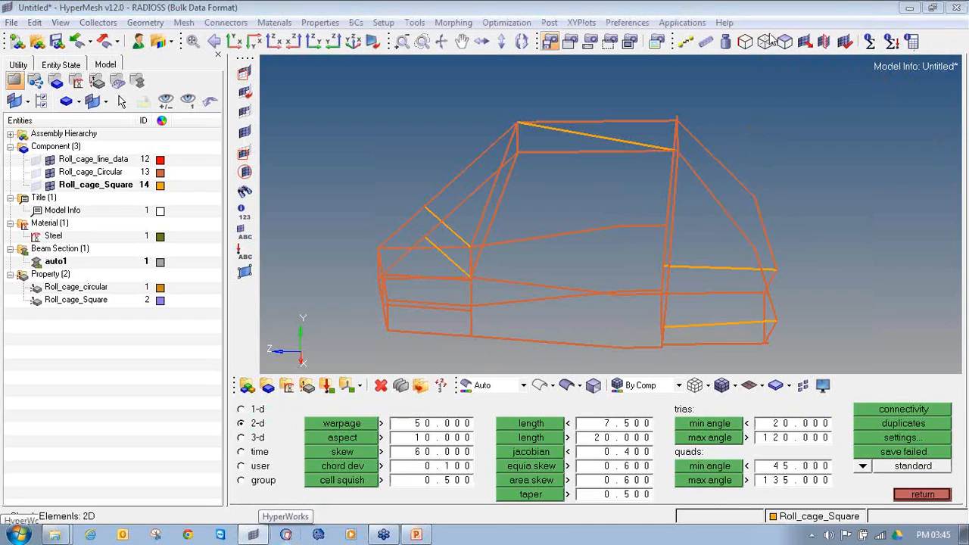
Check the roll cage's 1D elements for duplicates
{"action": "left_click", "coordinate": [242, 409]}
{"action": "left_click_drag", "start_coordinate": [462, 302], "coordinate": [523, 264], "text": "ctrl"}
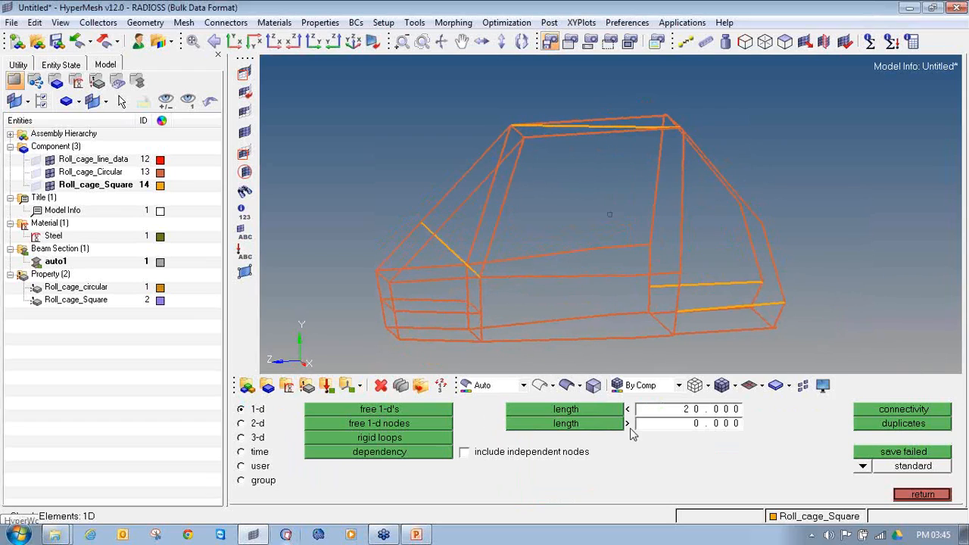
{"action": "left_click", "coordinate": [869, 423]}
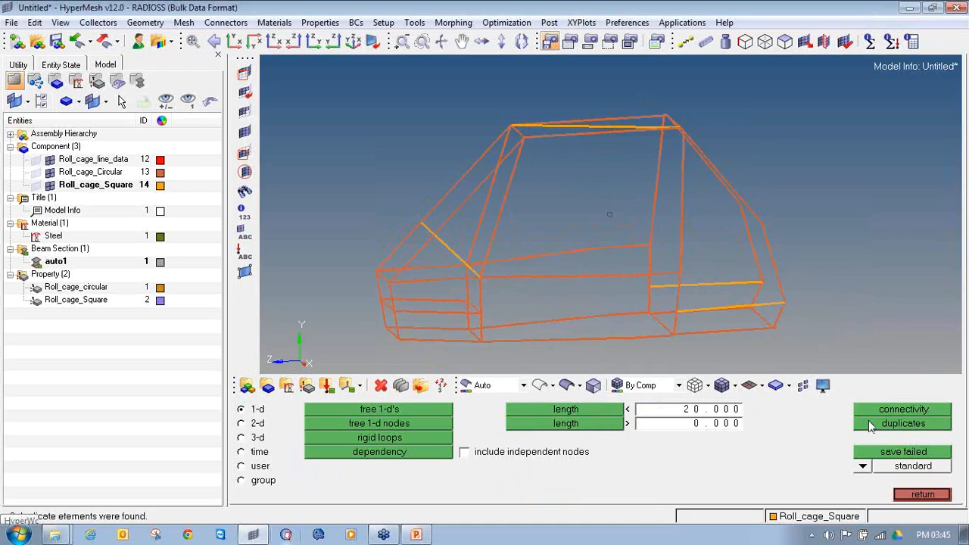
Find the free 1D elements of the roll cage and save the failed elements to the user mark
{"action": "left_click", "coordinate": [395, 409]}
{"action": "mouse_move", "coordinate": [558, 223]}
{"action": "left_mouse_down", "text": "ctrl"}
{"action": "mouse_move", "coordinate": [539, 232]}
{"action": "mouse_move", "coordinate": [577, 226]}
{"action": "mouse_move", "coordinate": [555, 227]}
{"action": "left_mouse_up", "text": "ctrl"}
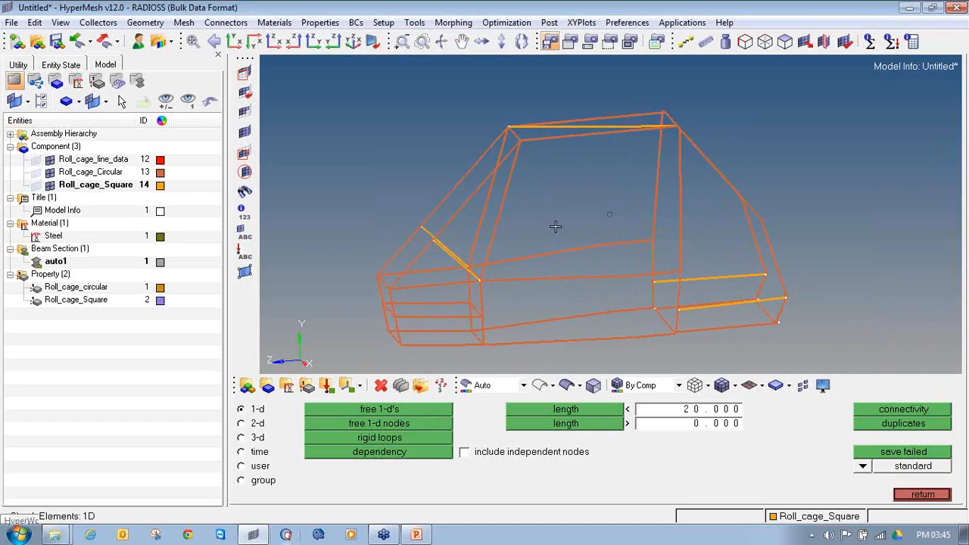
{"action": "left_click", "coordinate": [416, 412]}
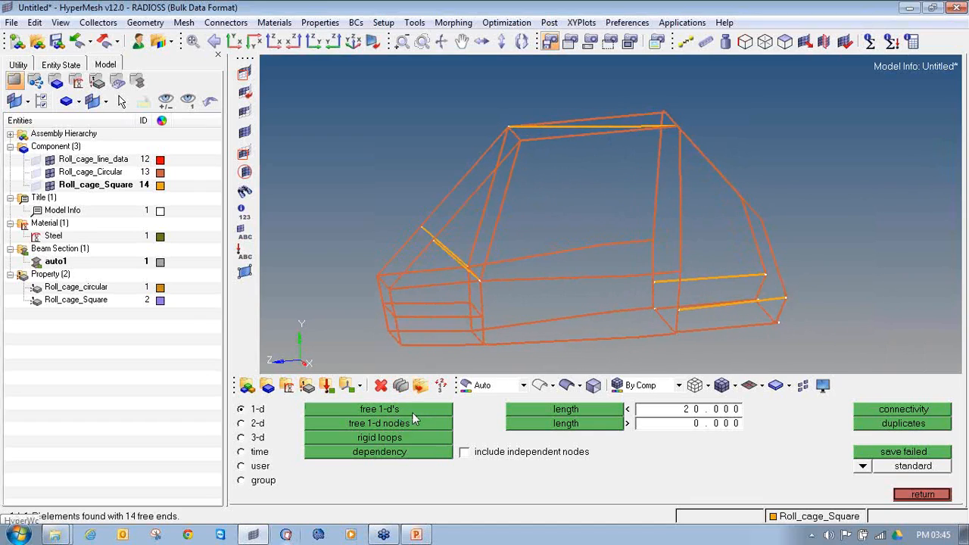
{"action": "left_click", "coordinate": [958, 172]}
{"action": "mouse_move", "coordinate": [17, 496]}
{"action": "left_mouse_down"}
{"action": "mouse_move", "coordinate": [46, 525]}
{"action": "mouse_move", "coordinate": [186, 517]}
{"action": "mouse_move", "coordinate": [103, 498]}
{"action": "mouse_move", "coordinate": [11, 500]}
{"action": "left_mouse_up"}
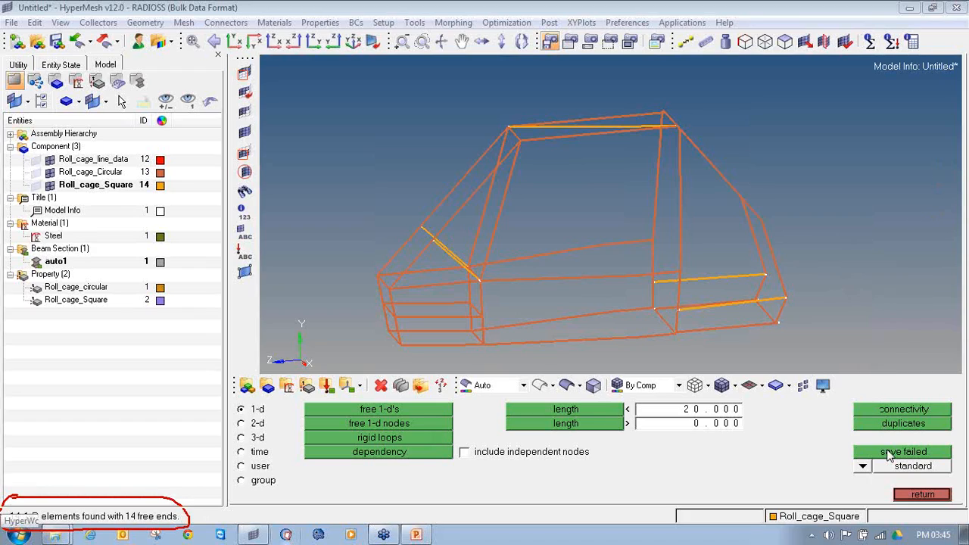
{"action": "left_click", "coordinate": [890, 453]}
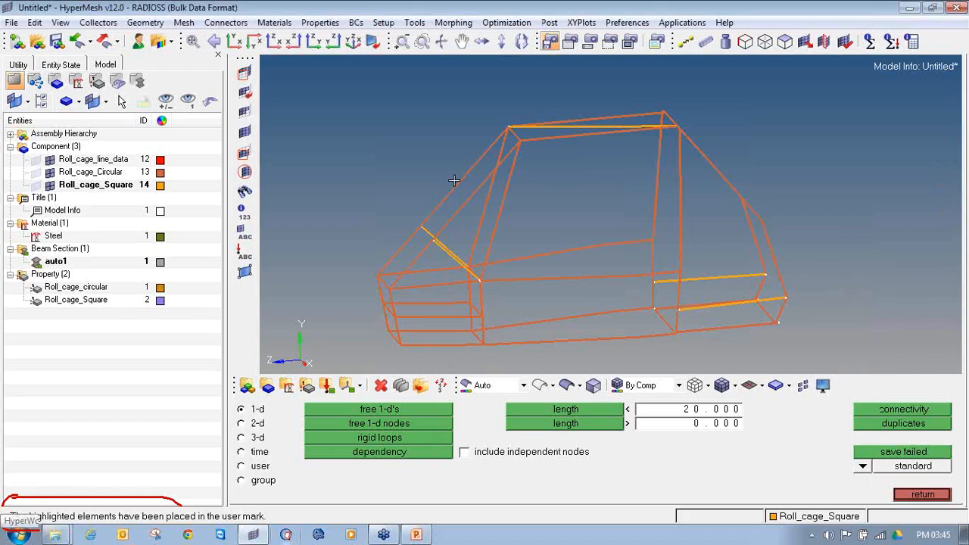
Mask all elements except the saved failed ones by retrieving them and reversing the selection
{"action": "left_click", "coordinate": [244, 73]}
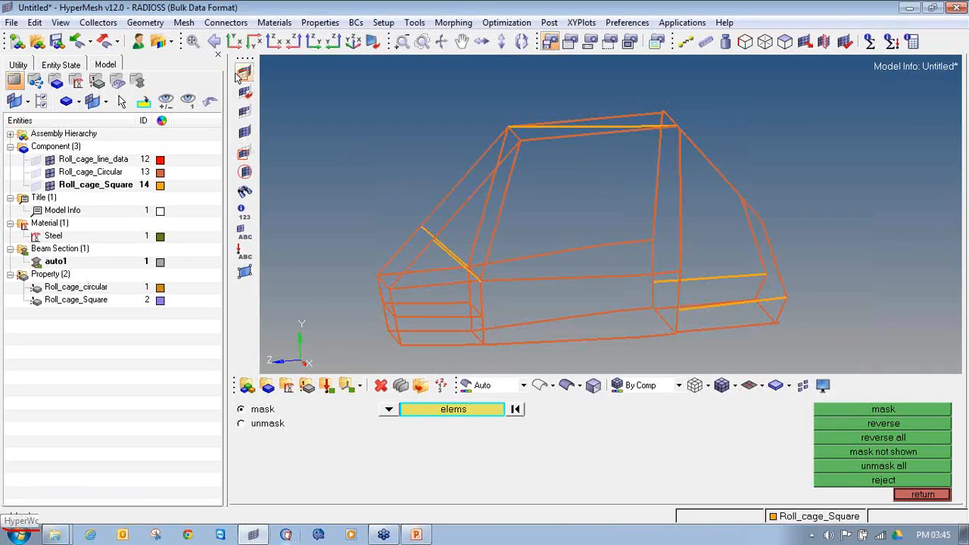
{"action": "left_click", "coordinate": [388, 410]}
{"action": "left_click", "coordinate": [339, 429]}
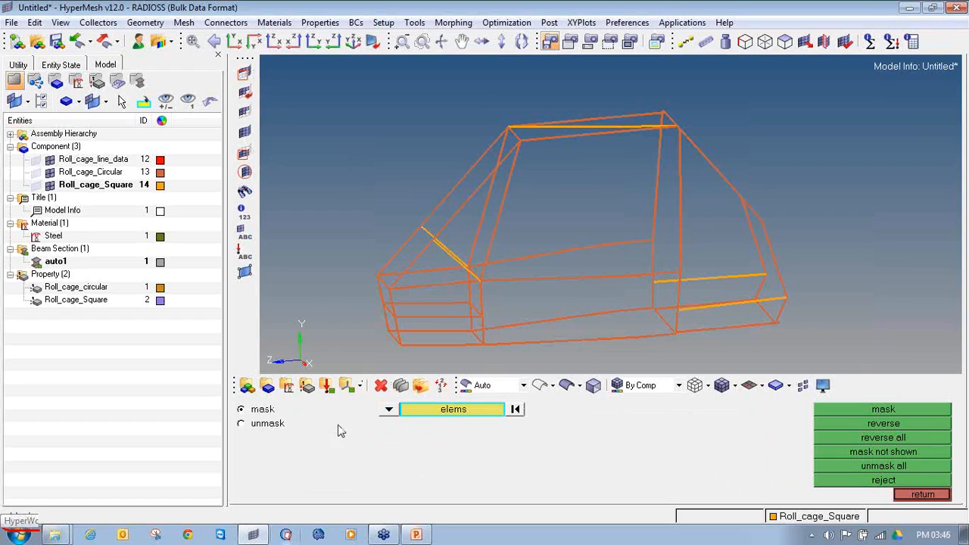
{"action": "left_click", "coordinate": [445, 412]}
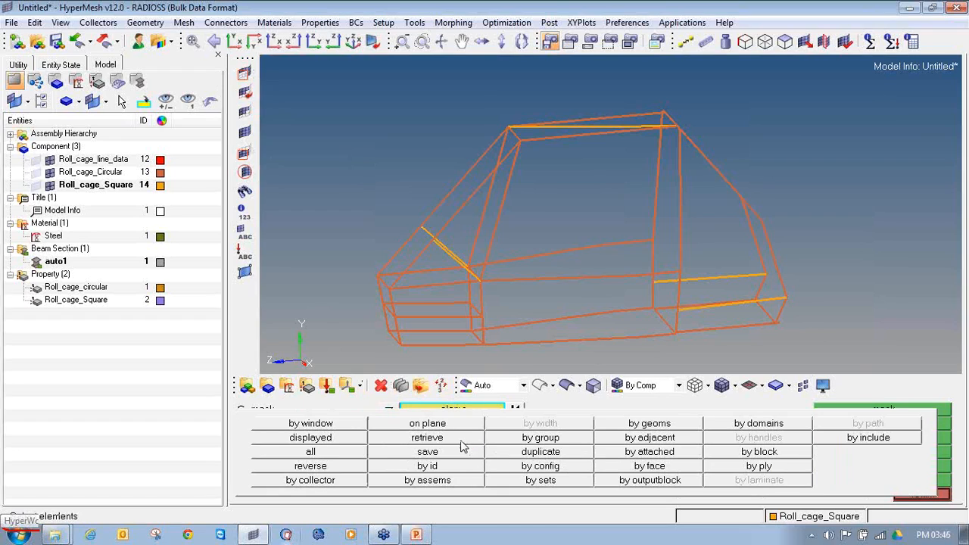
{"action": "left_click", "coordinate": [428, 438]}
{"action": "left_click", "coordinate": [458, 415]}
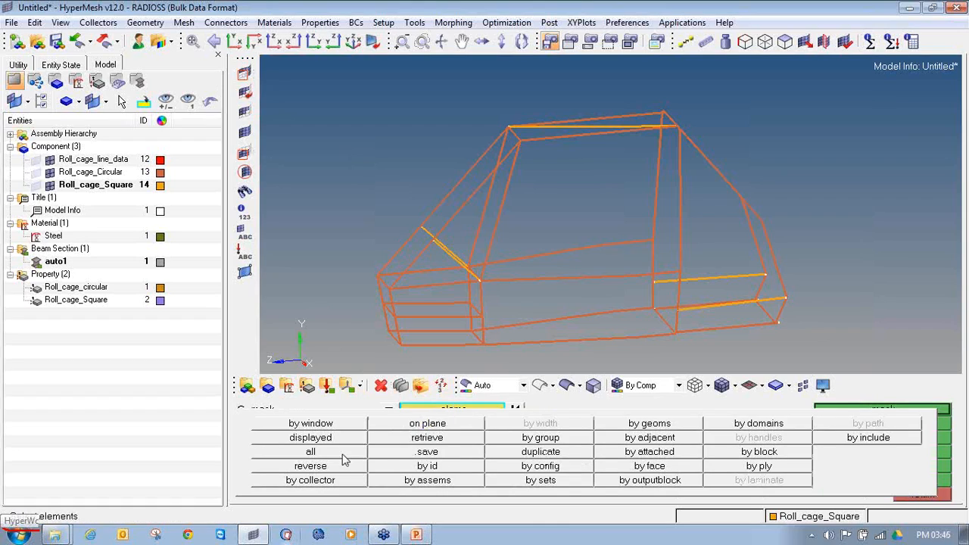
{"action": "left_click", "coordinate": [326, 464]}
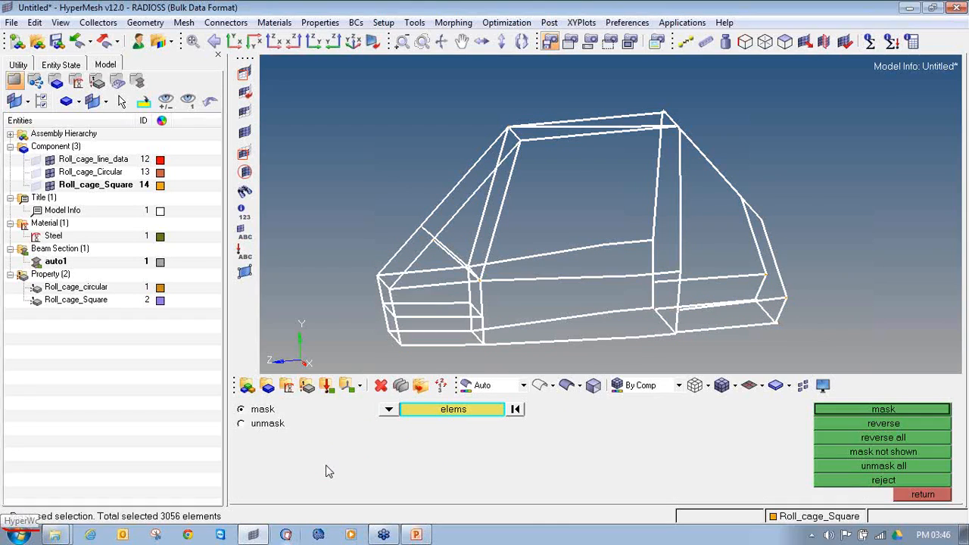
{"action": "left_click", "coordinate": [917, 413]}
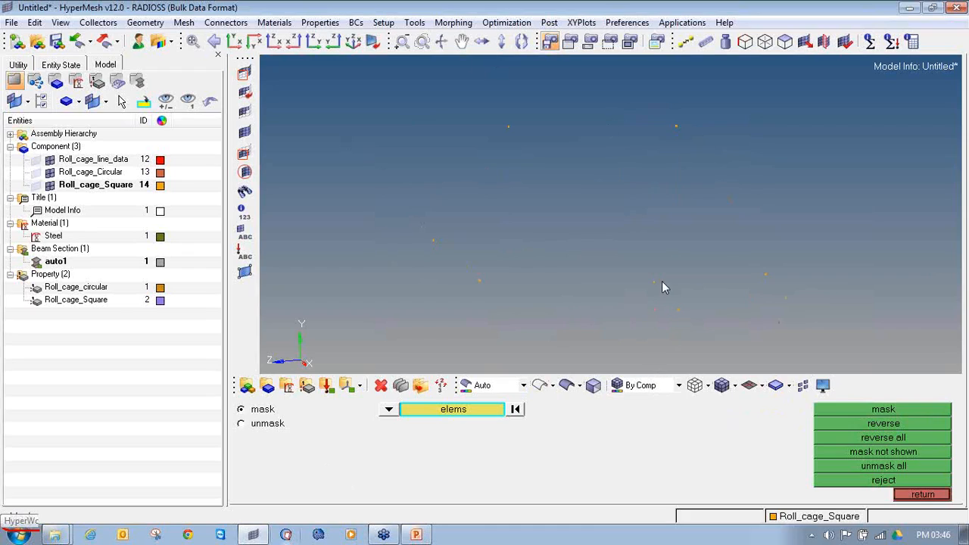
Add temporary nodes on all the free bar elements still displayed
{"action": "left_click_drag", "start_coordinate": [632, 250], "coordinate": [606, 243], "text": "ctrl"}
{"action": "key", "text": "shift+F2"}
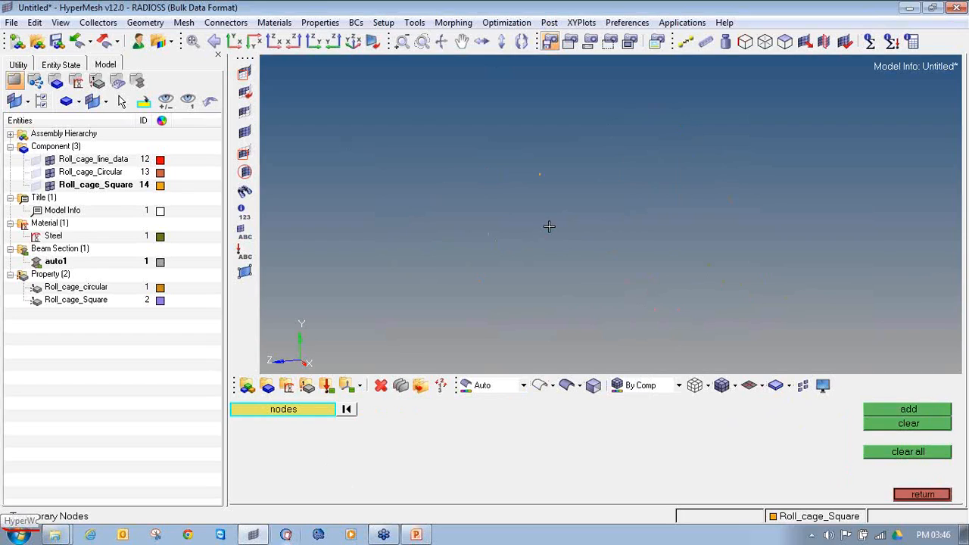
{"action": "left_click", "coordinate": [914, 497]}
{"action": "left_click", "coordinate": [918, 496]}
{"action": "left_click", "coordinate": [904, 410]}
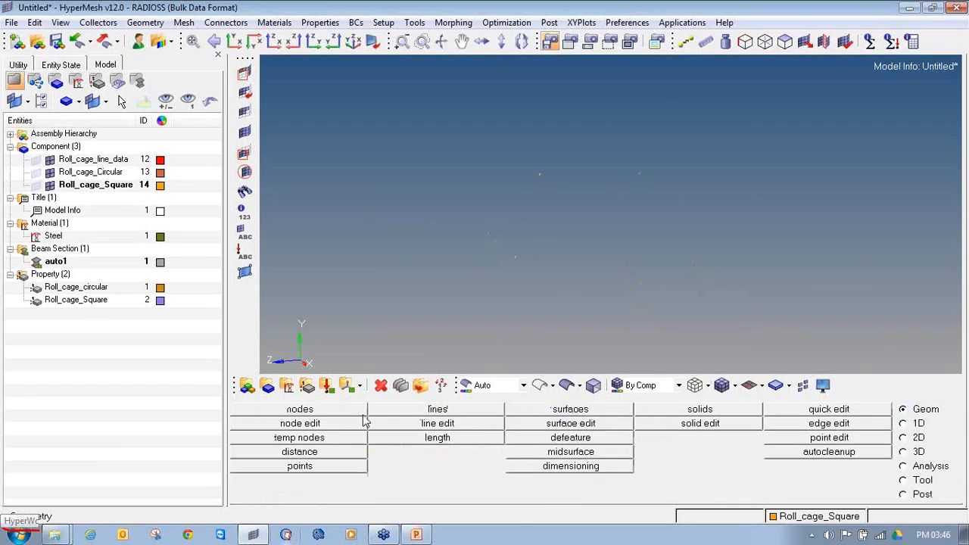
{"action": "left_click", "coordinate": [302, 438]}
{"action": "left_click_drag", "start_coordinate": [337, 87], "coordinate": [849, 363], "text": "shift"}
{"action": "left_click", "coordinate": [892, 410]}
{"action": "right_click_drag", "start_coordinate": [539, 282], "coordinate": [518, 294], "text": "ctrl"}
Unmask all elements to bring back the complete roll cage
{"action": "left_click", "coordinate": [246, 133]}
{"action": "left_click_drag", "start_coordinate": [626, 292], "coordinate": [611, 287], "text": "ctrl"}
{"action": "scroll", "coordinate": [461, 263], "scroll_direction": "up", "scroll_amount": 6, "text": "ctrl"}
{"action": "scroll", "coordinate": [534, 270], "scroll_direction": "down", "scroll_amount": 2, "text": "ctrl"}
{"action": "scroll", "coordinate": [701, 220], "scroll_direction": "down", "scroll_amount": 4, "text": "ctrl"}
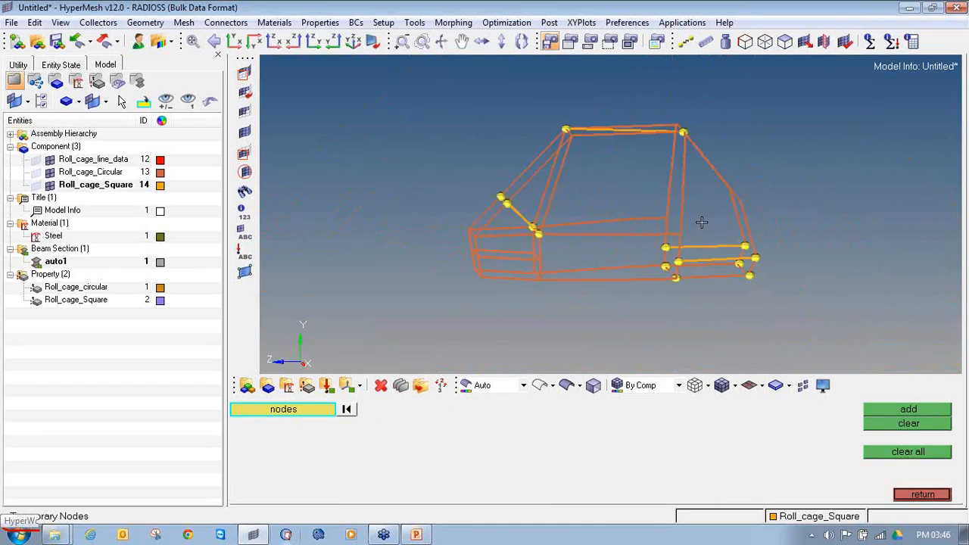
Add temporary nodes around the joint where the lower diagonal square tube meets the inclined circular tube
{"action": "scroll", "coordinate": [707, 258], "scroll_direction": "up", "scroll_amount": 4, "text": "ctrl"}
{"action": "scroll", "coordinate": [764, 290], "scroll_direction": "up", "scroll_amount": 1, "text": "ctrl"}
{"action": "left_click_drag", "start_coordinate": [776, 294], "coordinate": [767, 281], "text": "ctrl"}
{"action": "right_click_drag", "start_coordinate": [315, 111], "coordinate": [543, 161], "text": "ctrl"}
{"action": "right_click_drag", "start_coordinate": [622, 145], "coordinate": [597, 220], "text": "ctrl"}
{"action": "scroll", "coordinate": [597, 220], "scroll_direction": "down", "scroll_amount": 3, "text": "ctrl"}
{"action": "scroll", "coordinate": [549, 252], "scroll_direction": "up", "scroll_amount": 5, "text": "ctrl"}
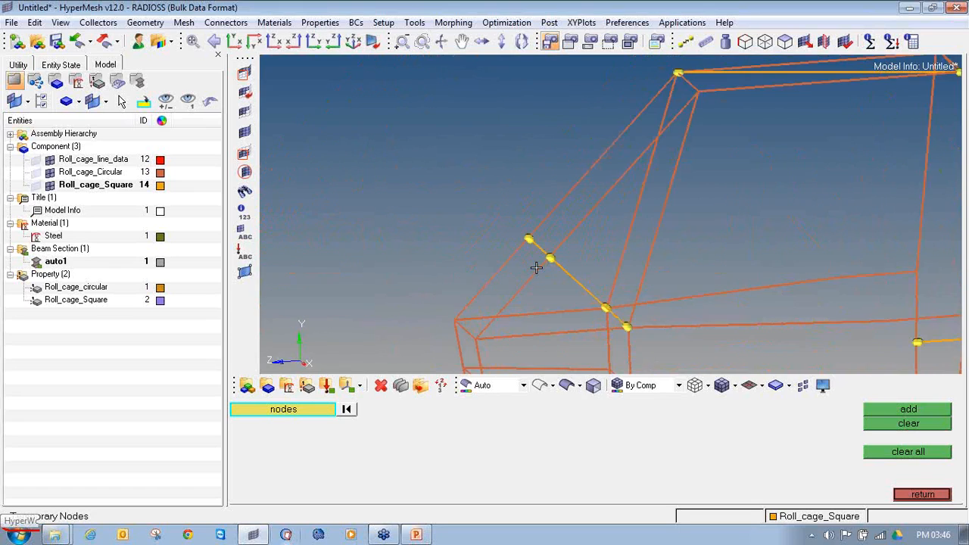
{"action": "left_click_drag", "start_coordinate": [586, 256], "coordinate": [612, 313], "text": "ctrl"}
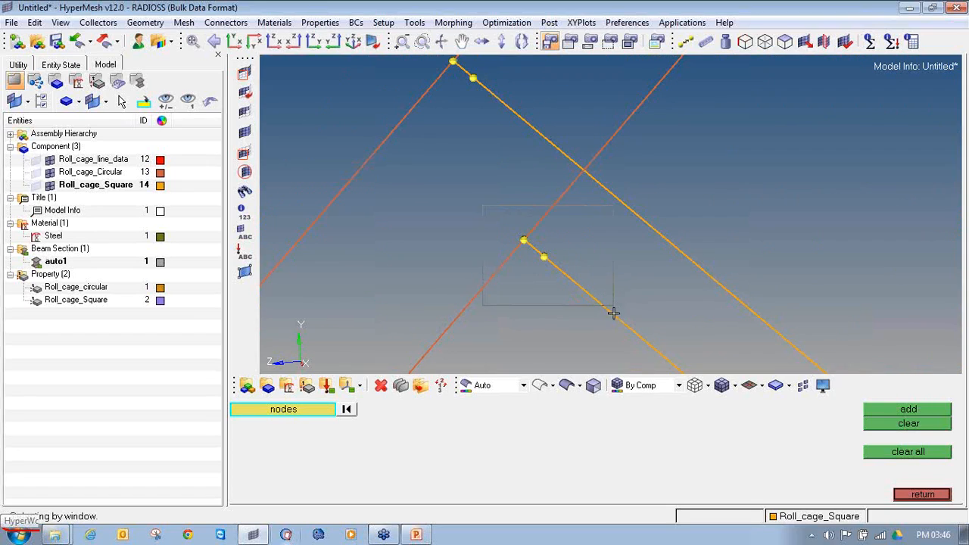
{"action": "middle_click", "coordinate": [512, 202]}
{"action": "left_click_drag", "start_coordinate": [507, 192], "coordinate": [578, 250], "text": "shift"}
{"action": "middle_click", "coordinate": [554, 229]}
{"action": "scroll", "coordinate": [530, 239], "scroll_direction": "up", "scroll_amount": 4}
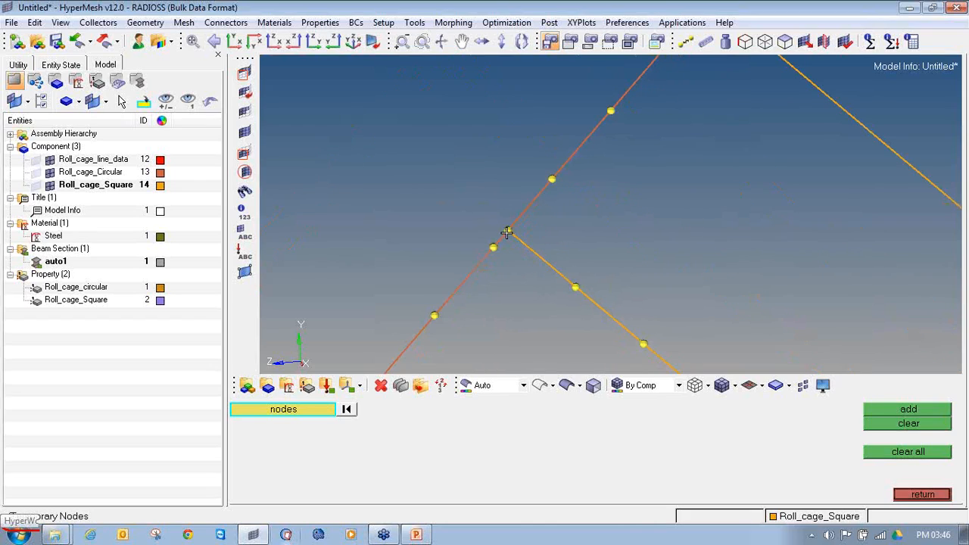
Delete the circular tube's bar elements on both sides of the unconnected square tube end, including the short one beside it
{"action": "key", "text": "F2"}
{"action": "left_click", "coordinate": [519, 215]}
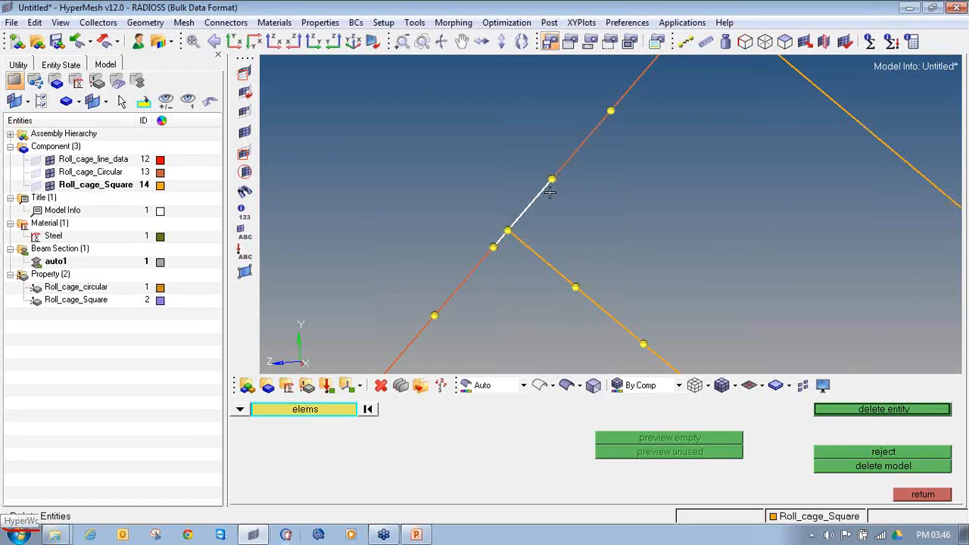
{"action": "left_click", "coordinate": [483, 263]}
{"action": "right_click", "coordinate": [482, 263]}
{"action": "right_click", "coordinate": [518, 218]}
{"action": "scroll", "coordinate": [504, 241], "scroll_direction": "up", "scroll_amount": 1}
{"action": "left_click", "coordinate": [521, 240]}
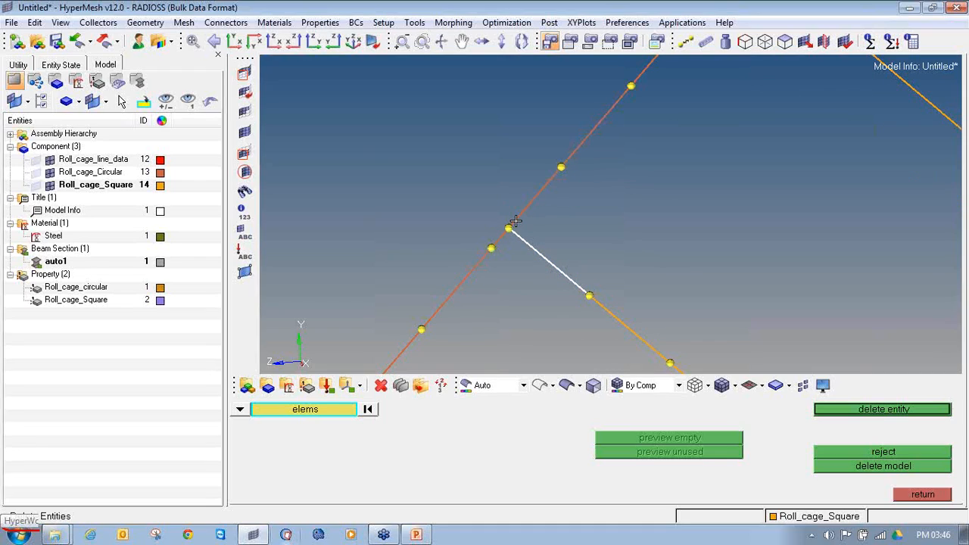
{"action": "right_click", "coordinate": [518, 239]}
{"action": "left_click", "coordinate": [521, 219]}
{"action": "left_click", "coordinate": [500, 239]}
{"action": "left_click", "coordinate": [487, 259]}
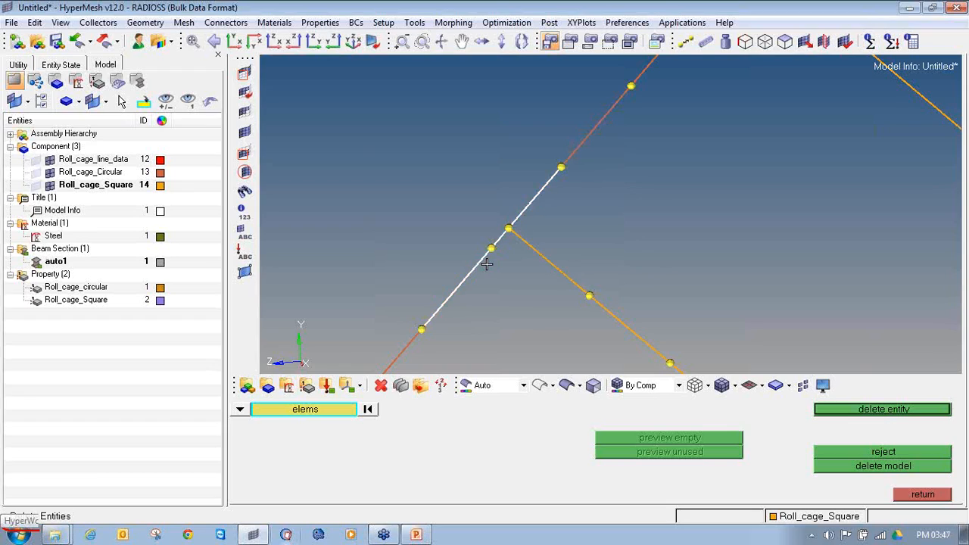
{"action": "middle_click", "coordinate": [487, 264]}
{"action": "left_click", "coordinate": [922, 494]}
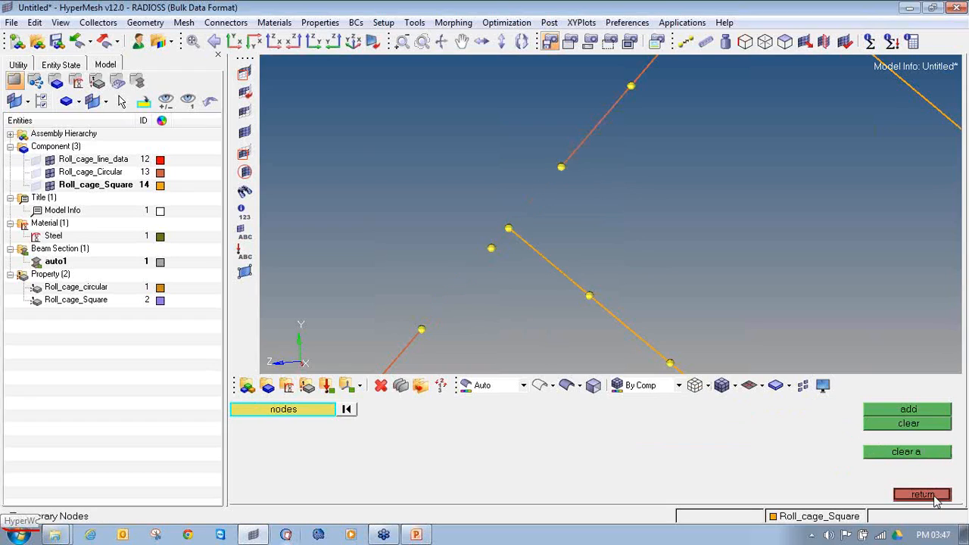
Set up bar2 creation with property Roll_cage_circular and element type CBEAM
{"action": "left_click", "coordinate": [923, 494]}
{"action": "left_click", "coordinate": [913, 426]}
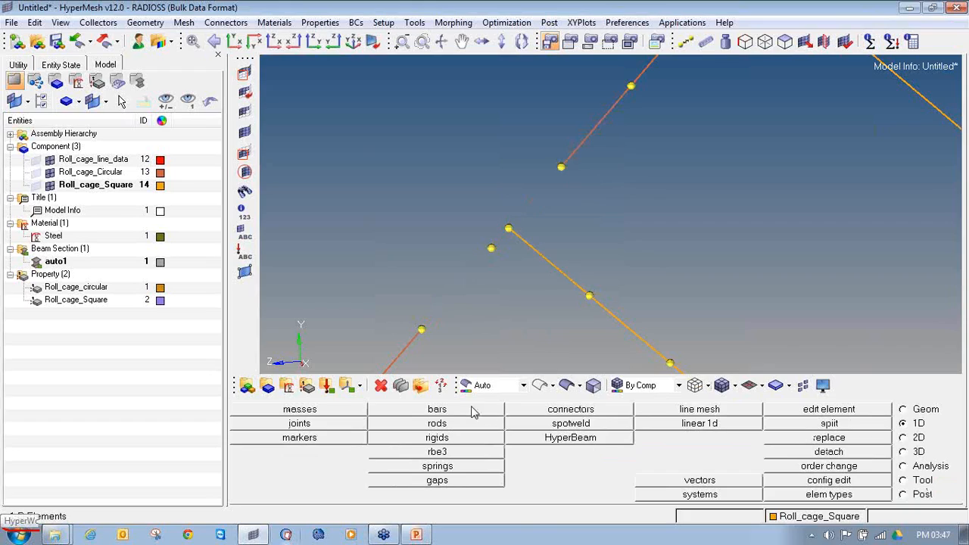
{"action": "left_click", "coordinate": [458, 414]}
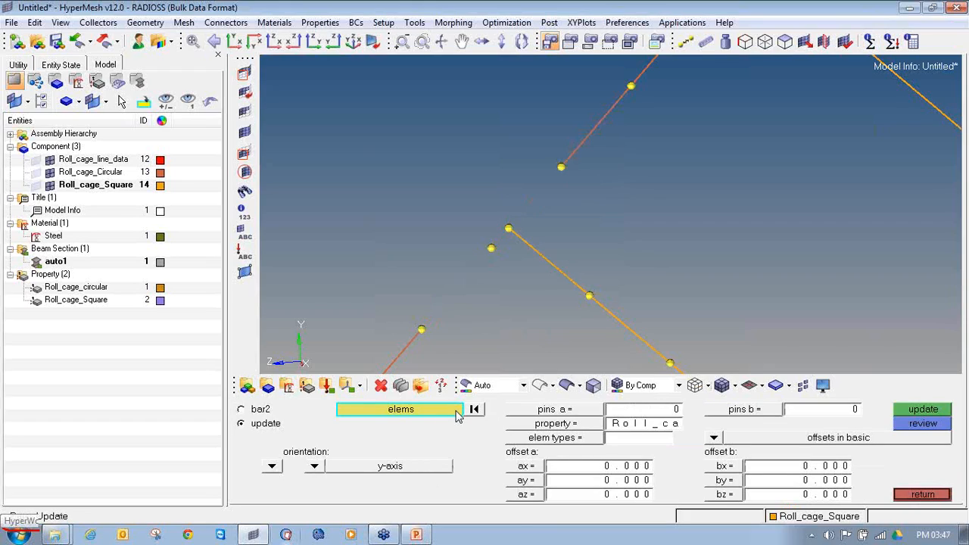
{"action": "left_click", "coordinate": [260, 410]}
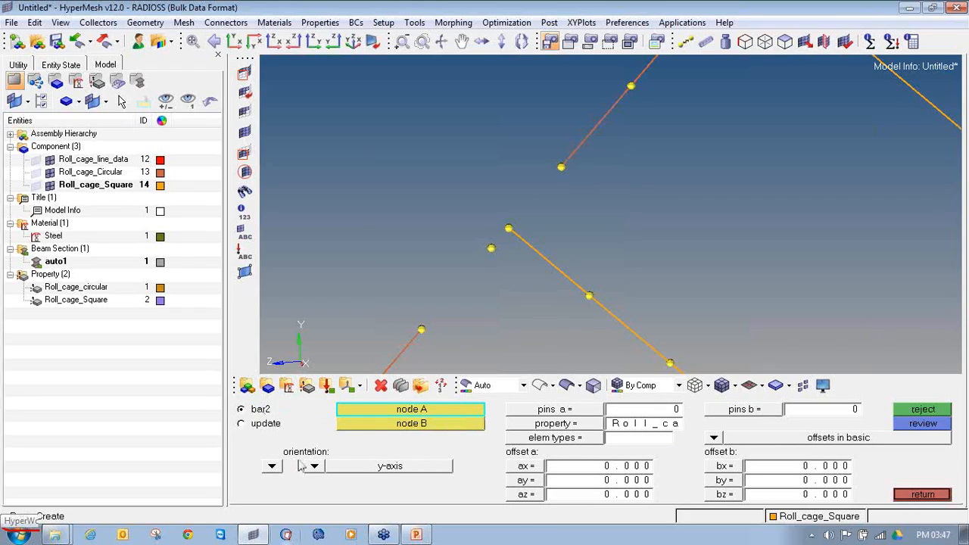
{"action": "scroll", "coordinate": [465, 271], "scroll_direction": "down", "scroll_amount": 3}
{"action": "left_click_drag", "start_coordinate": [465, 270], "coordinate": [502, 241], "text": "ctrl"}
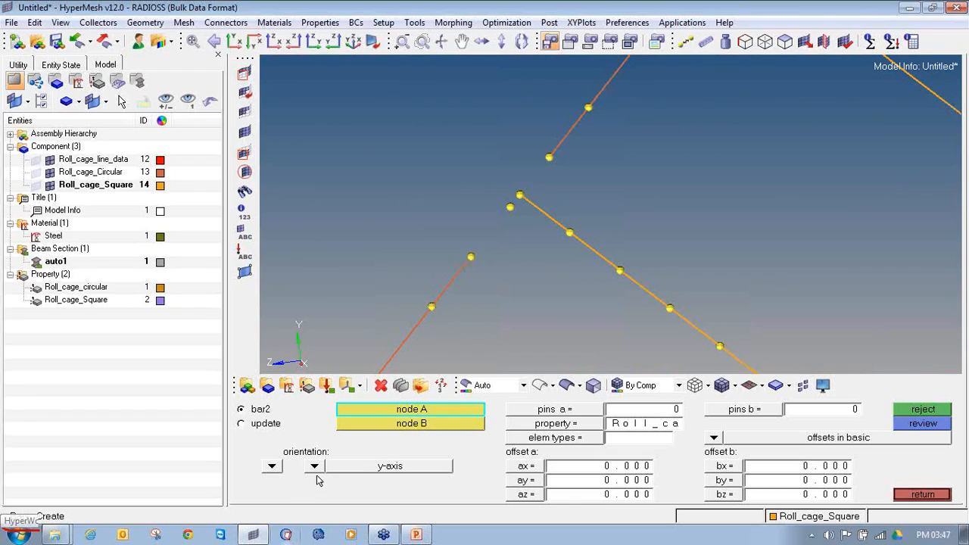
{"action": "left_click", "coordinate": [527, 427]}
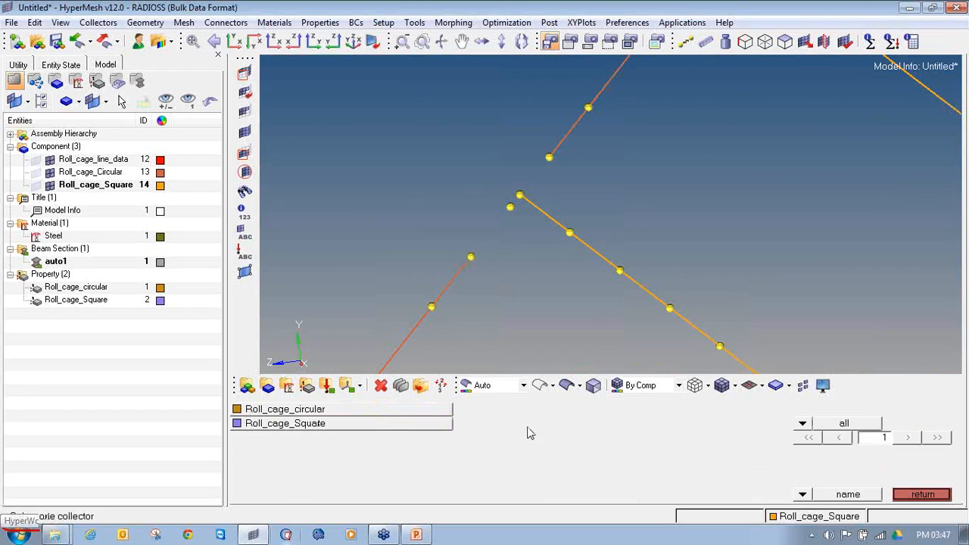
{"action": "left_click", "coordinate": [382, 409]}
{"action": "left_click", "coordinate": [579, 438]}
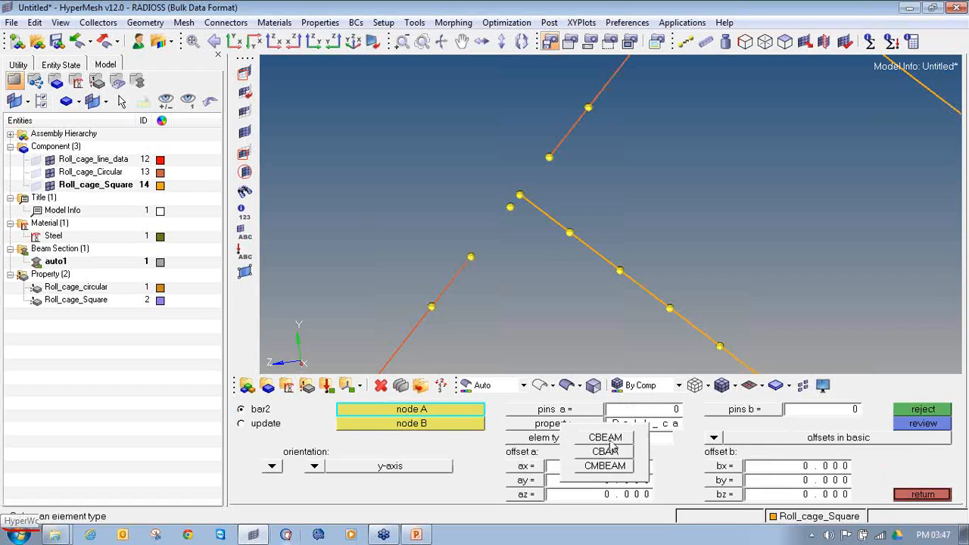
{"action": "left_click", "coordinate": [606, 439]}
Try to create a bar from the lower circular tube end to the square tube's end and reject it
{"action": "left_click", "coordinate": [470, 258]}
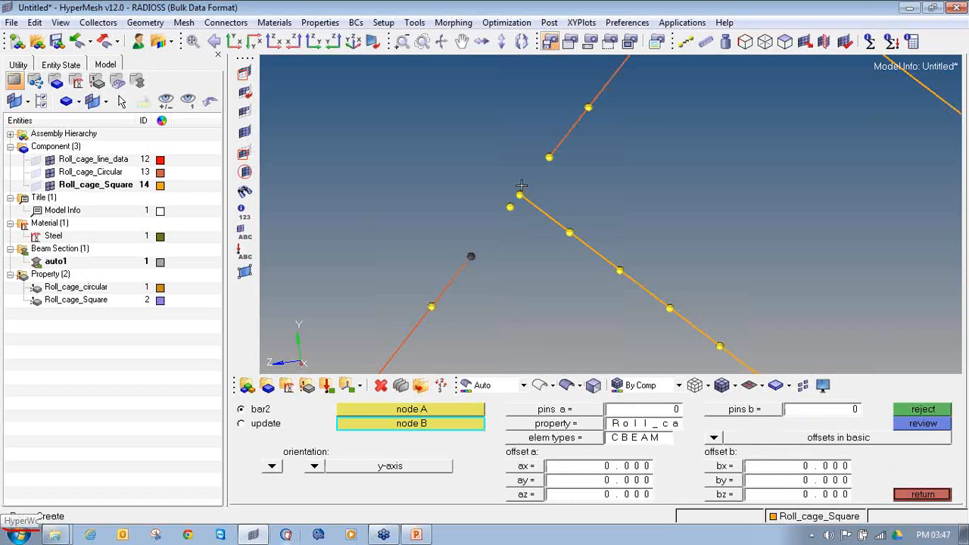
{"action": "scroll", "coordinate": [517, 197], "scroll_direction": "up", "scroll_amount": 2}
{"action": "left_click", "coordinate": [504, 217]}
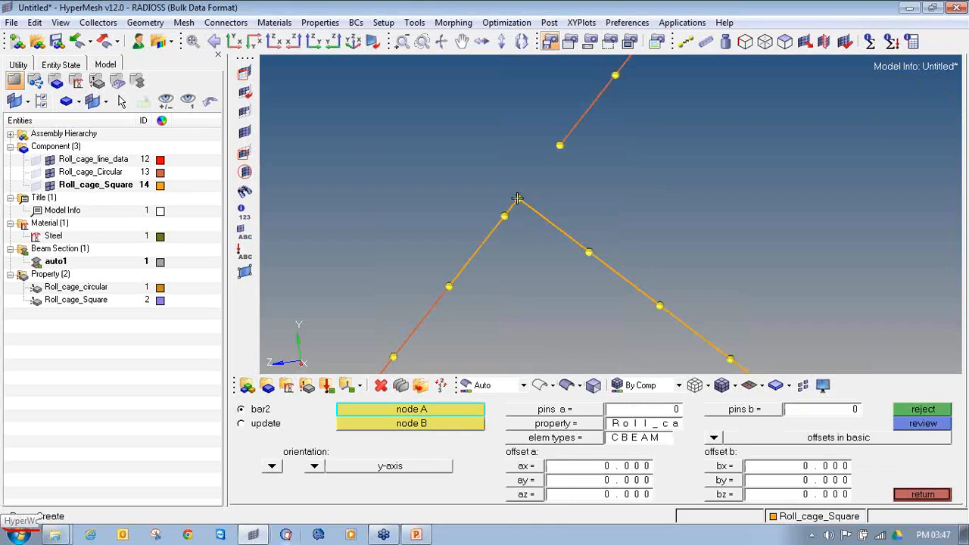
{"action": "left_click", "coordinate": [912, 411]}
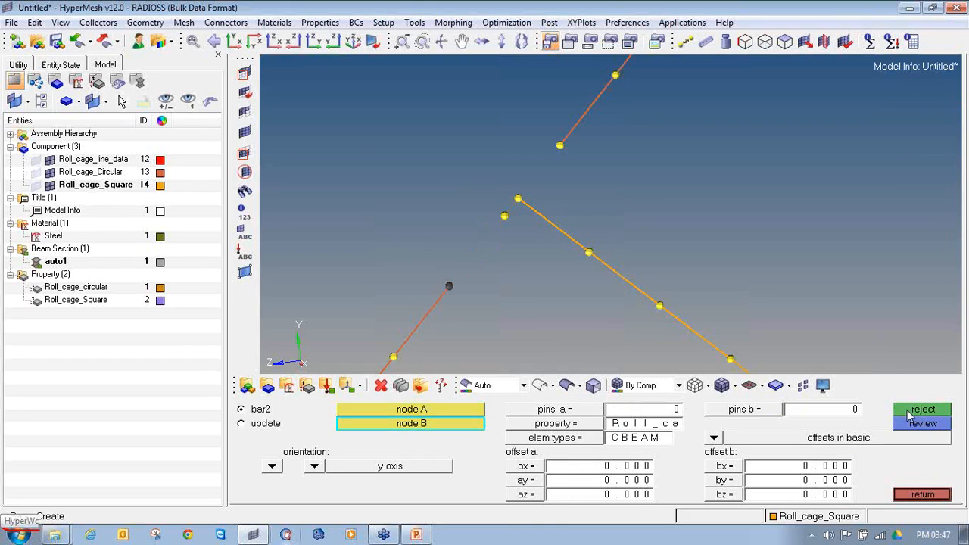
Make Roll_cage_Circular the current component and create two bars joining both circular tube ends to the square tube's end node
{"action": "right_click", "coordinate": [105, 175]}
{"action": "left_click", "coordinate": [143, 292]}
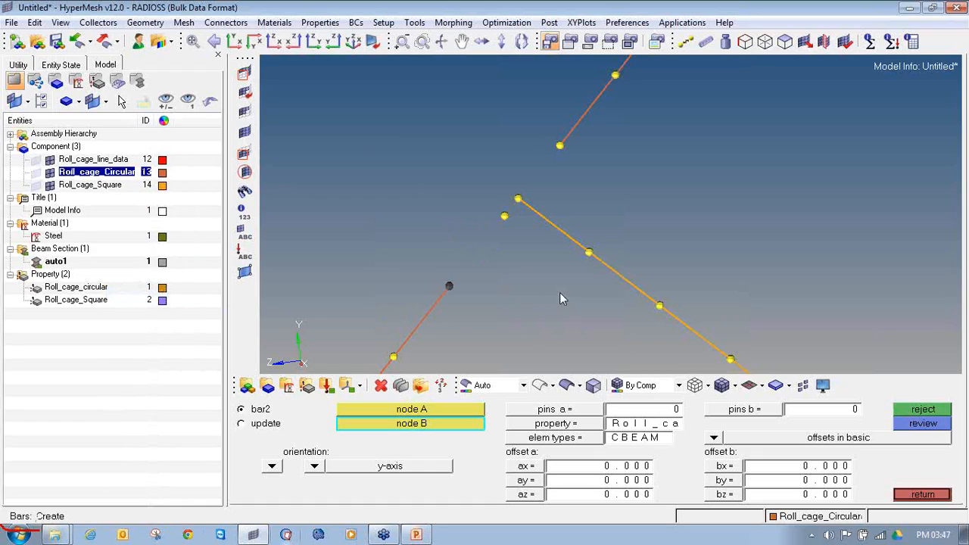
{"action": "left_click", "coordinate": [517, 199]}
{"action": "left_click", "coordinate": [519, 199]}
{"action": "left_click", "coordinate": [558, 146]}
{"action": "scroll", "coordinate": [551, 199], "scroll_direction": "up", "scroll_amount": 3}
{"action": "scroll", "coordinate": [555, 203], "scroll_direction": "down", "scroll_amount": 2}
Clear the temporary nodes around the rebuilt joint of the lower diagonal square tube
{"action": "key", "text": "shift+F2"}
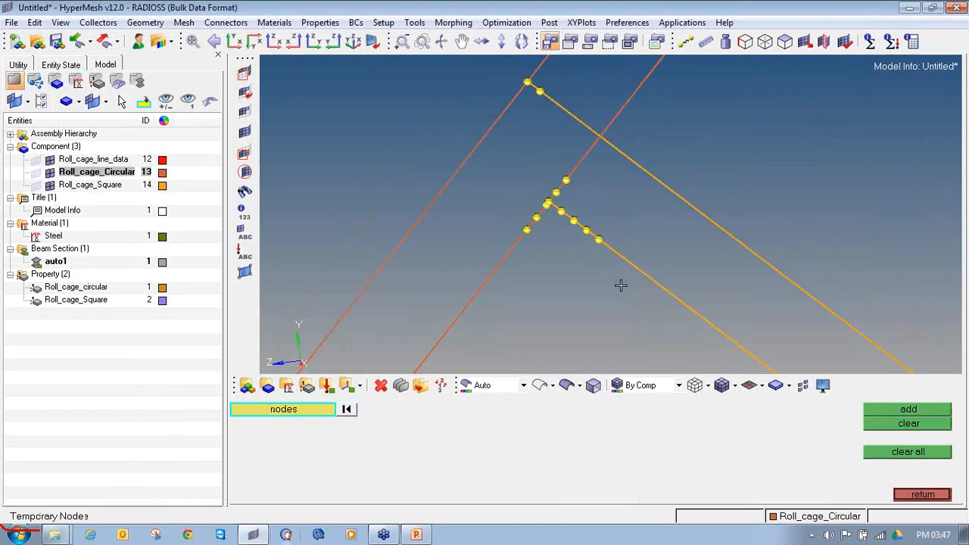
{"action": "left_click_drag", "start_coordinate": [618, 295], "coordinate": [522, 161], "text": "shift"}
{"action": "left_click", "coordinate": [874, 424]}
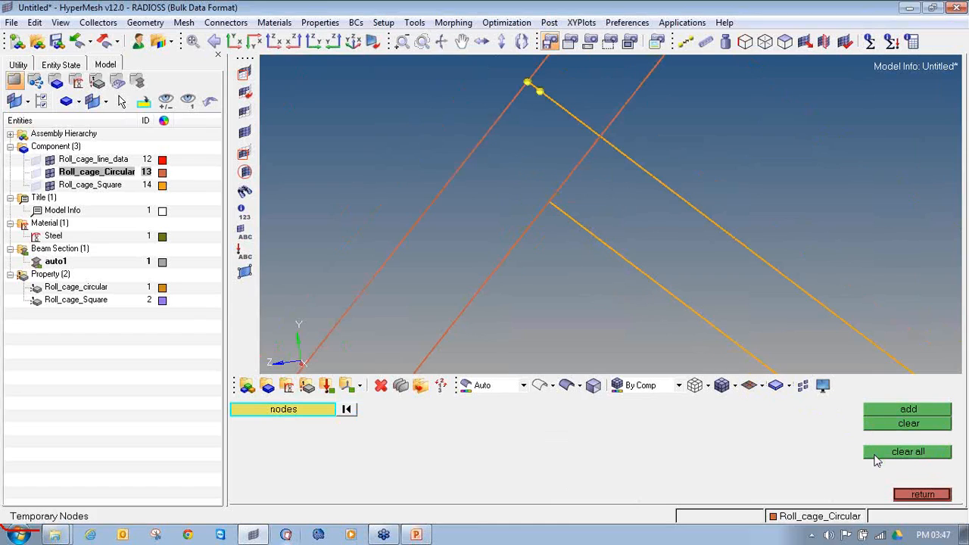
Add temporary nodes around the joint where the upper diagonal square tube meets its inclined circular tube
{"action": "right_click_drag", "start_coordinate": [505, 223], "coordinate": [505, 259], "text": "ctrl"}
{"action": "scroll", "coordinate": [504, 259], "scroll_direction": "down", "scroll_amount": 6, "text": "ctrl"}
{"action": "right_click_drag", "start_coordinate": [889, 311], "coordinate": [716, 152], "text": "ctrl"}
{"action": "scroll", "coordinate": [716, 151], "scroll_direction": "down", "scroll_amount": 4, "text": "ctrl"}
{"action": "right_click_drag", "start_coordinate": [764, 190], "coordinate": [703, 221], "text": "ctrl"}
{"action": "scroll", "coordinate": [502, 178], "scroll_direction": "up", "scroll_amount": 8, "text": "ctrl"}
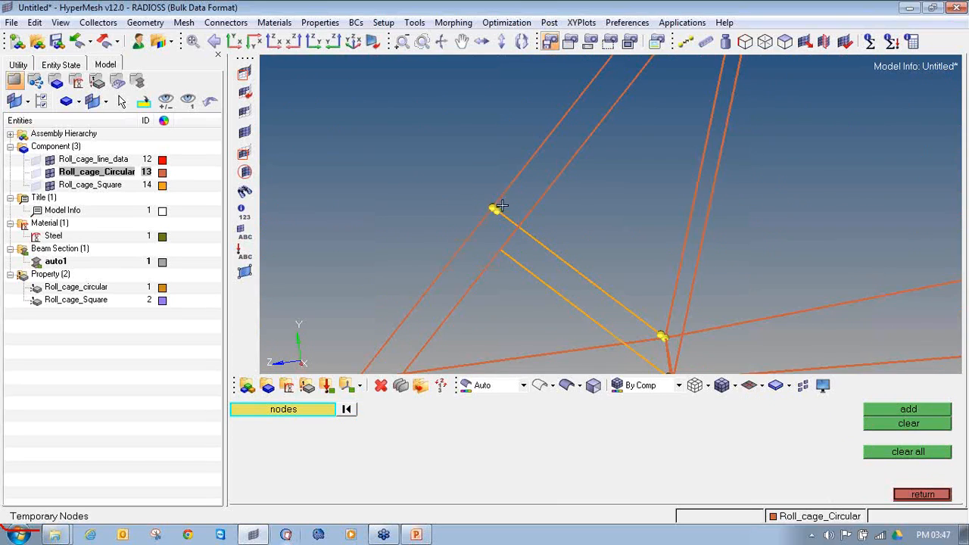
{"action": "left_click_drag", "start_coordinate": [527, 220], "coordinate": [416, 96], "text": "shift"}
{"action": "middle_click", "coordinate": [556, 225]}
{"action": "left_click_drag", "start_coordinate": [559, 244], "coordinate": [402, 132], "text": "shift"}
{"action": "middle_click", "coordinate": [591, 269]}
{"action": "left_click", "coordinate": [887, 409]}
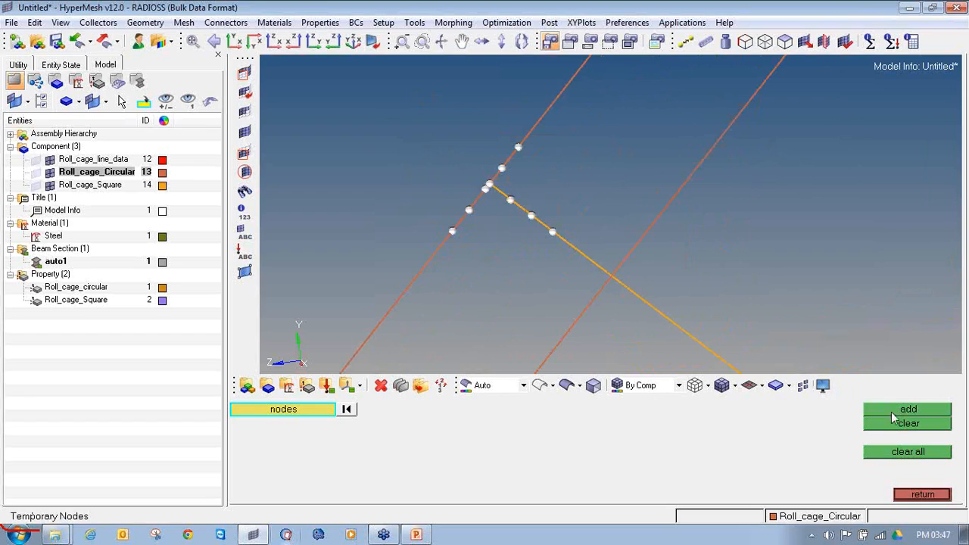
Delete the circular bars on both sides of the joint with the upper diagonal square tube
{"action": "left_click", "coordinate": [921, 493]}
{"action": "scroll", "coordinate": [494, 187], "scroll_direction": "up", "scroll_amount": 4, "text": "ctrl"}
{"action": "scroll", "coordinate": [494, 188], "scroll_direction": "up", "scroll_amount": 4, "text": "ctrl"}
{"action": "right_click_drag", "start_coordinate": [512, 300], "coordinate": [523, 168], "text": "ctrl"}
{"action": "scroll", "coordinate": [427, 131], "scroll_direction": "down", "scroll_amount": 3, "text": "ctrl"}
{"action": "left_click", "coordinate": [380, 385]}
{"action": "left_click", "coordinate": [470, 155]}
{"action": "left_click", "coordinate": [510, 115]}
{"action": "middle_click", "coordinate": [501, 136]}
{"action": "key", "text": "Escape"}
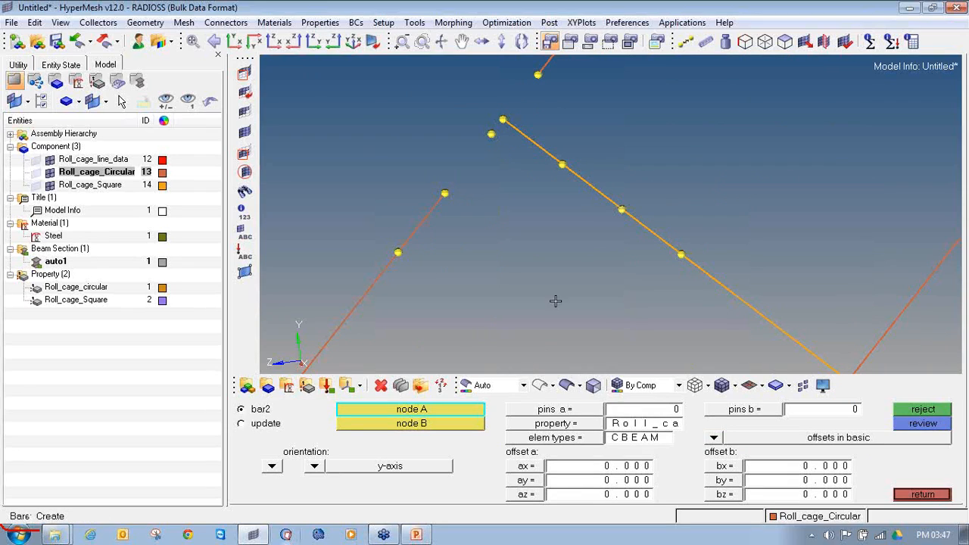
{"action": "left_click", "coordinate": [925, 495]}
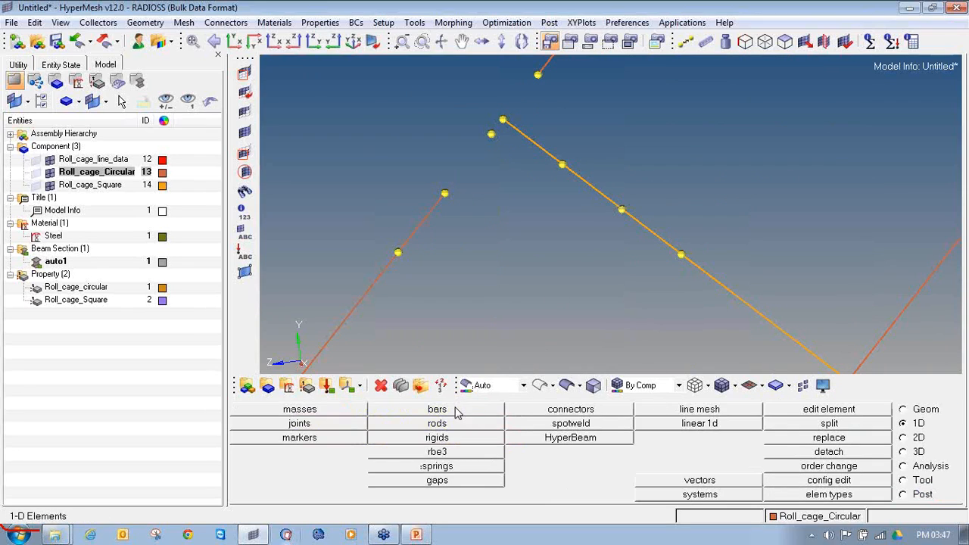
Create two bars that close the gap in the inclined circular tube at the upper diagonal square tube's joint
{"action": "left_click", "coordinate": [456, 411]}
{"action": "left_click", "coordinate": [446, 190]}
{"action": "left_click", "coordinate": [491, 134]}
{"action": "scroll", "coordinate": [499, 159], "scroll_direction": "down", "scroll_amount": 2}
{"action": "left_click", "coordinate": [493, 163]}
{"action": "left_click", "coordinate": [469, 196]}
{"action": "scroll", "coordinate": [505, 173], "scroll_direction": "down", "scroll_amount": 2}
{"action": "scroll", "coordinate": [505, 174], "scroll_direction": "up", "scroll_amount": 1}
{"action": "scroll", "coordinate": [503, 175], "scroll_direction": "down", "scroll_amount": 3}
Clear the temporary nodes around the rebuilt joint of the upper diagonal square tube
{"action": "key", "text": "shift+F2"}
{"action": "left_click_drag", "start_coordinate": [526, 213], "coordinate": [434, 123], "text": "shift"}
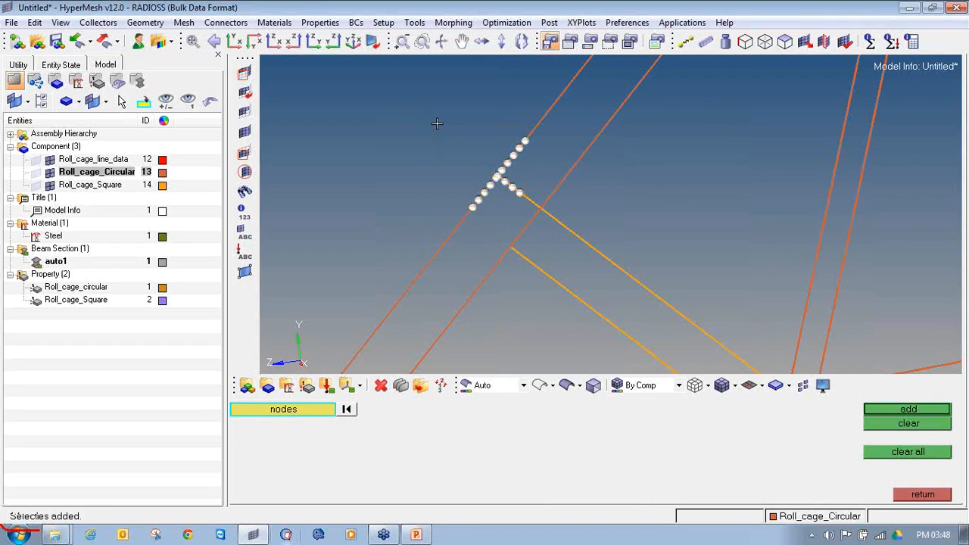
{"action": "left_click", "coordinate": [875, 424]}
Add temporary nodes around the multi-tube circular junction at the far end of a diagonal square tube
{"action": "right_click_drag", "start_coordinate": [730, 287], "coordinate": [562, 166], "text": "ctrl"}
{"action": "scroll", "coordinate": [563, 166], "scroll_direction": "down", "scroll_amount": 2}
{"action": "scroll", "coordinate": [604, 288], "scroll_direction": "up", "scroll_amount": 2}
{"action": "scroll", "coordinate": [570, 165], "scroll_direction": "up", "scroll_amount": 4}
{"action": "left_click_drag", "start_coordinate": [622, 211], "coordinate": [485, 134], "text": "ctrl"}
{"action": "left_click_drag", "start_coordinate": [663, 267], "coordinate": [472, 137], "text": "shift"}
{"action": "middle_click", "coordinate": [572, 243]}
{"action": "left_click_drag", "start_coordinate": [603, 251], "coordinate": [566, 229], "text": "ctrl"}
{"action": "scroll", "coordinate": [566, 229], "scroll_direction": "up", "scroll_amount": 4}
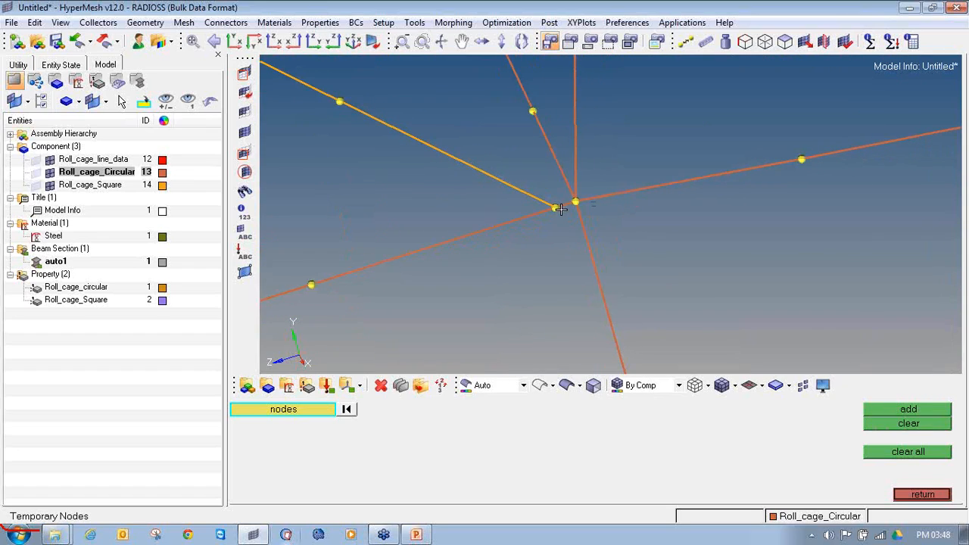
{"action": "key", "text": "F2"}
{"action": "left_click", "coordinate": [525, 218]}
{"action": "left_click", "coordinate": [589, 201]}
{"action": "left_click", "coordinate": [583, 220]}
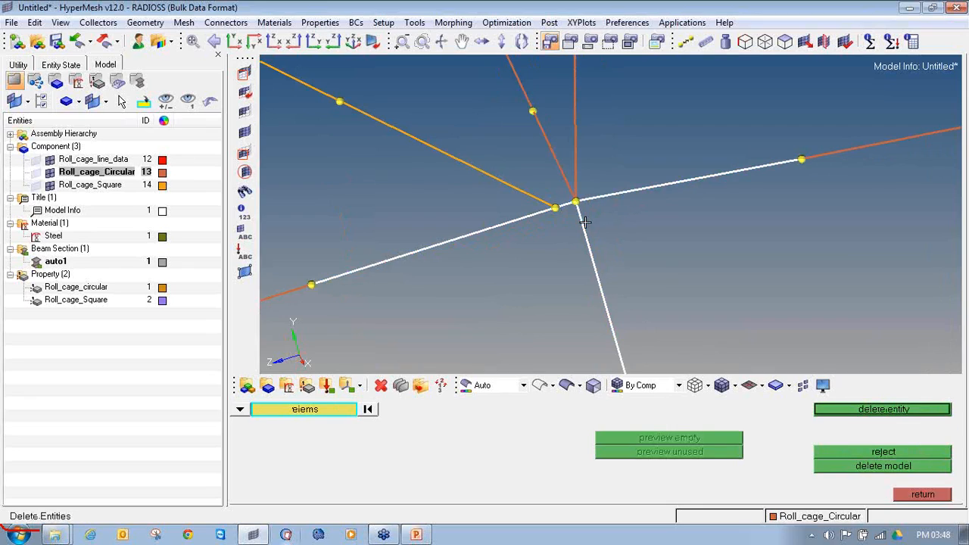
{"action": "left_click", "coordinate": [561, 162]}
{"action": "left_click", "coordinate": [573, 151]}
{"action": "scroll", "coordinate": [573, 150], "scroll_direction": "down", "scroll_amount": 4, "text": "ctrl"}
{"action": "left_click_drag", "start_coordinate": [574, 207], "coordinate": [598, 191], "text": "ctrl"}
{"action": "left_click", "coordinate": [555, 163]}
{"action": "right_click", "coordinate": [557, 165]}
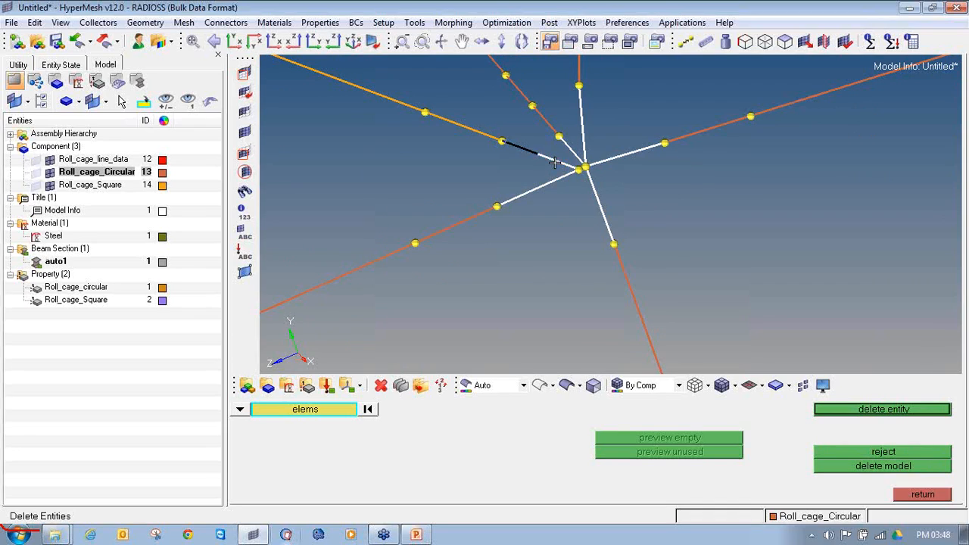
{"action": "scroll", "coordinate": [574, 178], "scroll_direction": "up", "scroll_amount": 4, "text": "ctrl"}
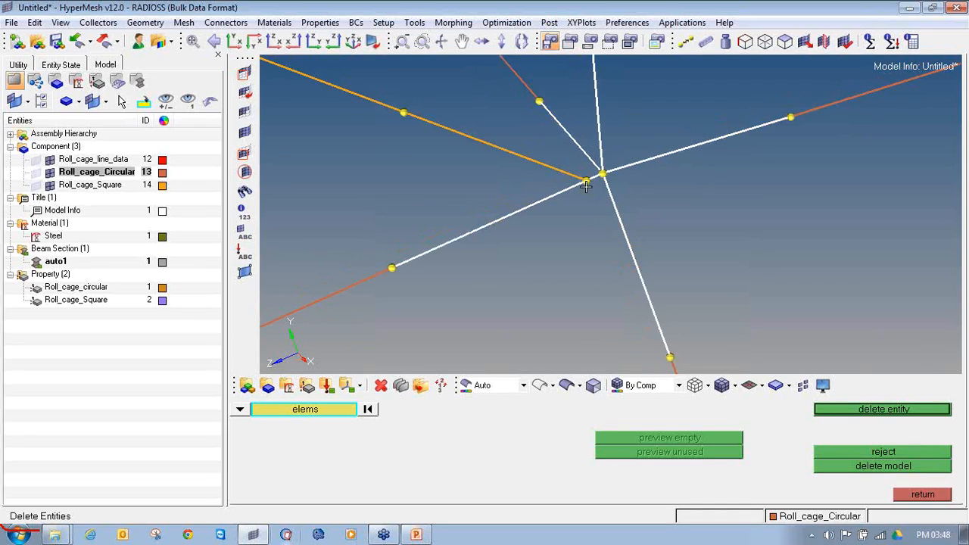
{"action": "left_click", "coordinate": [368, 410]}
Delete the last bar of the diagonal square tube next to the circular junction
{"action": "left_click", "coordinate": [492, 148]}
{"action": "middle_click", "coordinate": [492, 148]}
{"action": "scroll", "coordinate": [492, 149], "scroll_direction": "down", "scroll_amount": 3}
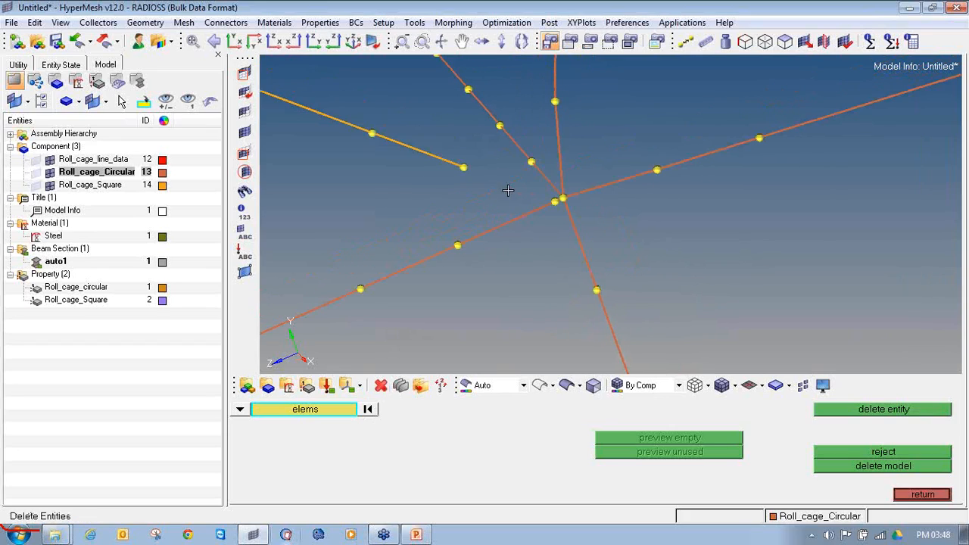
{"action": "left_click", "coordinate": [908, 495]}
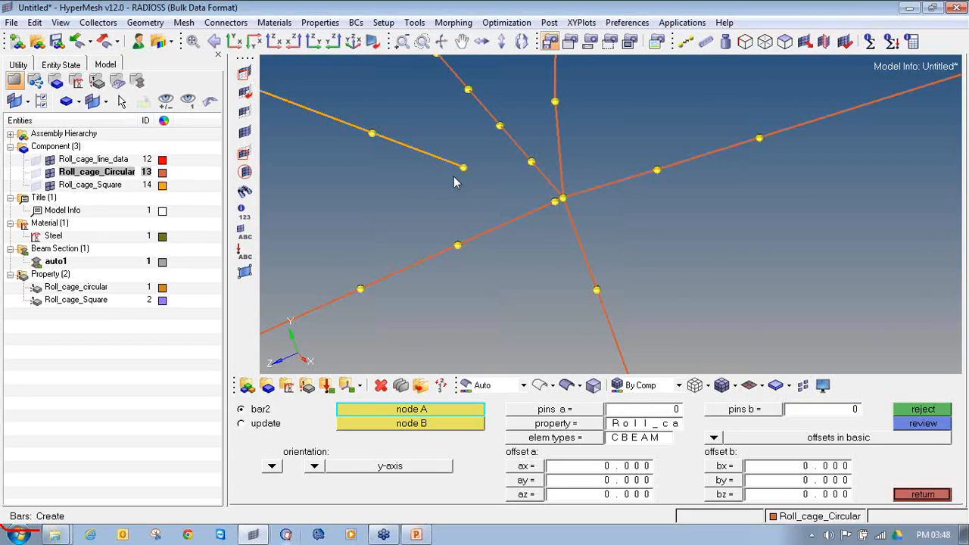
Make Roll_cage_Square the current component and create a CBEAM bar from the square tube's end to the circular junction node
{"action": "right_click", "coordinate": [97, 185]}
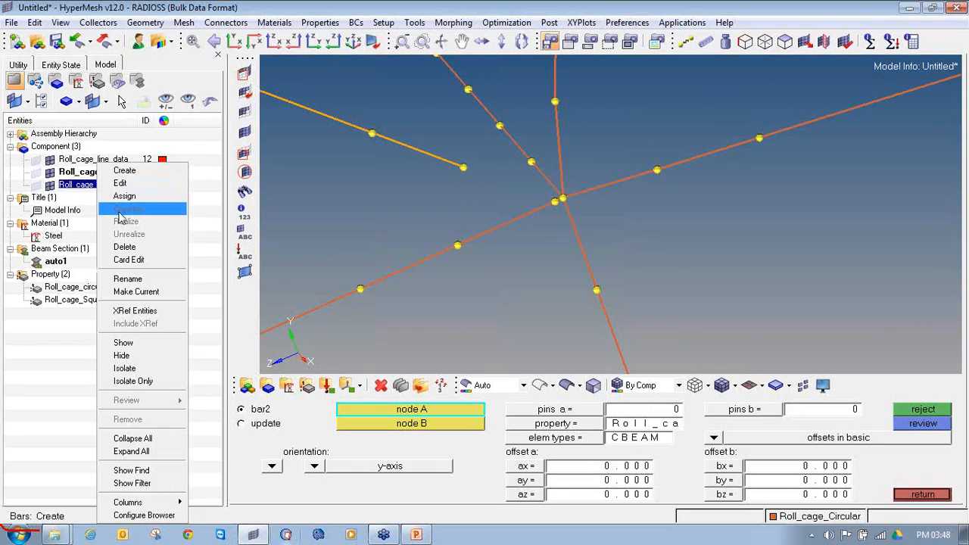
{"action": "left_click", "coordinate": [151, 292]}
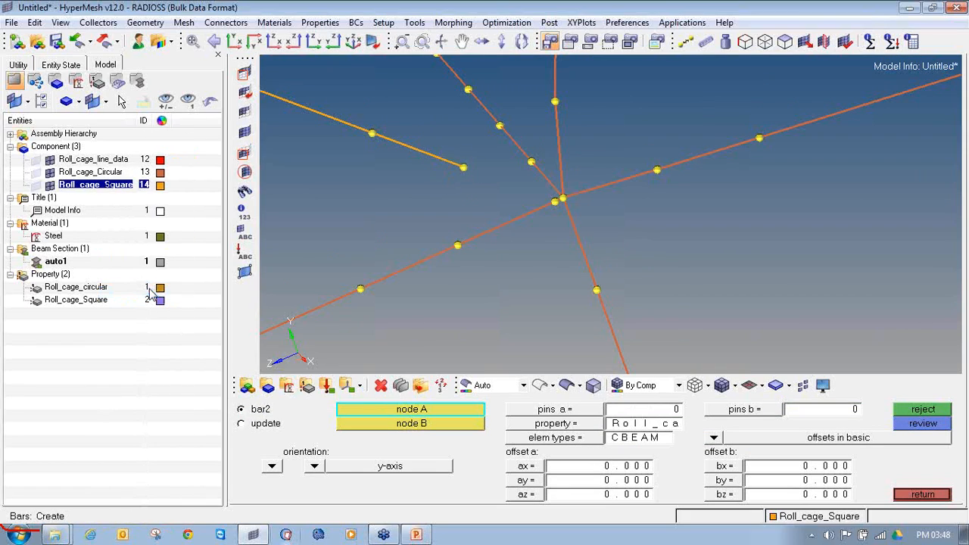
{"action": "left_click", "coordinate": [598, 426]}
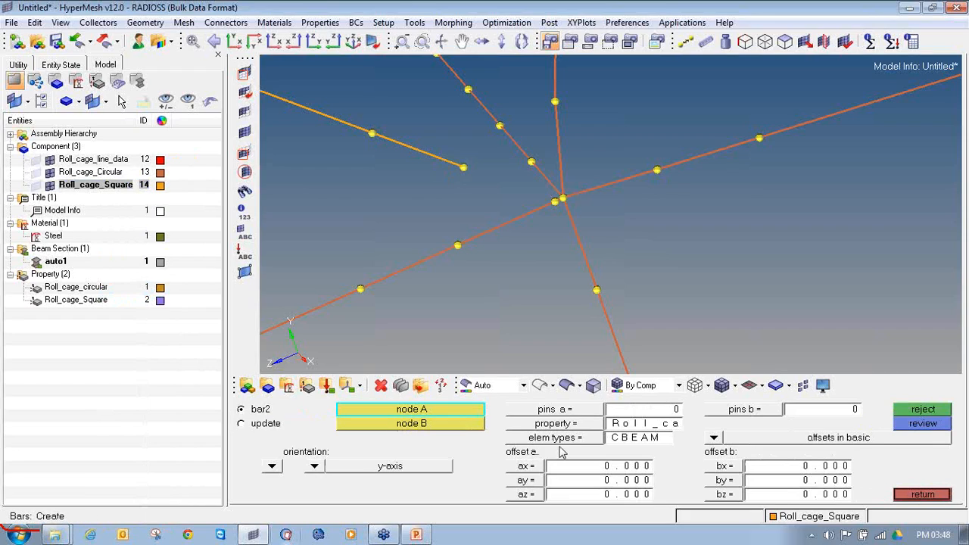
{"action": "left_click", "coordinate": [560, 439]}
{"action": "left_click", "coordinate": [608, 439]}
{"action": "left_click", "coordinate": [464, 168]}
{"action": "scroll", "coordinate": [552, 203], "scroll_direction": "up", "scroll_amount": 3}
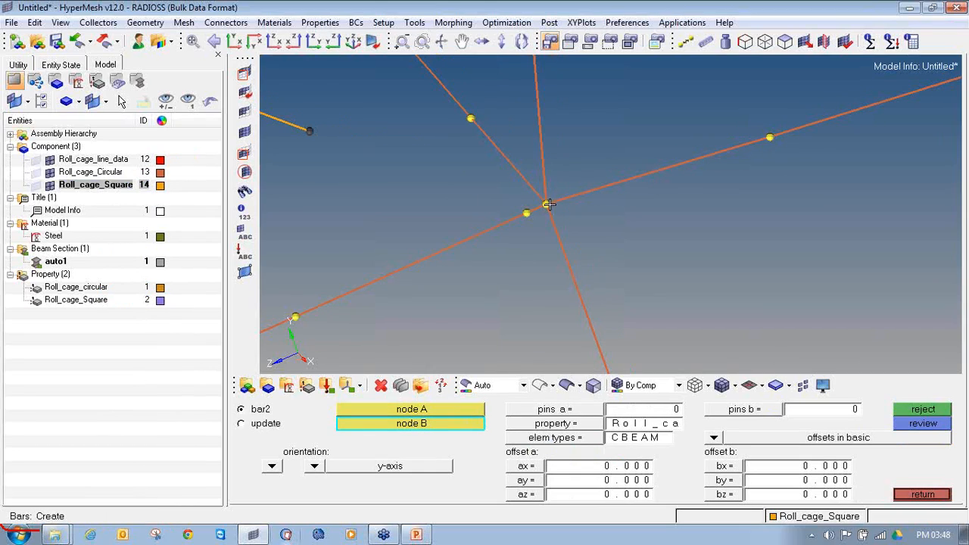
{"action": "left_click", "coordinate": [547, 203]}
{"action": "scroll", "coordinate": [566, 230], "scroll_direction": "down", "scroll_amount": 2}
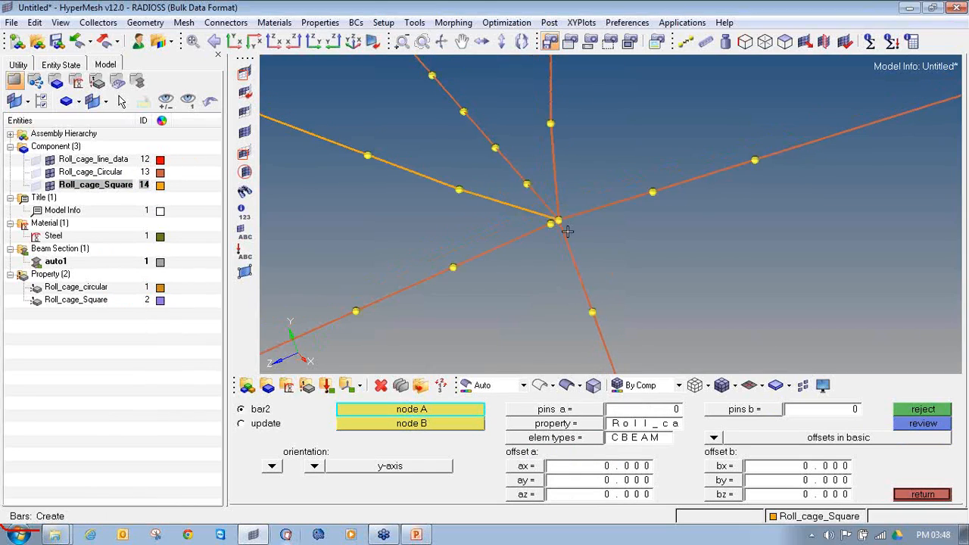
{"action": "left_click", "coordinate": [919, 495]}
Clear the temporary nodes around the junction of the reconnected diagonal square tube
{"action": "scroll", "coordinate": [595, 196], "scroll_direction": "down", "scroll_amount": 2}
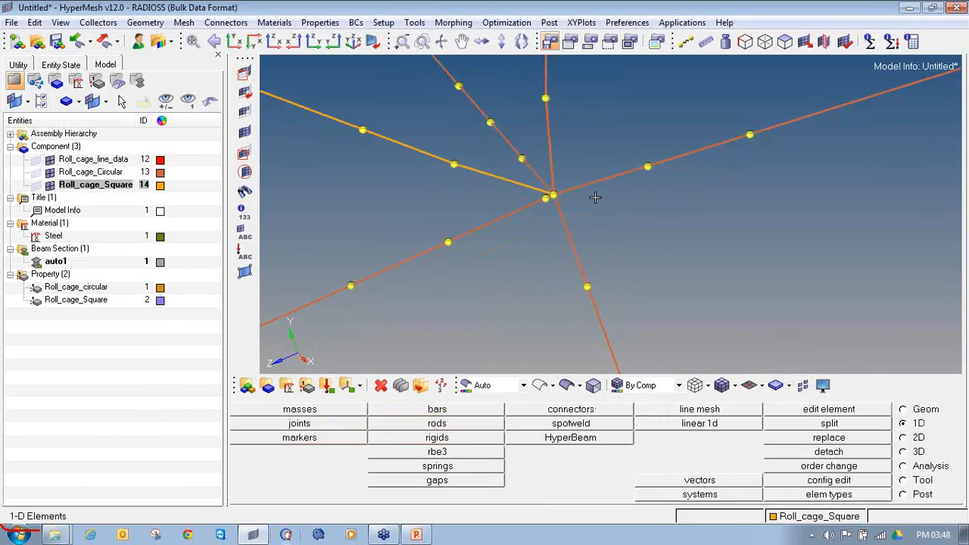
{"action": "key", "text": "shift+F2"}
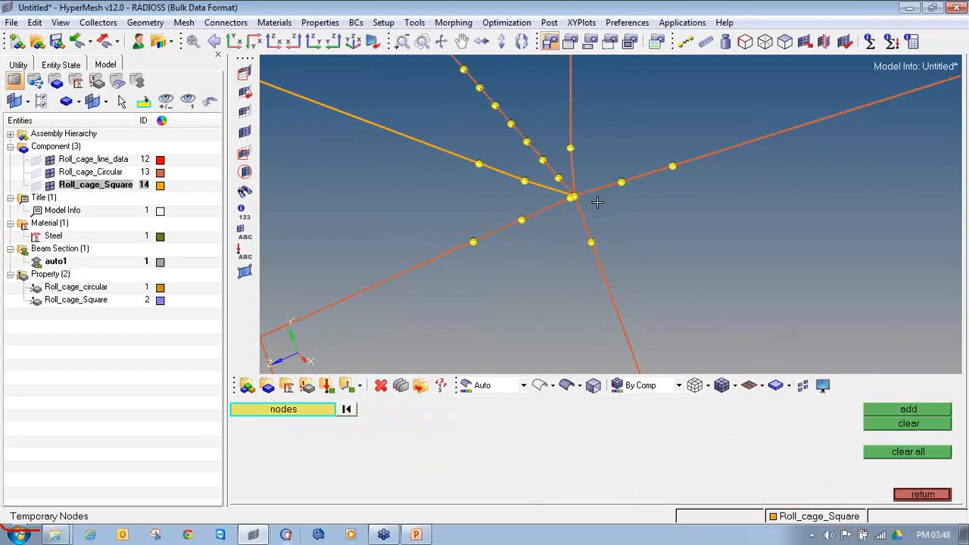
{"action": "scroll", "coordinate": [597, 203], "scroll_direction": "down", "scroll_amount": 2}
{"action": "left_click_drag", "start_coordinate": [676, 289], "coordinate": [487, 92], "text": "shift"}
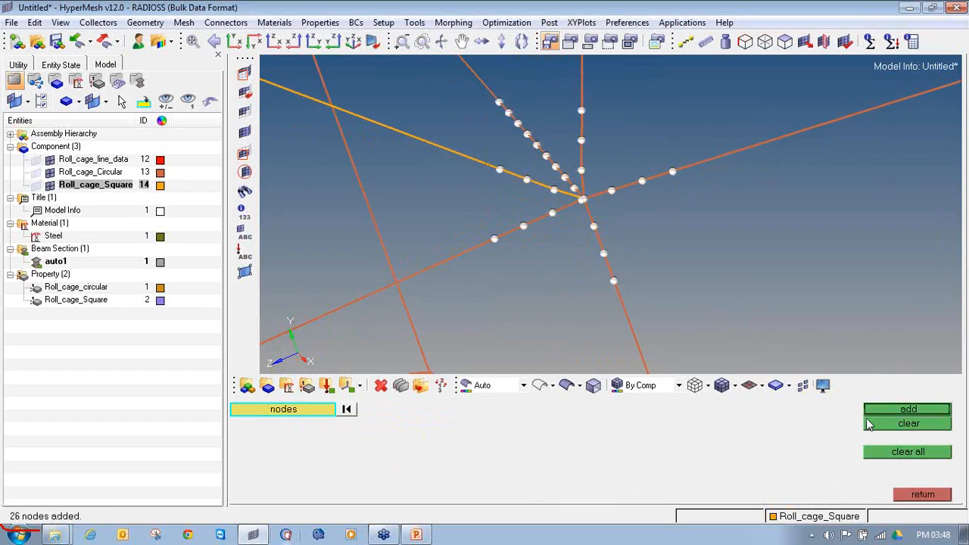
{"action": "left_click", "coordinate": [865, 413]}
Add temporary nodes around the circular junction at the far end of the other diagonal square tube
{"action": "scroll", "coordinate": [614, 279], "scroll_direction": "up", "scroll_amount": 4}
{"action": "scroll", "coordinate": [554, 201], "scroll_direction": "up", "scroll_amount": 4}
{"action": "left_click_drag", "start_coordinate": [496, 172], "coordinate": [684, 325], "text": "shift"}
{"action": "middle_click", "coordinate": [679, 319]}
{"action": "scroll", "coordinate": [552, 227], "scroll_direction": "up", "scroll_amount": 3}
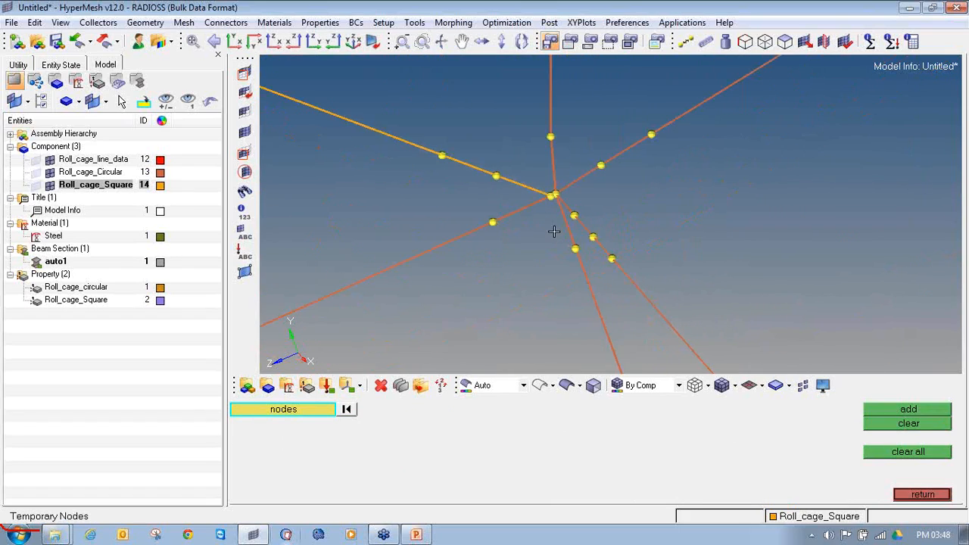
Delete the other diagonal square tube's last bar next to its circular junction
{"action": "left_click", "coordinate": [380, 385]}
{"action": "left_click", "coordinate": [496, 152]}
{"action": "middle_click", "coordinate": [495, 152]}
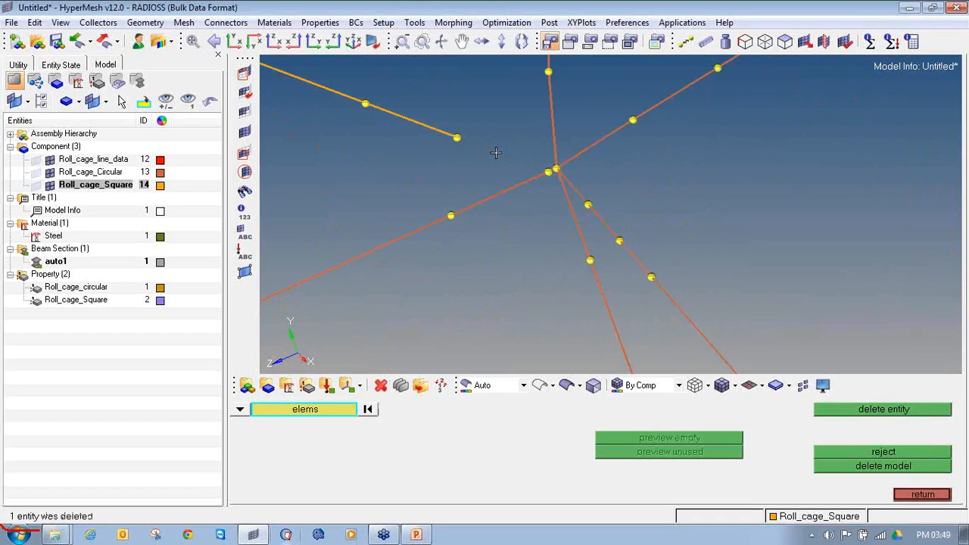
{"action": "key", "text": "shift+F2"}
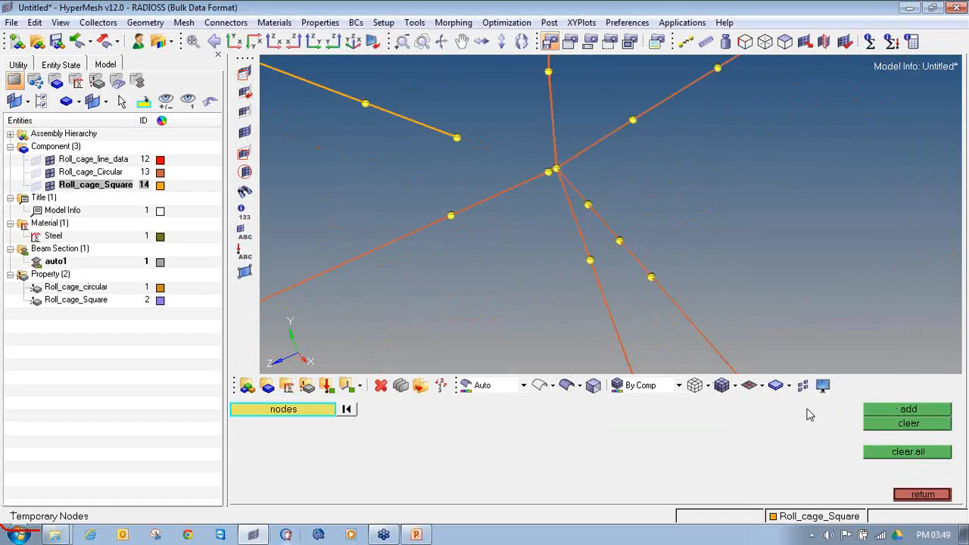
{"action": "left_click", "coordinate": [899, 496]}
Create a CBEAM bar with the Roll_cage_Square property from the other diagonal square tube's end to the circular junction node
{"action": "left_click", "coordinate": [438, 410]}
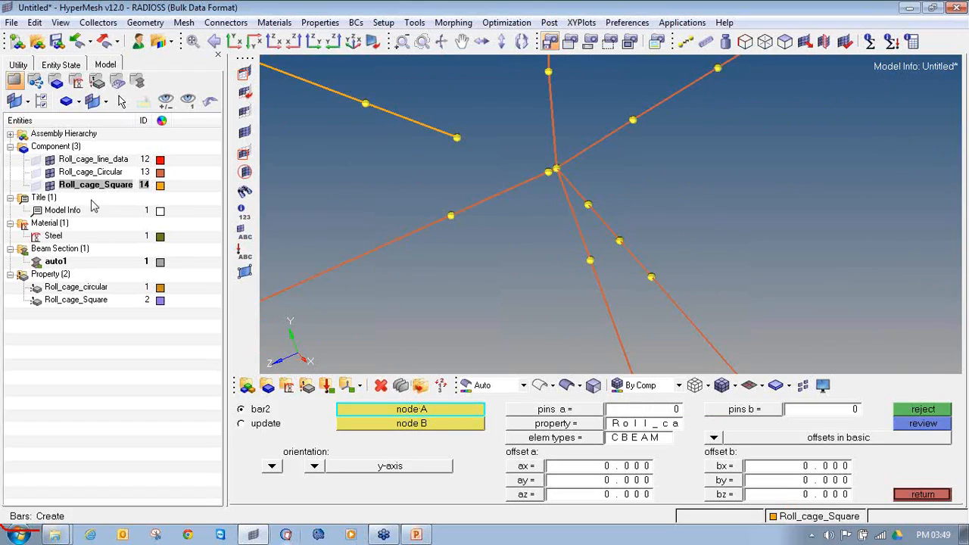
{"action": "left_click", "coordinate": [522, 424]}
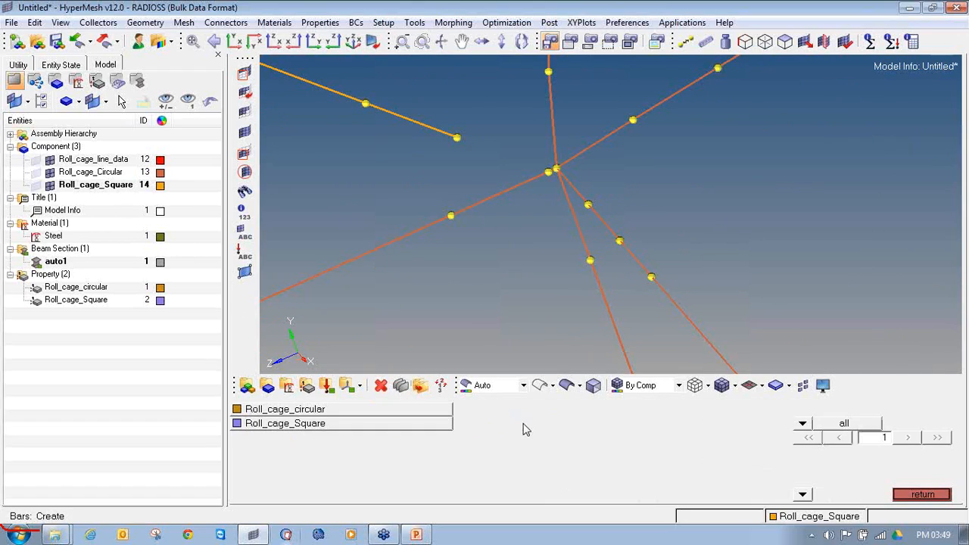
{"action": "left_click", "coordinate": [371, 425]}
{"action": "left_click", "coordinate": [584, 439]}
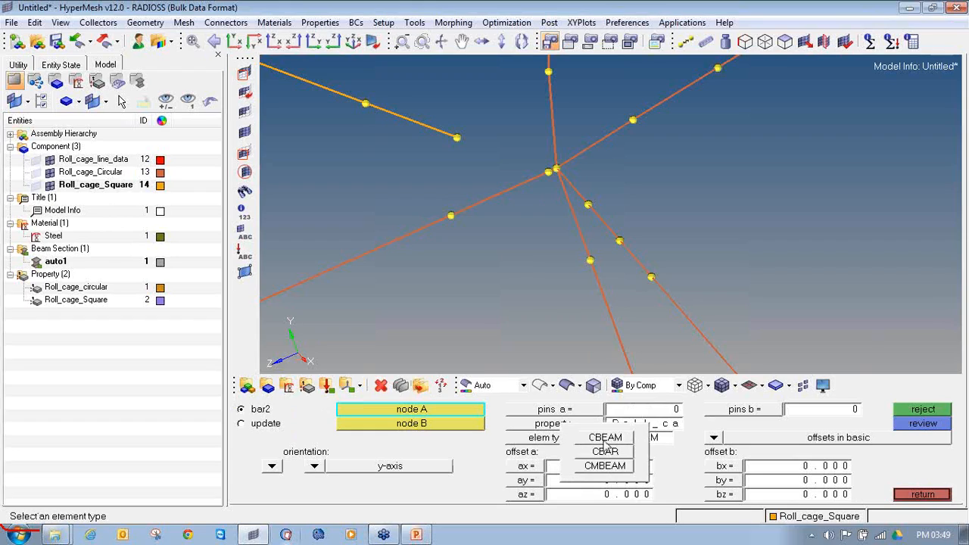
{"action": "left_click", "coordinate": [605, 439]}
{"action": "left_click", "coordinate": [456, 138]}
{"action": "scroll", "coordinate": [560, 162], "scroll_direction": "up", "scroll_amount": 3}
{"action": "left_click", "coordinate": [573, 145]}
Clear the temporary nodes around the other diagonal square tube's reconnected junction
{"action": "scroll", "coordinate": [583, 163], "scroll_direction": "down", "scroll_amount": 5}
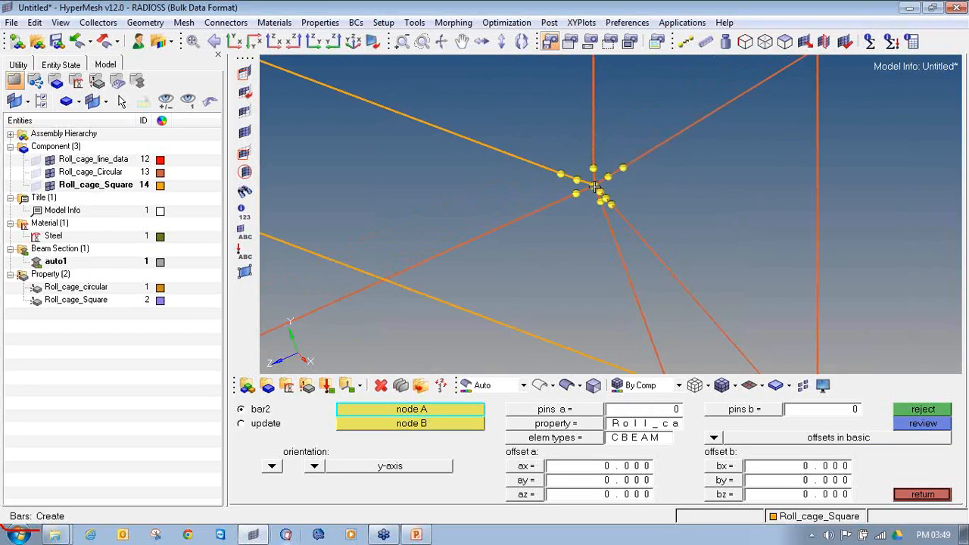
{"action": "key", "text": "shift+F2"}
{"action": "left_click_drag", "start_coordinate": [552, 143], "coordinate": [646, 233], "text": "shift"}
{"action": "left_click", "coordinate": [900, 429]}
Add temporary nodes around the front roof corner where the upper square tube meets the circular tubes
{"action": "scroll", "coordinate": [591, 201], "scroll_direction": "down", "scroll_amount": 10}
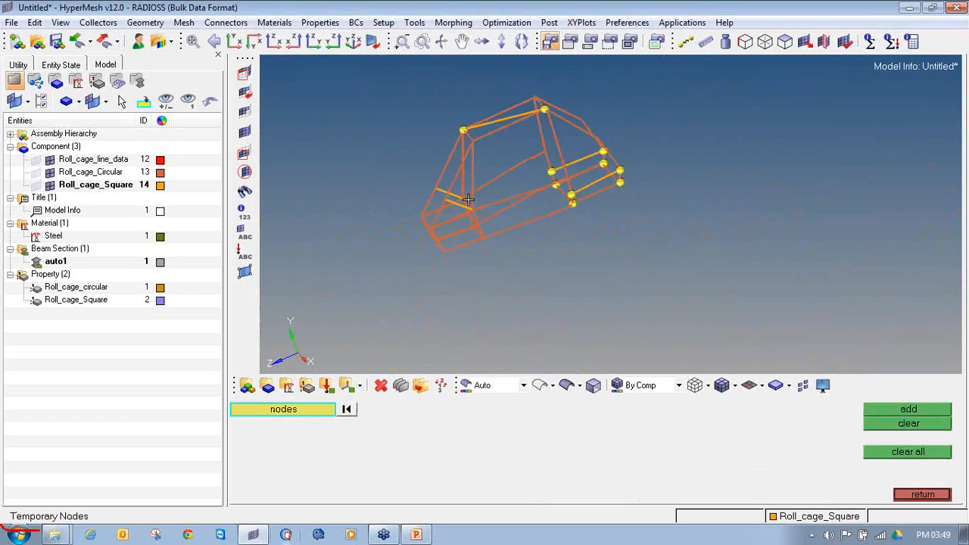
{"action": "left_click_drag", "start_coordinate": [494, 256], "coordinate": [475, 196], "text": "ctrl"}
{"action": "scroll", "coordinate": [471, 139], "scroll_direction": "up", "scroll_amount": 9, "text": "ctrl"}
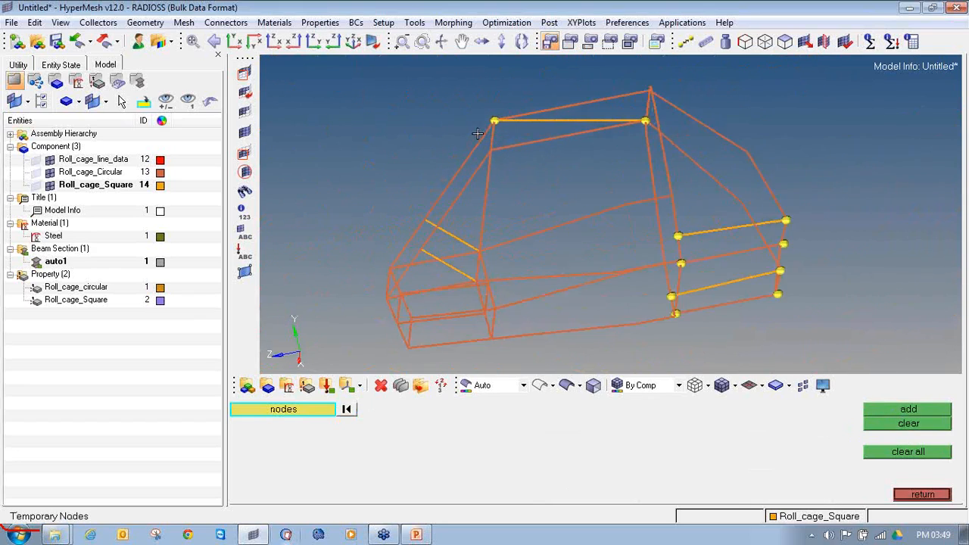
{"action": "scroll", "coordinate": [496, 108], "scroll_direction": "up", "scroll_amount": 5, "text": "ctrl"}
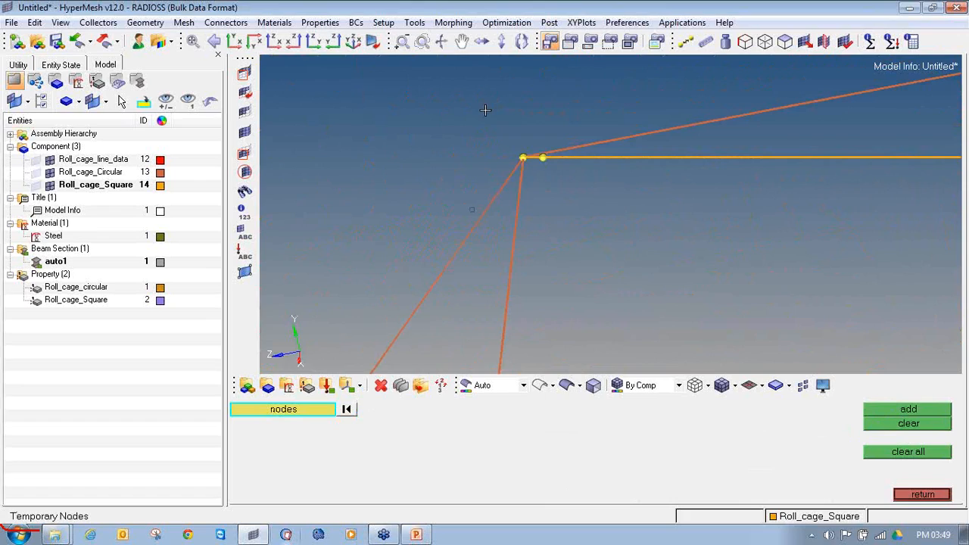
{"action": "left_click_drag", "start_coordinate": [513, 137], "coordinate": [584, 221], "text": "shift"}
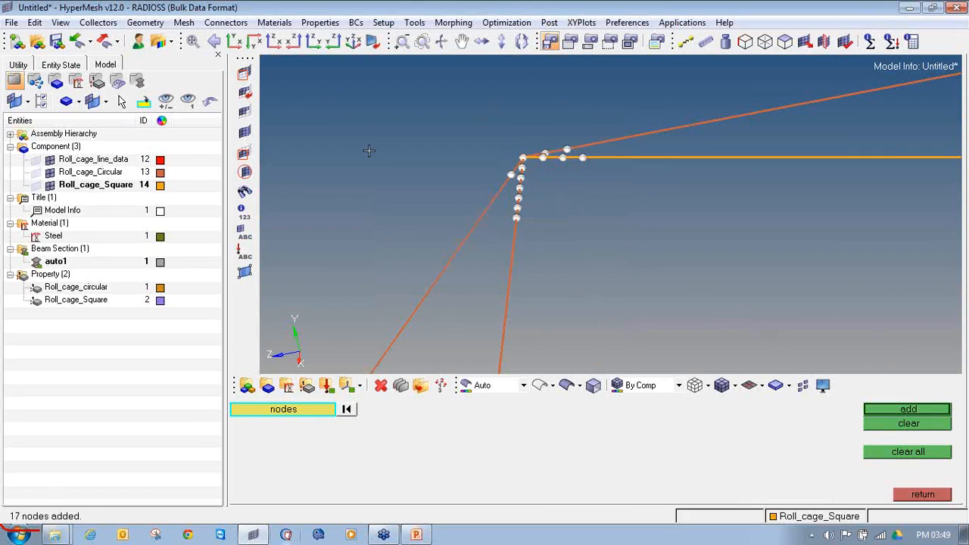
{"action": "middle_click", "coordinate": [508, 161]}
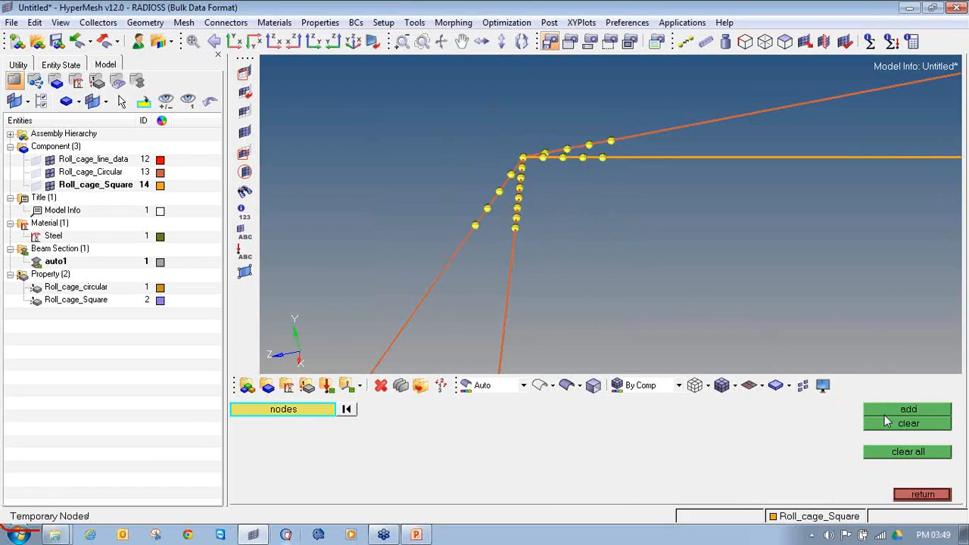
{"action": "left_click_drag", "start_coordinate": [536, 190], "coordinate": [610, 214], "text": "ctrl"}
{"action": "scroll", "coordinate": [485, 117], "scroll_direction": "up", "scroll_amount": 7, "text": "ctrl"}
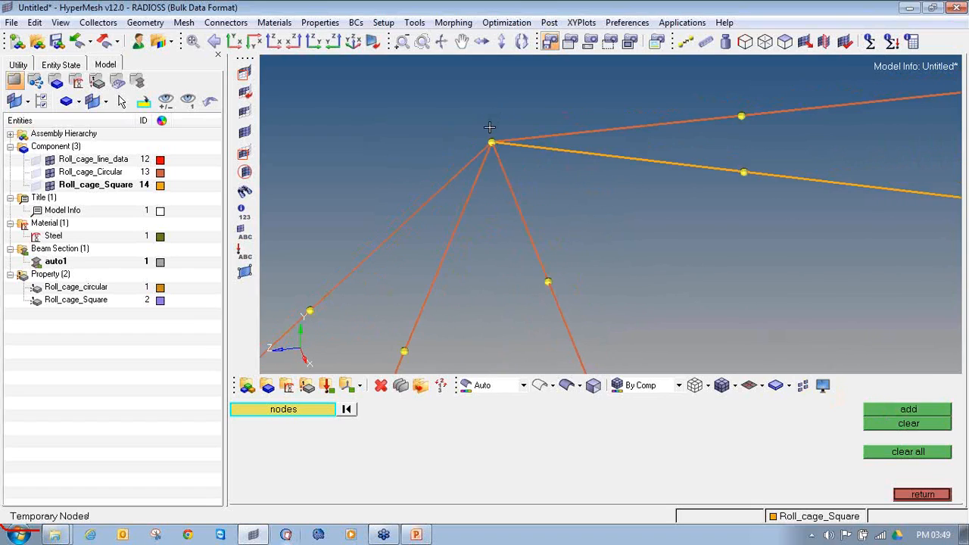
Delete the four circular bars and one square bar that meet at the front roof corner node
{"action": "left_click_drag", "start_coordinate": [494, 154], "coordinate": [507, 223], "text": "ctrl"}
{"action": "key", "text": "F2"}
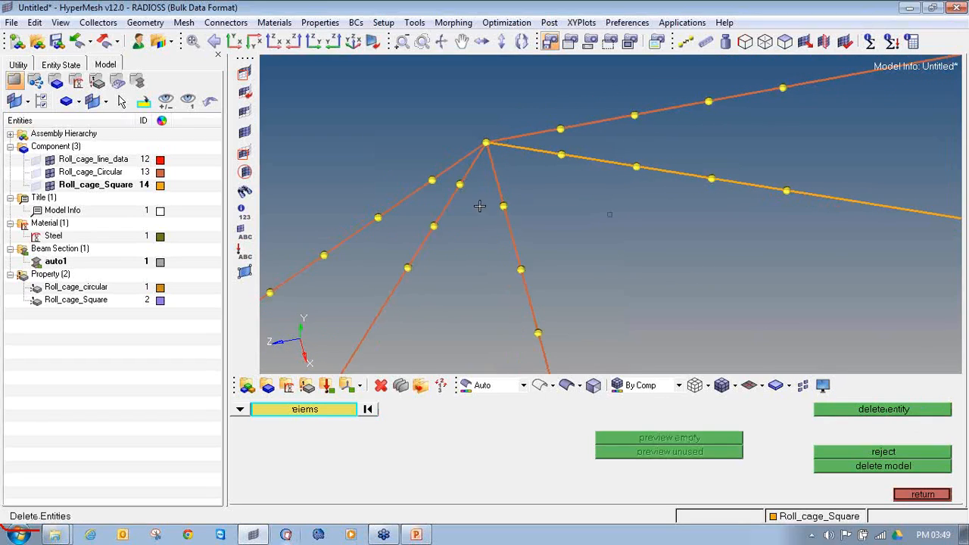
{"action": "left_click", "coordinate": [467, 159]}
{"action": "left_click", "coordinate": [476, 161]}
{"action": "left_click", "coordinate": [493, 164]}
{"action": "left_click", "coordinate": [511, 148]}
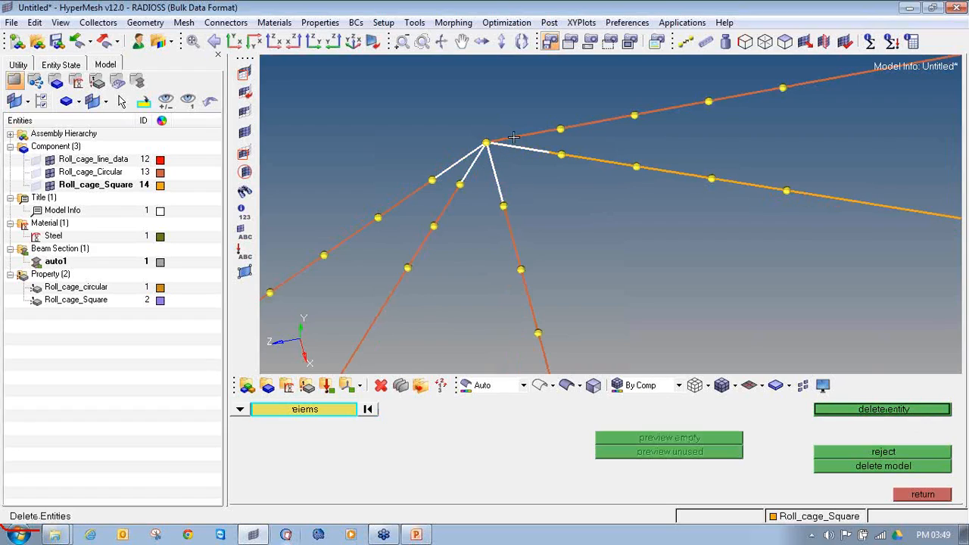
{"action": "left_click", "coordinate": [514, 138]}
{"action": "middle_click", "coordinate": [507, 180]}
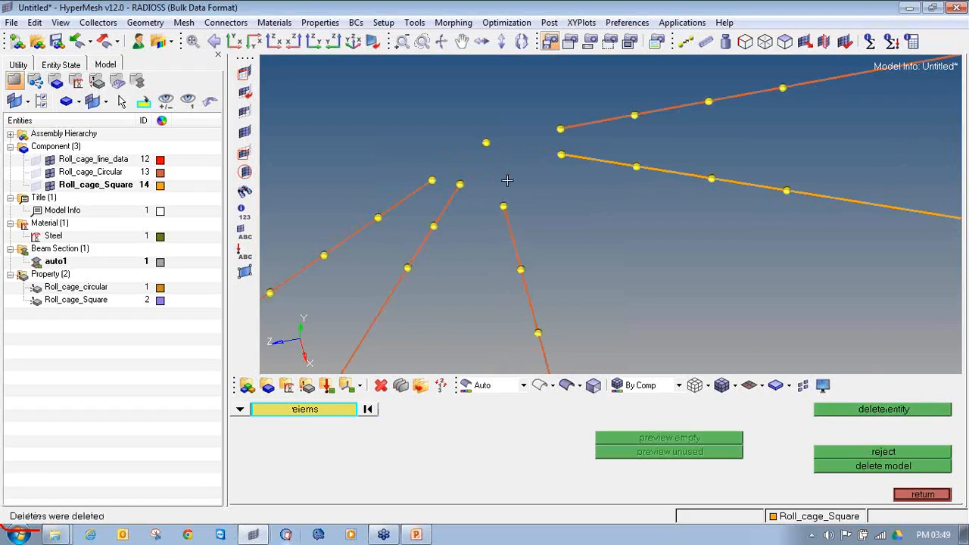
{"action": "left_click", "coordinate": [913, 496]}
{"action": "left_click", "coordinate": [920, 495]}
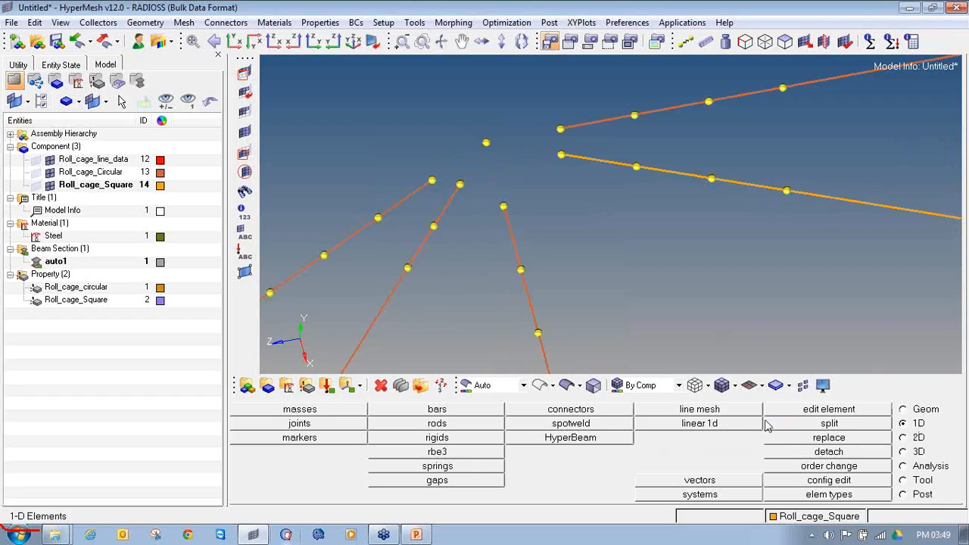
Create a CBEAM bar with the Roll_cage_Square property from the upper square tube's end to the front roof corner node
{"action": "left_click", "coordinate": [499, 414]}
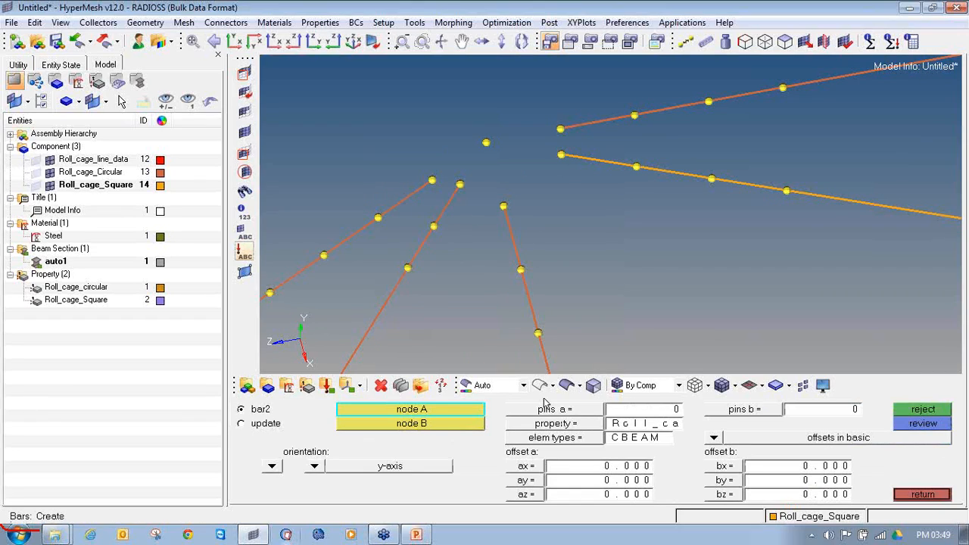
{"action": "left_click", "coordinate": [573, 428]}
{"action": "left_click", "coordinate": [398, 426]}
{"action": "left_click", "coordinate": [567, 439]}
{"action": "left_click", "coordinate": [605, 438]}
{"action": "left_click", "coordinate": [561, 154]}
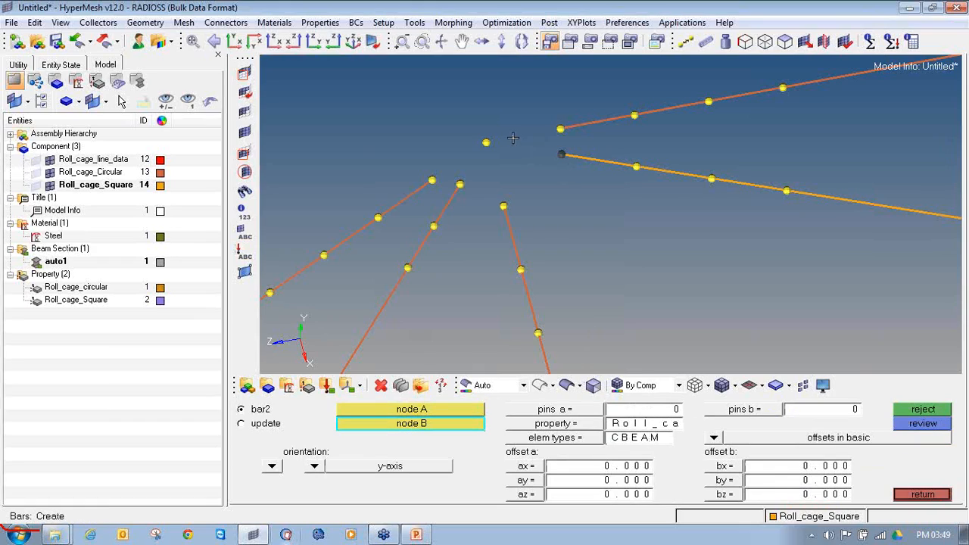
{"action": "left_click", "coordinate": [485, 144]}
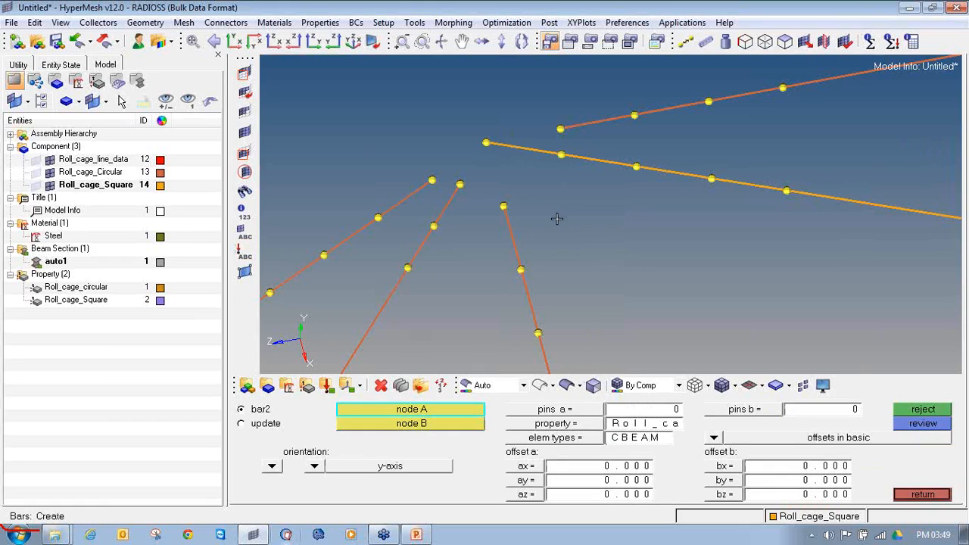
Make Roll_cage_Circular current and create a CBEAM bar with the Roll_cage_circular property from the upper circular tube's end to the roof corner node
{"action": "right_click", "coordinate": [83, 176]}
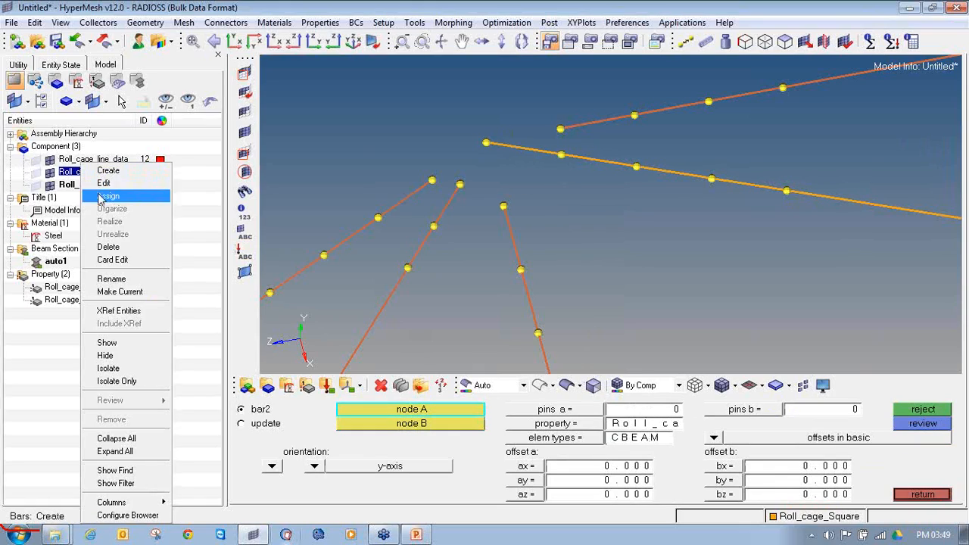
{"action": "left_click", "coordinate": [113, 292]}
{"action": "left_click", "coordinate": [531, 425]}
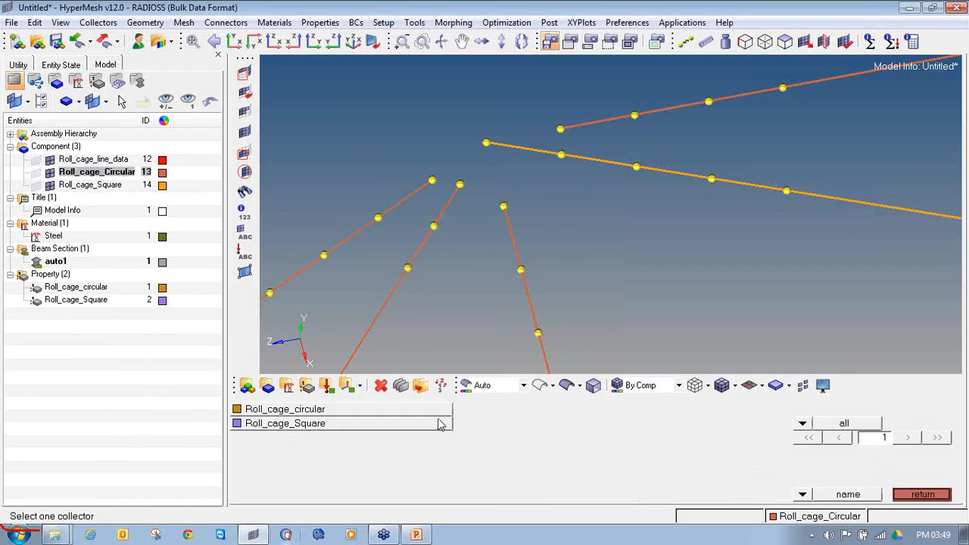
{"action": "left_click", "coordinate": [430, 413]}
{"action": "left_click", "coordinate": [606, 439]}
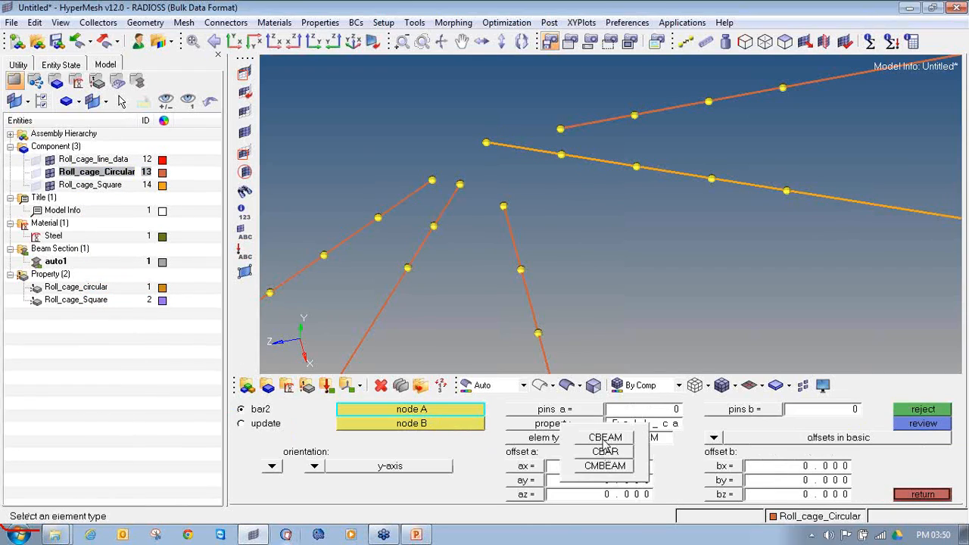
{"action": "left_click", "coordinate": [605, 438]}
{"action": "mouse_move", "coordinate": [560, 135]}
{"action": "left_mouse_down", "text": "ctrl"}
{"action": "mouse_move", "coordinate": [474, 218]}
{"action": "mouse_move", "coordinate": [413, 210]}
{"action": "mouse_move", "coordinate": [620, 220]}
{"action": "mouse_move", "coordinate": [629, 202]}
{"action": "mouse_move", "coordinate": [644, 207]}
{"action": "mouse_move", "coordinate": [628, 193]}
{"action": "left_mouse_up", "text": "ctrl"}
{"action": "left_click", "coordinate": [579, 100]}
{"action": "left_click", "coordinate": [502, 100]}
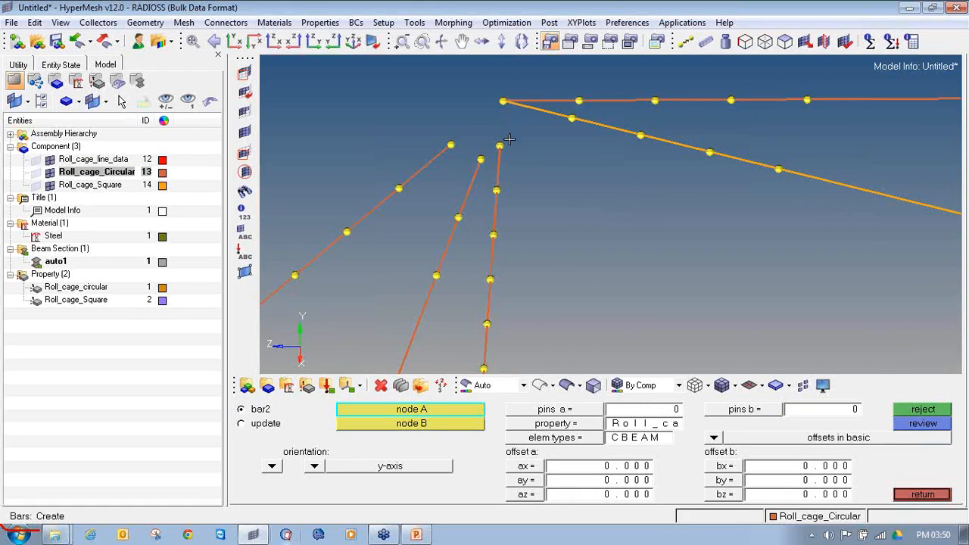
Create bars from the three remaining circular tube ends to the roof corner node, using z-axis orientation for the last one
{"action": "left_click", "coordinate": [499, 145]}
{"action": "left_click", "coordinate": [503, 101]}
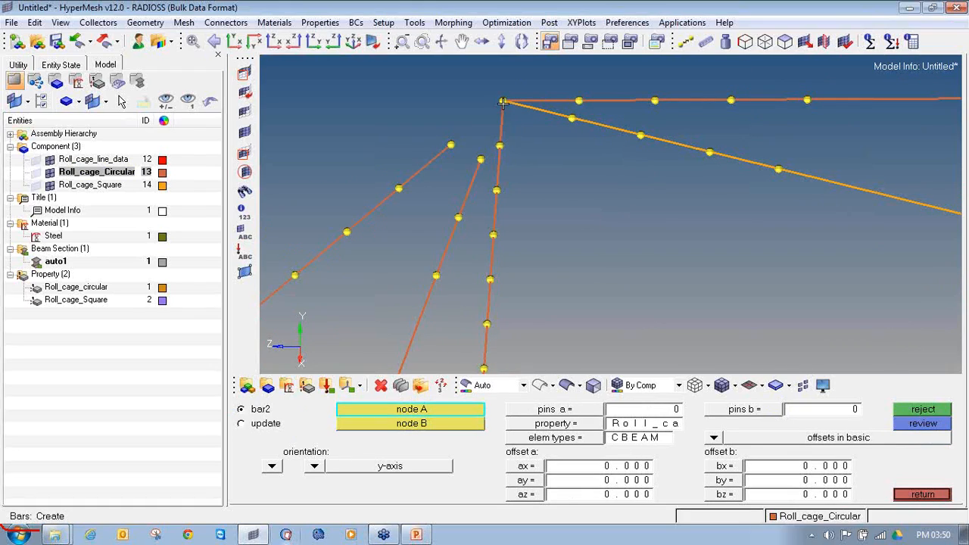
{"action": "left_click", "coordinate": [449, 145]}
{"action": "left_click", "coordinate": [501, 101]}
{"action": "left_click", "coordinate": [314, 466]}
{"action": "left_click", "coordinate": [302, 443]}
{"action": "left_click", "coordinate": [480, 160]}
{"action": "left_click", "coordinate": [504, 100]}
Clear the temporary nodes around the reconnected front roof corner
{"action": "scroll", "coordinate": [504, 106], "scroll_direction": "down", "scroll_amount": 3}
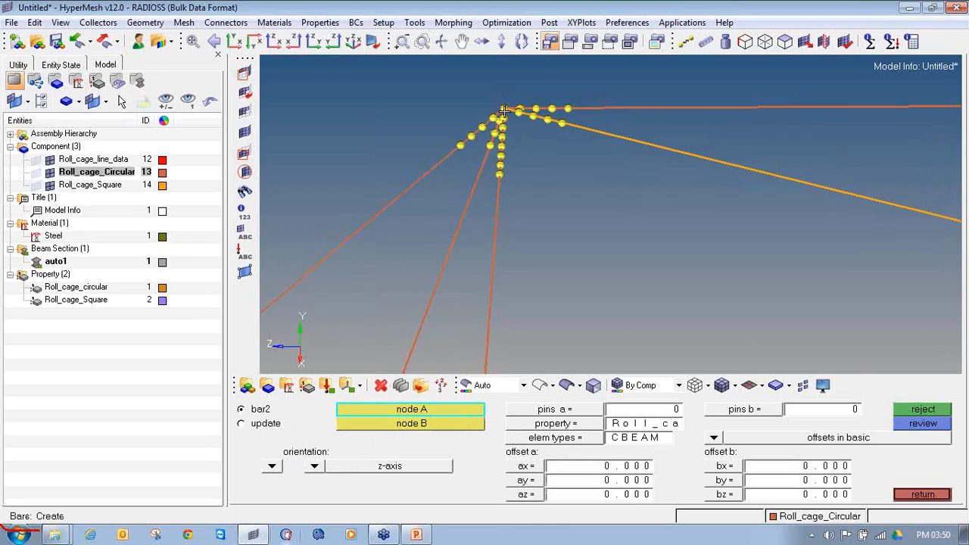
{"action": "key", "text": "shift+F2"}
{"action": "left_click_drag", "start_coordinate": [638, 236], "coordinate": [423, 73], "text": "shift"}
{"action": "left_click", "coordinate": [878, 428]}
{"action": "right_click_drag", "start_coordinate": [476, 96], "coordinate": [423, 98], "text": "ctrl"}
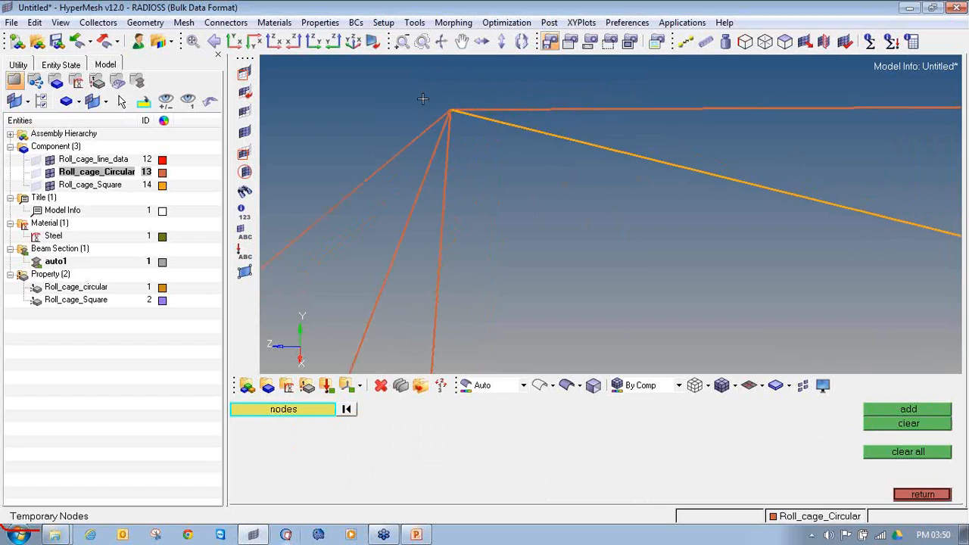
{"action": "left_click", "coordinate": [921, 494]}
Add temporary nodes around the other roof junction, where the other end of the square tube meets the circular tubes
{"action": "right_click_drag", "start_coordinate": [448, 170], "coordinate": [470, 196], "text": "ctrl"}
{"action": "scroll", "coordinate": [470, 197], "scroll_direction": "down", "scroll_amount": 8, "text": "ctrl"}
{"action": "scroll", "coordinate": [686, 238], "scroll_direction": "up", "scroll_amount": 3, "text": "ctrl"}
{"action": "right_click_drag", "start_coordinate": [686, 238], "coordinate": [623, 211], "text": "ctrl"}
{"action": "left_click_drag", "start_coordinate": [623, 211], "coordinate": [596, 220], "text": "ctrl"}
{"action": "key", "text": "shift+F2"}
{"action": "left_click_drag", "start_coordinate": [557, 188], "coordinate": [447, 130], "text": "ctrl"}
{"action": "middle_click", "coordinate": [449, 132]}
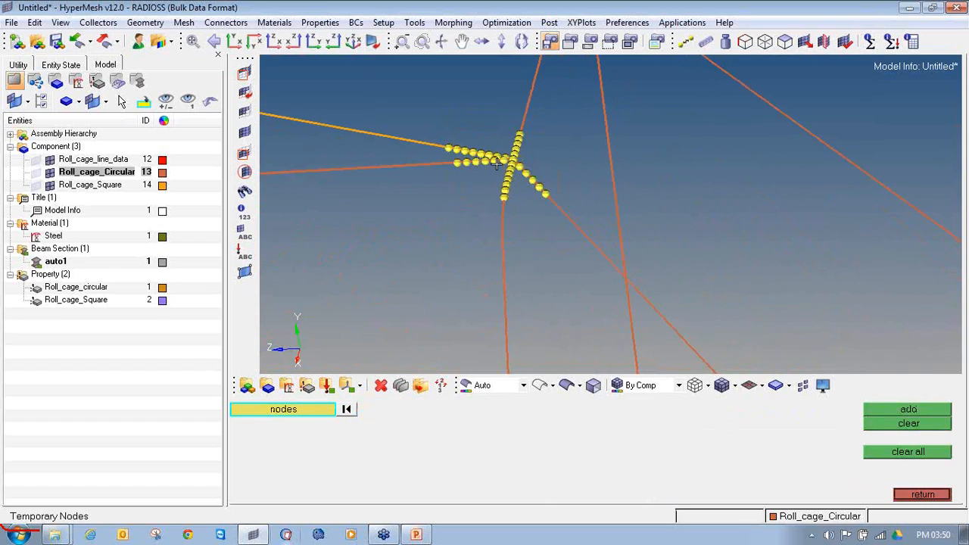
{"action": "scroll", "coordinate": [505, 149], "scroll_direction": "up", "scroll_amount": 4, "text": "ctrl"}
{"action": "scroll", "coordinate": [555, 153], "scroll_direction": "up", "scroll_amount": 3, "text": "ctrl"}
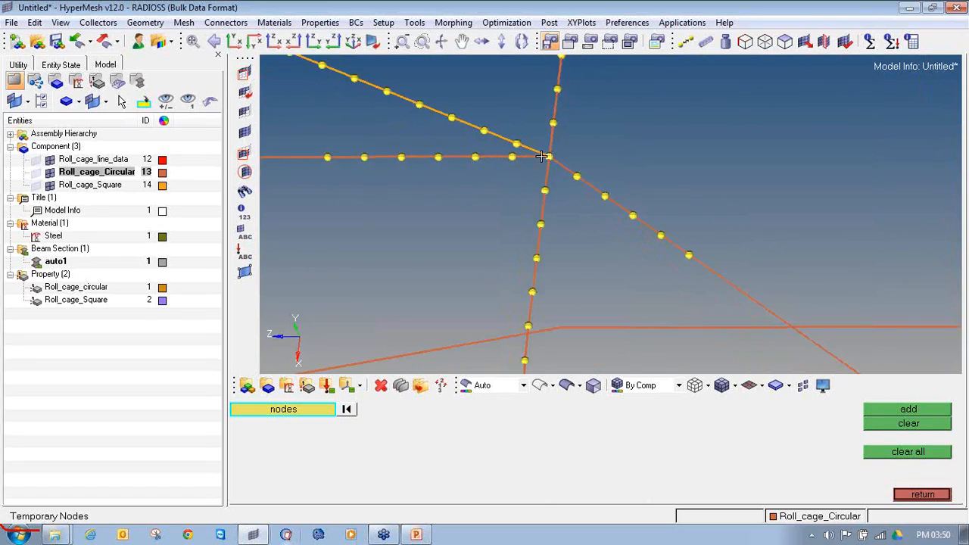
Delete the four circular bars and one square bar that meet at this roof junction
{"action": "key", "text": "F2"}
{"action": "left_click", "coordinate": [541, 156]}
{"action": "left_click", "coordinate": [546, 148]}
{"action": "left_click", "coordinate": [566, 140]}
{"action": "left_click", "coordinate": [585, 176]}
{"action": "left_click", "coordinate": [564, 178]}
{"action": "middle_click", "coordinate": [558, 179]}
{"action": "scroll", "coordinate": [559, 179], "scroll_direction": "down", "scroll_amount": 5, "text": "ctrl"}
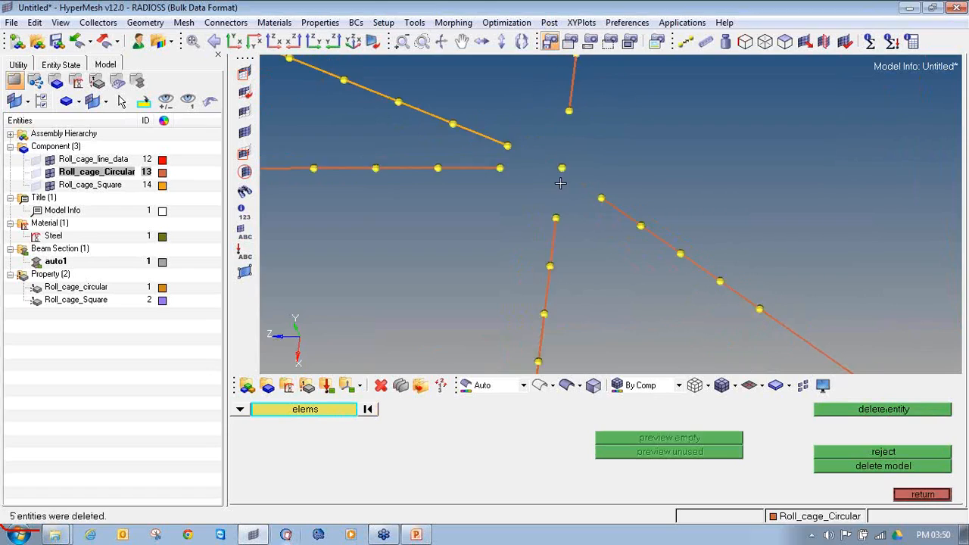
{"action": "left_click", "coordinate": [921, 494]}
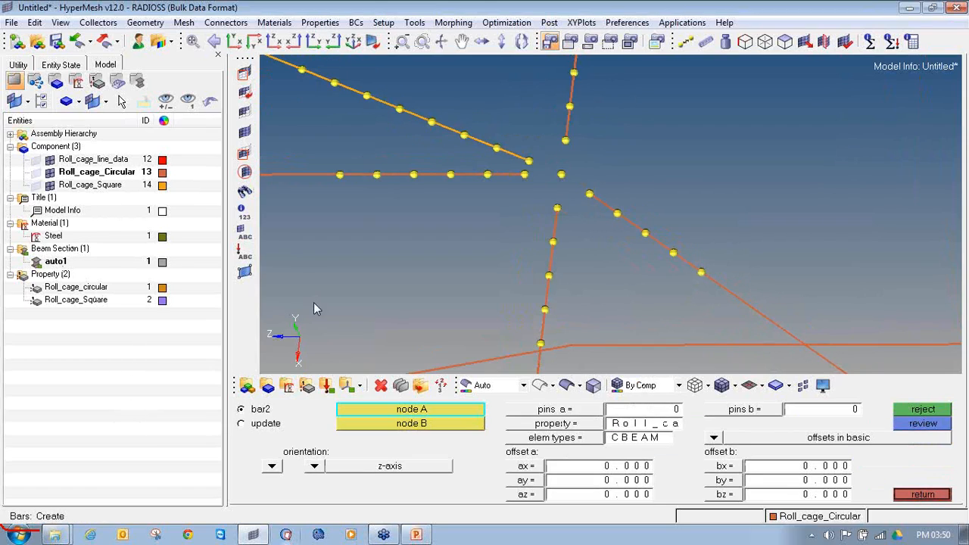
Create a CBEAM bar with the Roll_cage_circular property from the horizontal circular tube's end to the junction node
{"action": "scroll", "coordinate": [509, 183], "scroll_direction": "up", "scroll_amount": 3}
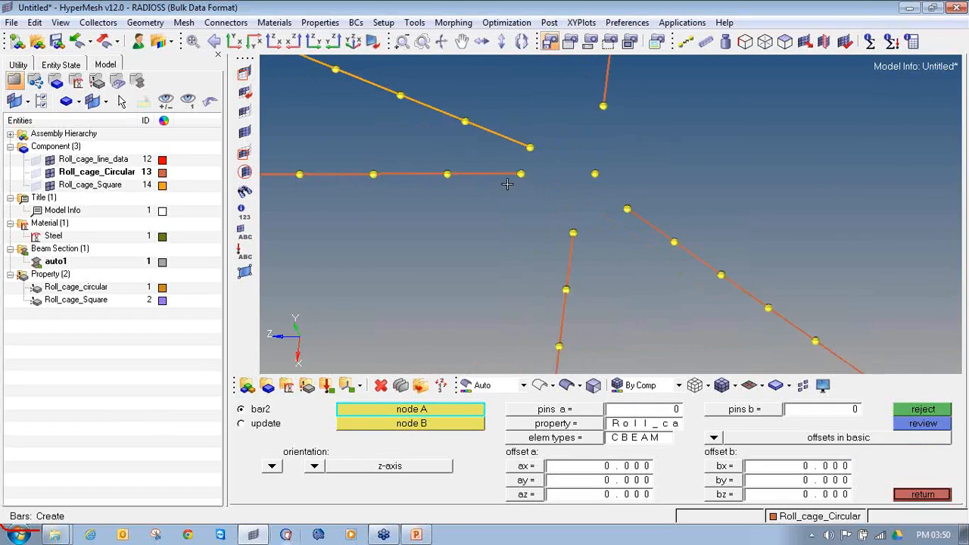
{"action": "left_click", "coordinate": [558, 427]}
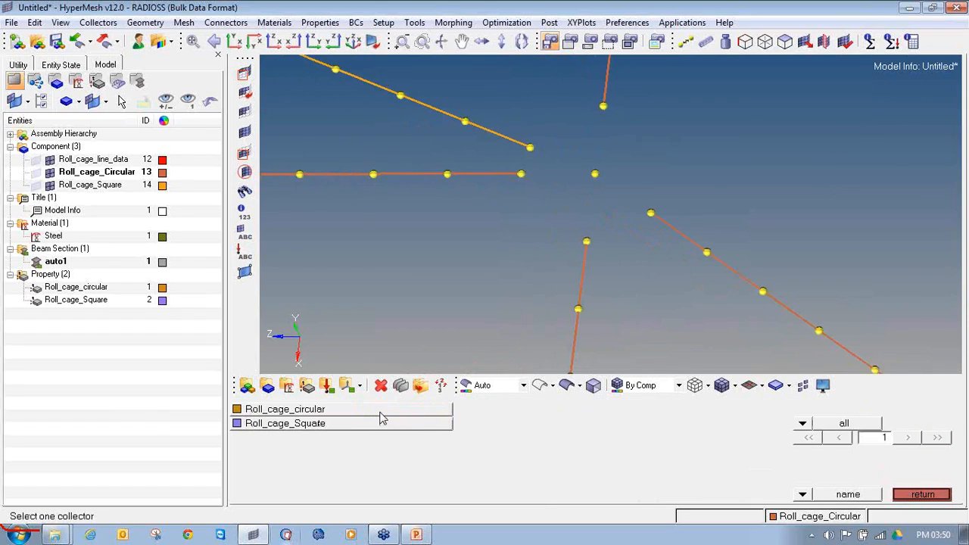
{"action": "left_click", "coordinate": [381, 412]}
{"action": "left_click", "coordinate": [550, 439]}
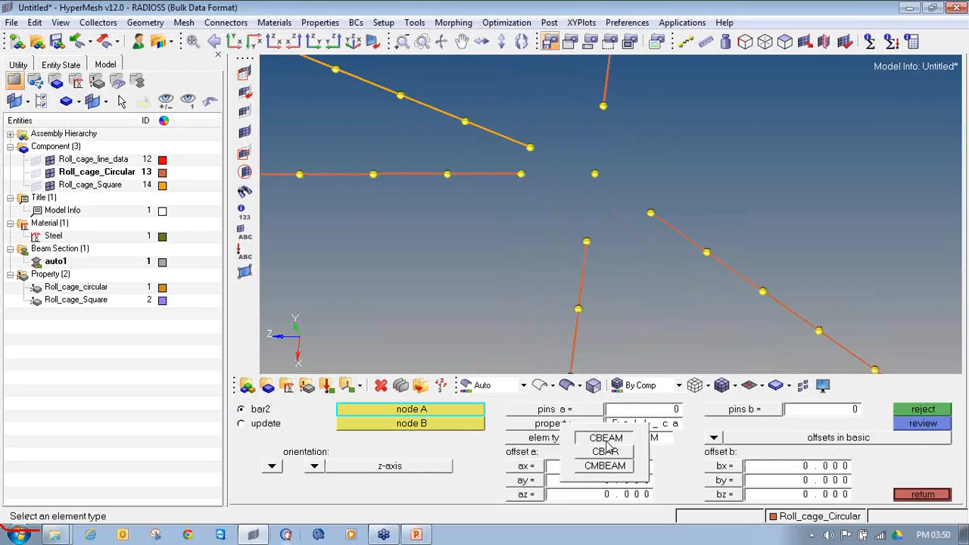
{"action": "left_click", "coordinate": [598, 429]}
{"action": "left_click", "coordinate": [520, 174]}
{"action": "left_click", "coordinate": [594, 174]}
Create CBEAM bars from the three remaining circular tube ends to the junction node
{"action": "left_click", "coordinate": [603, 105]}
{"action": "left_click", "coordinate": [595, 174]}
{"action": "left_click", "coordinate": [651, 213]}
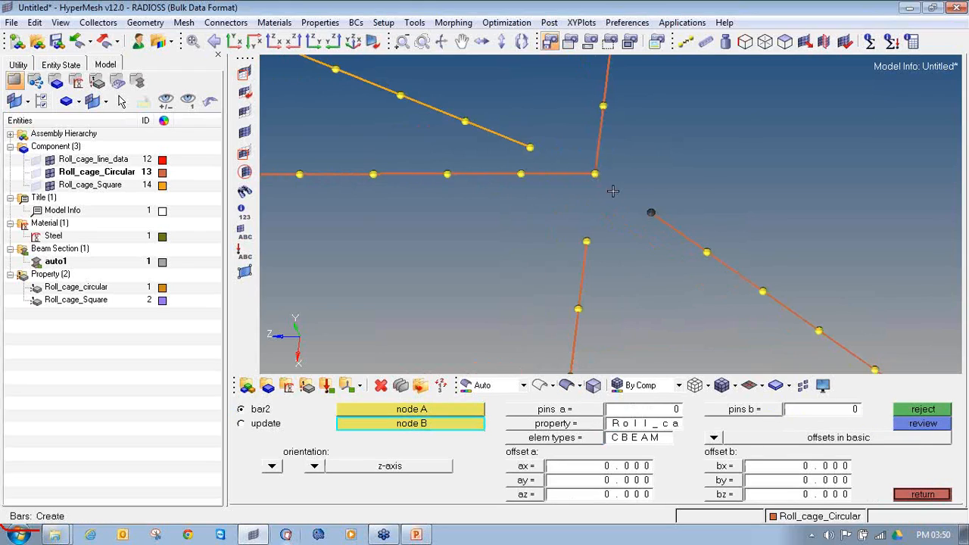
{"action": "left_click", "coordinate": [595, 174]}
{"action": "left_click", "coordinate": [586, 240]}
{"action": "left_click", "coordinate": [595, 174]}
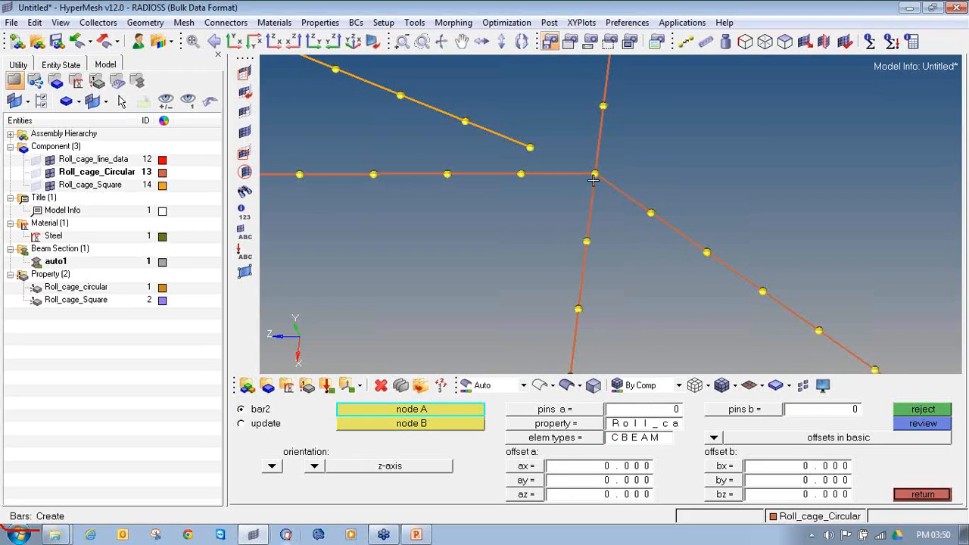
Make Roll_cage_Square current and create a CBEAM bar with the Roll_cage_Square property from the square tube's end to the junction node
{"action": "right_click", "coordinate": [115, 192]}
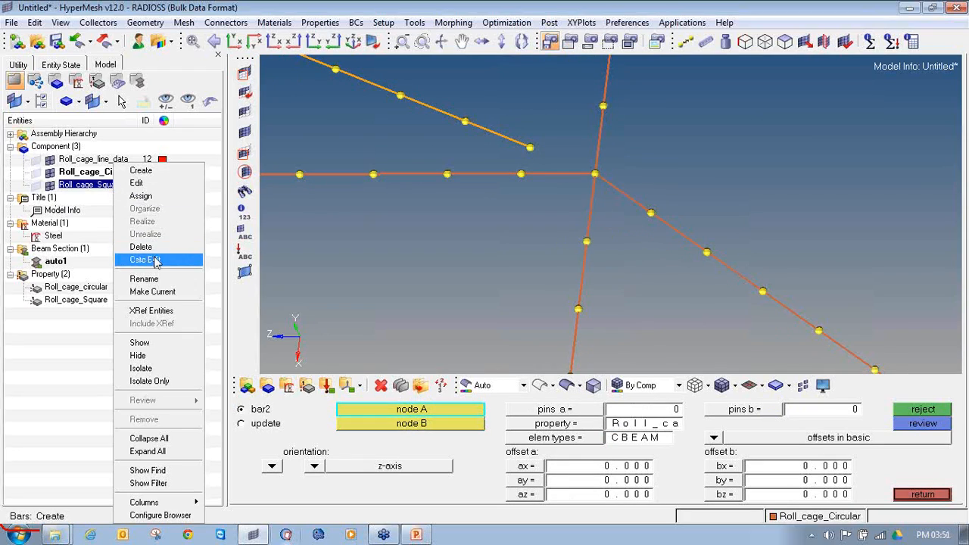
{"action": "left_click", "coordinate": [171, 290]}
{"action": "left_click", "coordinate": [531, 429]}
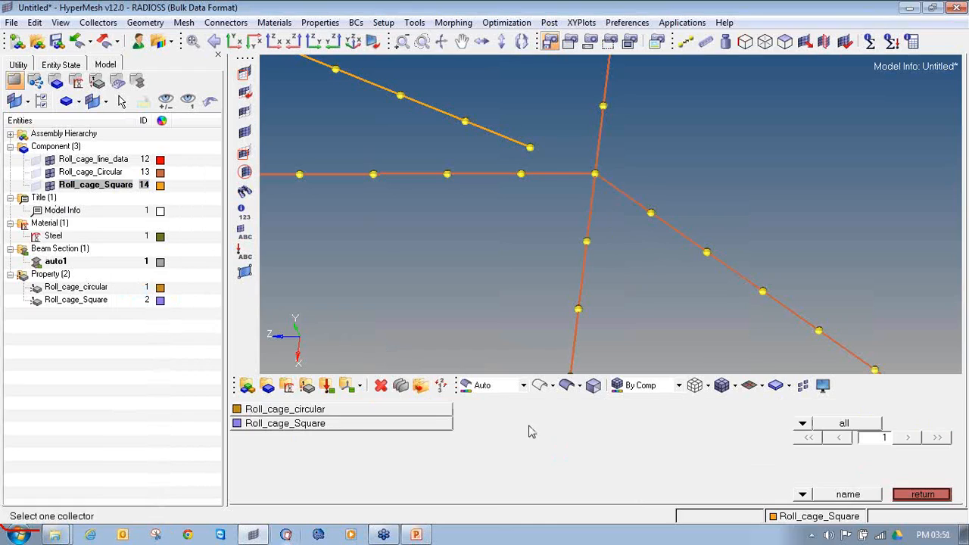
{"action": "left_click", "coordinate": [360, 429]}
{"action": "left_click", "coordinate": [602, 439]}
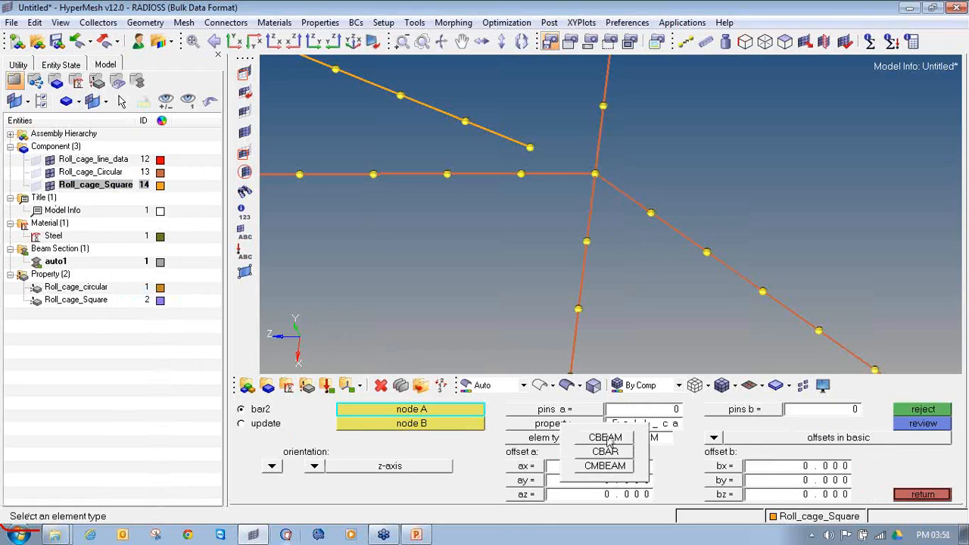
{"action": "left_click", "coordinate": [605, 438]}
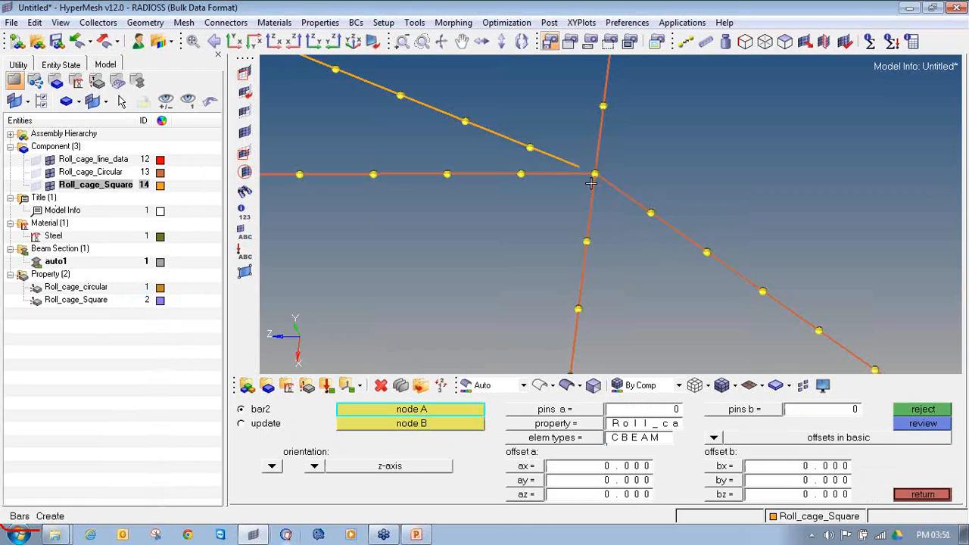
Clear the temporary nodes around the reconnected roof junction and the neighbouring tubes
{"action": "scroll", "coordinate": [590, 183], "scroll_direction": "down", "scroll_amount": 4}
{"action": "key", "text": "shift+F2"}
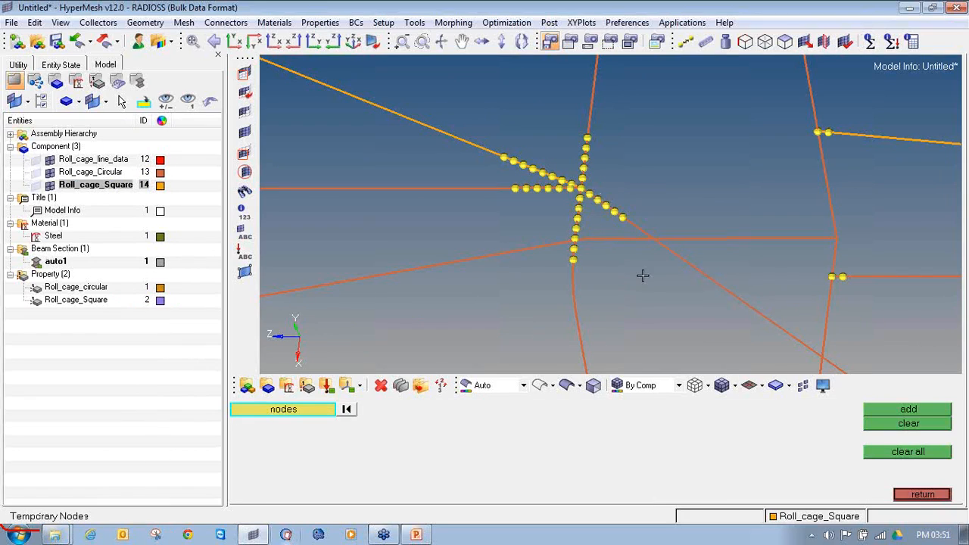
{"action": "left_click_drag", "start_coordinate": [662, 298], "coordinate": [448, 92], "text": "shift"}
{"action": "middle_click", "coordinate": [793, 305]}
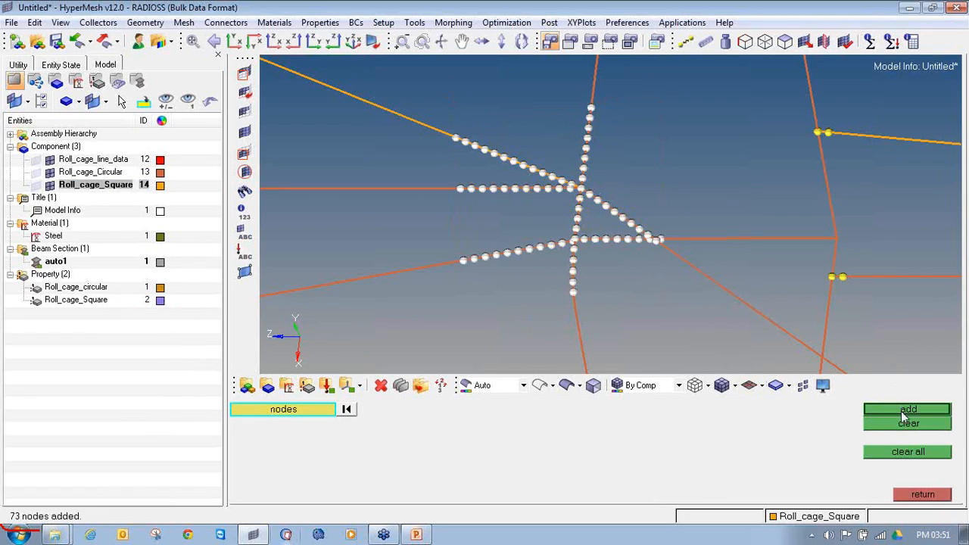
{"action": "left_click", "coordinate": [903, 423]}
Add temporary nodes around four more unconnected joints where cross tubes meet the frame's circular tubes
{"action": "right_click_drag", "start_coordinate": [764, 247], "coordinate": [538, 196], "text": "ctrl"}
{"action": "scroll", "coordinate": [538, 197], "scroll_direction": "down", "scroll_amount": 8, "text": "ctrl"}
{"action": "left_click_drag", "start_coordinate": [569, 250], "coordinate": [562, 285], "text": "ctrl"}
{"action": "scroll", "coordinate": [519, 331], "scroll_direction": "up", "scroll_amount": 10, "text": "ctrl"}
{"action": "left_click_drag", "start_coordinate": [563, 310], "coordinate": [453, 211], "text": "ctrl"}
{"action": "middle_click", "coordinate": [658, 193]}
{"action": "left_click_drag", "start_coordinate": [775, 181], "coordinate": [675, 104], "text": "shift"}
{"action": "middle_click", "coordinate": [674, 117]}
{"action": "scroll", "coordinate": [674, 117], "scroll_direction": "down", "scroll_amount": 4, "text": "ctrl"}
{"action": "right_click_drag", "start_coordinate": [545, 92], "coordinate": [650, 219], "text": "ctrl"}
{"action": "scroll", "coordinate": [650, 219], "scroll_direction": "down", "scroll_amount": 5, "text": "ctrl"}
{"action": "right_click_drag", "start_coordinate": [587, 69], "coordinate": [602, 168], "text": "ctrl"}
{"action": "scroll", "coordinate": [602, 168], "scroll_direction": "up", "scroll_amount": 3, "text": "ctrl"}
{"action": "left_click_drag", "start_coordinate": [643, 259], "coordinate": [597, 205], "text": "shift"}
{"action": "middle_click", "coordinate": [597, 201]}
{"action": "left_click_drag", "start_coordinate": [637, 153], "coordinate": [597, 109], "text": "shift"}
{"action": "middle_click", "coordinate": [595, 127]}
Delete the two circular bars beside the horizontal square cross tube's end node
{"action": "scroll", "coordinate": [608, 133], "scroll_direction": "up", "scroll_amount": 1, "text": "ctrl"}
{"action": "scroll", "coordinate": [609, 132], "scroll_direction": "up", "scroll_amount": 4, "text": "ctrl"}
{"action": "scroll", "coordinate": [642, 156], "scroll_direction": "down", "scroll_amount": 1, "text": "ctrl"}
{"action": "left_click_drag", "start_coordinate": [641, 156], "coordinate": [604, 132], "text": "ctrl"}
{"action": "scroll", "coordinate": [611, 143], "scroll_direction": "up", "scroll_amount": 3, "text": "ctrl"}
{"action": "key", "text": "F2"}
{"action": "left_click", "coordinate": [613, 133]}
{"action": "left_click", "coordinate": [610, 170]}
{"action": "middle_click", "coordinate": [614, 141]}
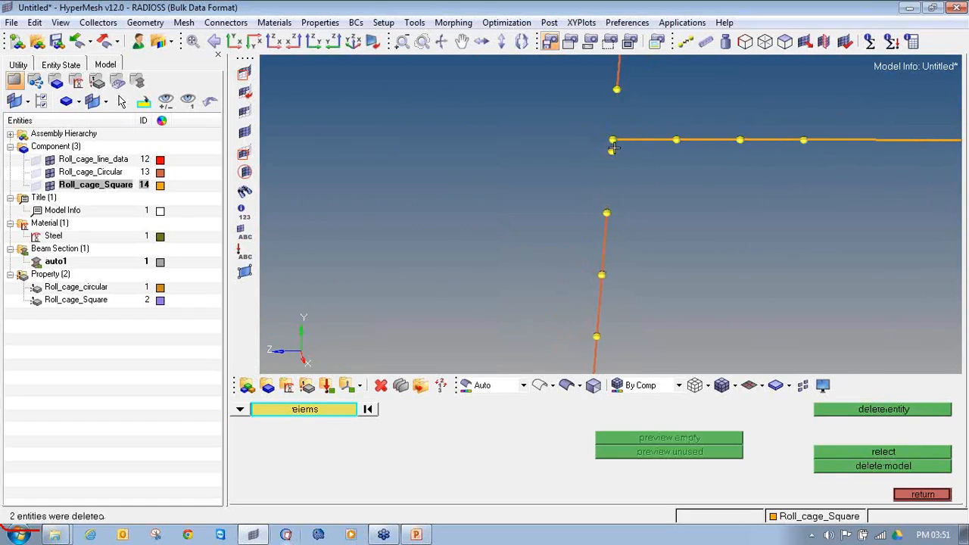
{"action": "key", "text": "Escape"}
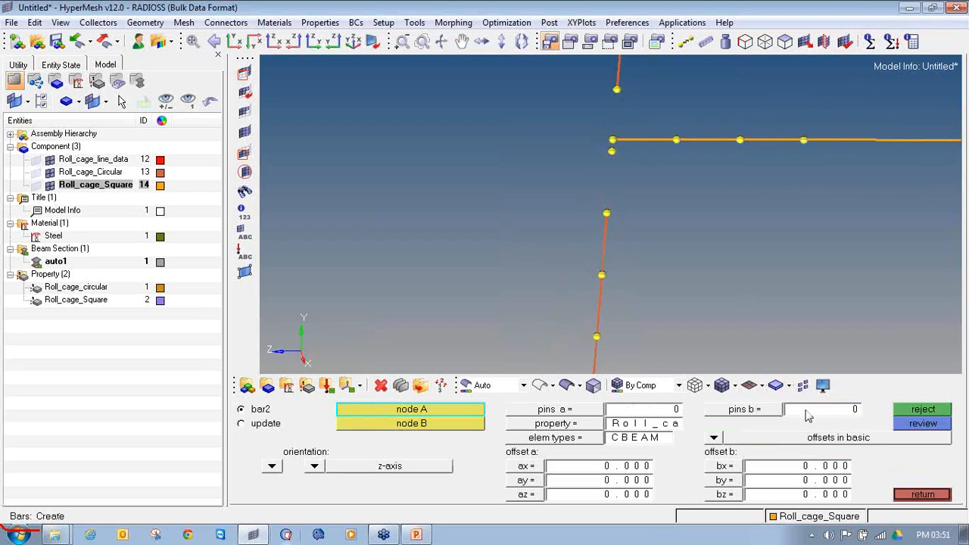
Make Roll_cage_Circular current and create CBEAM bars with the Roll_cage_circular property from both circular tube ends to the square cross tube's end node
{"action": "right_click", "coordinate": [92, 173]}
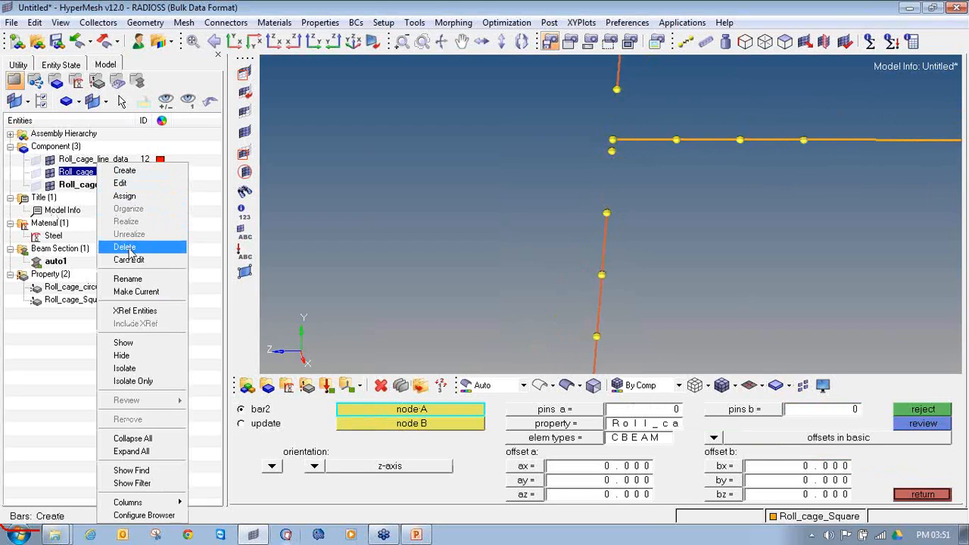
{"action": "left_click", "coordinate": [144, 292]}
{"action": "left_click", "coordinate": [538, 424]}
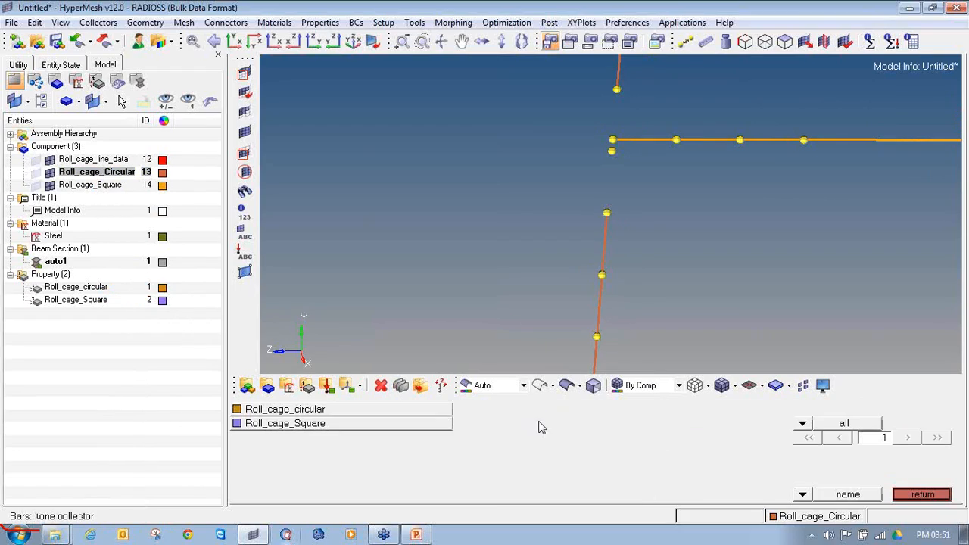
{"action": "left_click", "coordinate": [417, 418]}
{"action": "left_click", "coordinate": [594, 439]}
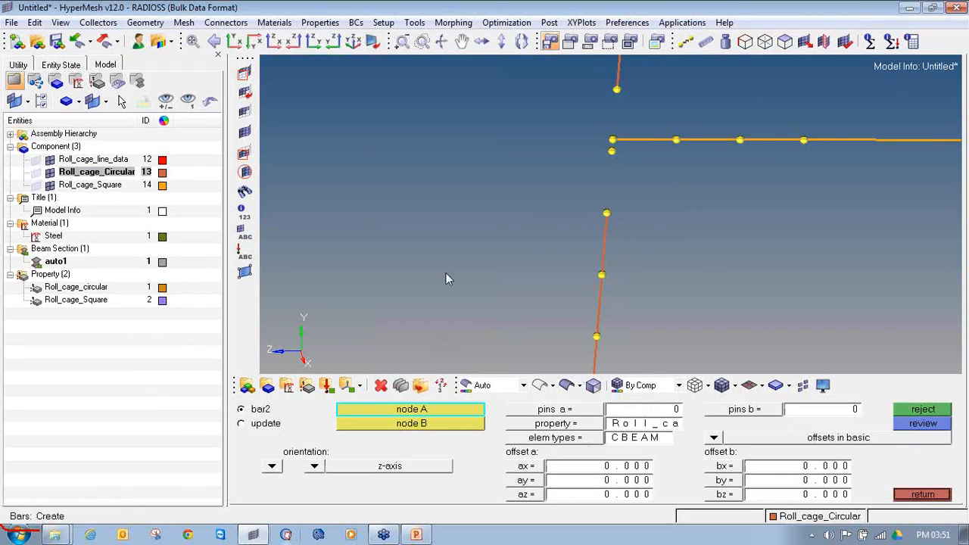
{"action": "left_click", "coordinate": [606, 213]}
{"action": "left_click", "coordinate": [613, 139]}
{"action": "left_click", "coordinate": [613, 139]}
{"action": "left_click", "coordinate": [617, 90]}
Delete the two circular bars beside the end node of the circular cross tube below the square one
{"action": "scroll", "coordinate": [622, 129], "scroll_direction": "down", "scroll_amount": 5, "text": "ctrl"}
{"action": "scroll", "coordinate": [622, 130], "scroll_direction": "down", "scroll_amount": 7, "text": "ctrl"}
{"action": "right_click_drag", "start_coordinate": [656, 279], "coordinate": [645, 218], "text": "ctrl"}
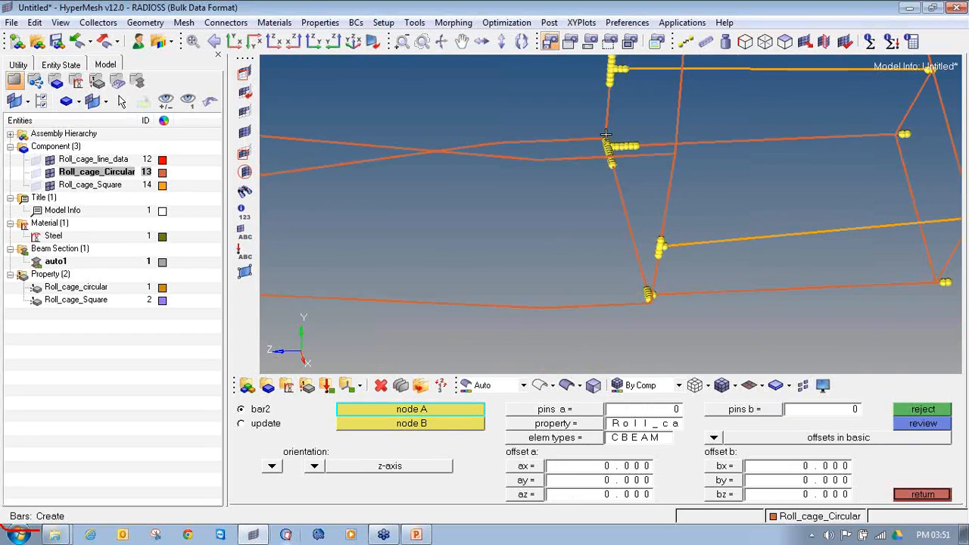
{"action": "scroll", "coordinate": [606, 135], "scroll_direction": "up", "scroll_amount": 10, "text": "ctrl"}
{"action": "key", "text": "F2"}
{"action": "left_click", "coordinate": [622, 111]}
{"action": "left_click", "coordinate": [645, 173]}
{"action": "middle_click", "coordinate": [646, 173]}
{"action": "middle_click", "coordinate": [646, 173]}
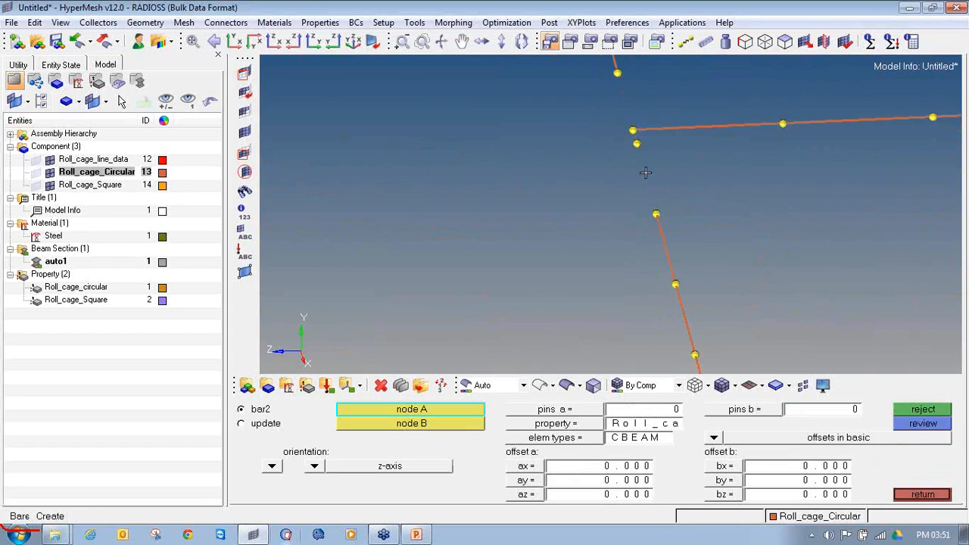
Create CBEAM bars from both open circular tube ends to the circular cross tube's end node
{"action": "left_click", "coordinate": [656, 214]}
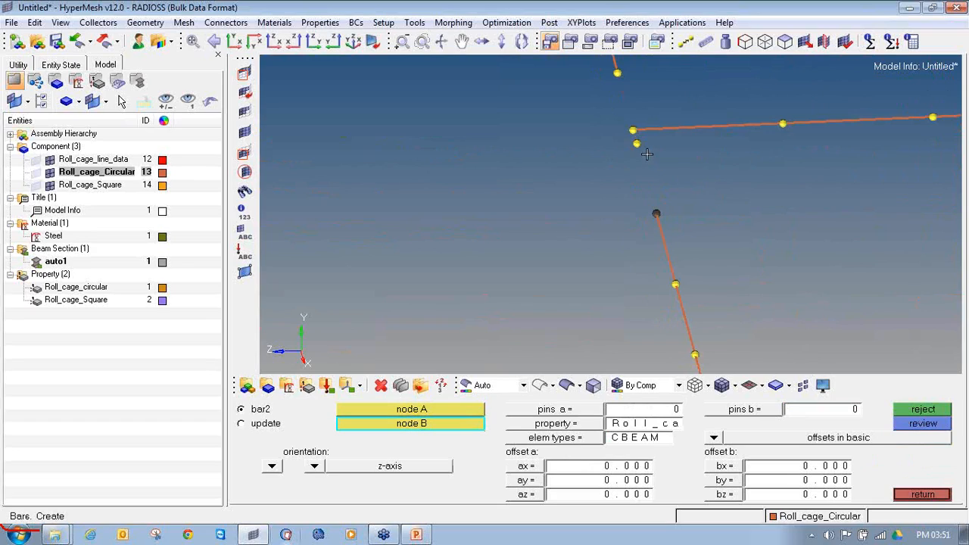
{"action": "left_click", "coordinate": [634, 129]}
{"action": "left_click", "coordinate": [625, 81]}
{"action": "left_click", "coordinate": [634, 128]}
Delete the two circular bars beside the end node of the lower circular cross tube
{"action": "scroll", "coordinate": [635, 128], "scroll_direction": "down", "scroll_amount": 12, "text": "ctrl"}
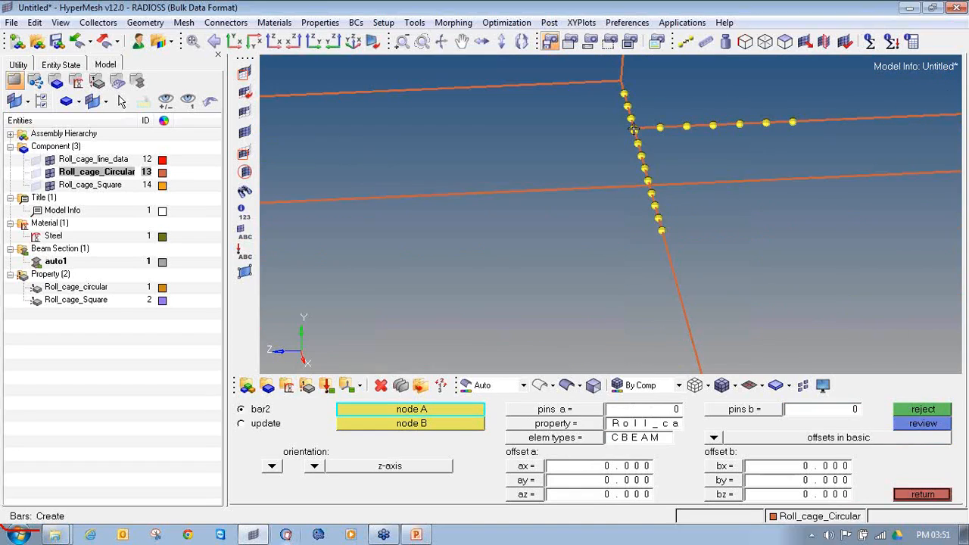
{"action": "right_click_drag", "start_coordinate": [635, 128], "coordinate": [633, 228], "text": "ctrl"}
{"action": "scroll", "coordinate": [666, 250], "scroll_direction": "up", "scroll_amount": 8, "text": "ctrl"}
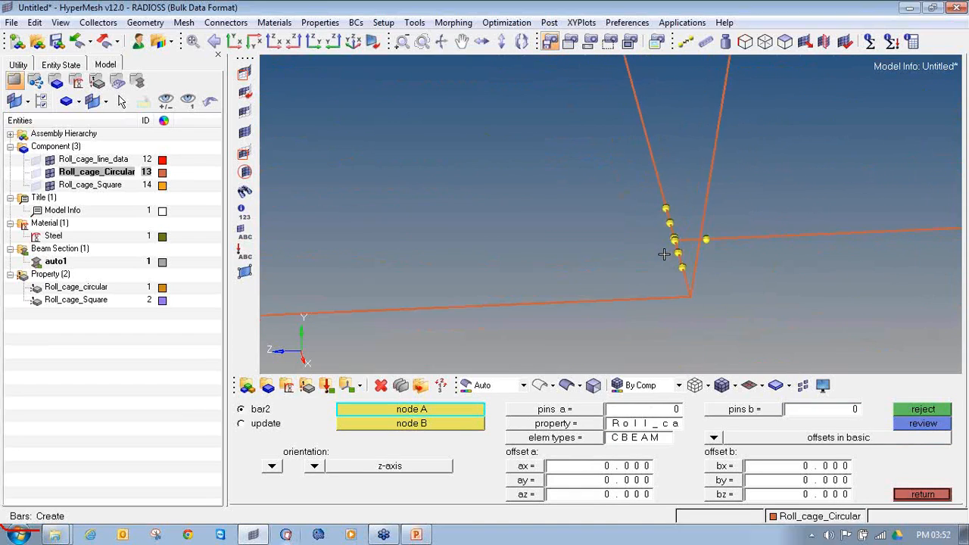
{"action": "key", "text": "F2"}
{"action": "left_click", "coordinate": [712, 233]}
{"action": "left_click", "coordinate": [692, 168]}
{"action": "middle_click", "coordinate": [690, 206]}
{"action": "key", "text": "Escape"}
Create CBEAM bars from both open circular tube ends to the lower circular cross tube's end node
{"action": "left_click", "coordinate": [682, 118]}
{"action": "left_click", "coordinate": [704, 201]}
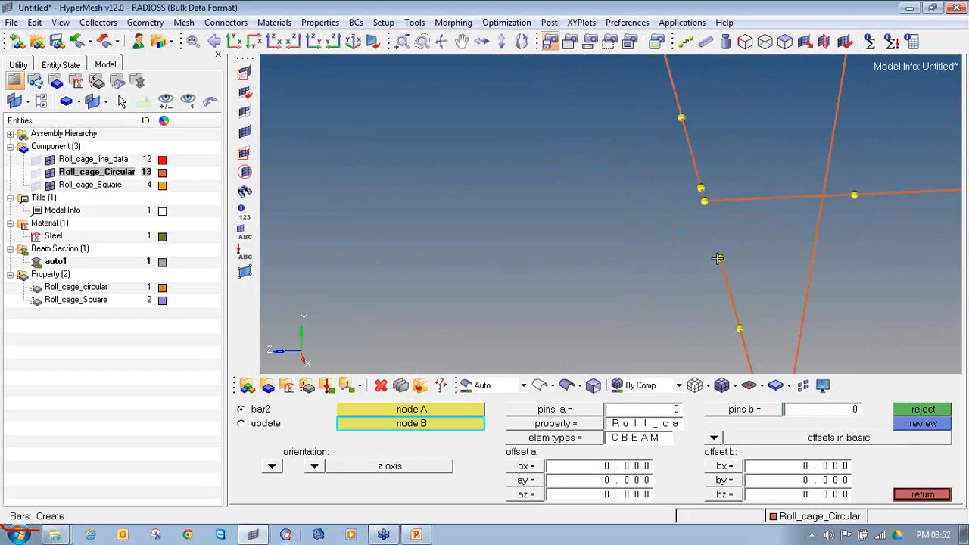
{"action": "left_click", "coordinate": [705, 203]}
Delete the two circular bars beside the end node of the remaining square cross tube
{"action": "scroll", "coordinate": [697, 215], "scroll_direction": "down", "scroll_amount": 4, "text": "ctrl"}
{"action": "right_click_drag", "start_coordinate": [727, 152], "coordinate": [629, 227], "text": "ctrl"}
{"action": "scroll", "coordinate": [640, 185], "scroll_direction": "down", "scroll_amount": 1, "text": "ctrl"}
{"action": "scroll", "coordinate": [640, 174], "scroll_direction": "up", "scroll_amount": 6, "text": "ctrl"}
{"action": "right_click_drag", "start_coordinate": [657, 79], "coordinate": [621, 239], "text": "ctrl"}
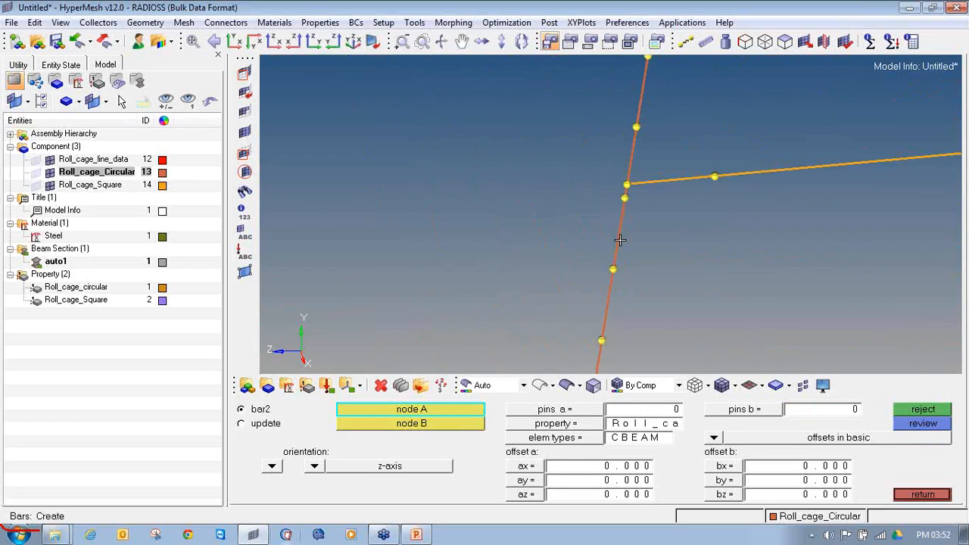
{"action": "key", "text": "F2"}
{"action": "left_click", "coordinate": [620, 241]}
{"action": "left_click", "coordinate": [632, 155]}
{"action": "middle_click", "coordinate": [629, 199]}
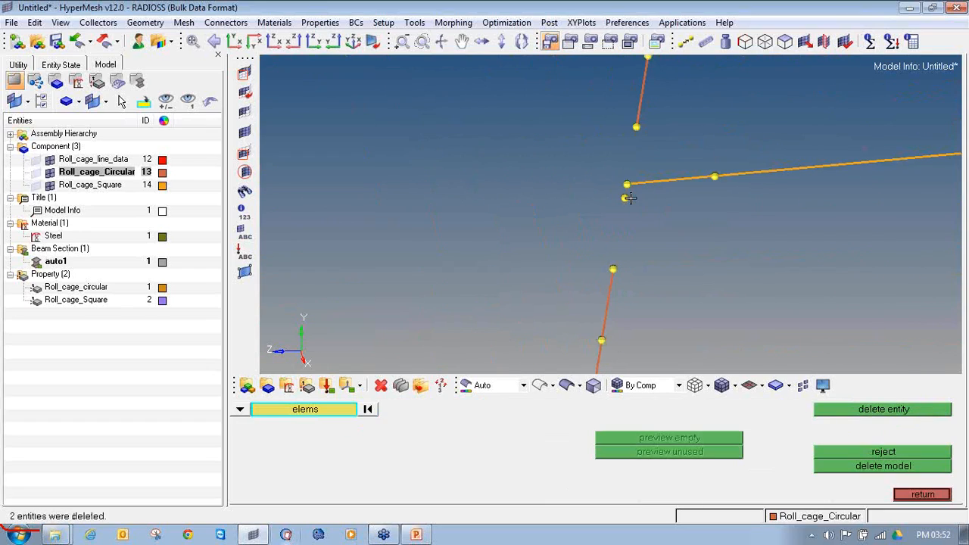
Create CBEAM bars from both open circular tube ends to that square cross tube's end node
{"action": "key", "text": "Escape"}
{"action": "left_click", "coordinate": [613, 269]}
{"action": "scroll", "coordinate": [614, 268], "scroll_direction": "down", "scroll_amount": 7, "text": "ctrl"}
{"action": "left_click_drag", "start_coordinate": [649, 251], "coordinate": [633, 250], "text": "ctrl"}
{"action": "scroll", "coordinate": [605, 256], "scroll_direction": "up", "scroll_amount": 3, "text": "ctrl"}
{"action": "scroll", "coordinate": [574, 255], "scroll_direction": "up", "scroll_amount": 2, "text": "ctrl"}
{"action": "right_click_drag", "start_coordinate": [578, 260], "coordinate": [582, 237], "text": "ctrl"}
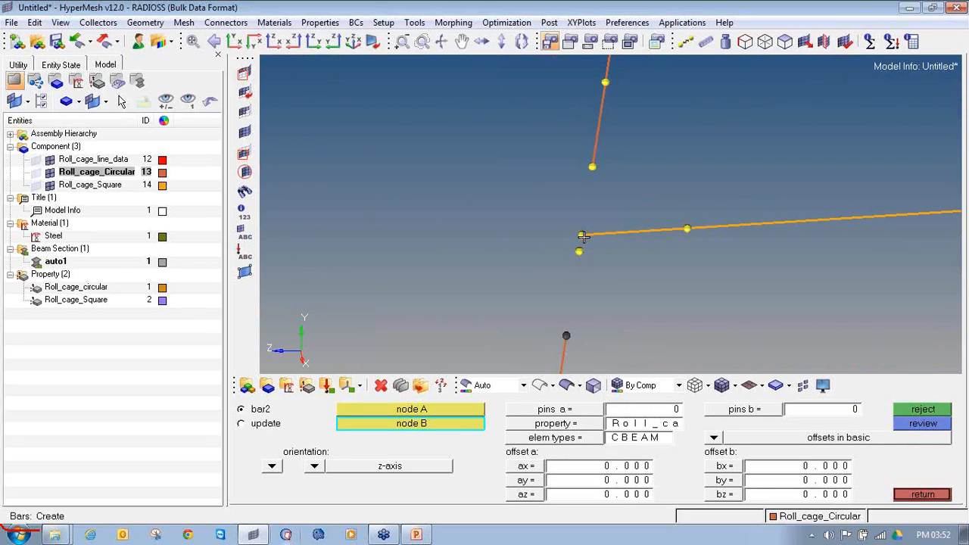
{"action": "left_click", "coordinate": [582, 234]}
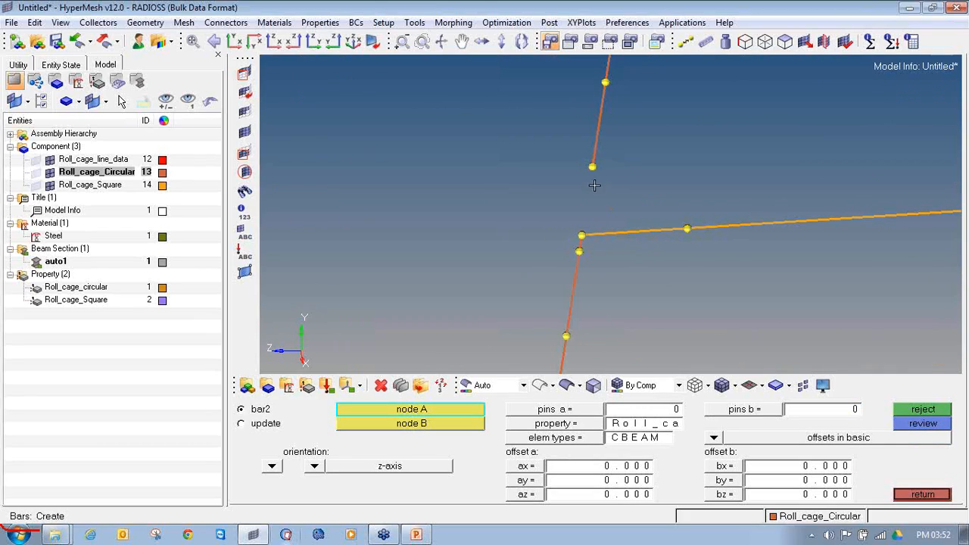
{"action": "left_click", "coordinate": [590, 169]}
{"action": "left_click", "coordinate": [581, 235]}
Clear the temporary nodes around the four rebuilt cross tube joints
{"action": "scroll", "coordinate": [582, 234], "scroll_direction": "down", "scroll_amount": 12, "text": "ctrl"}
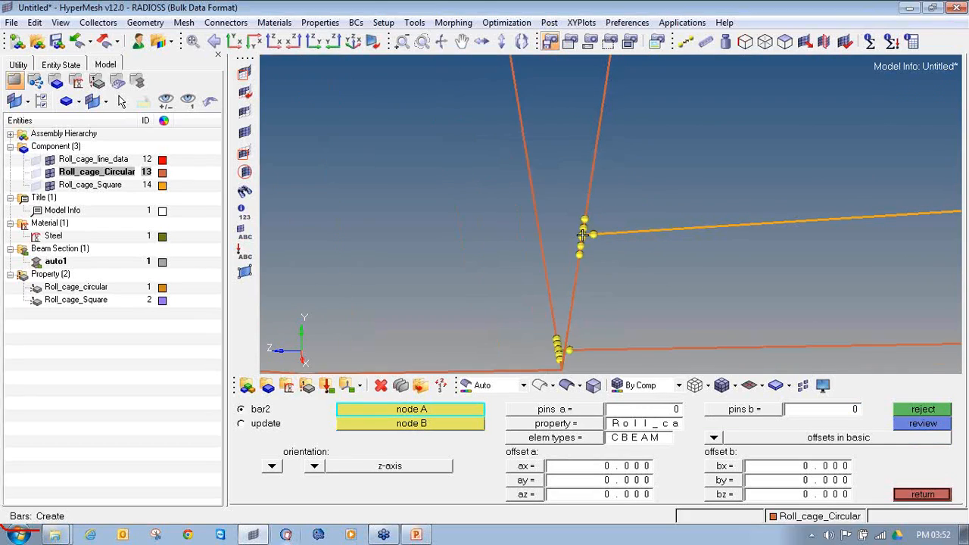
{"action": "scroll", "coordinate": [669, 224], "scroll_direction": "up", "scroll_amount": 3, "text": "ctrl"}
{"action": "scroll", "coordinate": [670, 224], "scroll_direction": "down", "scroll_amount": 2, "text": "ctrl"}
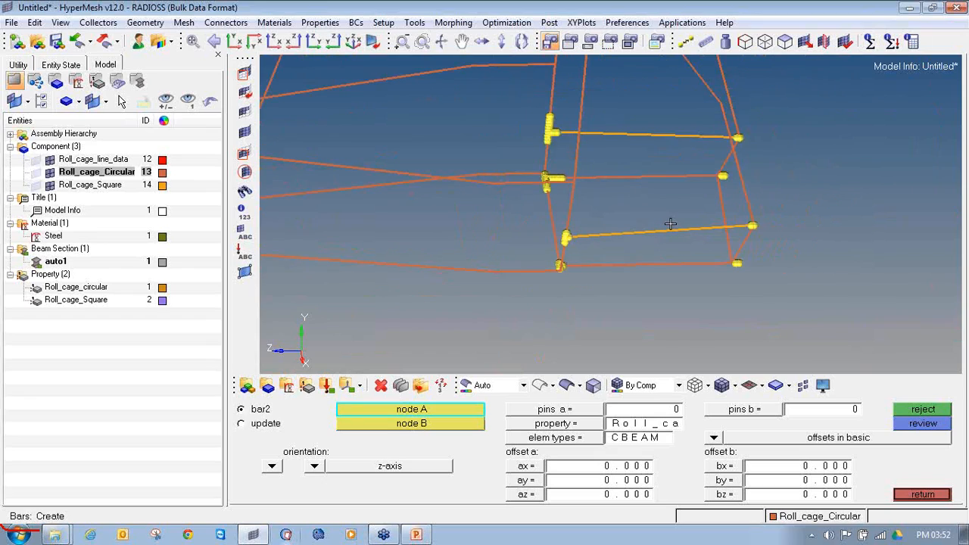
{"action": "key", "text": "shift+F2"}
{"action": "mouse_move", "coordinate": [498, 96]}
{"action": "left_mouse_down", "text": "shift"}
{"action": "mouse_move", "coordinate": [587, 229]}
{"action": "mouse_move", "coordinate": [591, 305]}
{"action": "left_mouse_up", "text": "shift"}
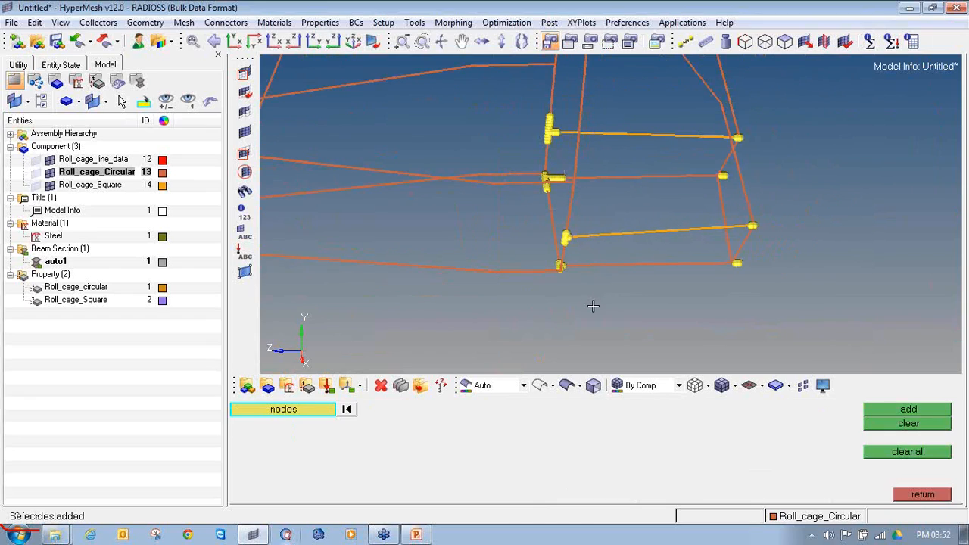
{"action": "left_click", "coordinate": [883, 411]}
{"action": "left_click", "coordinate": [900, 424]}
Add temporary nodes around the joints at the opposite ends of the two square cross tubes
{"action": "scroll", "coordinate": [575, 167], "scroll_direction": "up", "scroll_amount": 4, "text": "ctrl"}
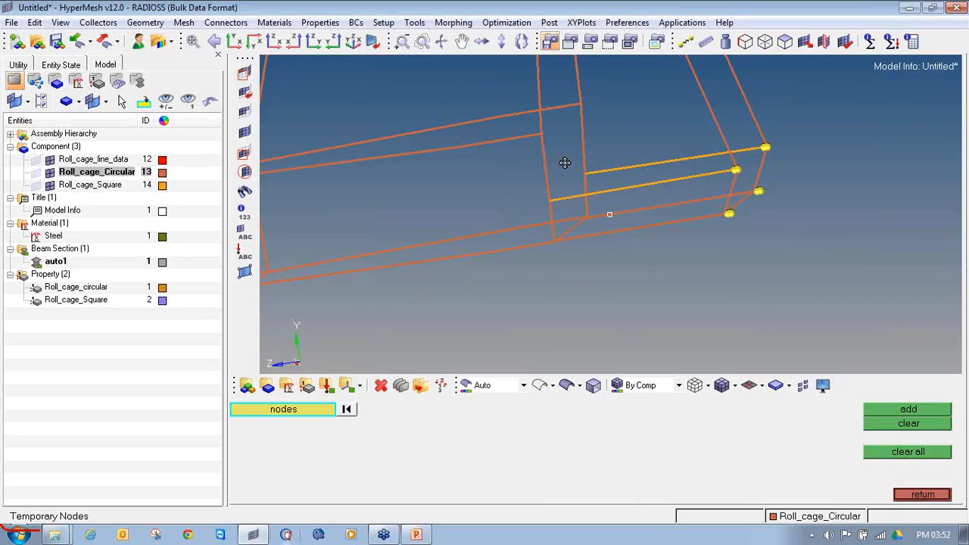
{"action": "scroll", "coordinate": [742, 188], "scroll_direction": "up", "scroll_amount": 3}
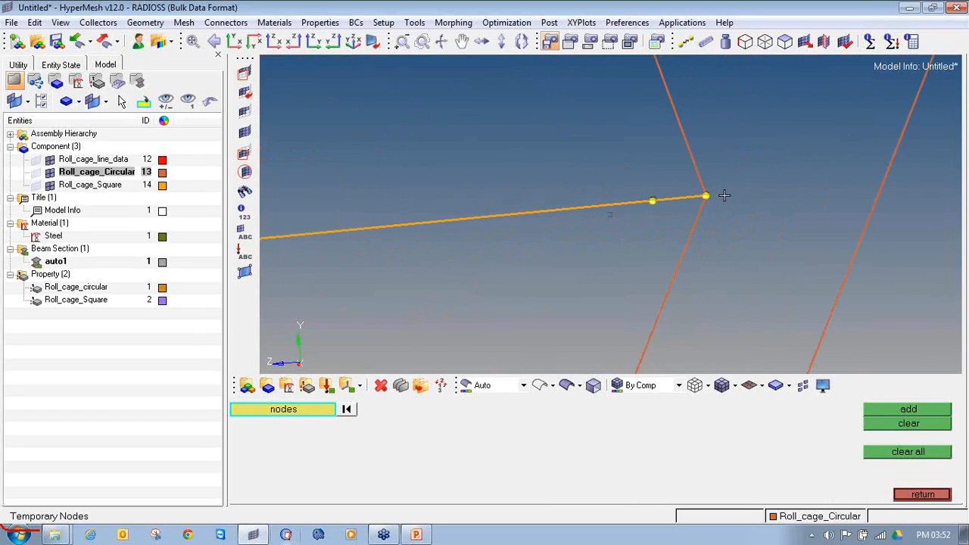
{"action": "left_click_drag", "start_coordinate": [742, 250], "coordinate": [596, 104], "text": "shift"}
{"action": "middle_click", "coordinate": [596, 104]}
{"action": "scroll", "coordinate": [633, 166], "scroll_direction": "down", "scroll_amount": 4, "text": "ctrl"}
{"action": "scroll", "coordinate": [633, 166], "scroll_direction": "down", "scroll_amount": 4, "text": "ctrl"}
{"action": "right_click_drag", "start_coordinate": [648, 147], "coordinate": [641, 172], "text": "ctrl"}
{"action": "left_click_drag", "start_coordinate": [750, 129], "coordinate": [653, 69], "text": "shift"}
{"action": "middle_click", "coordinate": [653, 69]}
{"action": "left_click_drag", "start_coordinate": [647, 228], "coordinate": [599, 170], "text": "shift"}
{"action": "middle_click", "coordinate": [599, 175]}
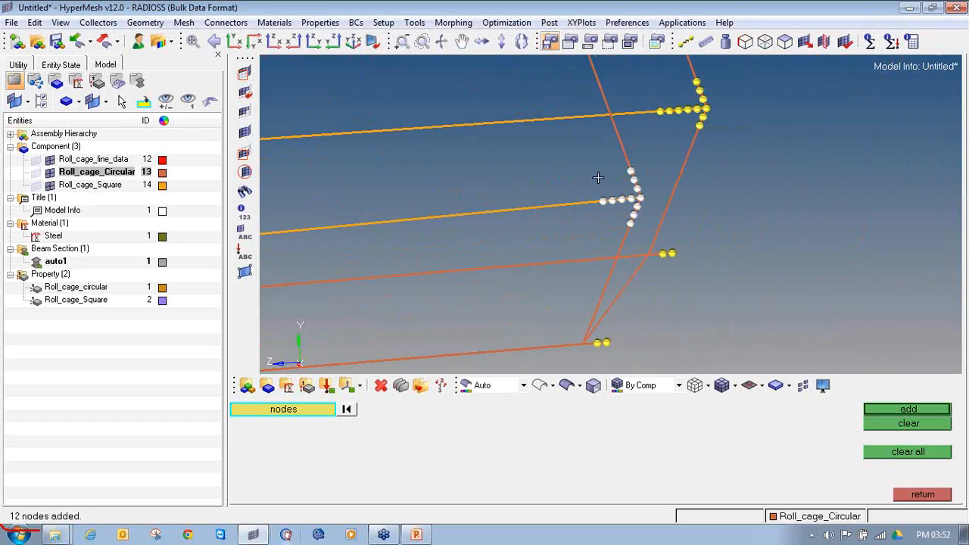
{"action": "left_click_drag", "start_coordinate": [631, 337], "coordinate": [683, 165], "text": "ctrl"}
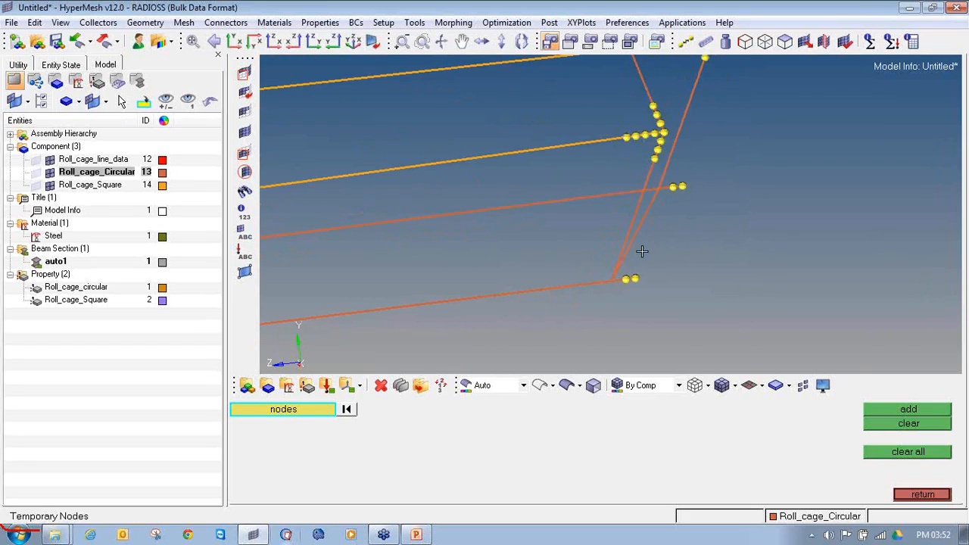
{"action": "left_click_drag", "start_coordinate": [627, 277], "coordinate": [659, 275], "text": "ctrl"}
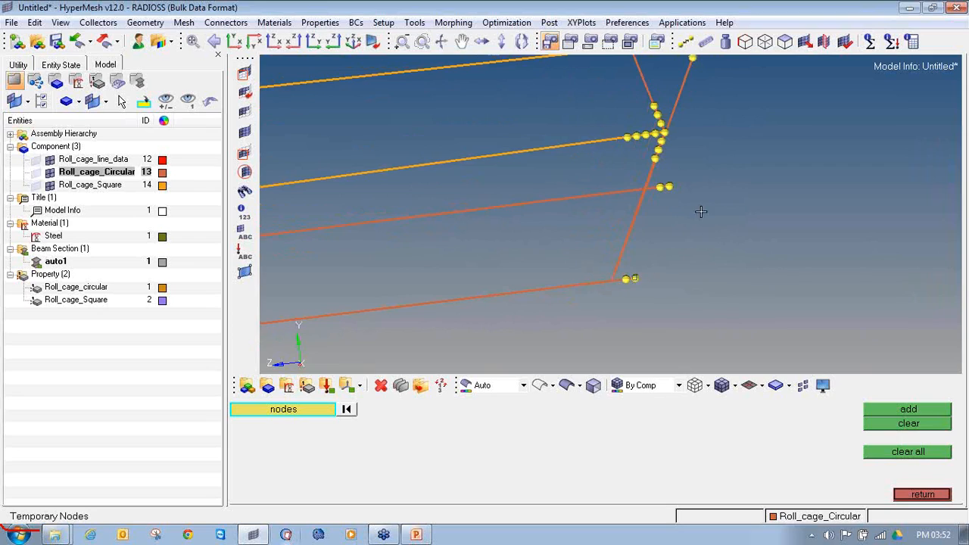
{"action": "left_click", "coordinate": [917, 495]}
Delete the three bars meeting at the outer end joint of the lower square tube
{"action": "right_click_drag", "start_coordinate": [660, 130], "coordinate": [585, 160], "text": "ctrl"}
{"action": "scroll", "coordinate": [585, 160], "scroll_direction": "up", "scroll_amount": 6, "text": "ctrl"}
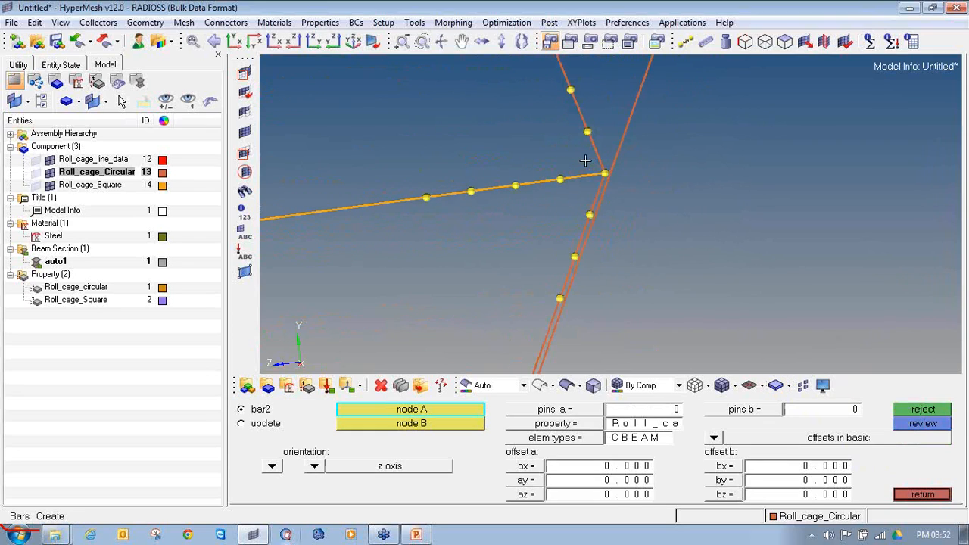
{"action": "left_click_drag", "start_coordinate": [617, 178], "coordinate": [545, 162], "text": "ctrl"}
{"action": "key", "text": "F2"}
{"action": "left_click", "coordinate": [496, 166]}
{"action": "left_click", "coordinate": [501, 156]}
{"action": "left_click", "coordinate": [502, 183]}
{"action": "middle_click", "coordinate": [503, 182]}
Delete the three bars meeting at the outer end joint of the other square tube
{"action": "scroll", "coordinate": [502, 182], "scroll_direction": "down", "scroll_amount": 5, "text": "ctrl"}
{"action": "right_click_drag", "start_coordinate": [613, 135], "coordinate": [563, 235], "text": "ctrl"}
{"action": "scroll", "coordinate": [559, 121], "scroll_direction": "up", "scroll_amount": 6, "text": "ctrl"}
{"action": "left_click", "coordinate": [562, 119]}
{"action": "left_click", "coordinate": [579, 96]}
{"action": "left_click", "coordinate": [580, 149]}
{"action": "middle_click", "coordinate": [581, 149]}
Create circular CBEAM bars from both open circular tube ends to the shared joint node at the lower square tube
{"action": "scroll", "coordinate": [581, 148], "scroll_direction": "down", "scroll_amount": 6, "text": "ctrl"}
{"action": "right_click_drag", "start_coordinate": [477, 299], "coordinate": [491, 236], "text": "ctrl"}
{"action": "scroll", "coordinate": [492, 236], "scroll_direction": "up", "scroll_amount": 2, "text": "ctrl"}
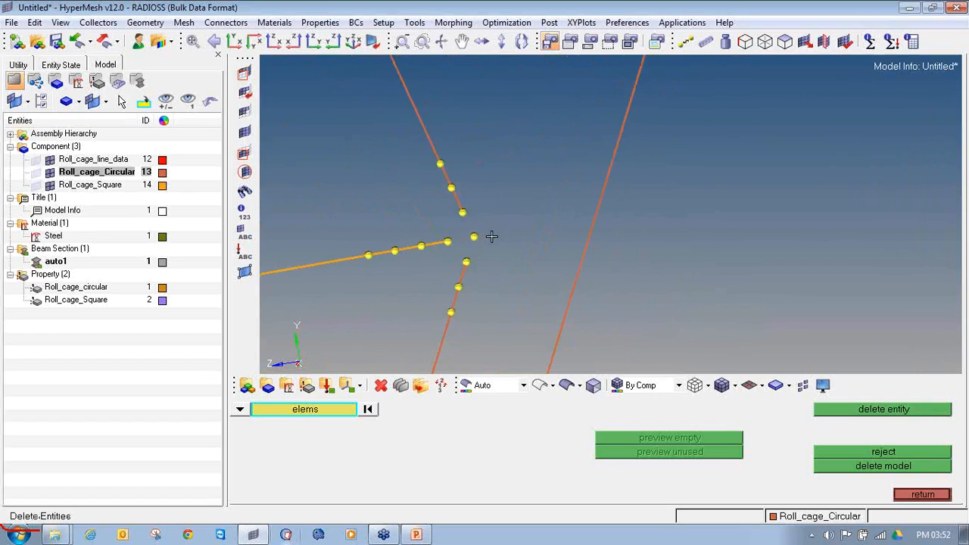
{"action": "key", "text": "Escape"}
{"action": "left_click", "coordinate": [551, 424]}
{"action": "left_click", "coordinate": [405, 424]}
{"action": "left_click", "coordinate": [461, 213]}
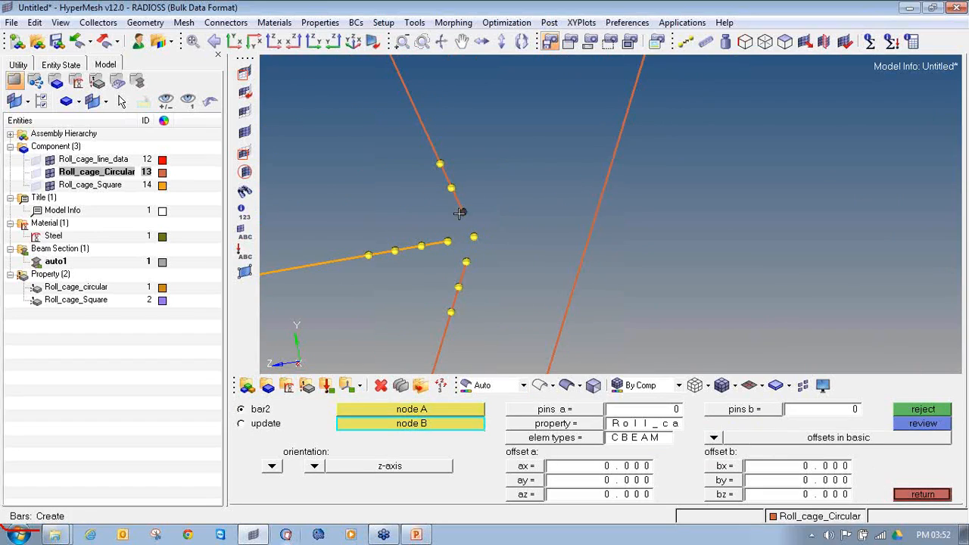
{"action": "left_click", "coordinate": [474, 237]}
{"action": "left_click", "coordinate": [467, 263]}
{"action": "left_click", "coordinate": [474, 237]}
Create circular CBEAM bars from both open circular tube ends to the joint node at the other square tube
{"action": "scroll", "coordinate": [474, 237], "scroll_direction": "down", "scroll_amount": 3, "text": "ctrl"}
{"action": "scroll", "coordinate": [529, 147], "scroll_direction": "up", "scroll_amount": 3, "text": "ctrl"}
{"action": "scroll", "coordinate": [525, 164], "scroll_direction": "up", "scroll_amount": 2, "text": "ctrl"}
{"action": "left_click", "coordinate": [532, 162]}
{"action": "left_click", "coordinate": [556, 214]}
{"action": "left_click", "coordinate": [539, 263]}
{"action": "left_click", "coordinate": [556, 213]}
Make Roll_cage_Square current and create a CBEAM bar with the Roll_cage_Square property from the open square tube end to its joint node
{"action": "scroll", "coordinate": [534, 218], "scroll_direction": "down", "scroll_amount": 3, "text": "ctrl"}
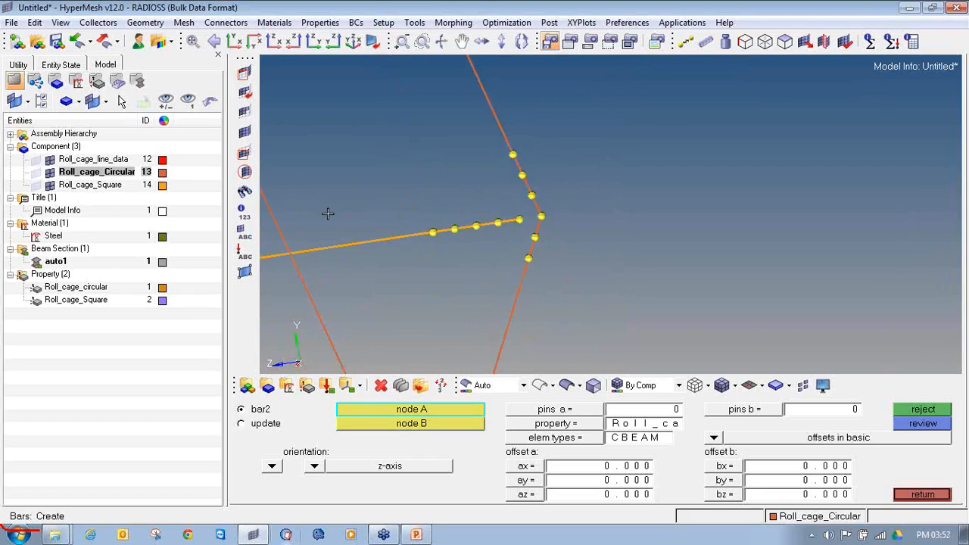
{"action": "right_click", "coordinate": [92, 185]}
{"action": "left_click", "coordinate": [134, 291]}
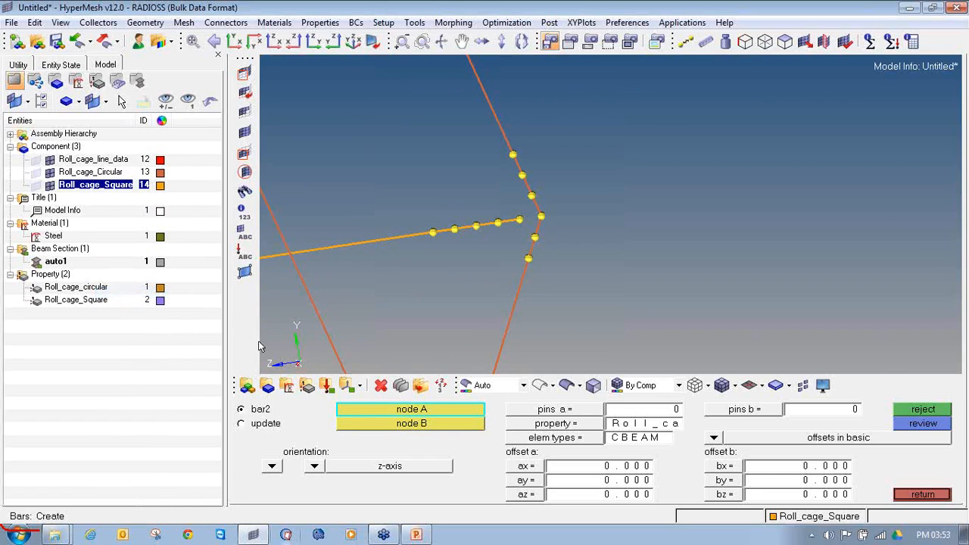
{"action": "left_click", "coordinate": [595, 426]}
{"action": "left_click", "coordinate": [364, 427]}
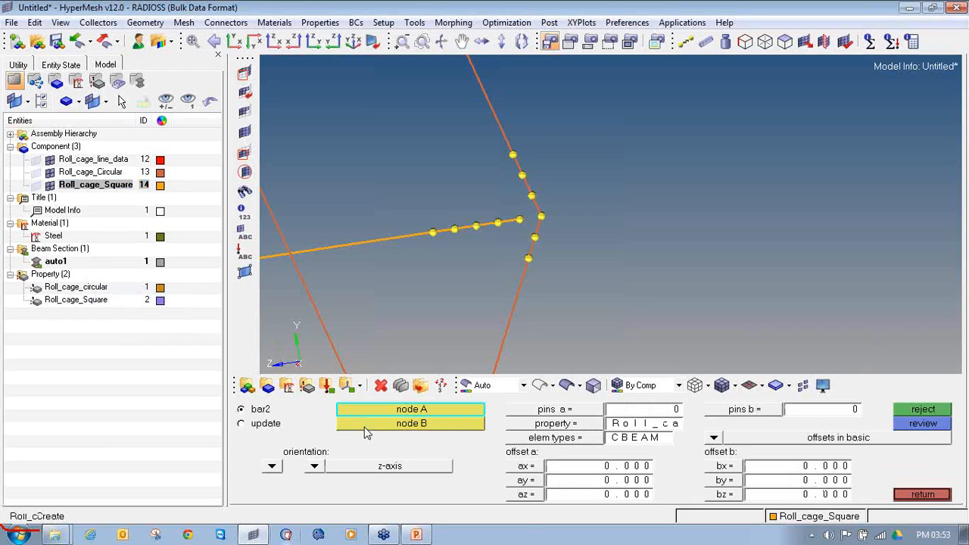
{"action": "left_click", "coordinate": [533, 443]}
{"action": "left_click", "coordinate": [598, 436]}
{"action": "left_click", "coordinate": [519, 220]}
{"action": "left_click", "coordinate": [540, 217]}
Create the missing square CBEAM bar from the lower square tube's open end to its joint node
{"action": "scroll", "coordinate": [517, 221], "scroll_direction": "down", "scroll_amount": 6}
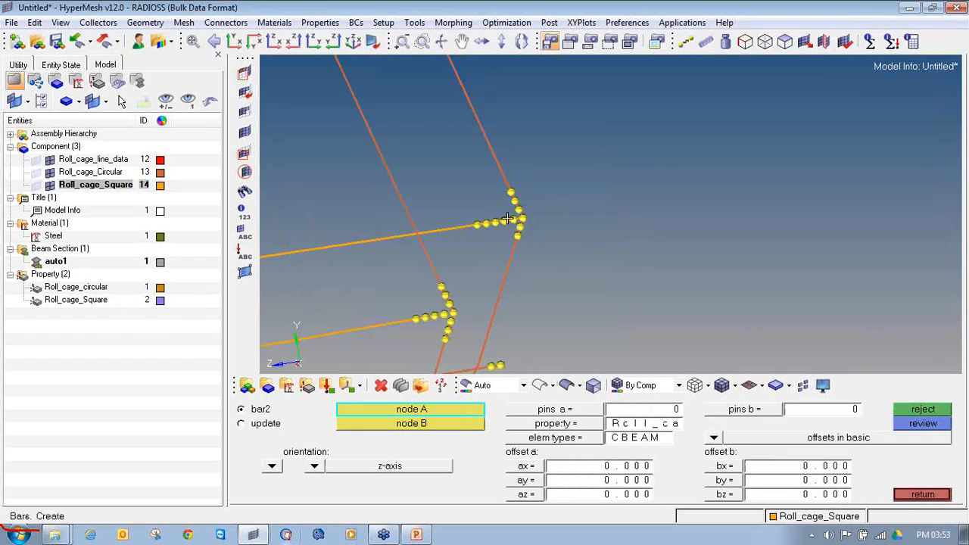
{"action": "scroll", "coordinate": [461, 304], "scroll_direction": "up", "scroll_amount": 4}
{"action": "left_click", "coordinate": [463, 254]}
{"action": "left_click", "coordinate": [487, 251]}
Clear all temporary nodes and finish creating bars
{"action": "scroll", "coordinate": [494, 251], "scroll_direction": "down", "scroll_amount": 5}
{"action": "scroll", "coordinate": [536, 270], "scroll_direction": "up", "scroll_amount": 3}
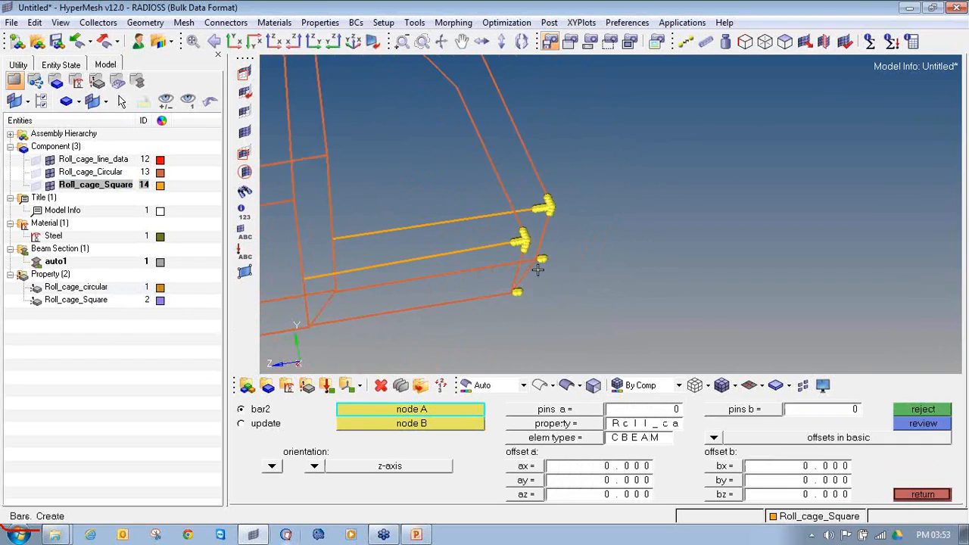
{"action": "key", "text": "shift+F2"}
{"action": "left_click", "coordinate": [901, 453]}
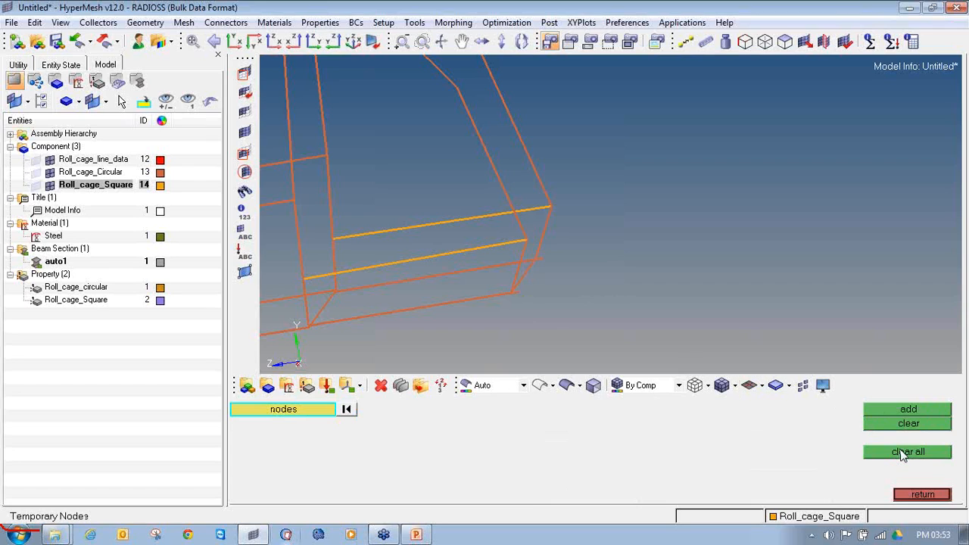
{"action": "left_click", "coordinate": [922, 495]}
{"action": "scroll", "coordinate": [681, 240], "scroll_direction": "down", "scroll_amount": 5}
{"action": "scroll", "coordinate": [656, 229], "scroll_direction": "down", "scroll_amount": 2}
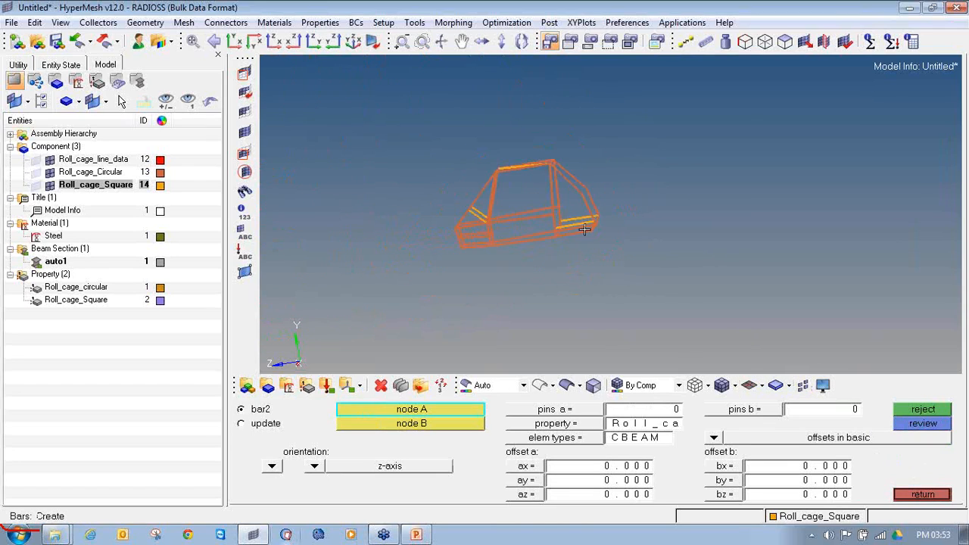
{"action": "left_click", "coordinate": [923, 495]}
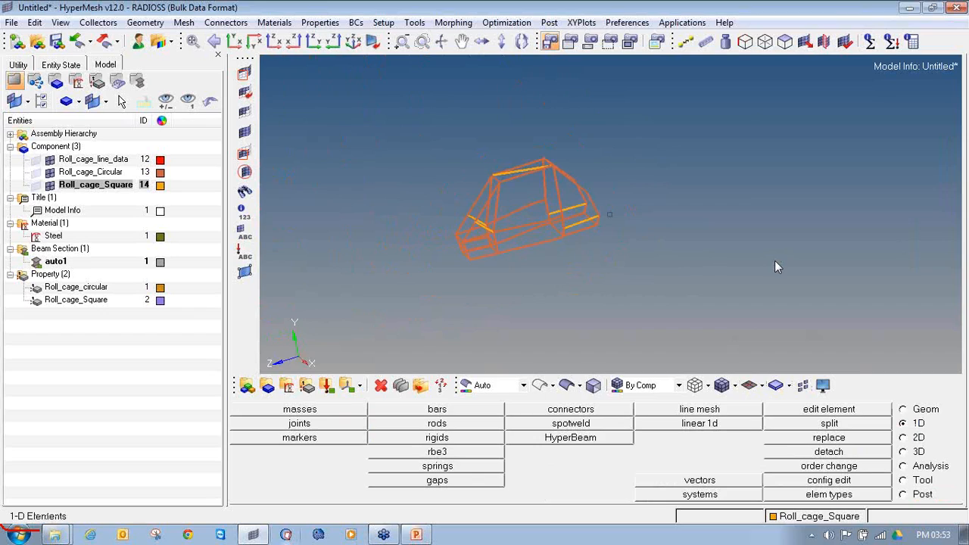
Check the mesh for free 1-d elements and examine the outer ends of the lowest circular tubes
{"action": "key", "text": "F10"}
{"action": "left_click", "coordinate": [349, 410]}
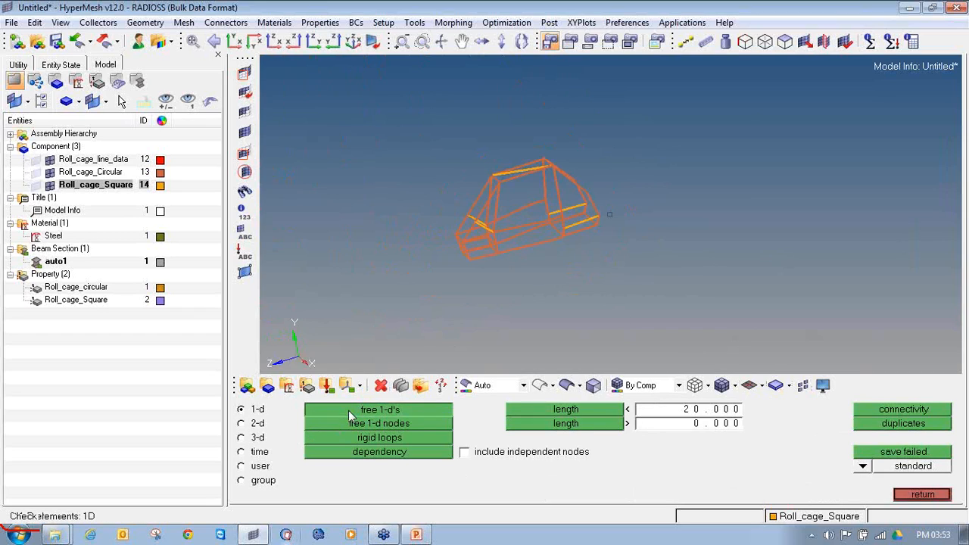
{"action": "left_click_drag", "start_coordinate": [636, 252], "coordinate": [564, 252], "text": "ctrl"}
{"action": "scroll", "coordinate": [564, 252], "scroll_direction": "up", "scroll_amount": 6}
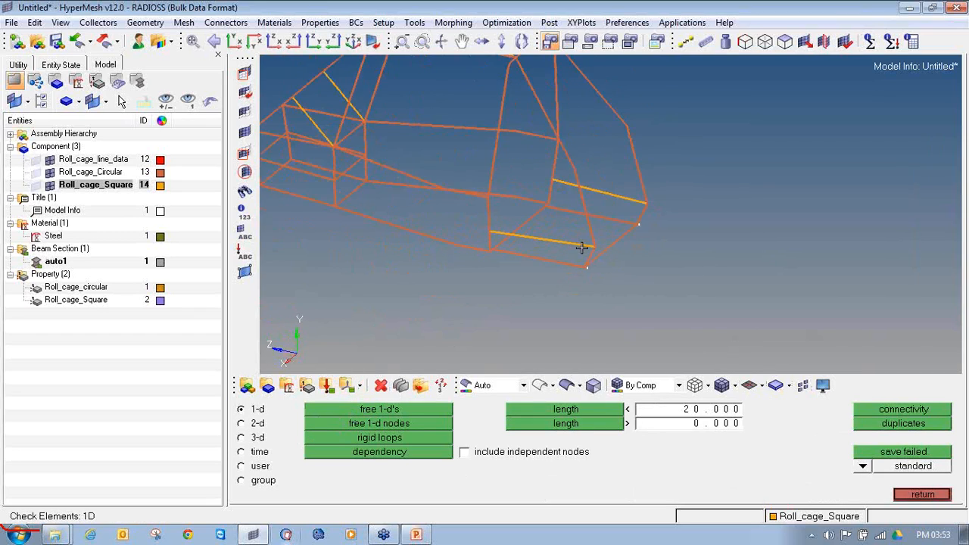
{"action": "scroll", "coordinate": [503, 221], "scroll_direction": "down", "scroll_amount": 5}
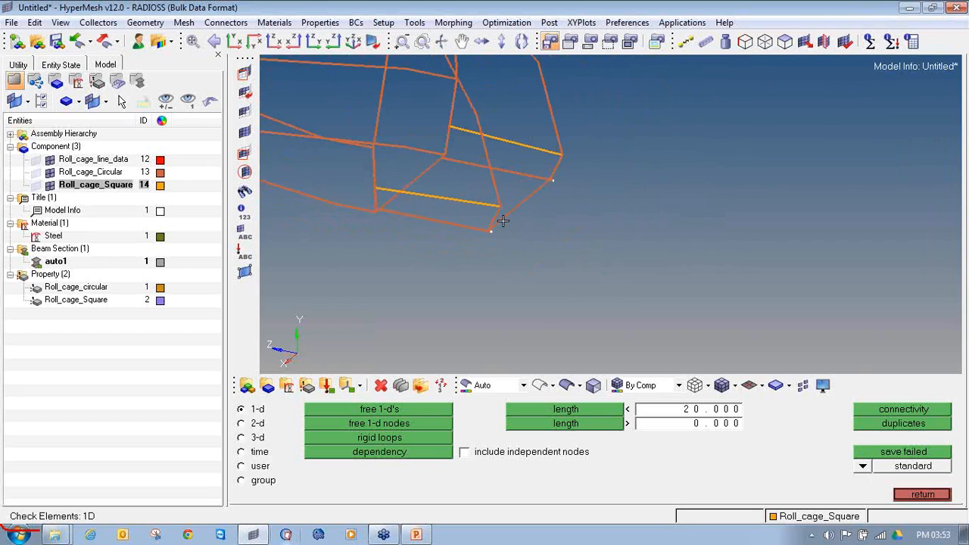
{"action": "left_click_drag", "start_coordinate": [535, 227], "coordinate": [391, 187], "text": "ctrl"}
{"action": "left_click_drag", "start_coordinate": [518, 187], "coordinate": [467, 177], "text": "ctrl"}
{"action": "scroll", "coordinate": [534, 186], "scroll_direction": "up", "scroll_amount": 2}
{"action": "scroll", "coordinate": [534, 169], "scroll_direction": "up", "scroll_amount": 2}
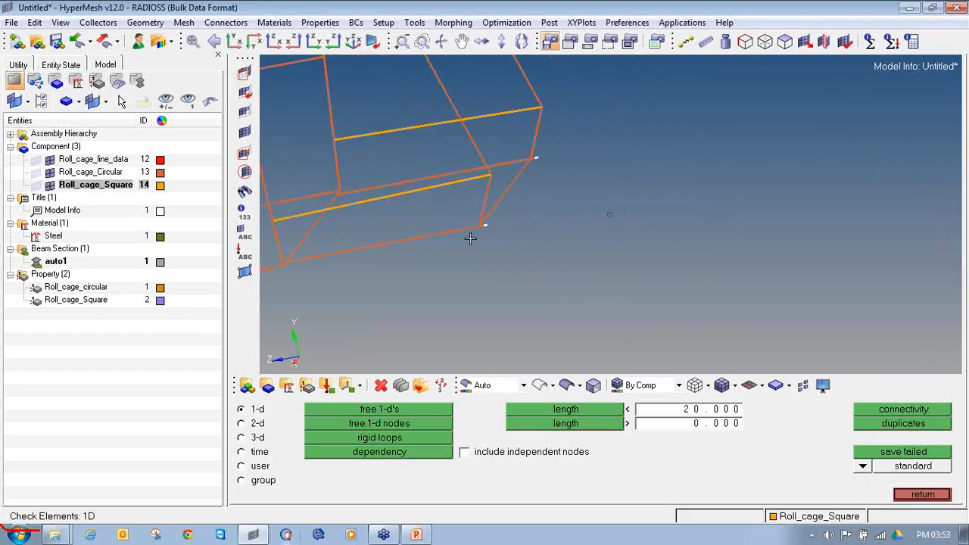
{"action": "scroll", "coordinate": [559, 156], "scroll_direction": "down", "scroll_amount": 5}
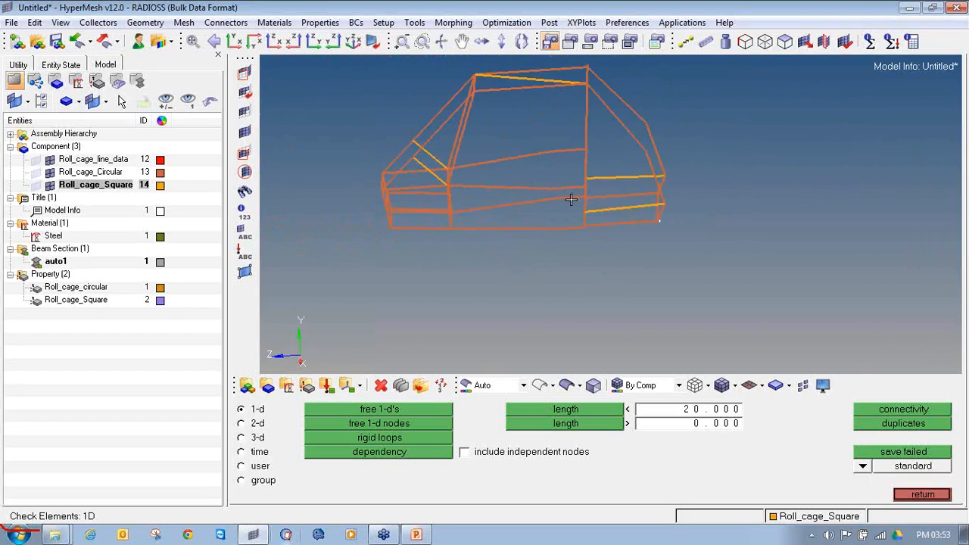
{"action": "scroll", "coordinate": [666, 215], "scroll_direction": "up", "scroll_amount": 3}
{"action": "left_click_drag", "start_coordinate": [530, 118], "coordinate": [768, 156], "text": "ctrl"}
{"action": "scroll", "coordinate": [771, 159], "scroll_direction": "up", "scroll_amount": 5}
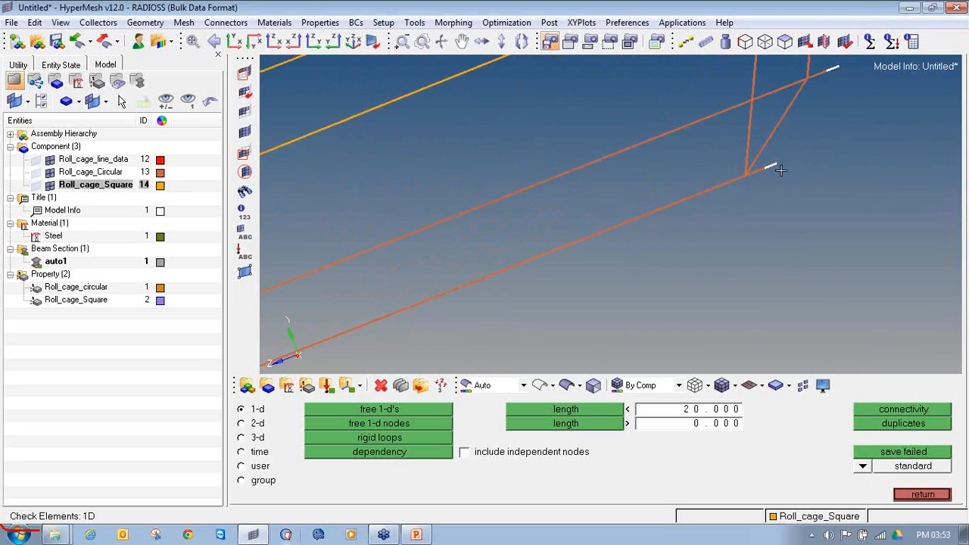
{"action": "scroll", "coordinate": [779, 191], "scroll_direction": "down", "scroll_amount": 2}
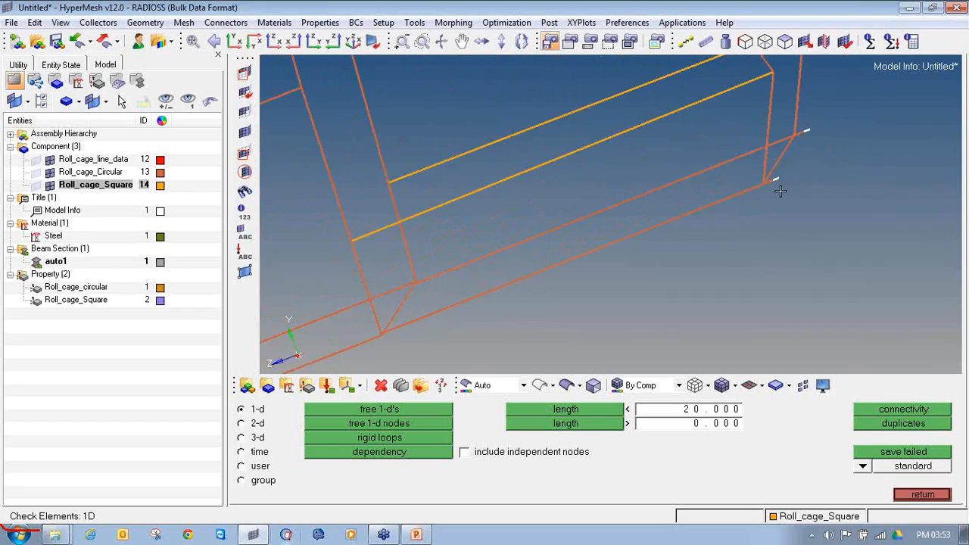
{"action": "scroll", "coordinate": [810, 174], "scroll_direction": "down", "scroll_amount": 5}
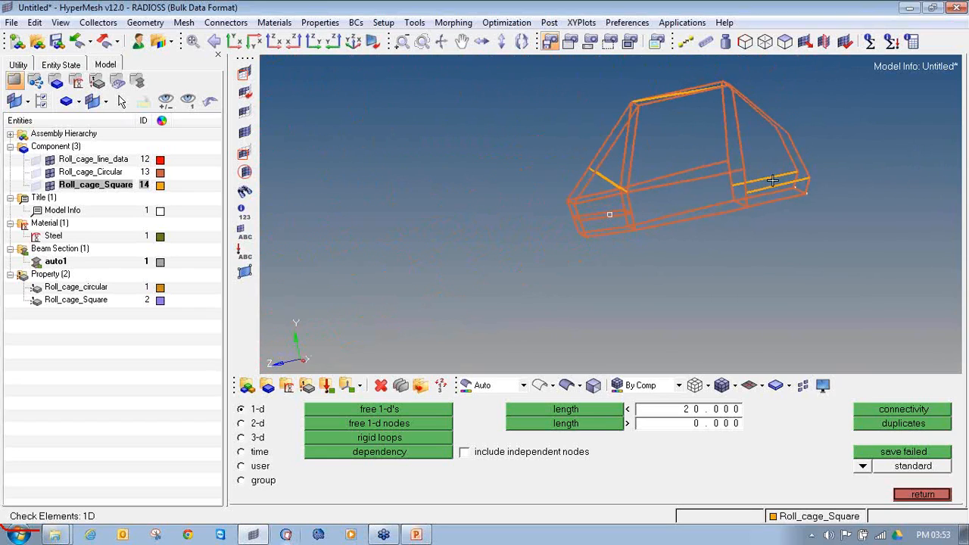
{"action": "left_click", "coordinate": [916, 494]}
View the bars with their detailed 3D cross-sections to inspect the rebuilt joints, and return to the simple line display
{"action": "left_click_drag", "start_coordinate": [670, 249], "coordinate": [663, 308], "text": "ctrl"}
{"action": "left_click", "coordinate": [762, 388]}
{"action": "left_click", "coordinate": [763, 426]}
{"action": "left_click_drag", "start_coordinate": [672, 193], "coordinate": [638, 175], "text": "ctrl"}
{"action": "scroll", "coordinate": [740, 190], "scroll_direction": "up", "scroll_amount": 5, "text": "ctrl"}
{"action": "scroll", "coordinate": [717, 200], "scroll_direction": "up", "scroll_amount": 3, "text": "ctrl"}
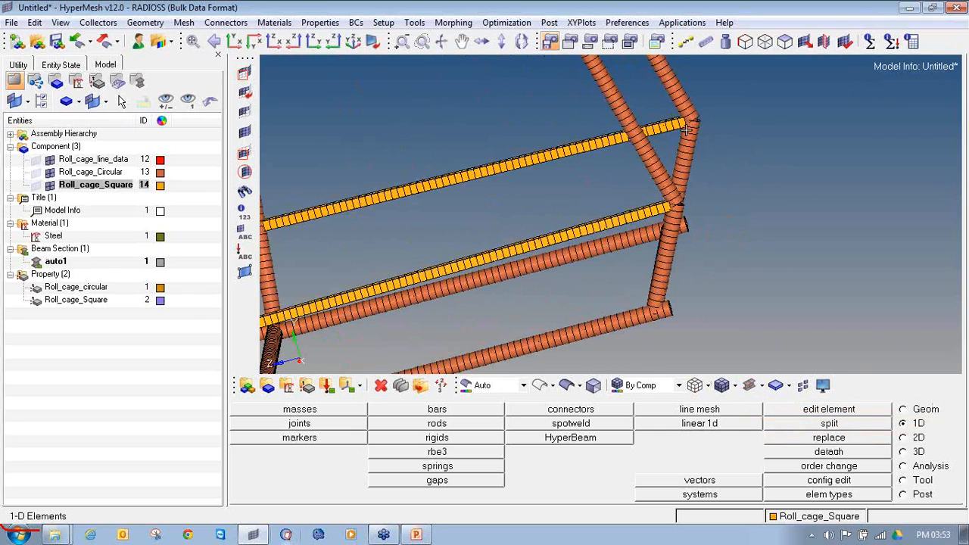
{"action": "scroll", "coordinate": [378, 170], "scroll_direction": "down", "scroll_amount": 6, "text": "ctrl"}
{"action": "left_click_drag", "start_coordinate": [468, 172], "coordinate": [471, 184], "text": "ctrl"}
{"action": "right_click_drag", "start_coordinate": [471, 184], "coordinate": [676, 191], "text": "ctrl"}
{"action": "left_click_drag", "start_coordinate": [476, 199], "coordinate": [469, 201], "text": "ctrl"}
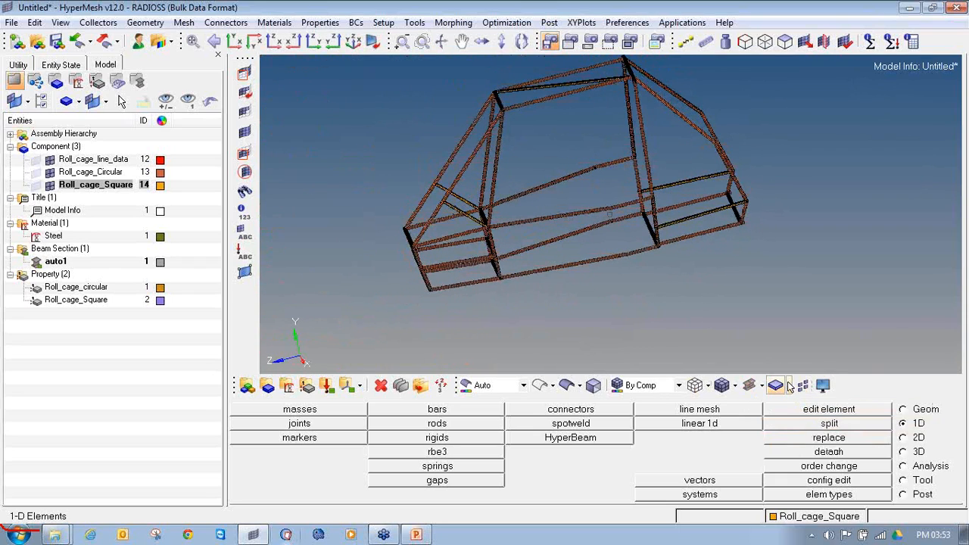
{"action": "left_click", "coordinate": [790, 387]}
{"action": "left_click", "coordinate": [787, 405]}
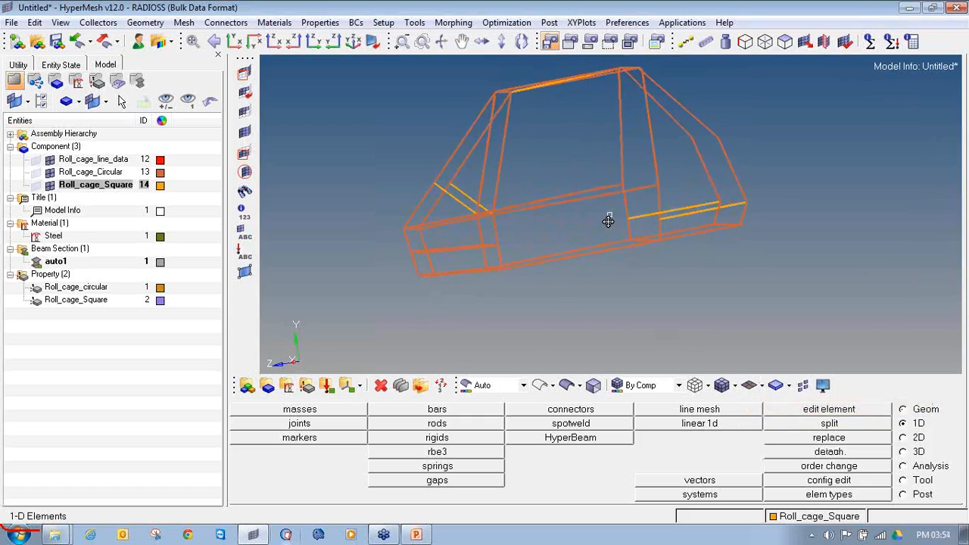
Examine the bar connections at the cage's lower end and at its upper roof-corner joint
{"action": "left_click_drag", "start_coordinate": [608, 220], "coordinate": [640, 233], "text": "ctrl"}
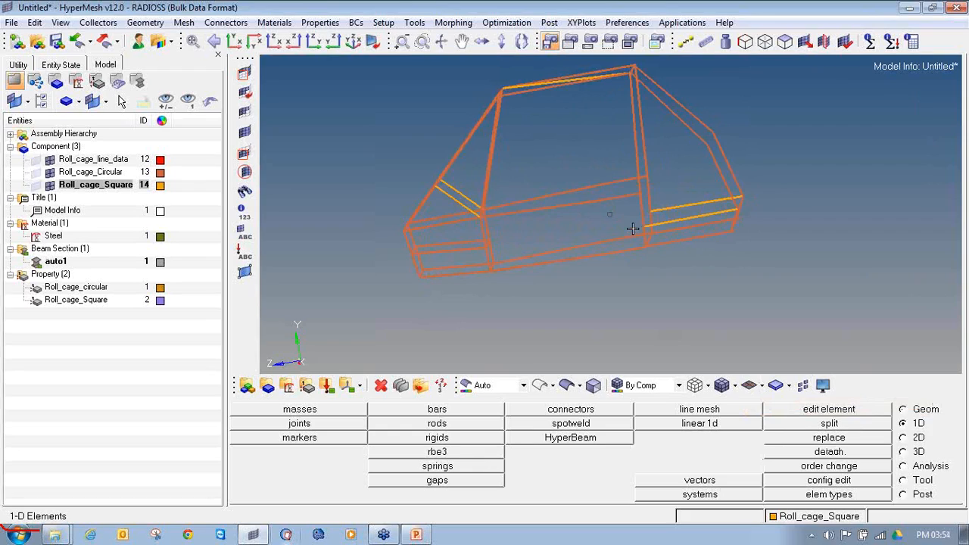
{"action": "mouse_move", "coordinate": [637, 227]}
{"action": "left_mouse_down", "text": "ctrl"}
{"action": "mouse_move", "coordinate": [621, 217]}
{"action": "mouse_move", "coordinate": [659, 222]}
{"action": "mouse_move", "coordinate": [651, 214]}
{"action": "left_mouse_up", "text": "ctrl"}
{"action": "scroll", "coordinate": [424, 227], "scroll_direction": "up", "scroll_amount": 5}
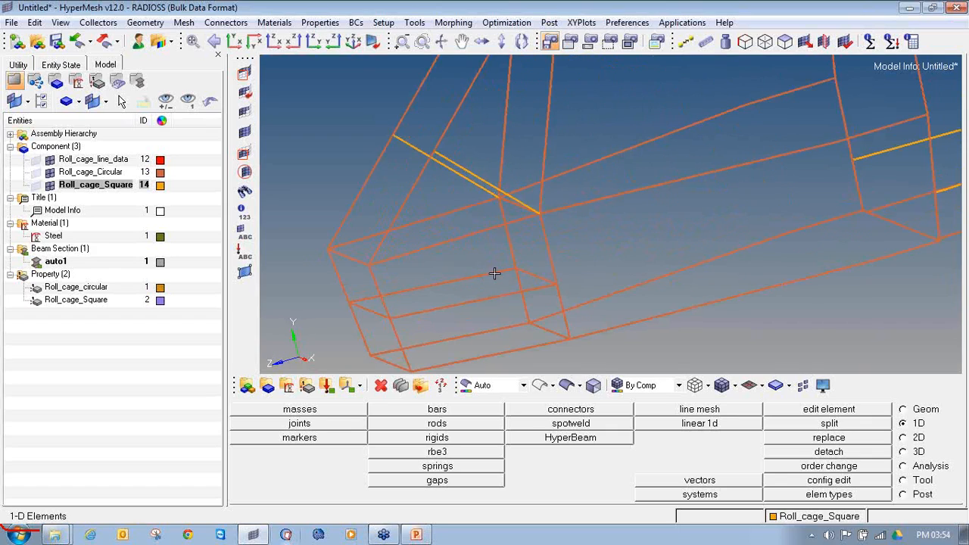
{"action": "scroll", "coordinate": [539, 246], "scroll_direction": "up", "scroll_amount": 2}
{"action": "scroll", "coordinate": [536, 221], "scroll_direction": "down", "scroll_amount": 5}
{"action": "right_click_drag", "start_coordinate": [548, 119], "coordinate": [510, 211], "text": "ctrl"}
{"action": "scroll", "coordinate": [500, 180], "scroll_direction": "up", "scroll_amount": 4}
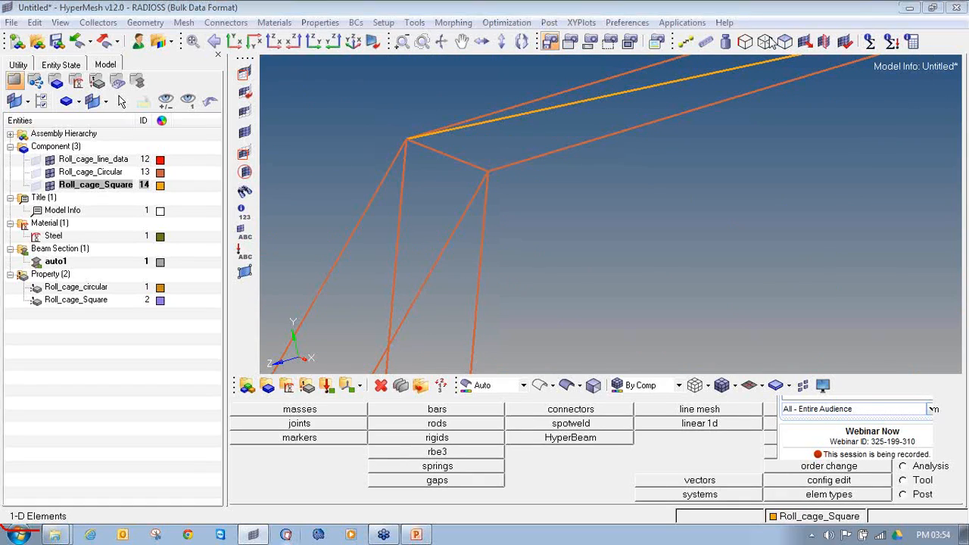
{"action": "scroll", "coordinate": [486, 169], "scroll_direction": "up", "scroll_amount": 3}
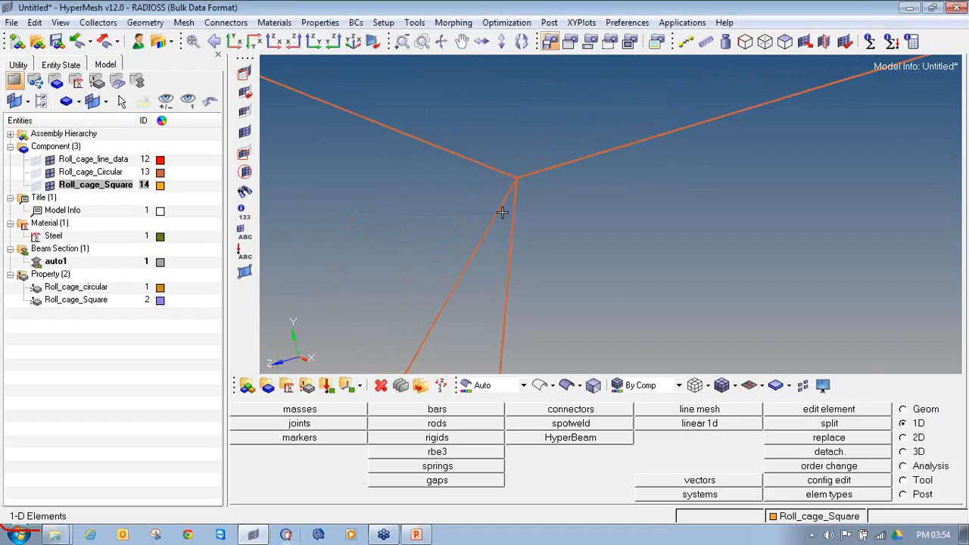
{"action": "scroll", "coordinate": [514, 178], "scroll_direction": "up", "scroll_amount": 2}
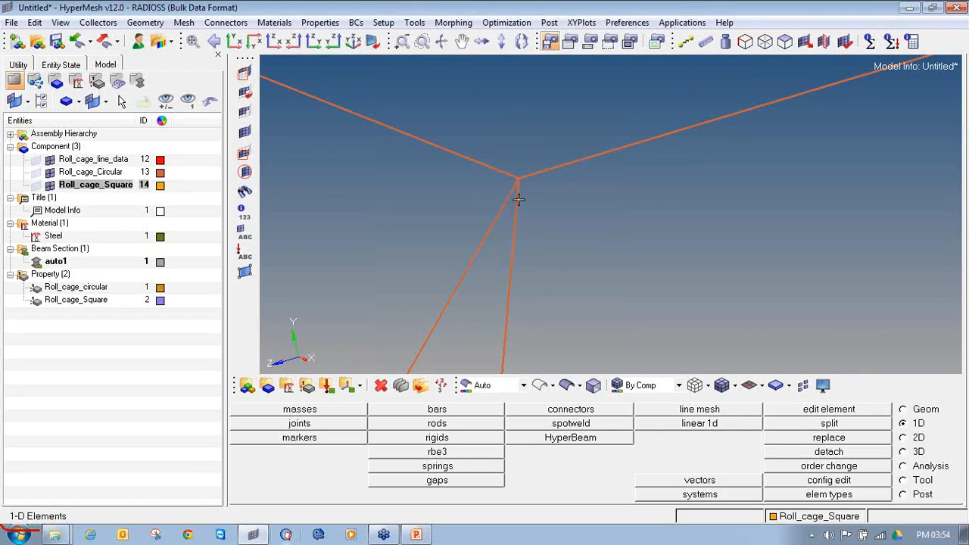
{"action": "key", "text": "ctrl+2"}
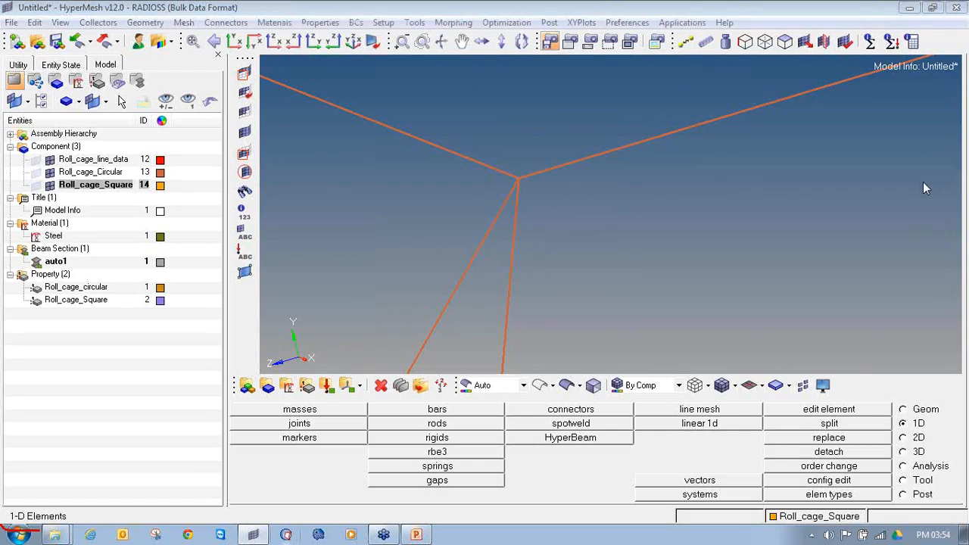
{"action": "mouse_move", "coordinate": [485, 203]}
{"action": "left_mouse_down"}
{"action": "mouse_move", "coordinate": [534, 218]}
{"action": "mouse_move", "coordinate": [478, 207]}
{"action": "left_mouse_up"}
{"action": "mouse_move", "coordinate": [492, 170]}
{"action": "left_mouse_down"}
{"action": "mouse_move", "coordinate": [505, 149]}
{"action": "mouse_move", "coordinate": [569, 158]}
{"action": "mouse_move", "coordinate": [475, 180]}
{"action": "mouse_move", "coordinate": [492, 155]}
{"action": "mouse_move", "coordinate": [496, 112]}
{"action": "left_mouse_up"}
{"action": "left_click_drag", "start_coordinate": [627, 159], "coordinate": [654, 100]}
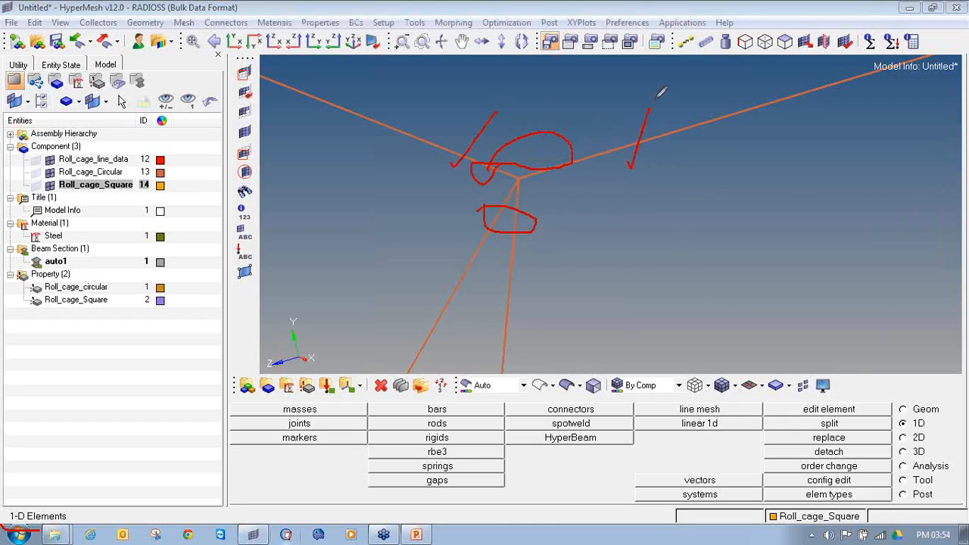
{"action": "left_click_drag", "start_coordinate": [492, 121], "coordinate": [736, 110]}
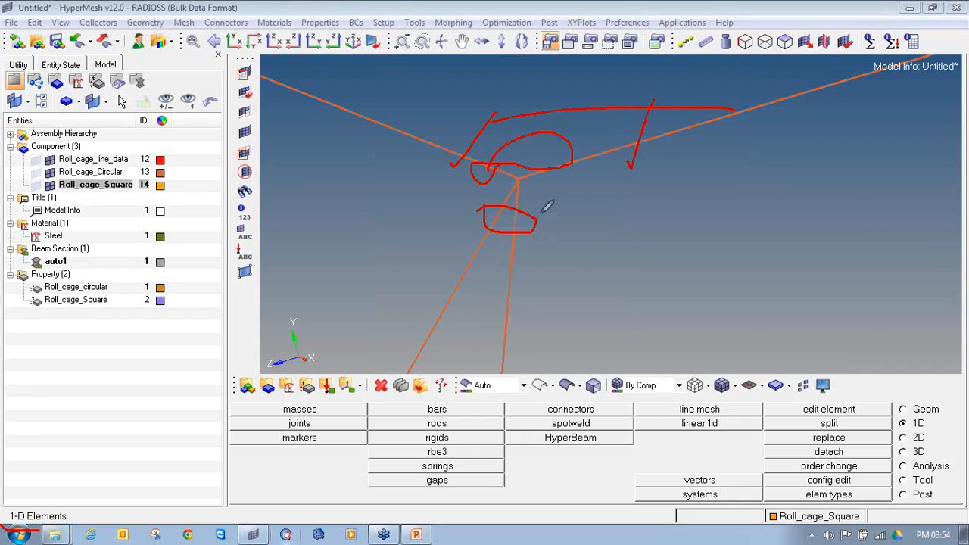
{"action": "mouse_move", "coordinate": [469, 262]}
{"action": "left_mouse_down"}
{"action": "mouse_move", "coordinate": [522, 261]}
{"action": "mouse_move", "coordinate": [508, 277]}
{"action": "mouse_move", "coordinate": [475, 280]}
{"action": "mouse_move", "coordinate": [426, 156]}
{"action": "mouse_move", "coordinate": [436, 174]}
{"action": "left_mouse_up"}
{"action": "mouse_move", "coordinate": [411, 272]}
{"action": "left_mouse_down"}
{"action": "mouse_move", "coordinate": [431, 296]}
{"action": "mouse_move", "coordinate": [443, 261]}
{"action": "left_mouse_up"}
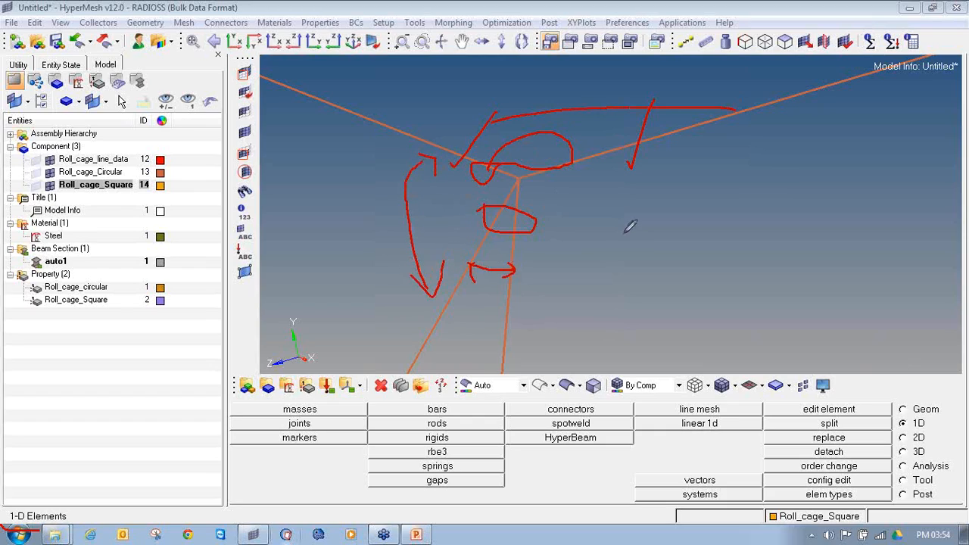
{"action": "key", "text": "Escape"}
{"action": "right_click_drag", "start_coordinate": [497, 200], "coordinate": [524, 190], "text": "ctrl"}
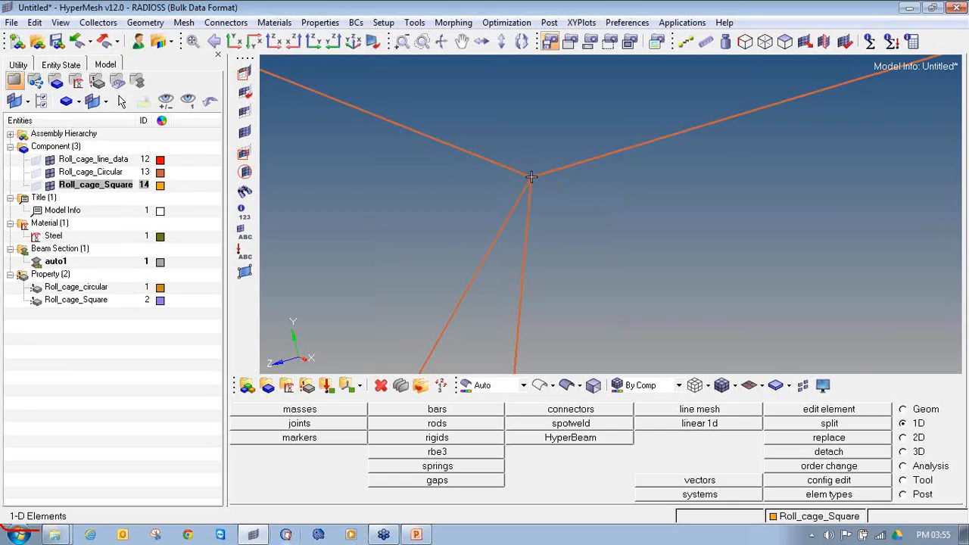
{"action": "scroll", "coordinate": [560, 193], "scroll_direction": "down", "scroll_amount": 10}
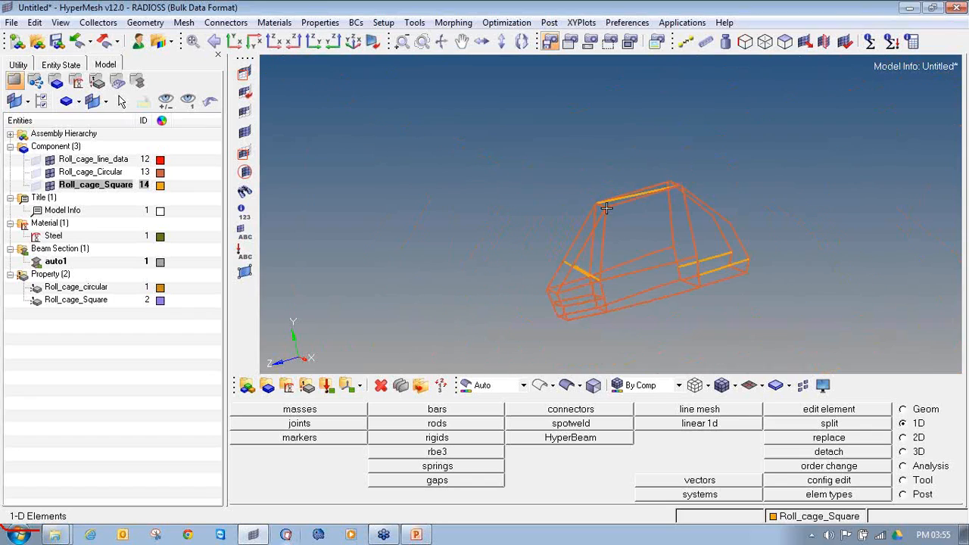
{"action": "scroll", "coordinate": [611, 251], "scroll_direction": "up", "scroll_amount": 3}
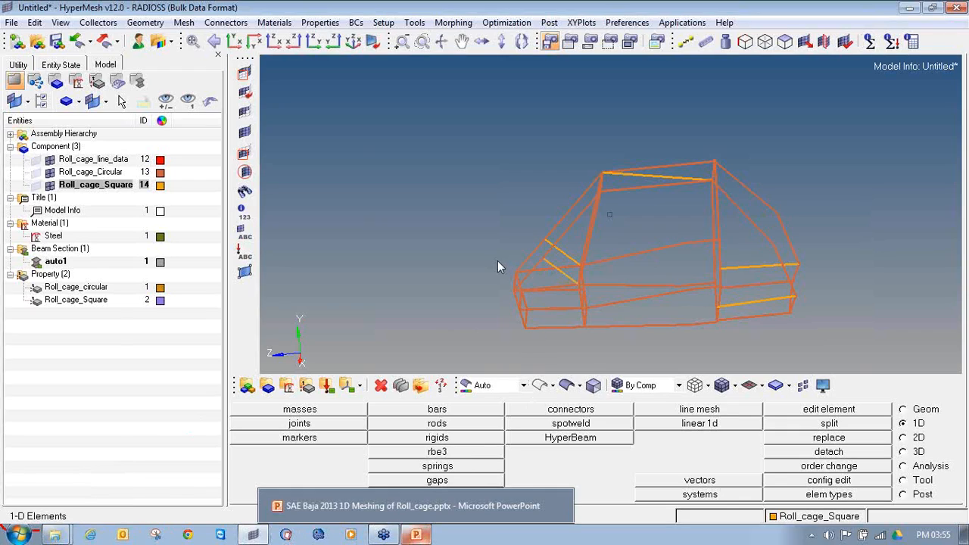
Create a load collector named Eigrl with the EIGRL card image and open its card for editing
{"action": "left_click", "coordinate": [326, 386]}
{"action": "left_click", "coordinate": [527, 411]}
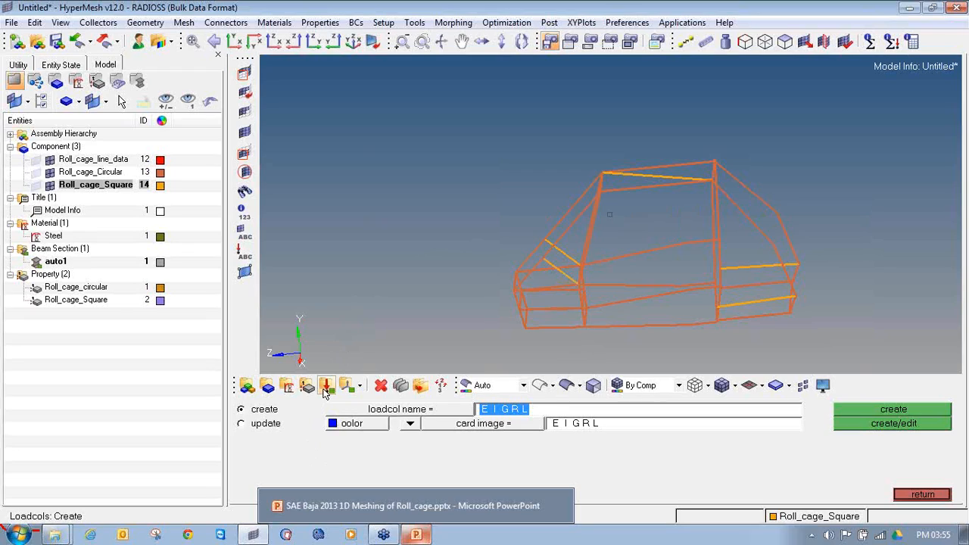
{"action": "left_click", "coordinate": [413, 351]}
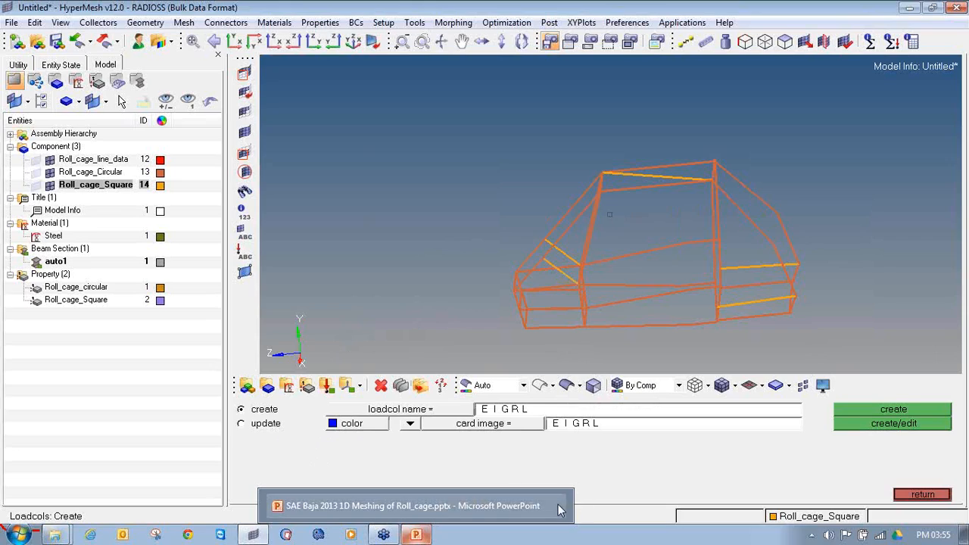
{"action": "left_click", "coordinate": [542, 411]}
{"action": "type", "text": "Eigr"}
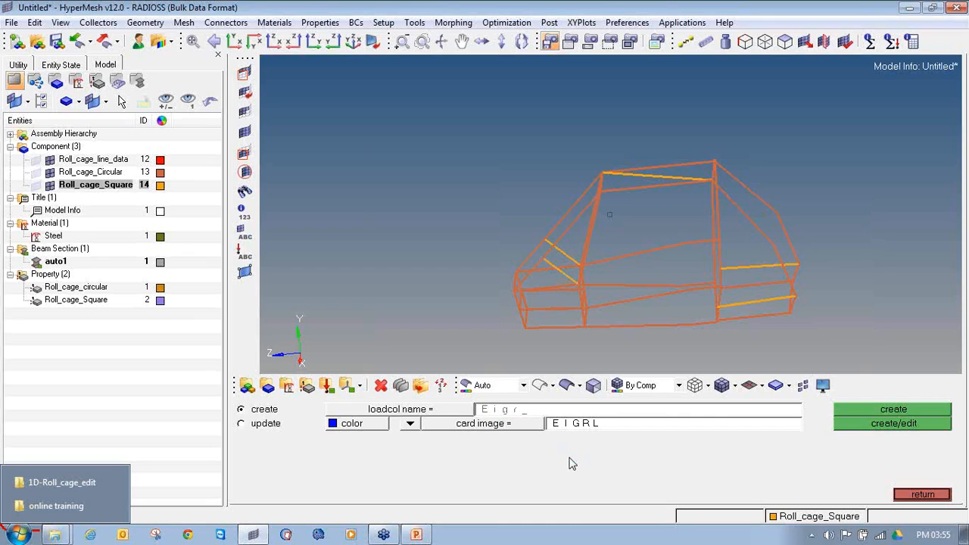
{"action": "left_click", "coordinate": [489, 424]}
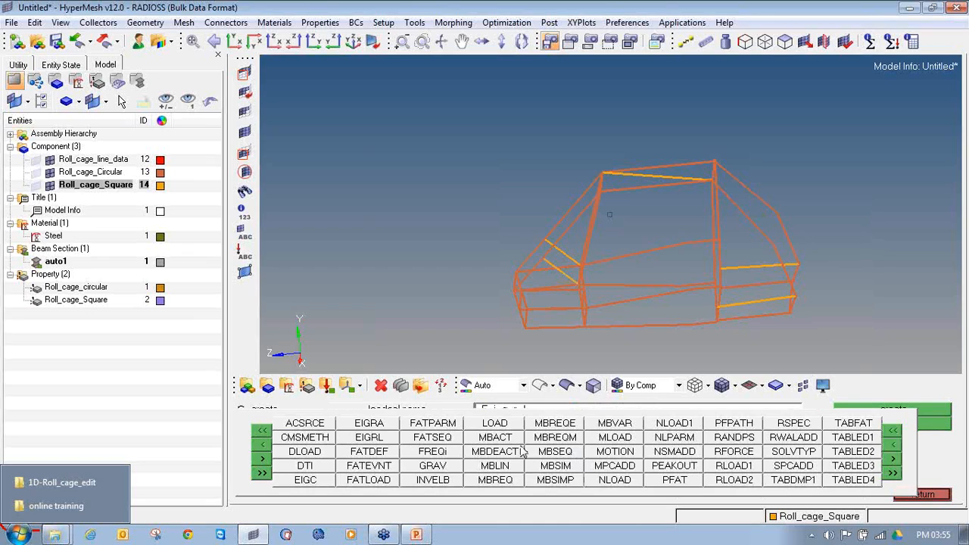
{"action": "left_click", "coordinate": [352, 439]}
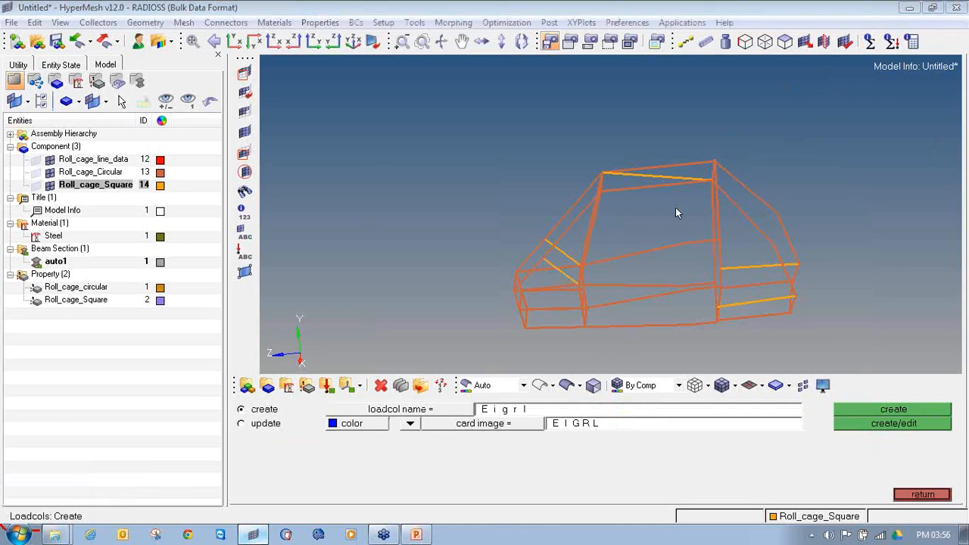
{"action": "left_click", "coordinate": [519, 426]}
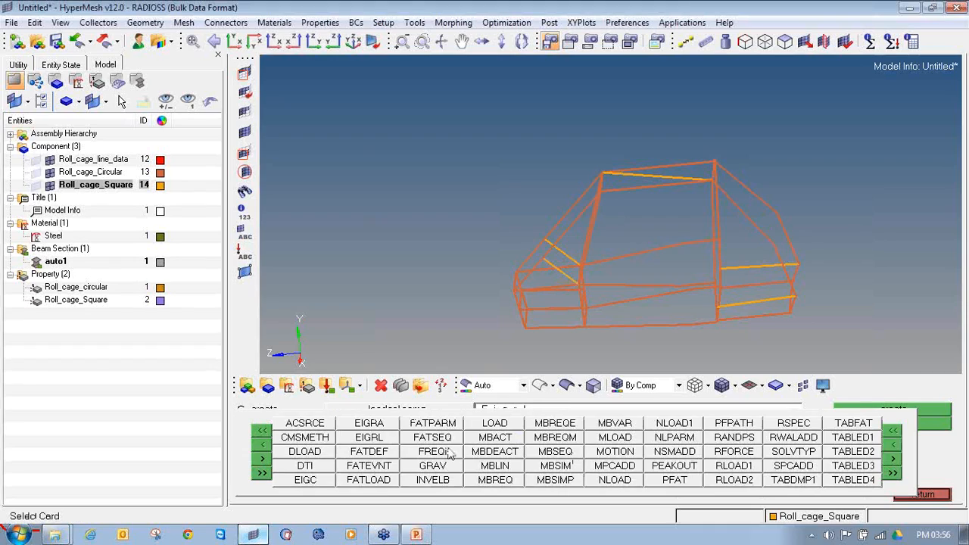
{"action": "left_click", "coordinate": [351, 437]}
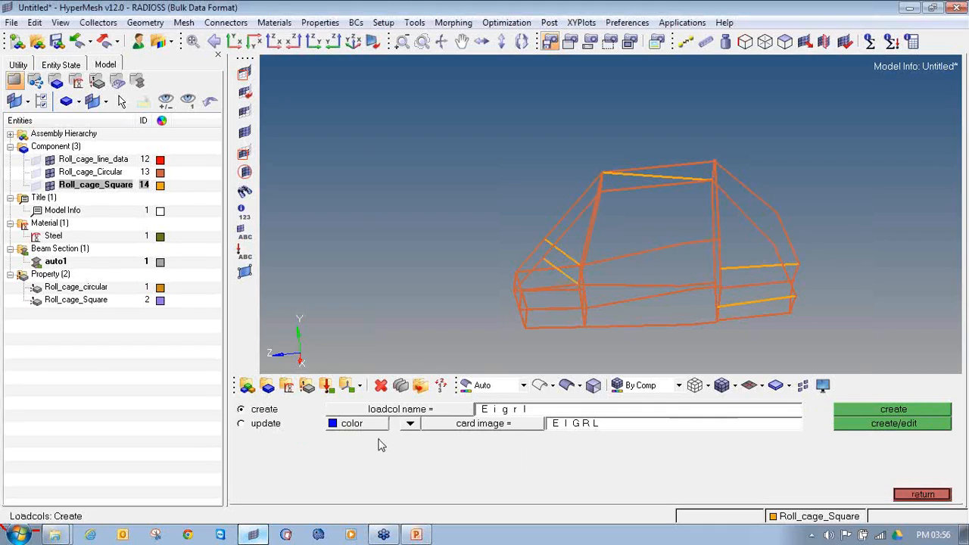
{"action": "left_click", "coordinate": [845, 422]}
Set V1 to 1 and V2 to 200 on the EIGRL card, enter the number of modes (ND), and list the load collector in the model tree
{"action": "left_click", "coordinate": [484, 296]}
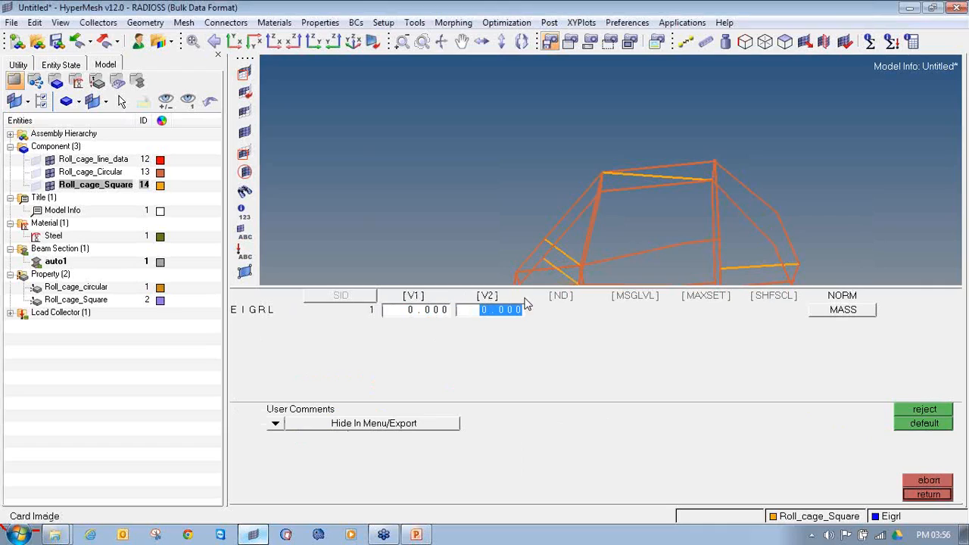
{"action": "left_click", "coordinate": [561, 297]}
{"action": "left_click", "coordinate": [408, 316]}
{"action": "type", "text": "1"}
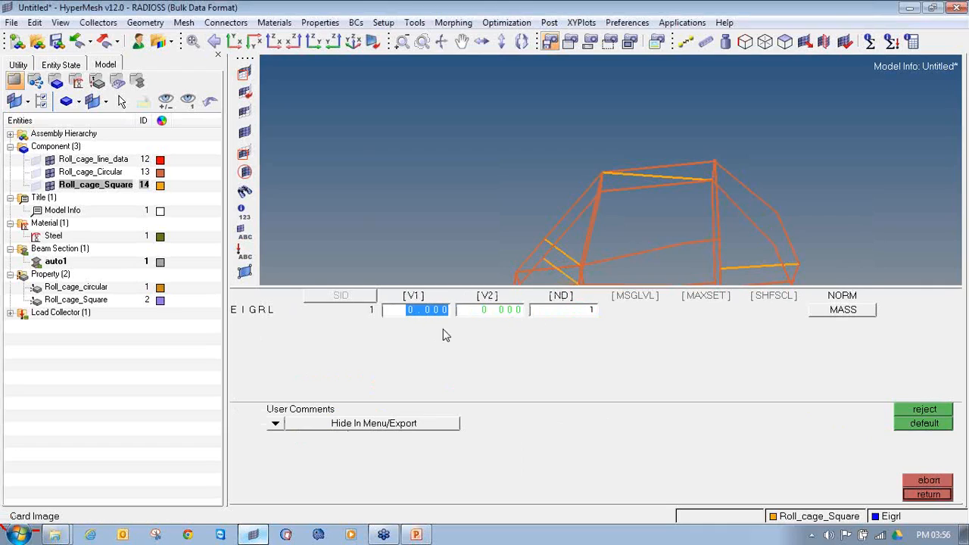
{"action": "left_click", "coordinate": [502, 310]}
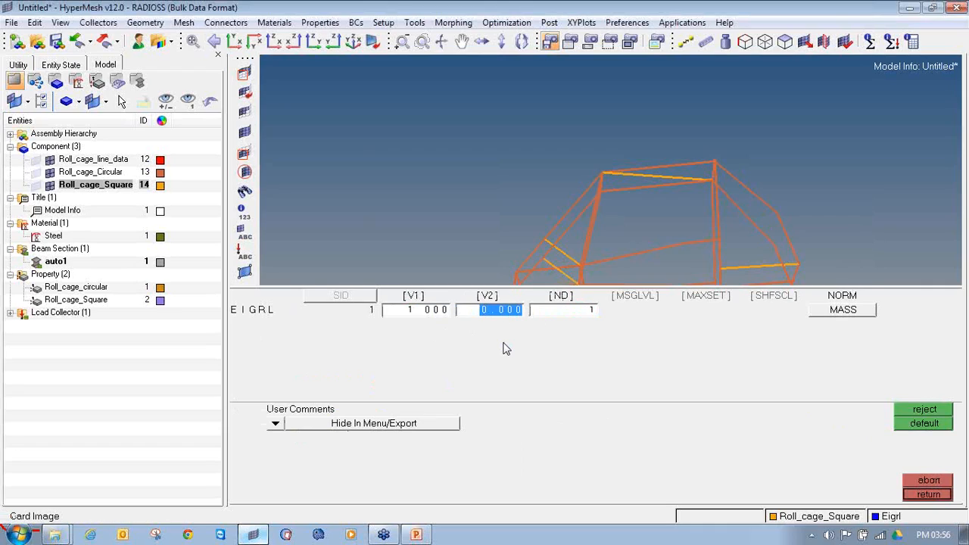
{"action": "type", "text": "20"}
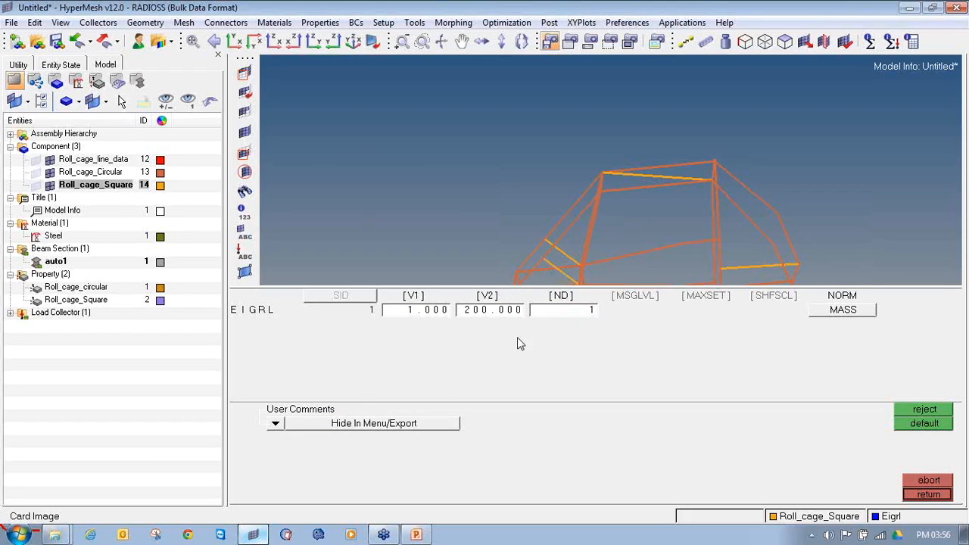
{"action": "left_click", "coordinate": [591, 310]}
{"action": "type", "text": "1"}
{"action": "left_click", "coordinate": [916, 499]}
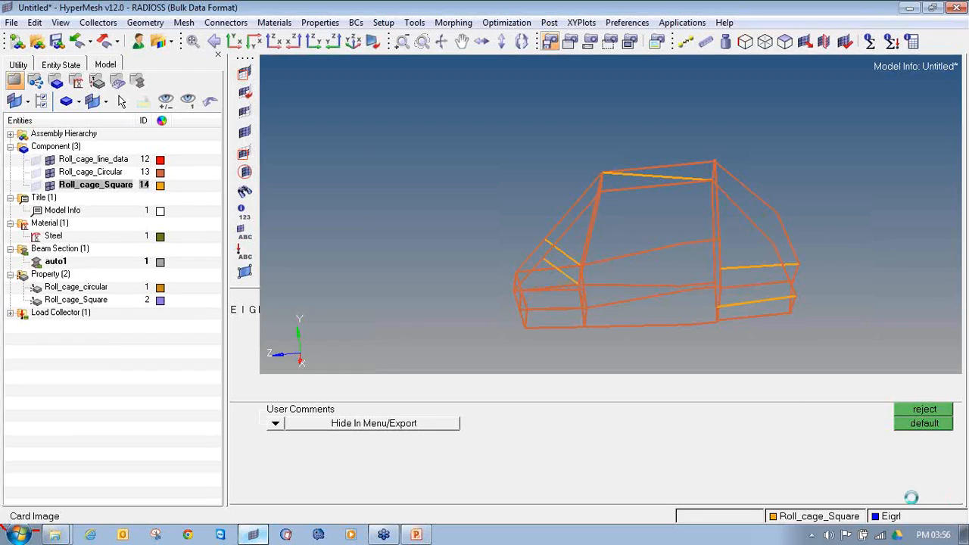
{"action": "left_click", "coordinate": [918, 495]}
{"action": "left_click", "coordinate": [11, 312]}
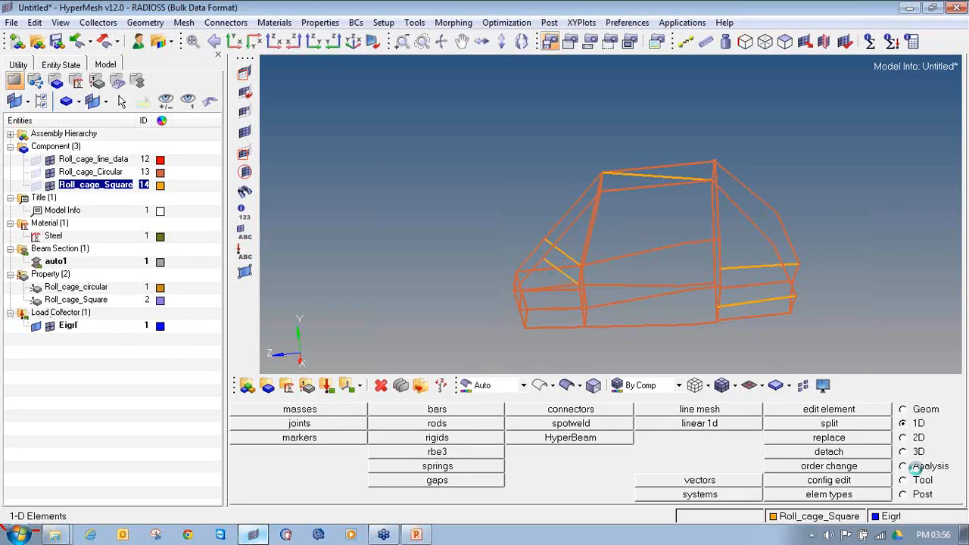
Define a load step named Free_free of type normal modes, with the SPC option disabled
{"action": "left_click", "coordinate": [918, 468]}
{"action": "left_click", "coordinate": [876, 441]}
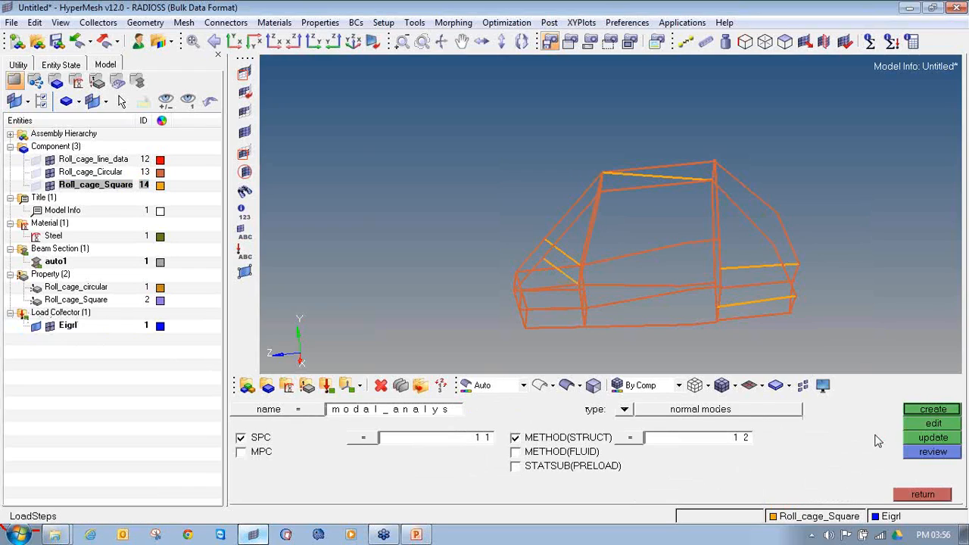
{"action": "left_click", "coordinate": [439, 416]}
{"action": "type", "text": "Fr"}
{"action": "left_click", "coordinate": [625, 416]}
{"action": "left_click", "coordinate": [403, 458]}
{"action": "left_click", "coordinate": [241, 437]}
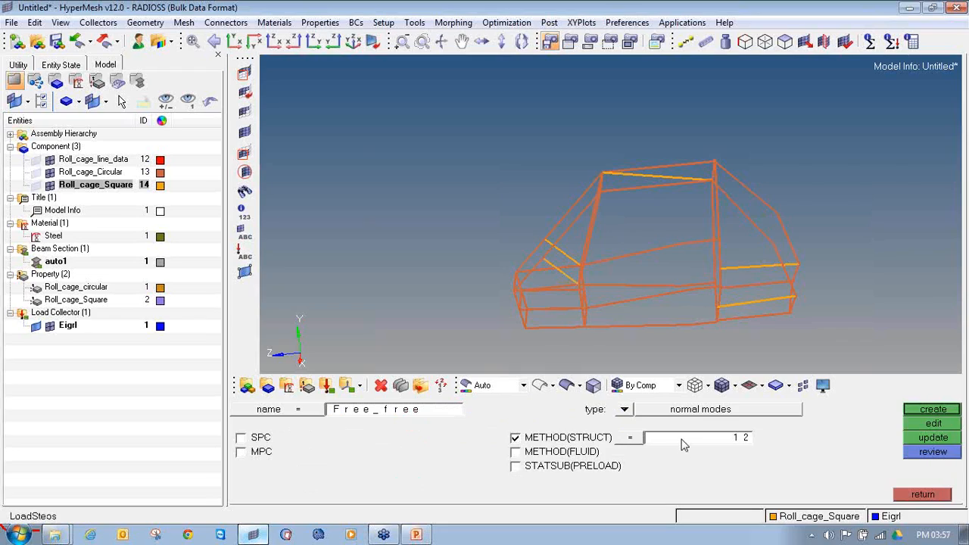
Assign the Eigrl load collector as METHOD(STRUCT), create the Free_free load step, and finish defining load steps
{"action": "left_click", "coordinate": [569, 441]}
{"action": "left_click", "coordinate": [568, 441]}
{"action": "left_click", "coordinate": [577, 442]}
{"action": "left_click", "coordinate": [577, 442]}
{"action": "left_click", "coordinate": [704, 440]}
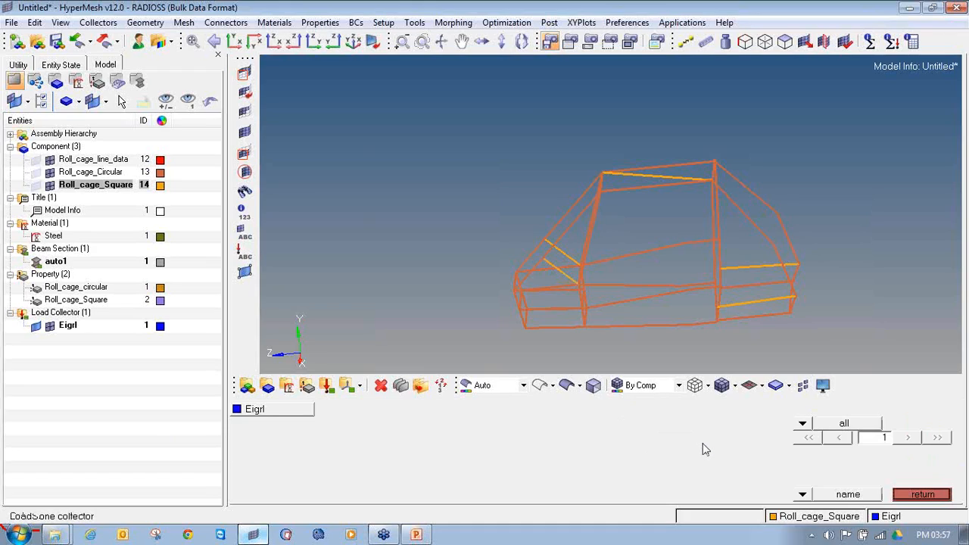
{"action": "left_click", "coordinate": [245, 410]}
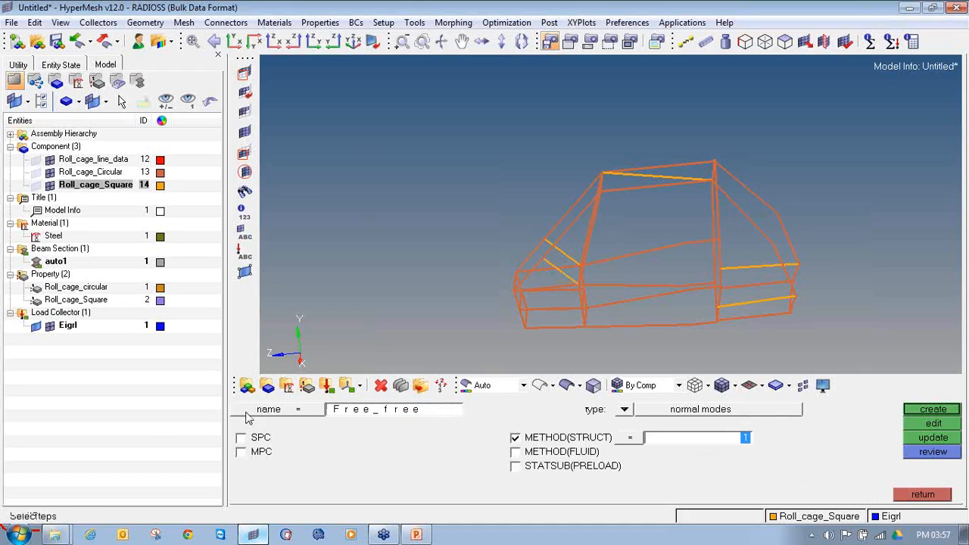
{"action": "left_click", "coordinate": [930, 408]}
{"action": "left_click", "coordinate": [10, 338]}
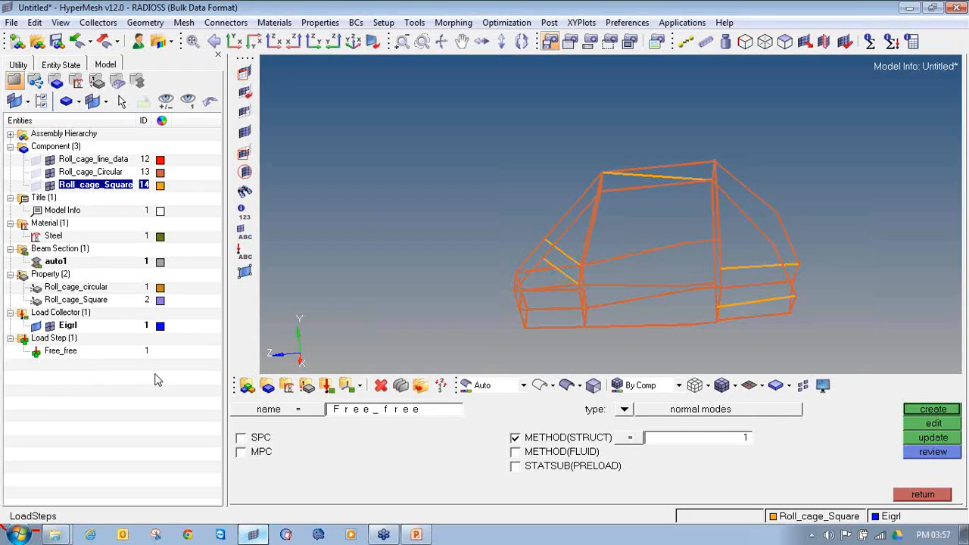
{"action": "left_click", "coordinate": [923, 493]}
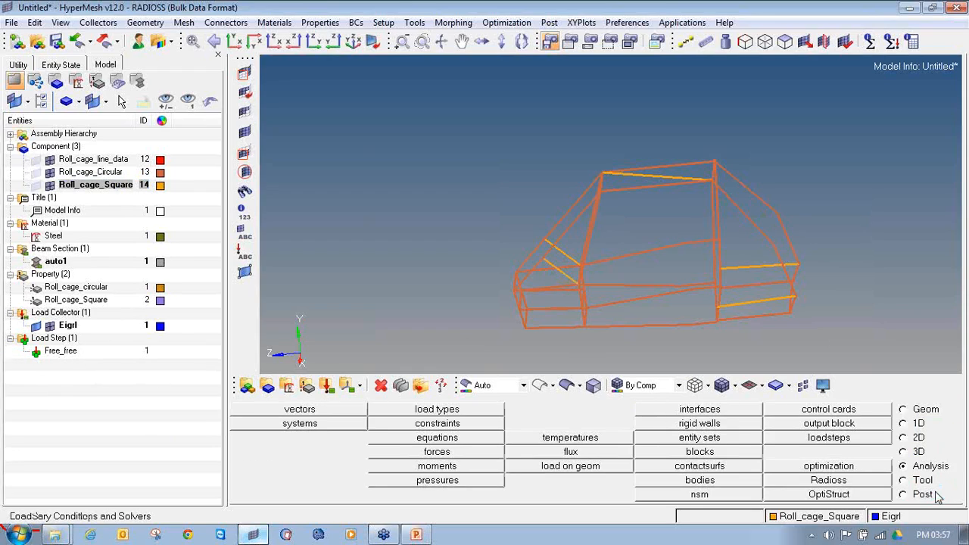
Save the model as Roll_cage in a new folder inside 1D-Roll_cage_edit
{"action": "left_click", "coordinate": [11, 22]}
{"action": "left_click", "coordinate": [56, 97]}
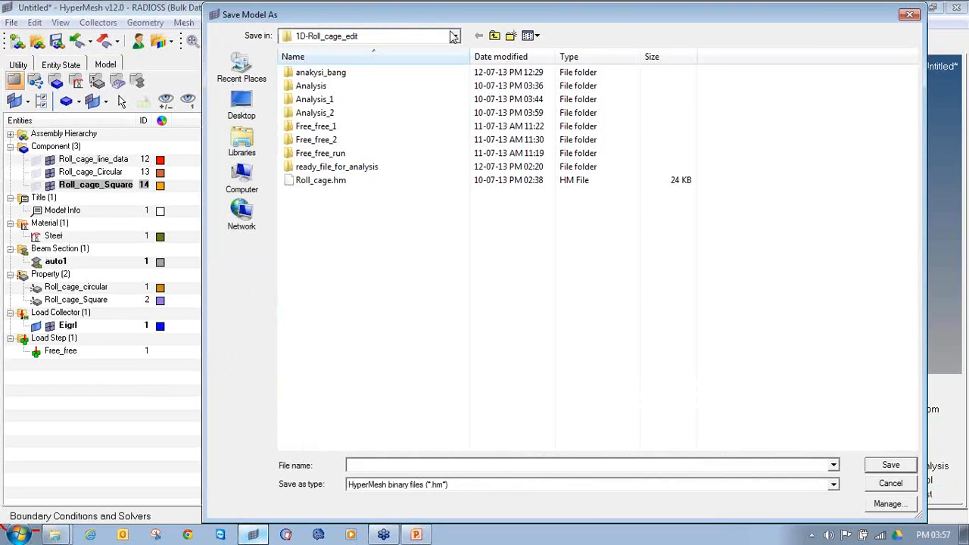
{"action": "left_click", "coordinate": [511, 35]}
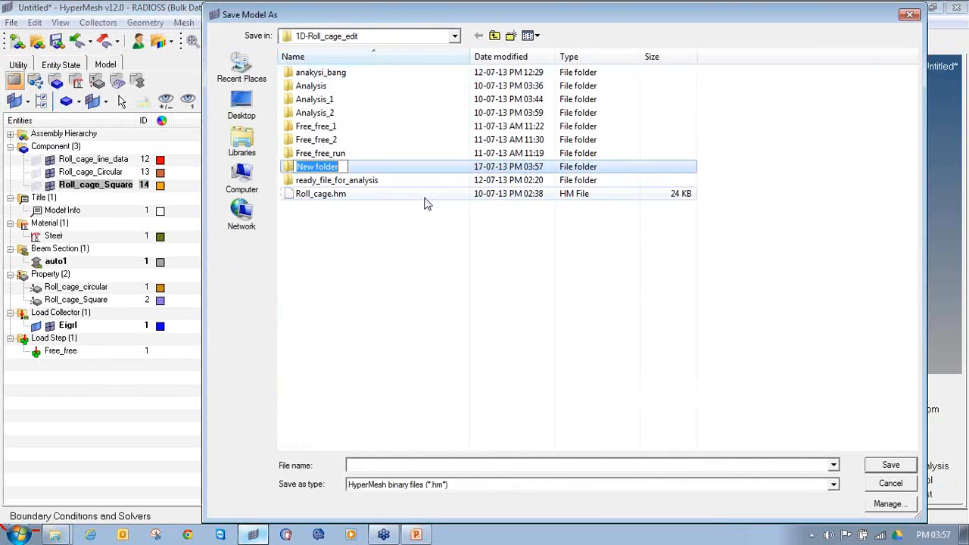
{"action": "double_click", "coordinate": [383, 168]}
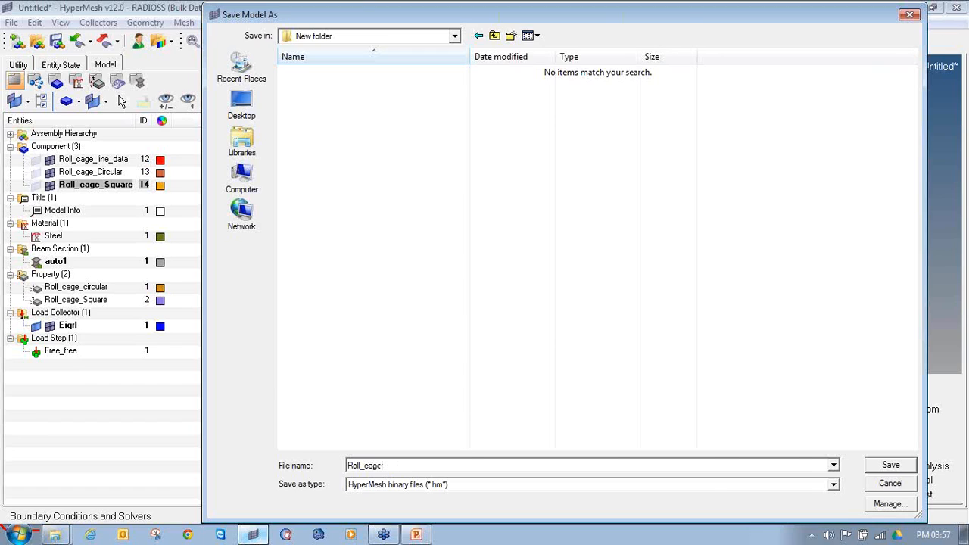
{"action": "key", "text": "Return"}
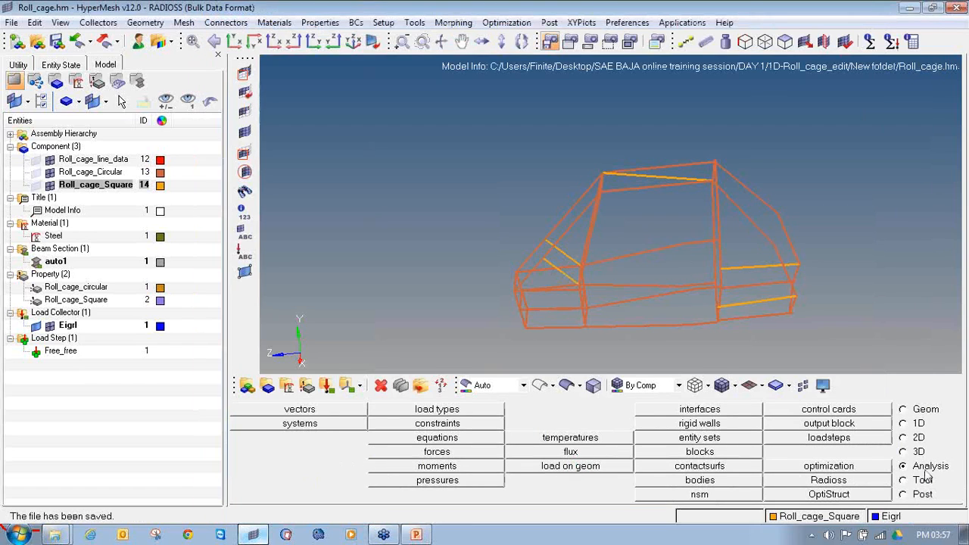
Run the Radioss analysis on the Roll_cage.fem input file with the analysis run option
{"action": "left_click", "coordinate": [884, 482]}
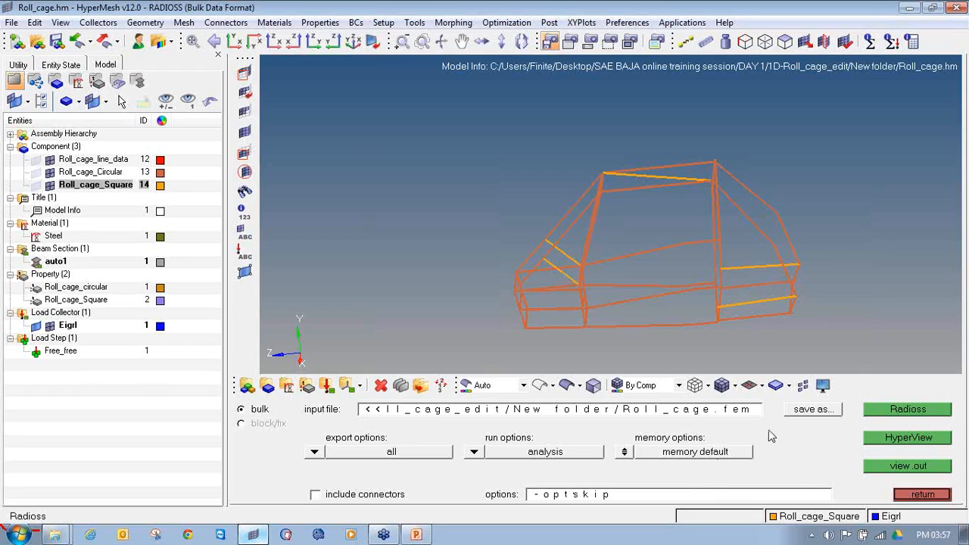
{"action": "left_click", "coordinate": [871, 412]}
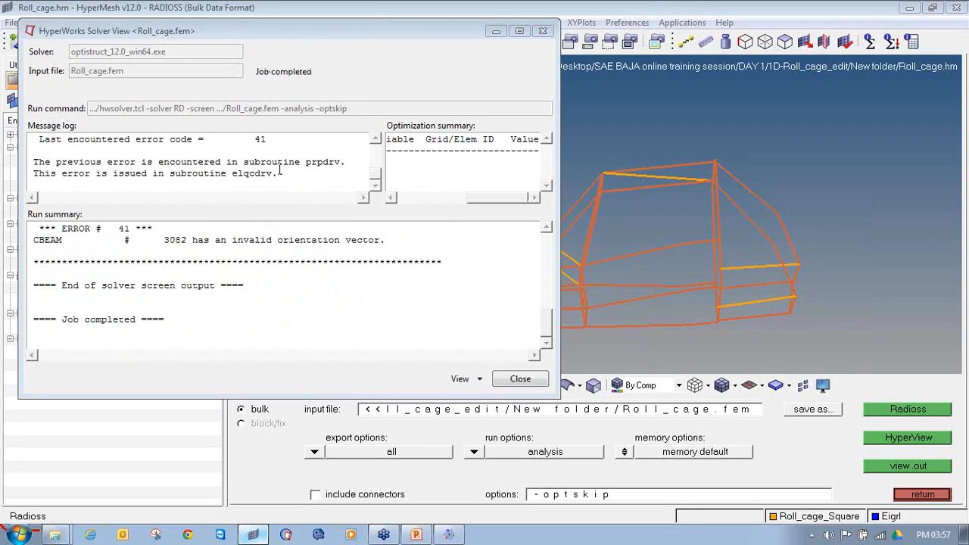
Examine the solver's message log for the fatal error and the ID of the failing element, and return to the model
{"action": "left_click", "coordinate": [375, 140]}
{"action": "left_click", "coordinate": [374, 140]}
{"action": "left_click", "coordinate": [375, 140]}
{"action": "left_click", "coordinate": [375, 140]}
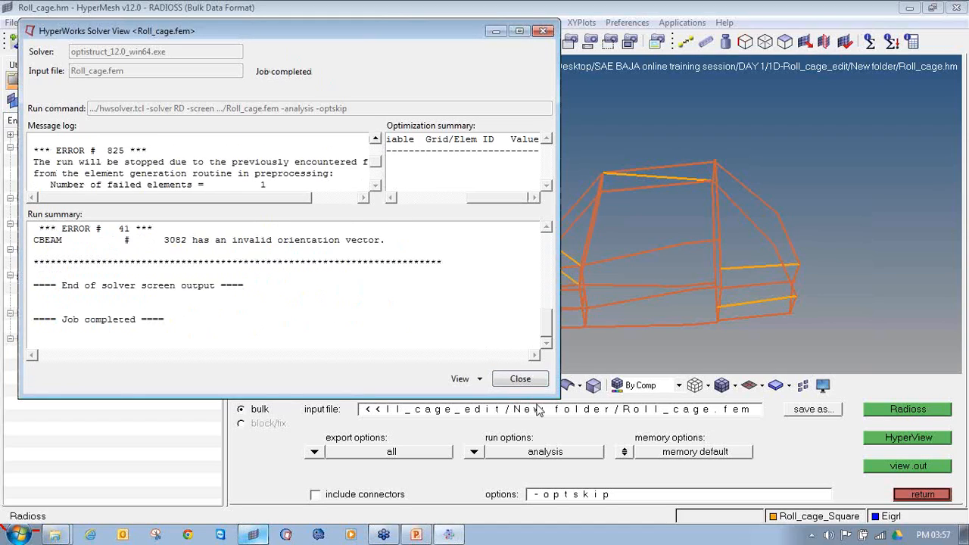
{"action": "left_click_drag", "start_coordinate": [560, 395], "coordinate": [811, 472]}
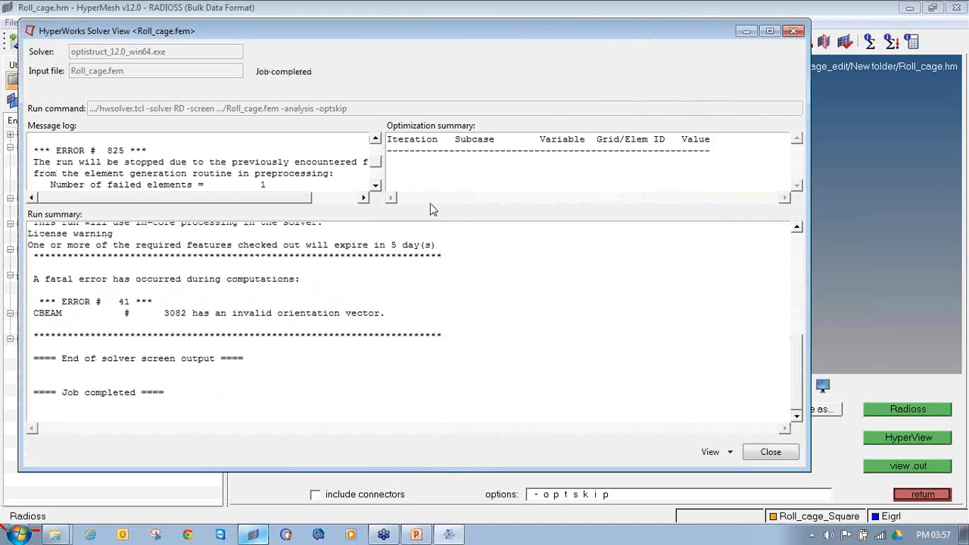
{"action": "left_click_drag", "start_coordinate": [384, 166], "coordinate": [481, 175]}
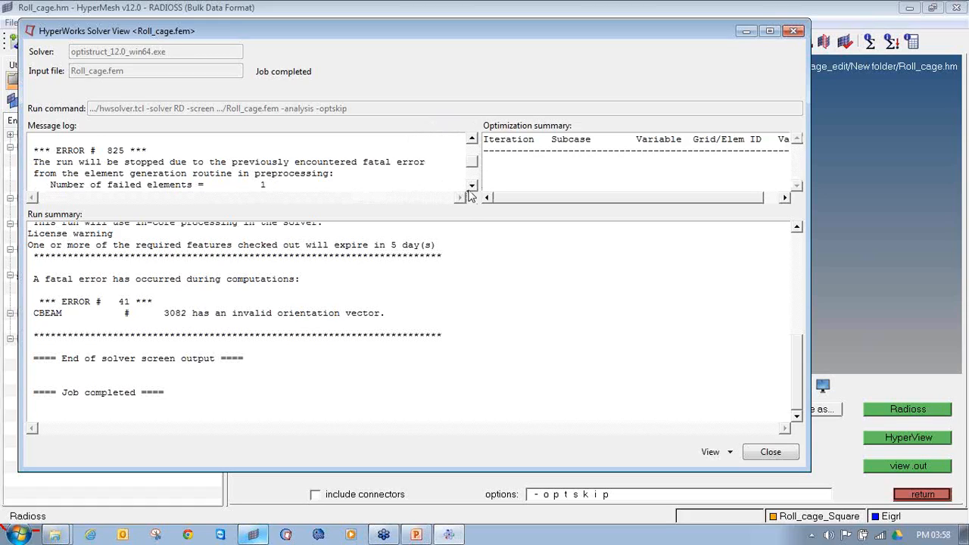
{"action": "left_click", "coordinate": [472, 186]}
{"action": "scroll", "coordinate": [477, 145], "scroll_direction": "up", "scroll_amount": 2}
{"action": "left_click", "coordinate": [474, 141]}
{"action": "left_click", "coordinate": [474, 141]}
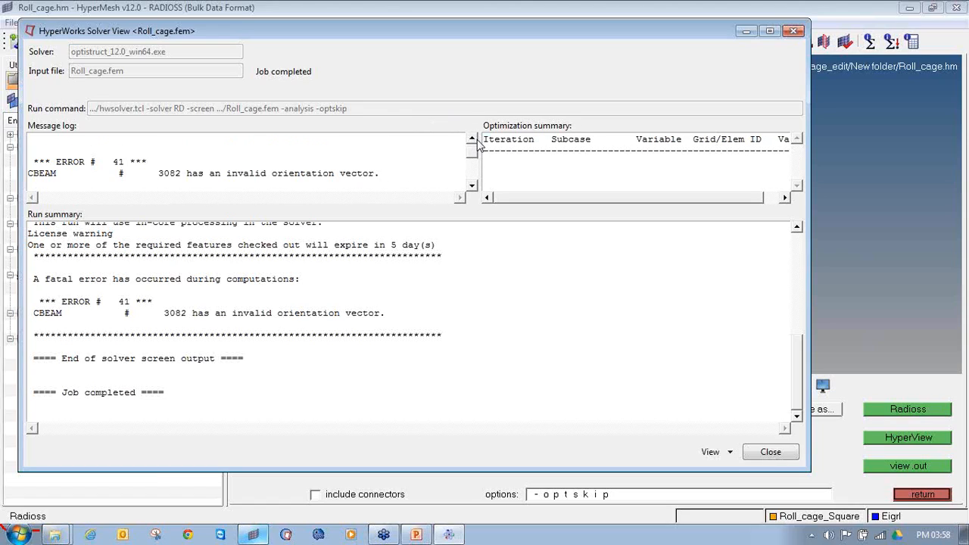
{"action": "double_click", "coordinate": [160, 173]}
{"action": "left_click", "coordinate": [656, 7]}
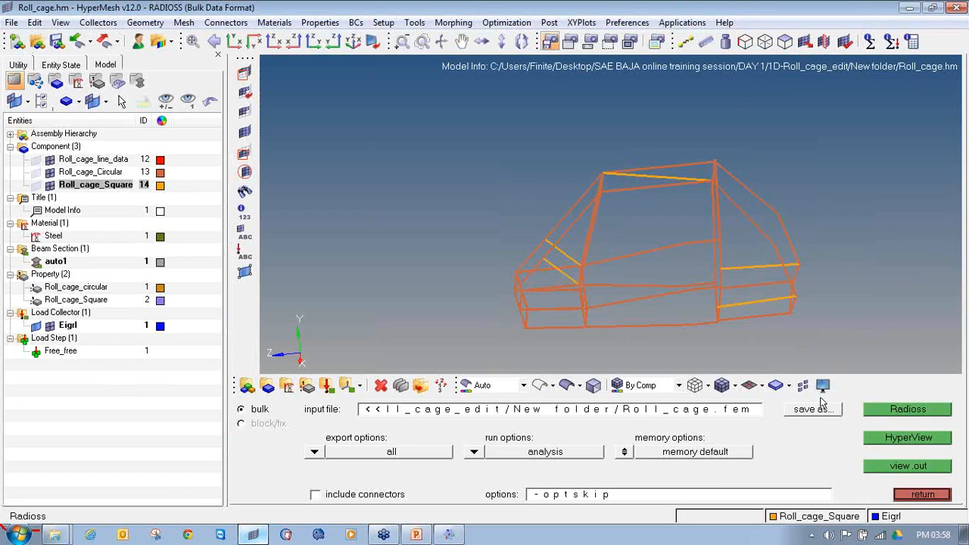
Isolate the beam element with ID 3082 by masking it and reversing the displayed elements
{"action": "left_click", "coordinate": [244, 72]}
{"action": "left_click", "coordinate": [443, 410]}
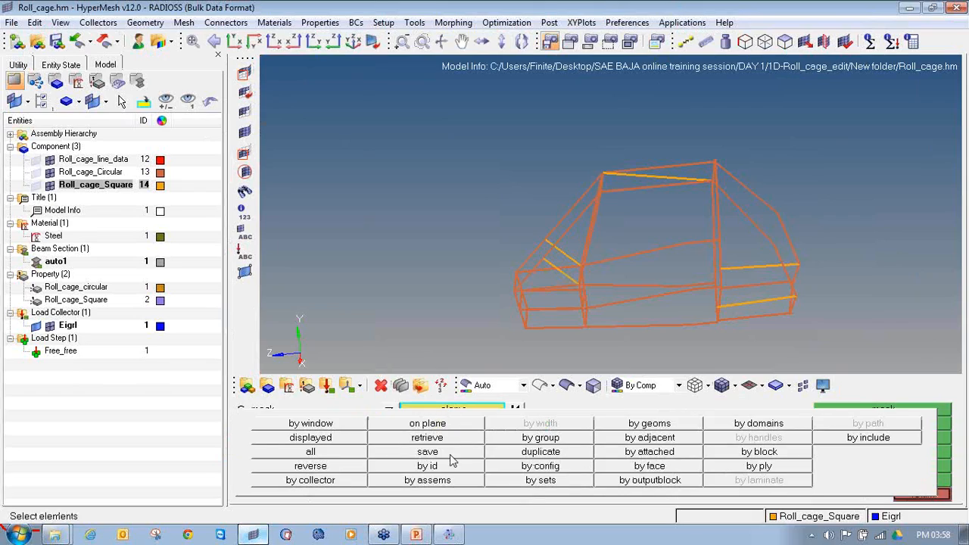
{"action": "left_click", "coordinate": [439, 466]}
{"action": "type", "text": "3082"}
{"action": "key", "text": "Return"}
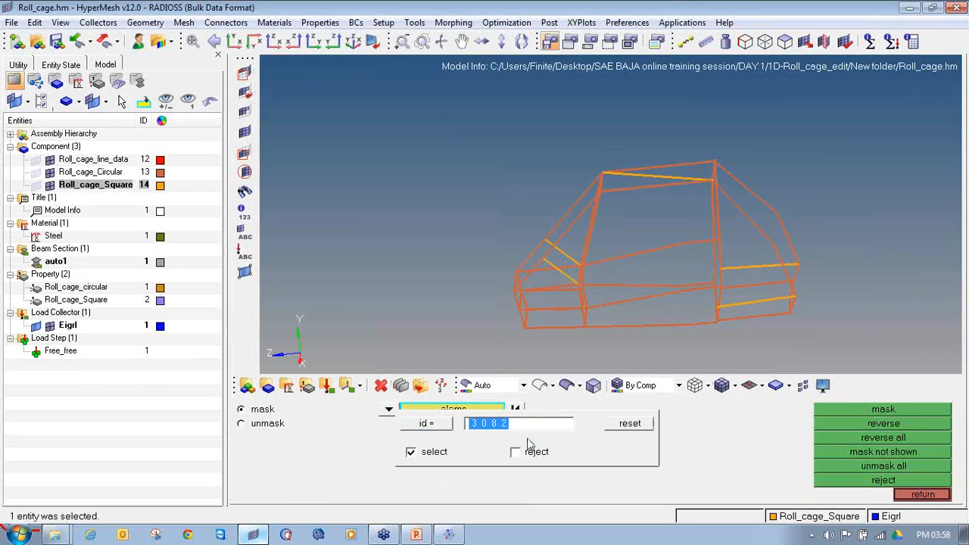
{"action": "left_click", "coordinate": [866, 408]}
{"action": "left_click", "coordinate": [866, 421]}
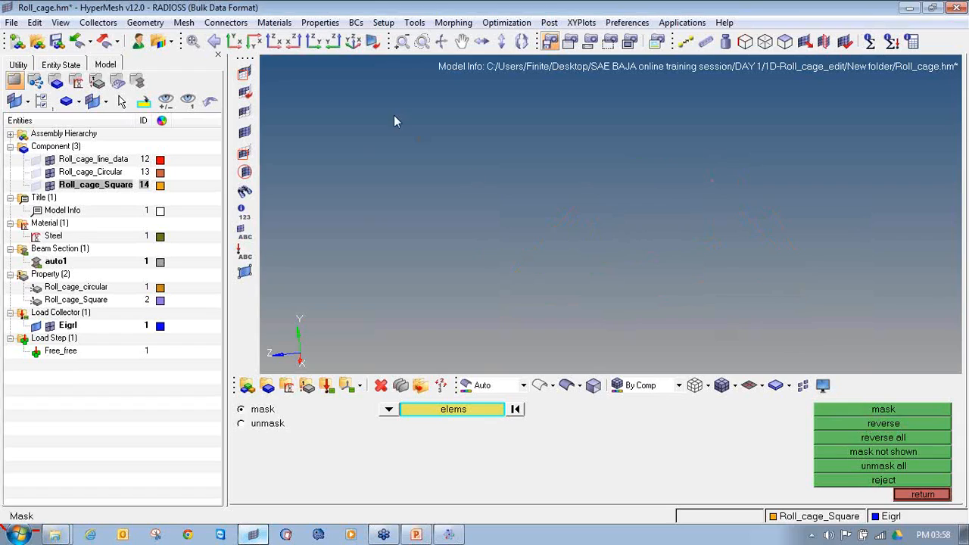
Mark the isolated beam element's end nodes with temporary nodes and unmask the rest of the roll cage
{"action": "left_click_drag", "start_coordinate": [286, 67], "coordinate": [584, 216], "text": "shift"}
{"action": "key", "text": "shift+F2"}
{"action": "left_click_drag", "start_coordinate": [312, 71], "coordinate": [951, 355], "text": "shift"}
{"action": "left_click", "coordinate": [911, 408]}
{"action": "key", "text": "f"}
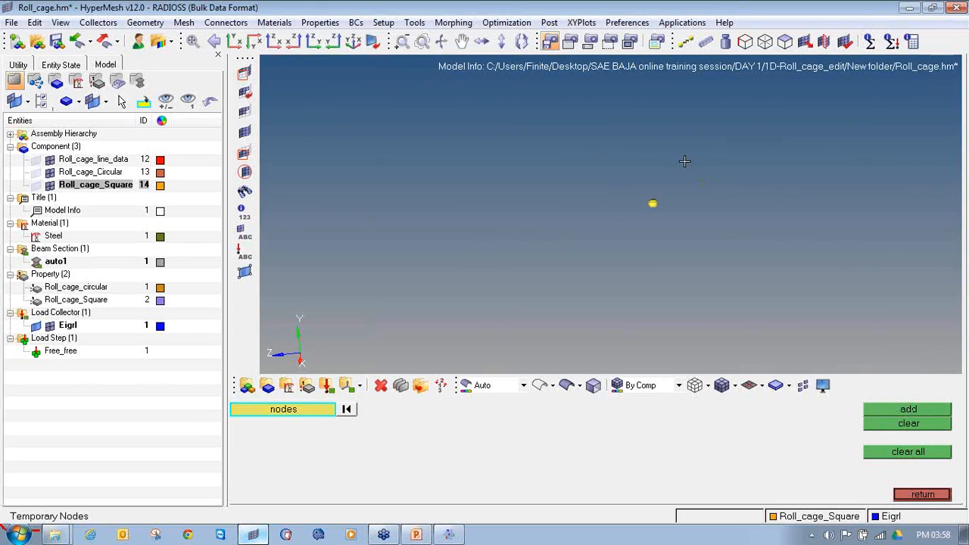
{"action": "left_click", "coordinate": [252, 129]}
{"action": "scroll", "coordinate": [663, 206], "scroll_direction": "up", "scroll_amount": 8, "text": "ctrl"}
{"action": "scroll", "coordinate": [616, 199], "scroll_direction": "up", "scroll_amount": 3, "text": "ctrl"}
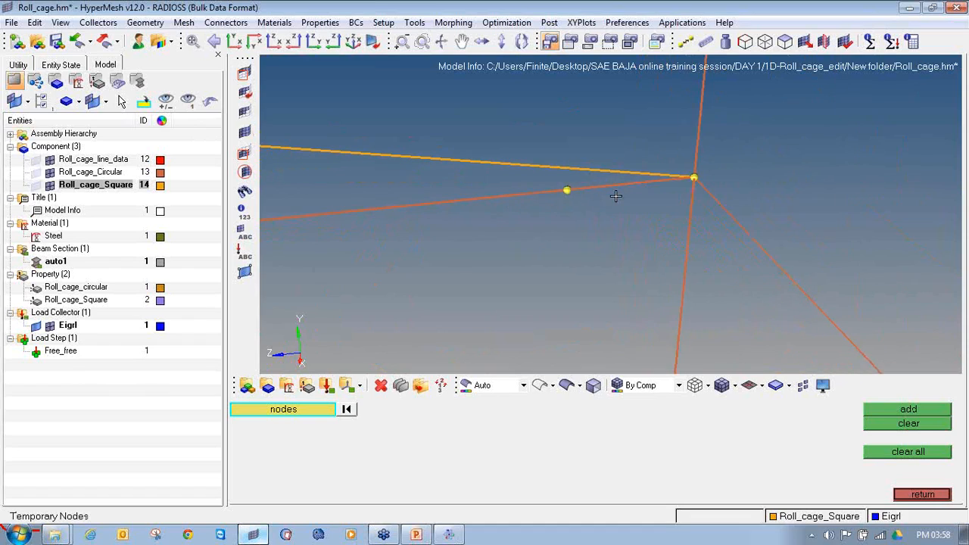
Inspect the joint around the marked element in 3D element representation, and return to traditional element representation
{"action": "left_click", "coordinate": [760, 387]}
{"action": "left_click", "coordinate": [763, 426]}
{"action": "scroll", "coordinate": [687, 194], "scroll_direction": "down", "scroll_amount": 5, "text": "ctrl"}
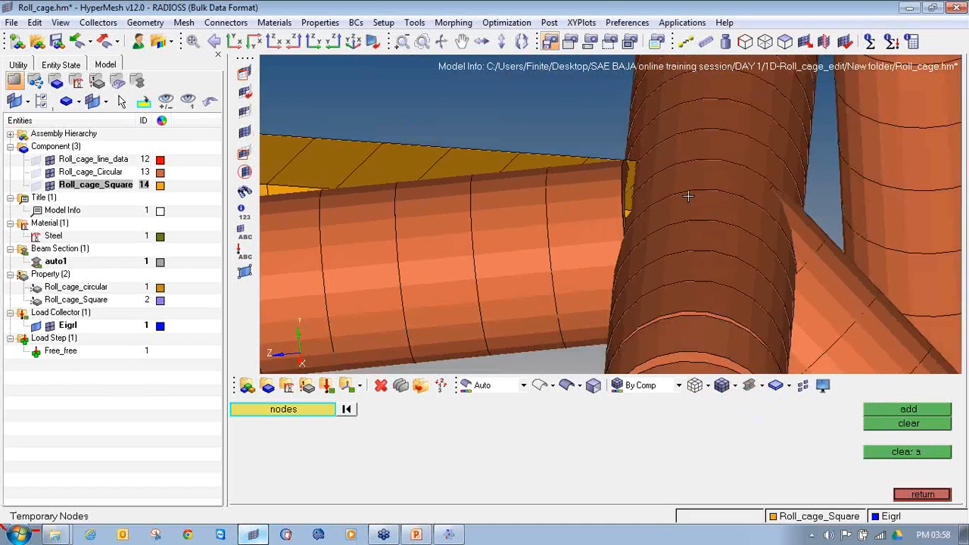
{"action": "left_click_drag", "start_coordinate": [686, 204], "coordinate": [714, 221], "text": "ctrl"}
{"action": "left_click", "coordinate": [762, 388]}
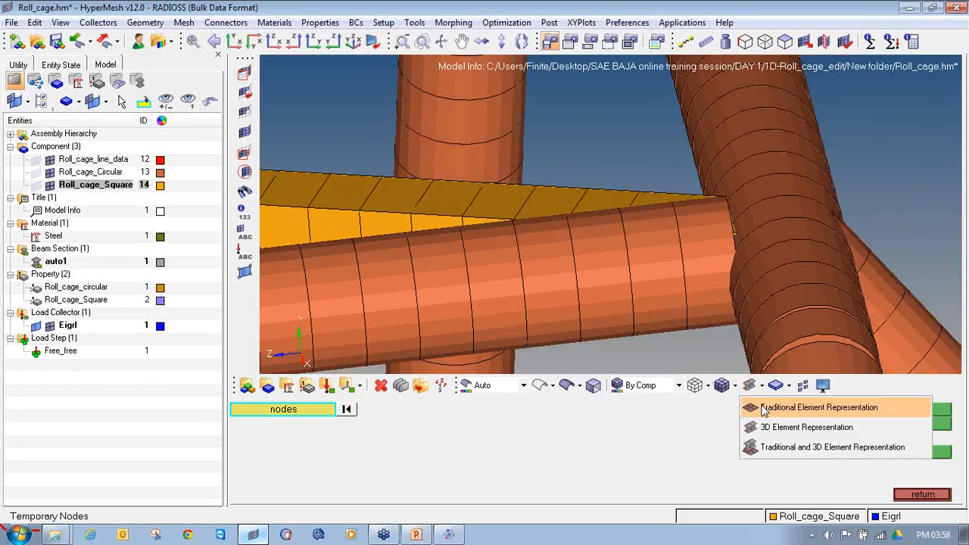
{"action": "left_click", "coordinate": [765, 402]}
{"action": "left_click_drag", "start_coordinate": [757, 270], "coordinate": [719, 272], "text": "ctrl"}
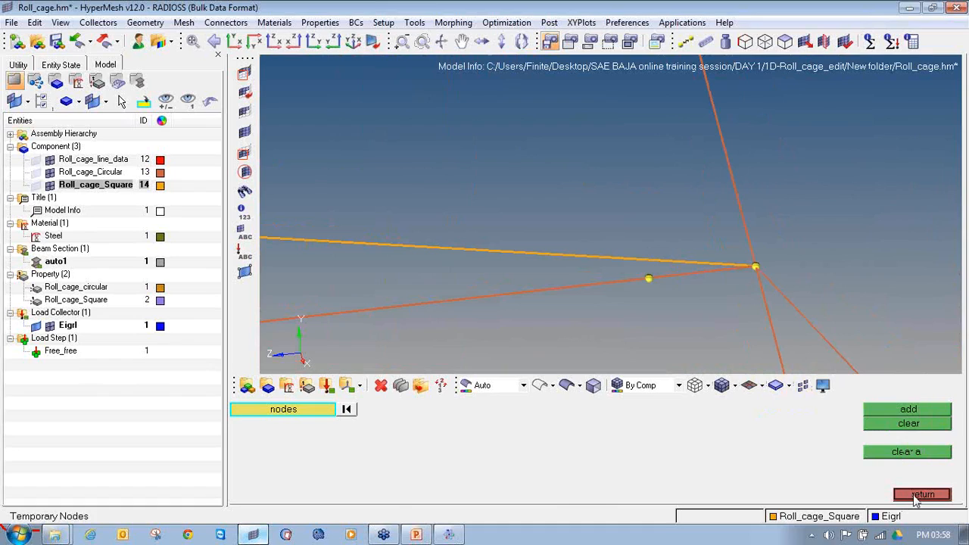
Select the beam element between the temporary nodes for a bar update, with y-axis orientation and the Roll_cage_circular property
{"action": "left_click", "coordinate": [922, 495]}
{"action": "left_click", "coordinate": [922, 495]}
{"action": "left_click", "coordinate": [916, 424]}
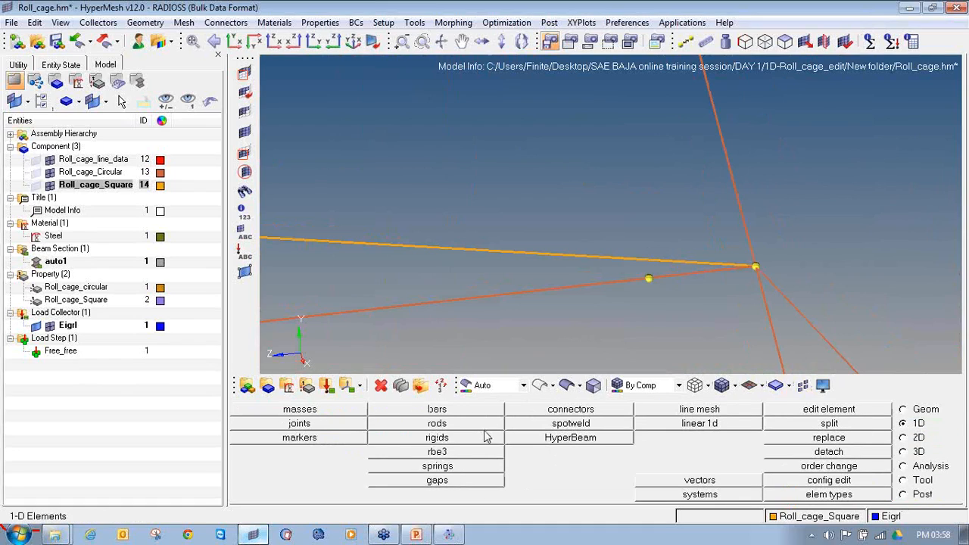
{"action": "left_click", "coordinate": [481, 412]}
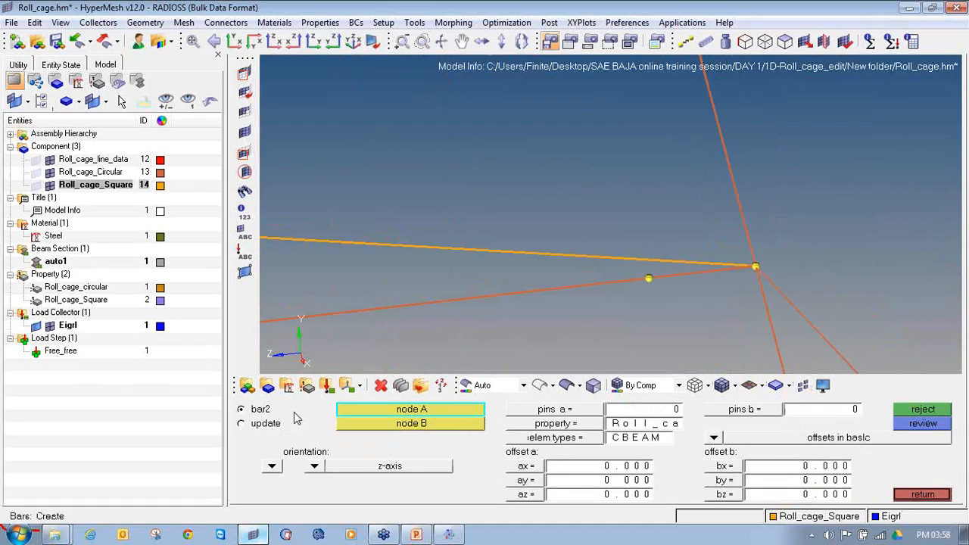
{"action": "left_click", "coordinate": [266, 423]}
{"action": "left_click", "coordinate": [702, 271]}
{"action": "left_click_drag", "start_coordinate": [702, 271], "coordinate": [385, 342], "text": "ctrl"}
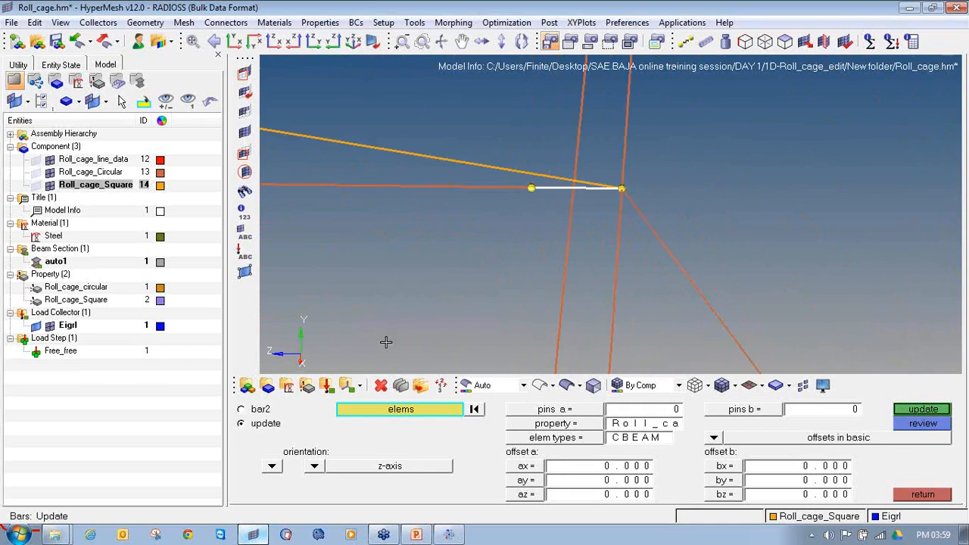
{"action": "left_click", "coordinate": [314, 467]}
{"action": "left_click", "coordinate": [305, 440]}
{"action": "left_click", "coordinate": [556, 423]}
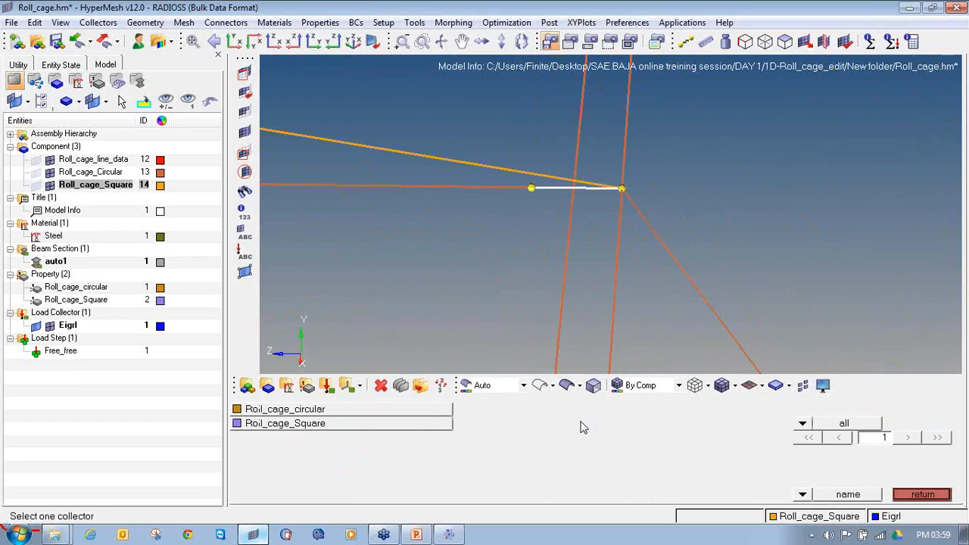
{"action": "left_click", "coordinate": [351, 411]}
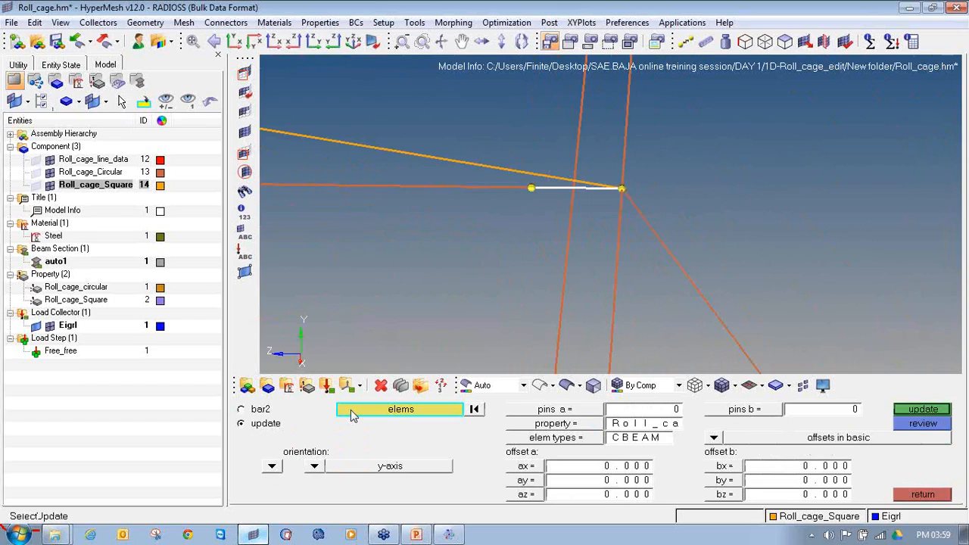
Make Roll_cage_Circular the current component
{"action": "left_click", "coordinate": [90, 172]}
{"action": "right_click", "coordinate": [91, 172]}
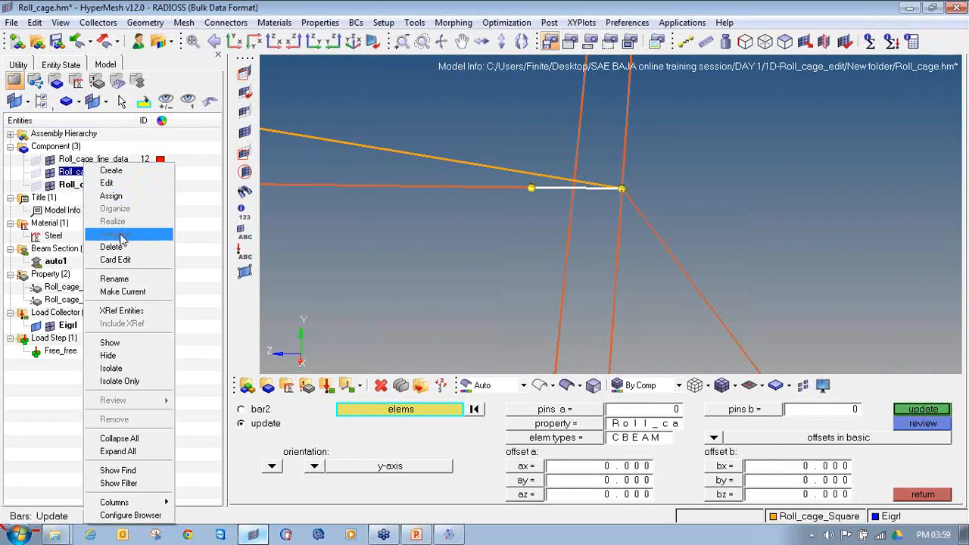
{"action": "left_click", "coordinate": [131, 295]}
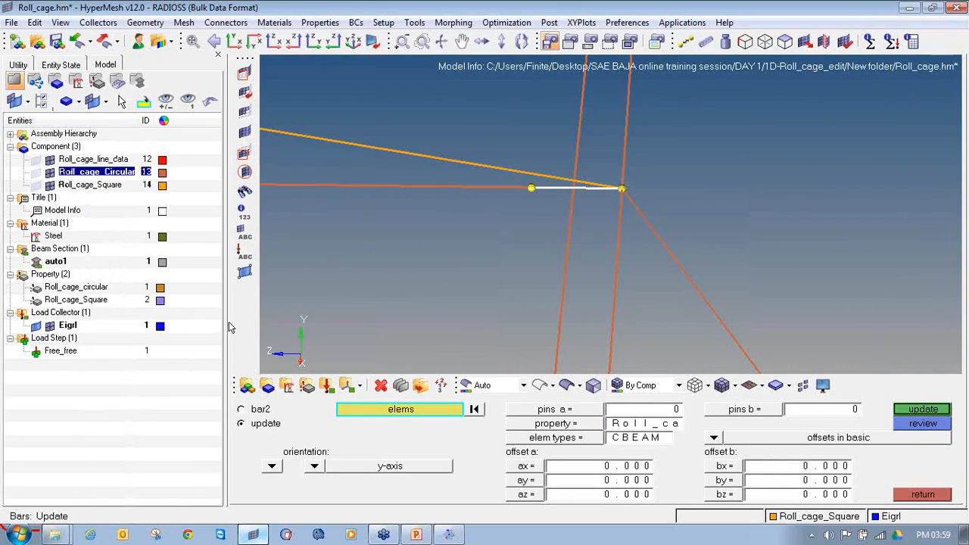
Update the selected CBEAM element with all options applied: local axis, pin flags, property, both offsets and element type
{"action": "left_click", "coordinate": [603, 437]}
{"action": "left_click", "coordinate": [605, 443]}
{"action": "left_click", "coordinate": [908, 410]}
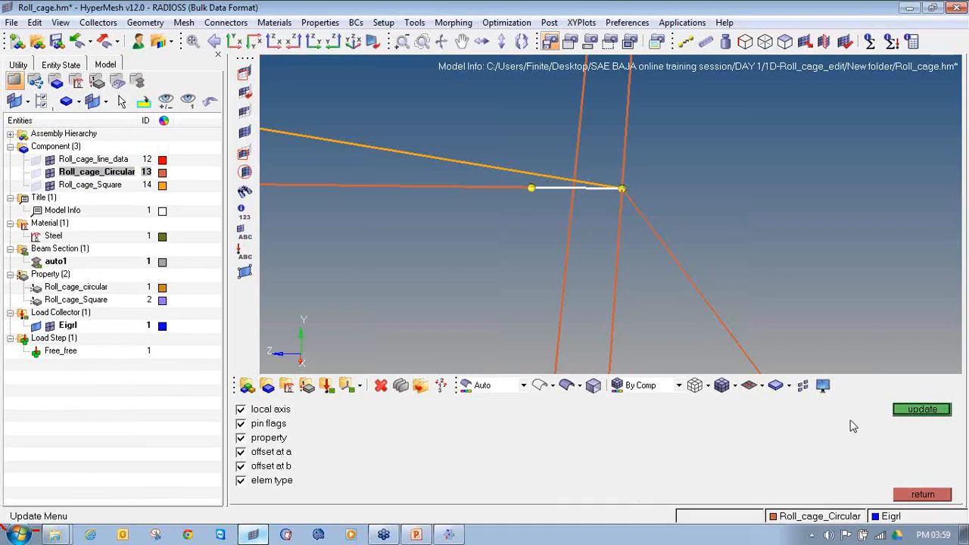
{"action": "left_click", "coordinate": [898, 416]}
{"action": "left_click", "coordinate": [914, 493]}
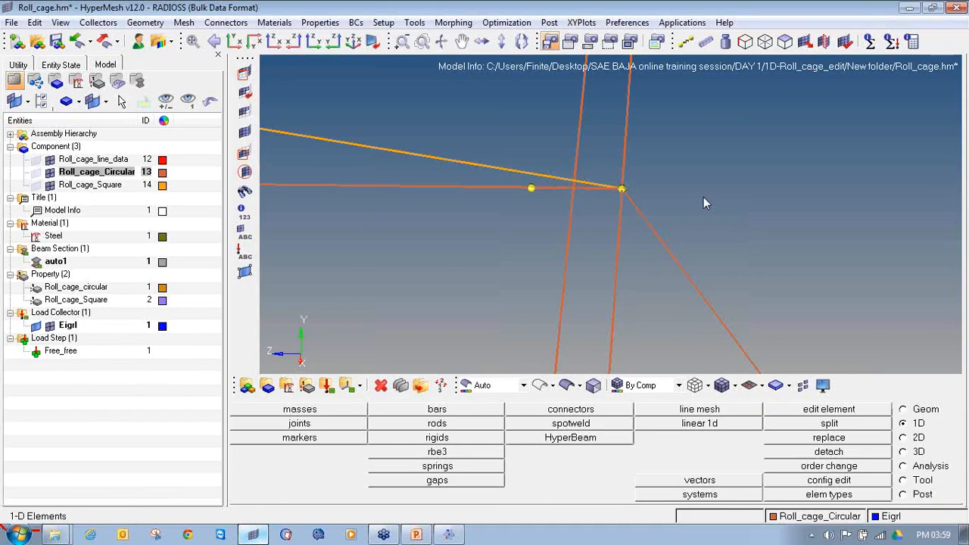
Clear all temporary nodes and save the Roll_cage model
{"action": "key", "text": "shift+F2"}
{"action": "left_click", "coordinate": [908, 451]}
{"action": "scroll", "coordinate": [773, 179], "scroll_direction": "down", "scroll_amount": 8}
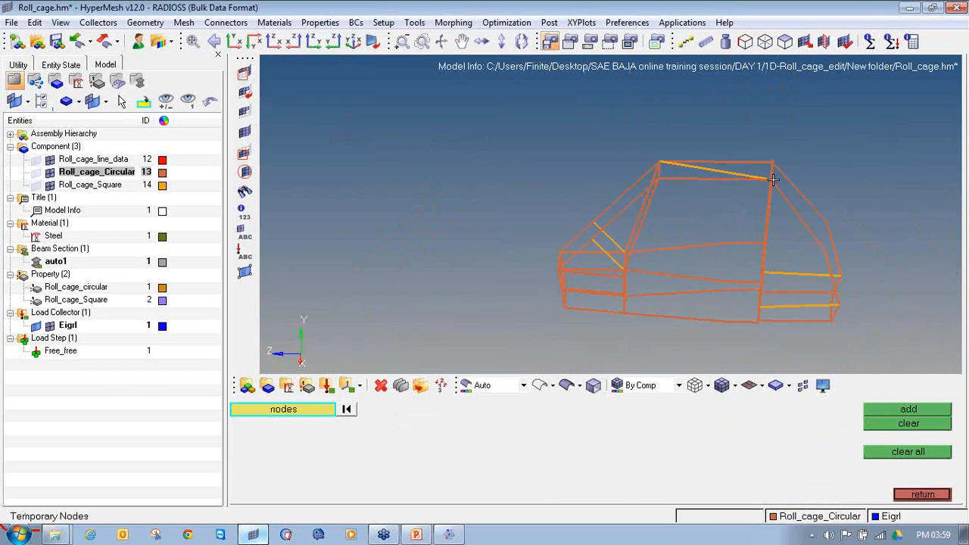
{"action": "left_click", "coordinate": [56, 41]}
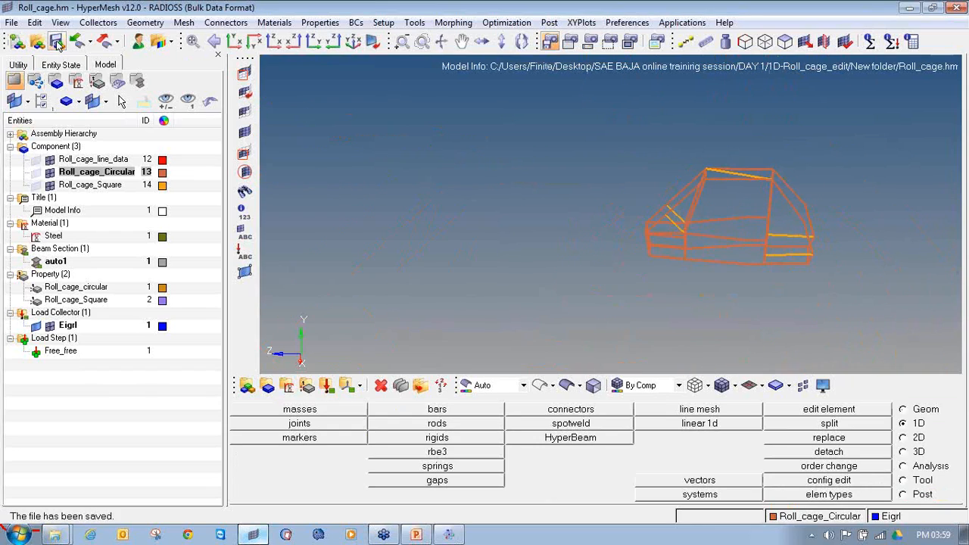
Rerun the Radioss analysis on the corrected Roll_cage.fem input file
{"action": "left_click", "coordinate": [904, 467]}
{"action": "left_click", "coordinate": [872, 491]}
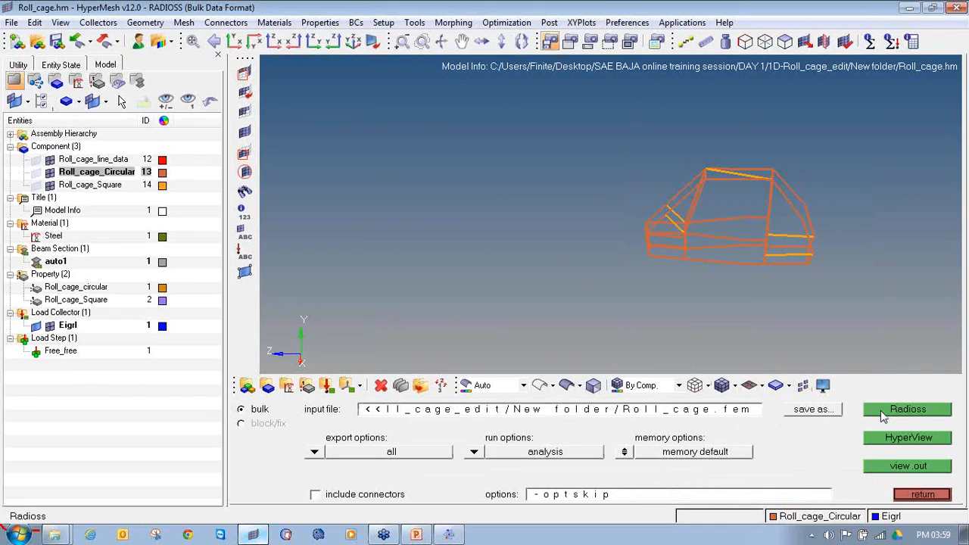
{"action": "left_click", "coordinate": [882, 415]}
{"action": "left_click", "coordinate": [584, 465]}
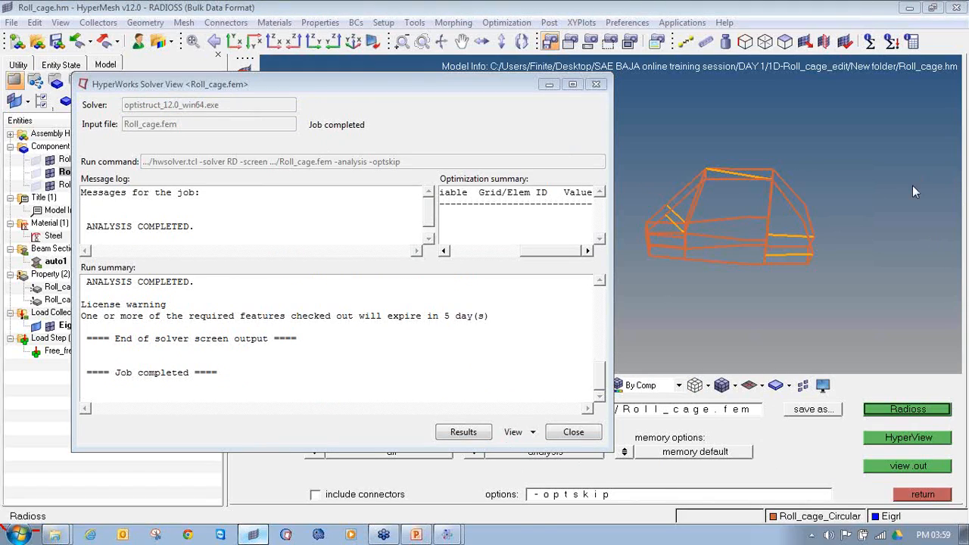
{"action": "mouse_move", "coordinate": [155, 205]}
{"action": "left_mouse_down"}
{"action": "mouse_move", "coordinate": [86, 201]}
{"action": "mouse_move", "coordinate": [136, 247]}
{"action": "mouse_move", "coordinate": [204, 222]}
{"action": "left_mouse_up"}
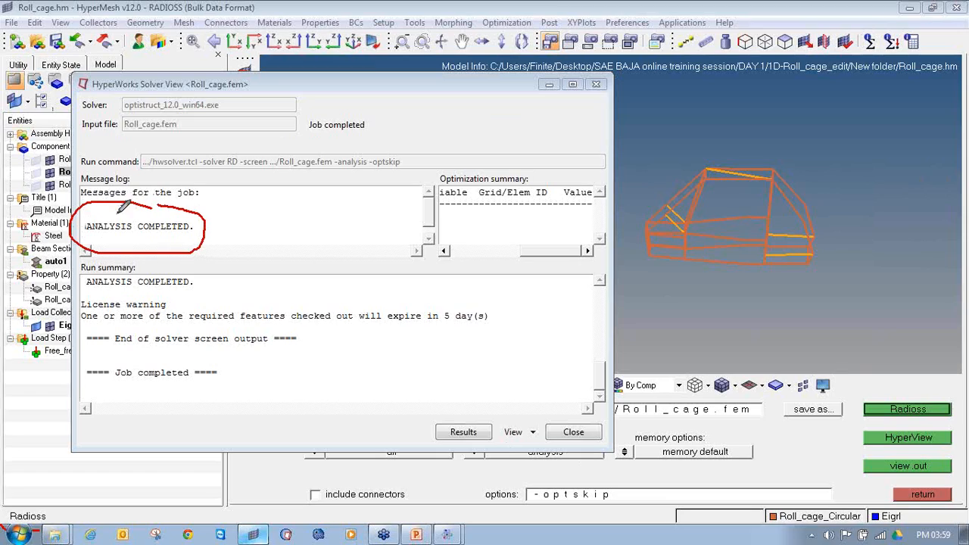
{"action": "left_click_drag", "start_coordinate": [419, 413], "coordinate": [498, 445]}
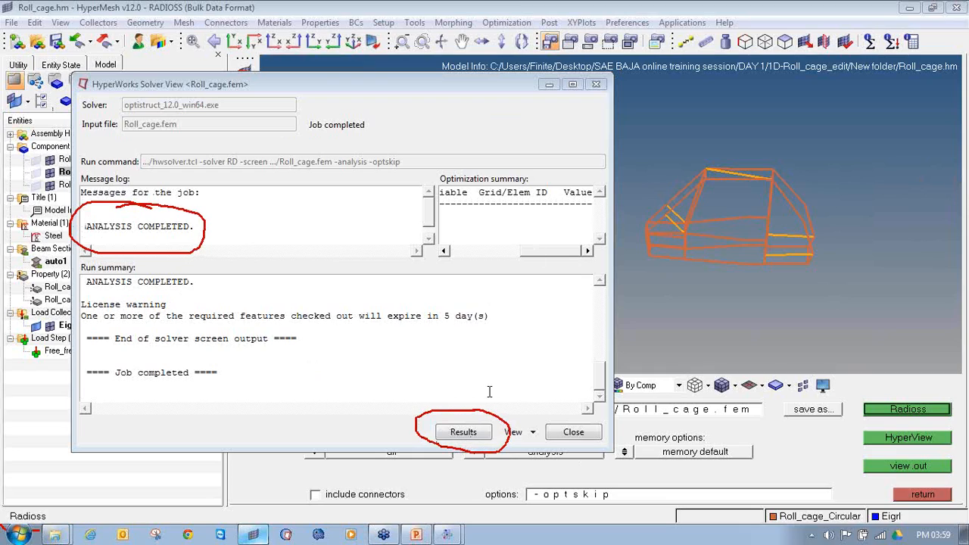
Open the analysis results in HyperView, dismiss the message log, and apply an Eigen Mode (v) magnitude contour to the components
{"action": "left_click", "coordinate": [463, 432]}
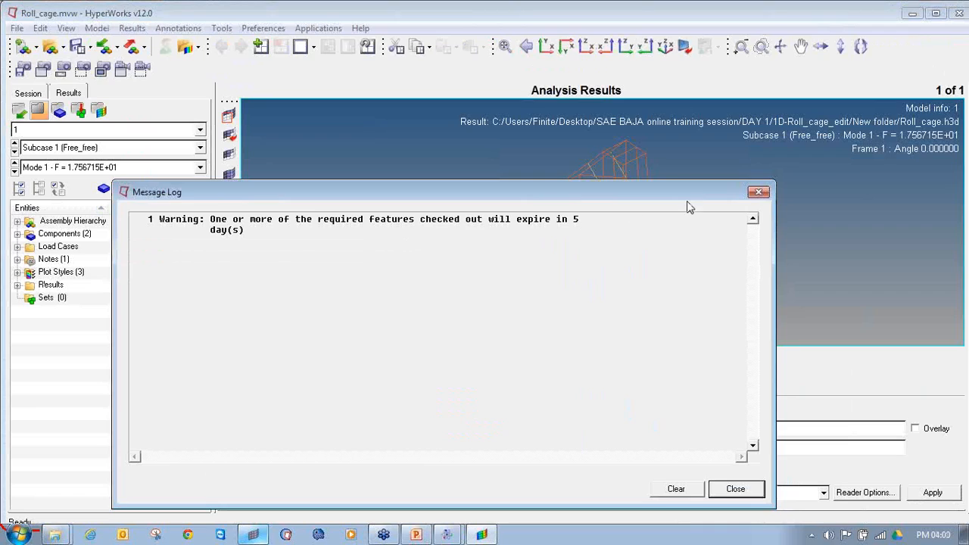
{"action": "left_click", "coordinate": [758, 193]}
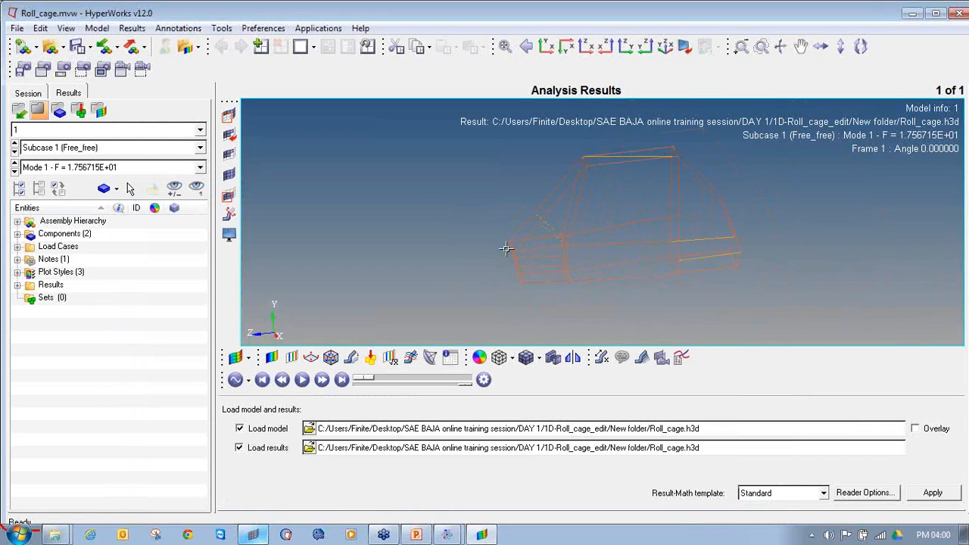
{"action": "left_click", "coordinate": [277, 360]}
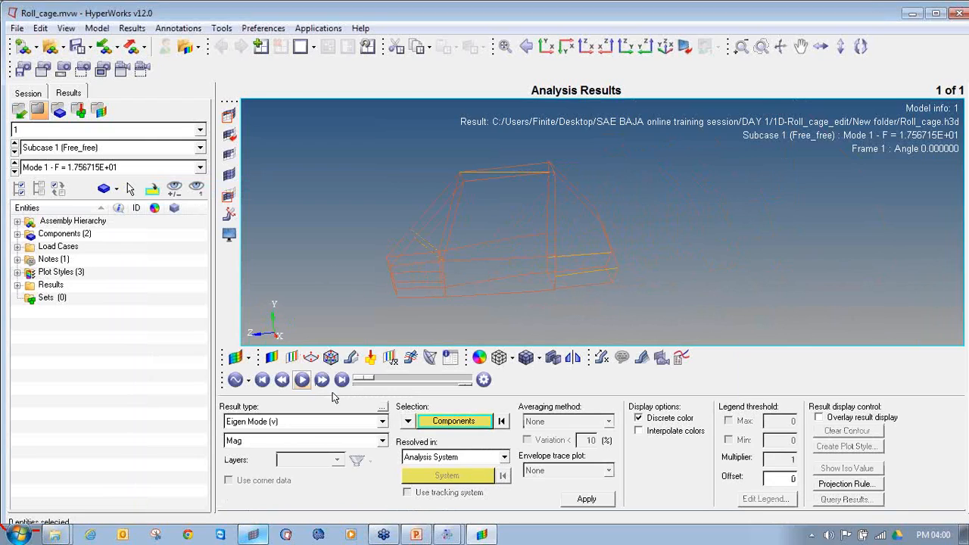
{"action": "left_click", "coordinate": [586, 498]}
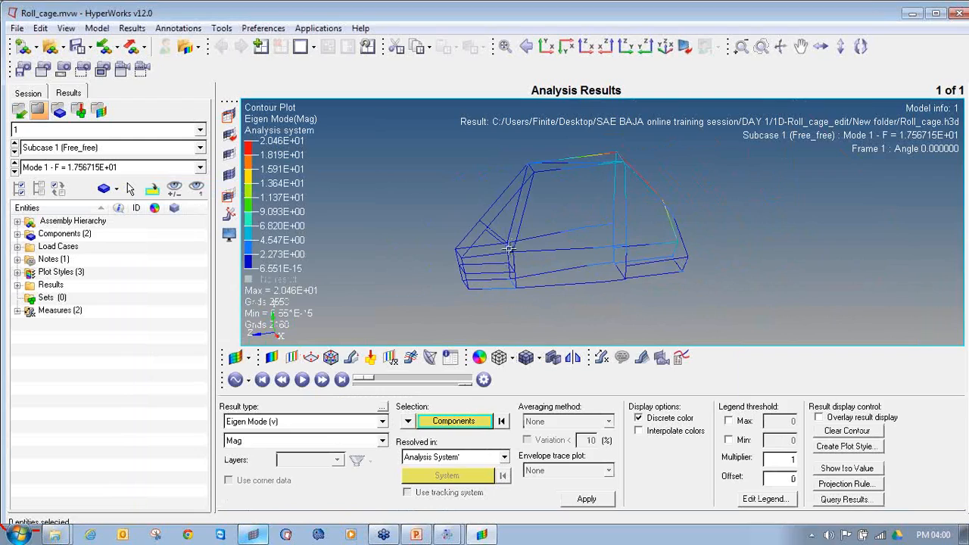
Change the animation type used for the Mode 1 result of the Free_free subcase
{"action": "left_click", "coordinate": [248, 380]}
{"action": "left_click", "coordinate": [261, 443]}
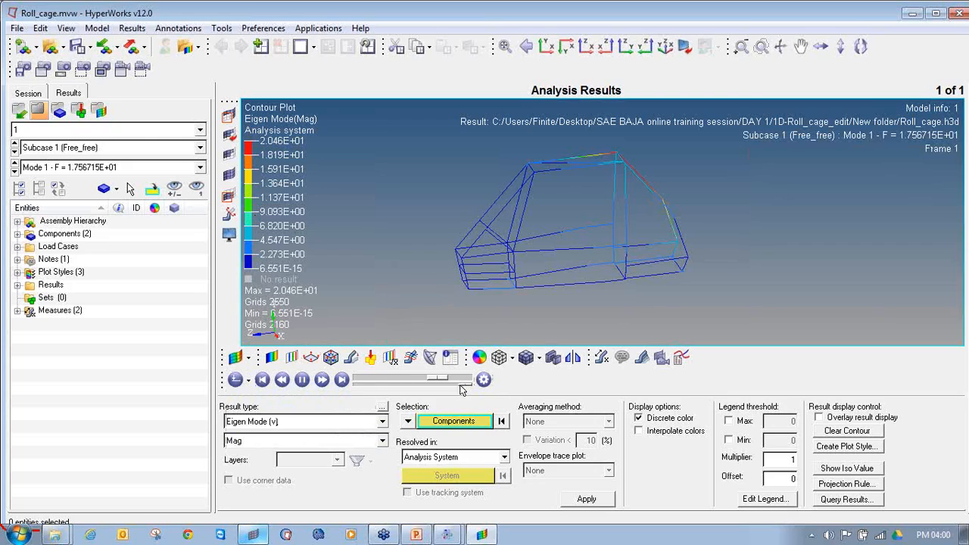
Set the deformed shape's uniform scale factor to 10 for the Eigen mode (v) result and inspect the Mode 1 deformation
{"action": "left_click", "coordinate": [351, 360]}
{"action": "type", "text": "10"}
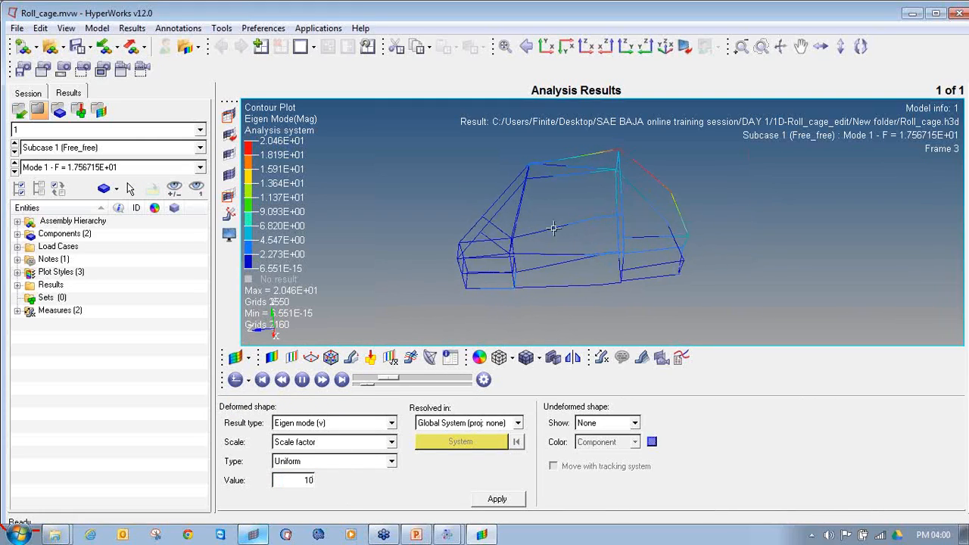
{"action": "scroll", "coordinate": [641, 136], "scroll_direction": "up", "scroll_amount": 3}
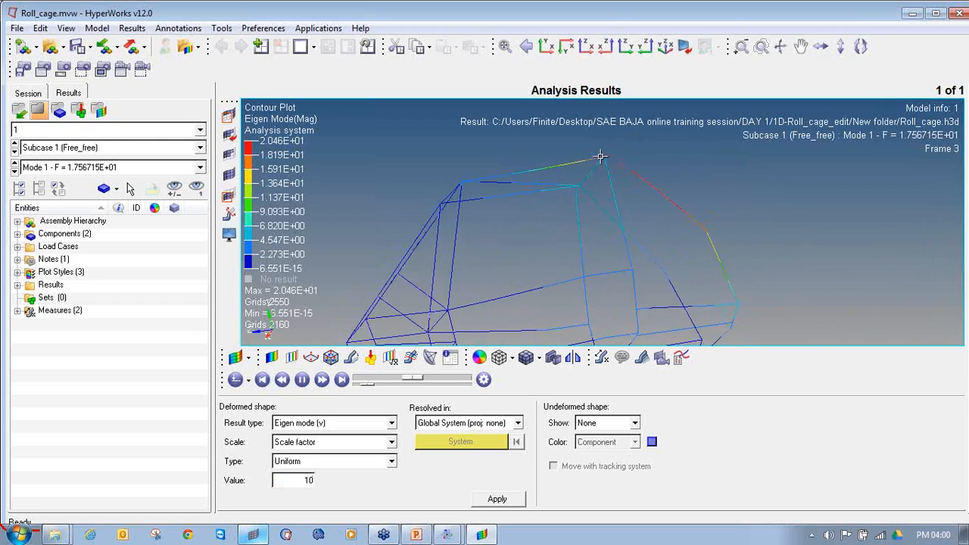
{"action": "scroll", "coordinate": [595, 209], "scroll_direction": "up", "scroll_amount": 3}
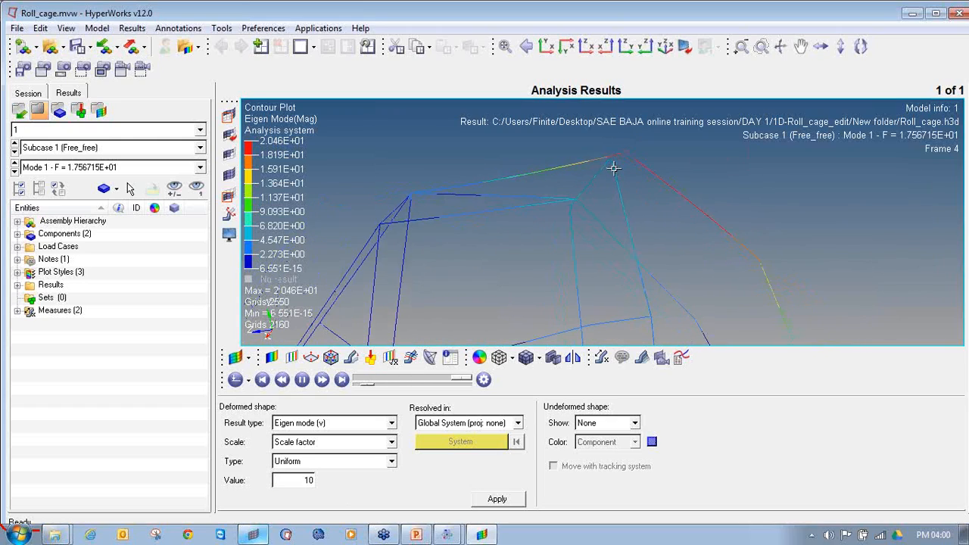
{"action": "scroll", "coordinate": [562, 219], "scroll_direction": "down", "scroll_amount": 3}
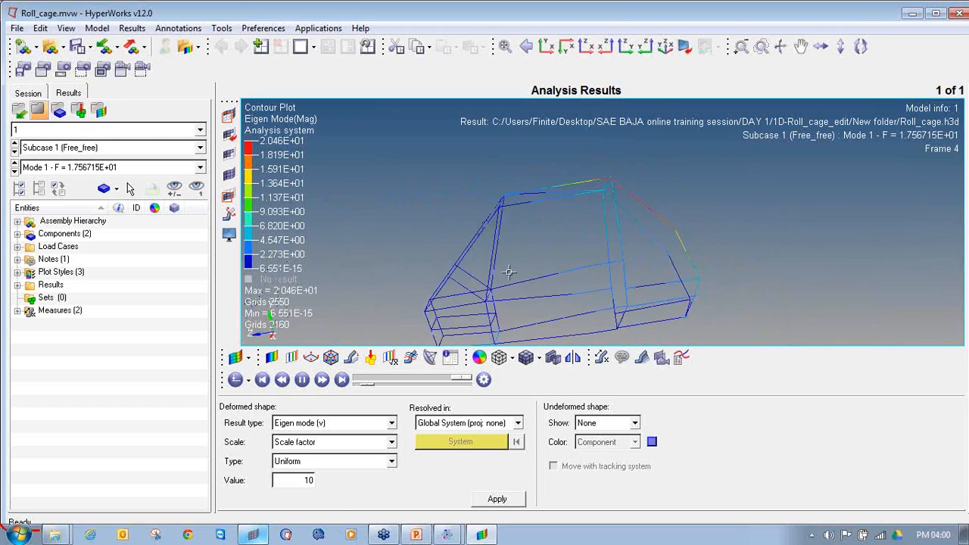
Display Mode 2 of the Free_free subcase and examine the animated deformation around the front lower members and the whole cage
{"action": "left_click", "coordinate": [14, 172]}
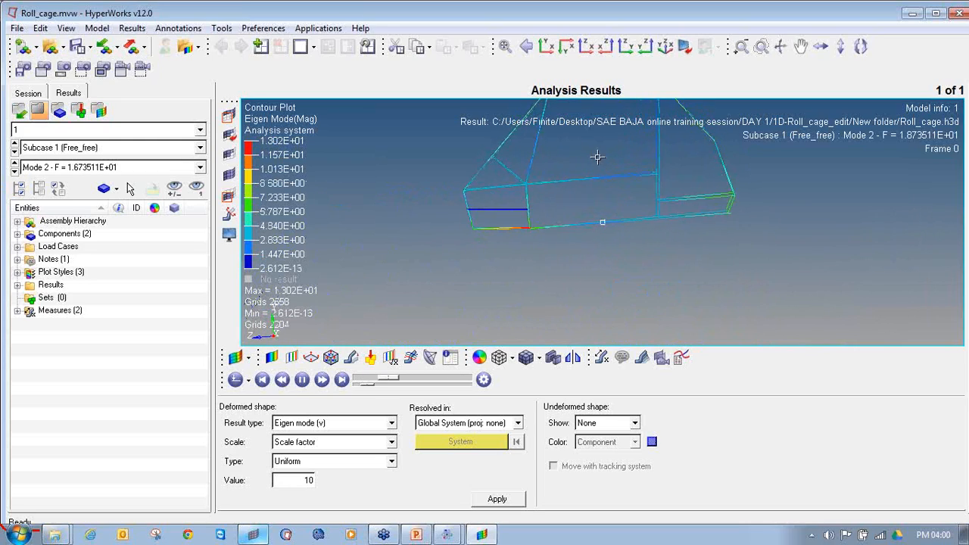
{"action": "scroll", "coordinate": [535, 221], "scroll_direction": "up", "scroll_amount": 3}
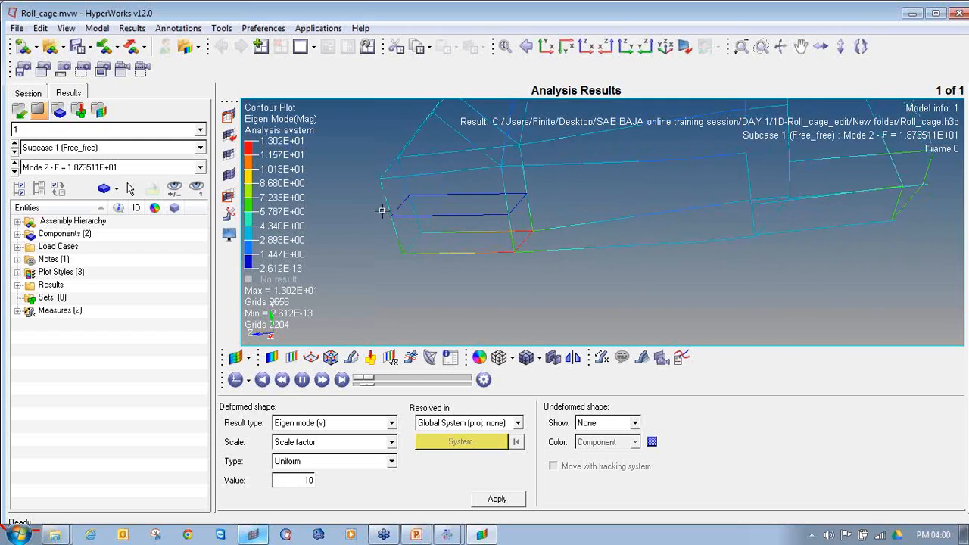
{"action": "scroll", "coordinate": [554, 230], "scroll_direction": "down", "scroll_amount": 5, "text": "ctrl"}
{"action": "right_click_drag", "start_coordinate": [578, 220], "coordinate": [579, 226], "text": "ctrl"}
{"action": "left_click_drag", "start_coordinate": [579, 226], "coordinate": [585, 265], "text": "ctrl"}
{"action": "scroll", "coordinate": [650, 146], "scroll_direction": "up", "scroll_amount": 3, "text": "ctrl"}
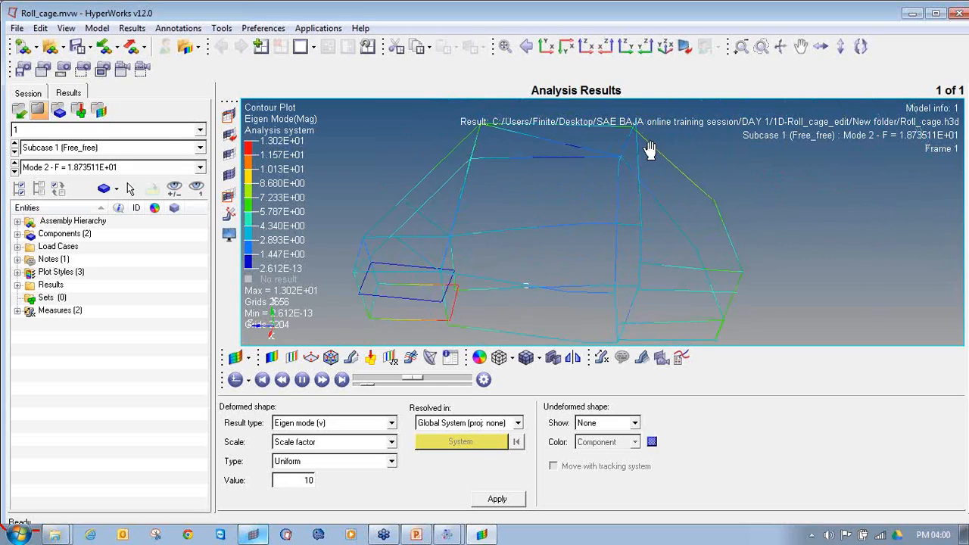
Switch the displayed result to Mode 3 and inspect its animated mode shape from the side of the cage
{"action": "left_click", "coordinate": [14, 173]}
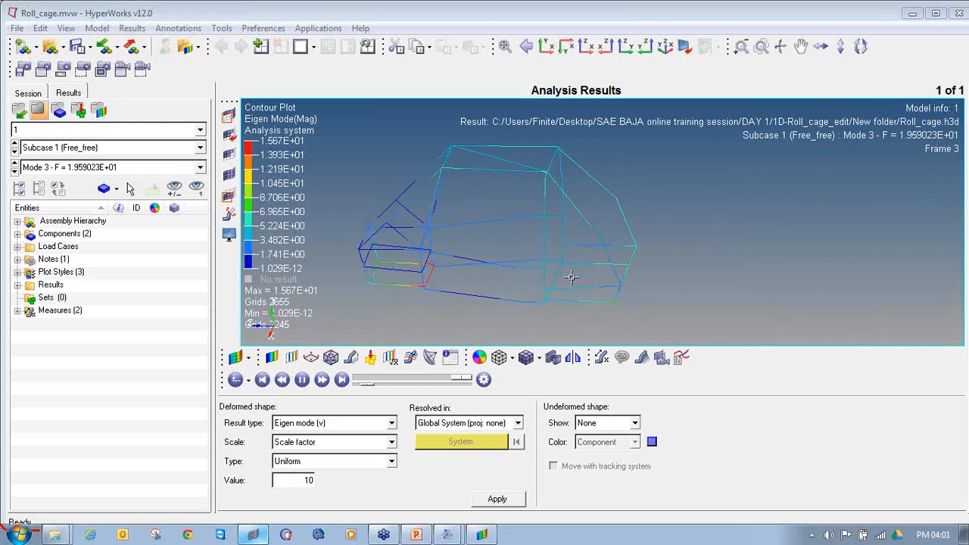
{"action": "left_click_drag", "start_coordinate": [605, 240], "coordinate": [594, 245], "text": "ctrl"}
{"action": "left_click_drag", "start_coordinate": [620, 292], "coordinate": [516, 213], "text": "ctrl"}
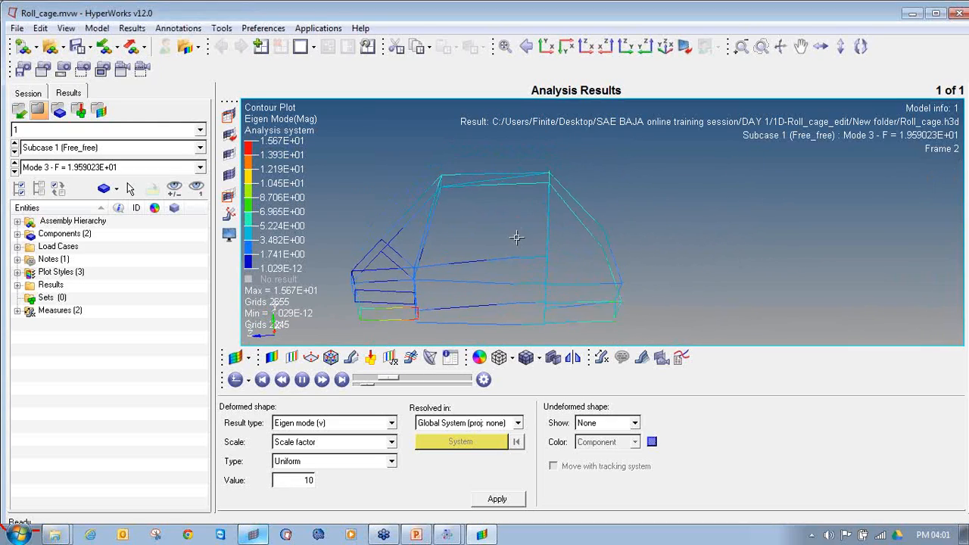
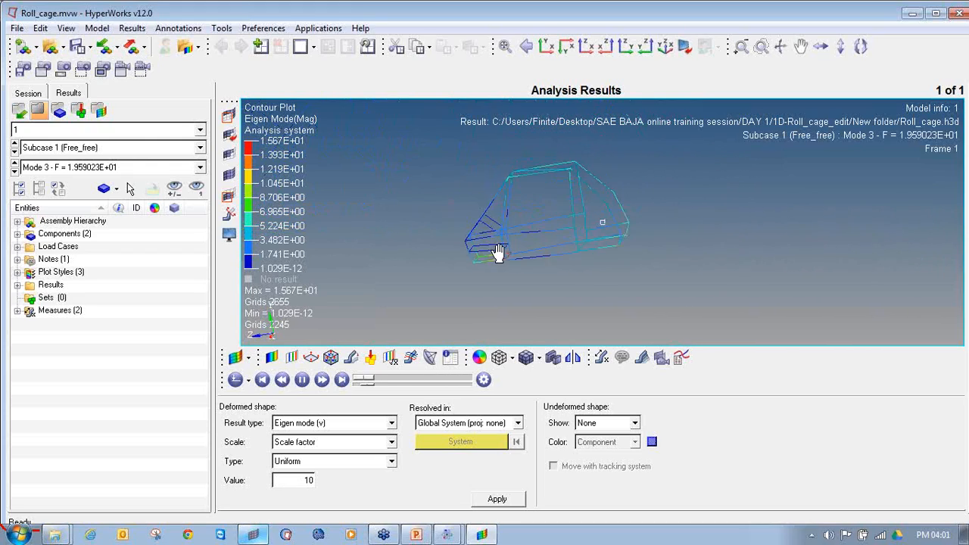
Stop the Mode 3 animation, go to its last frame, and inspect the deformed cage for disconnected members
{"action": "left_click", "coordinate": [303, 384]}
{"action": "left_click", "coordinate": [345, 385]}
{"action": "left_click_drag", "start_coordinate": [601, 221], "coordinate": [601, 273], "text": "ctrl"}
{"action": "scroll", "coordinate": [497, 257], "scroll_direction": "up", "scroll_amount": 5}
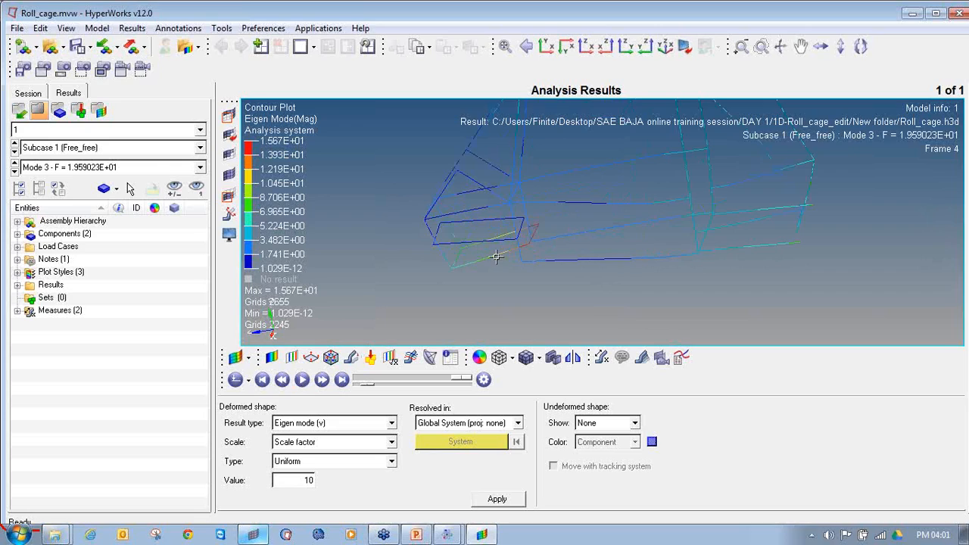
{"action": "mouse_move", "coordinate": [665, 240]}
{"action": "left_mouse_down", "text": "ctrl"}
{"action": "mouse_move", "coordinate": [501, 273]}
{"action": "mouse_move", "coordinate": [564, 267]}
{"action": "left_mouse_up", "text": "ctrl"}
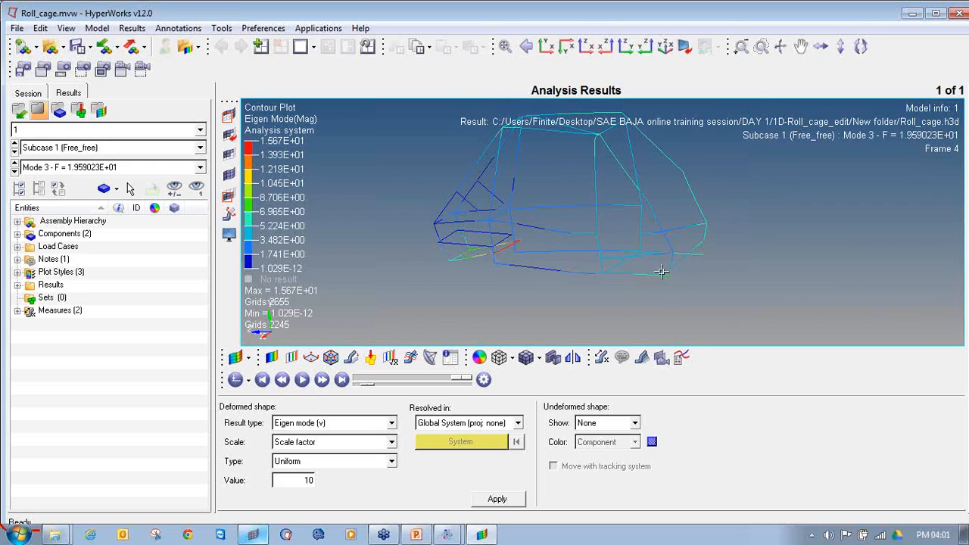
Switch to HyperMesh and mark the nodes around the rear joints of the cage with temporary nodes
{"action": "left_click", "coordinate": [274, 534]}
{"action": "scroll", "coordinate": [588, 317], "scroll_direction": "up", "scroll_amount": 5}
{"action": "scroll", "coordinate": [668, 282], "scroll_direction": "up", "scroll_amount": 3}
{"action": "left_click_drag", "start_coordinate": [665, 282], "coordinate": [568, 193], "text": "ctrl"}
{"action": "key", "text": "shift+F2"}
{"action": "left_click_drag", "start_coordinate": [760, 197], "coordinate": [685, 141], "text": "shift"}
{"action": "middle_click", "coordinate": [697, 193]}
{"action": "scroll", "coordinate": [619, 237], "scroll_direction": "up", "scroll_amount": 10}
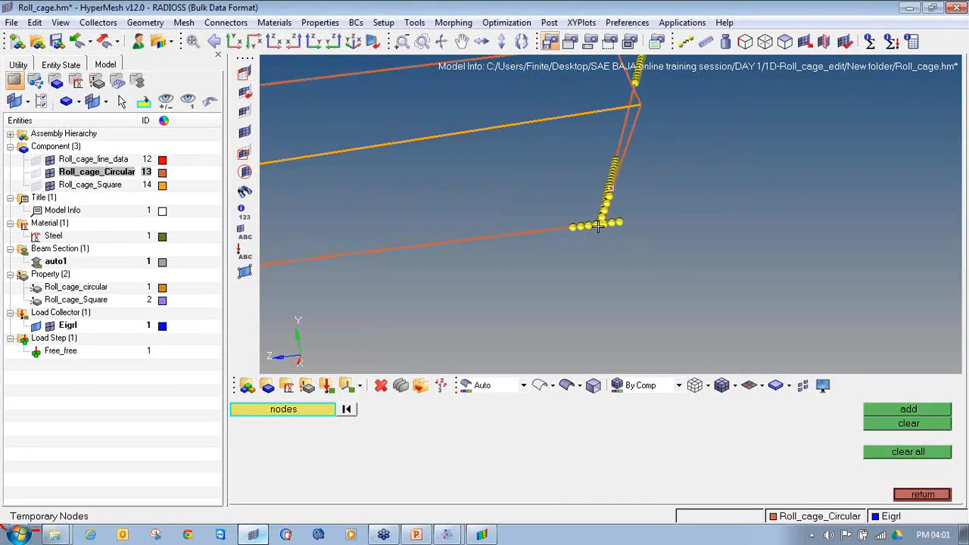
Delete the beam element that bypasses the joint node on the lower rear side member
{"action": "key", "text": "F2"}
{"action": "left_click", "coordinate": [600, 219]}
{"action": "left_click", "coordinate": [647, 218]}
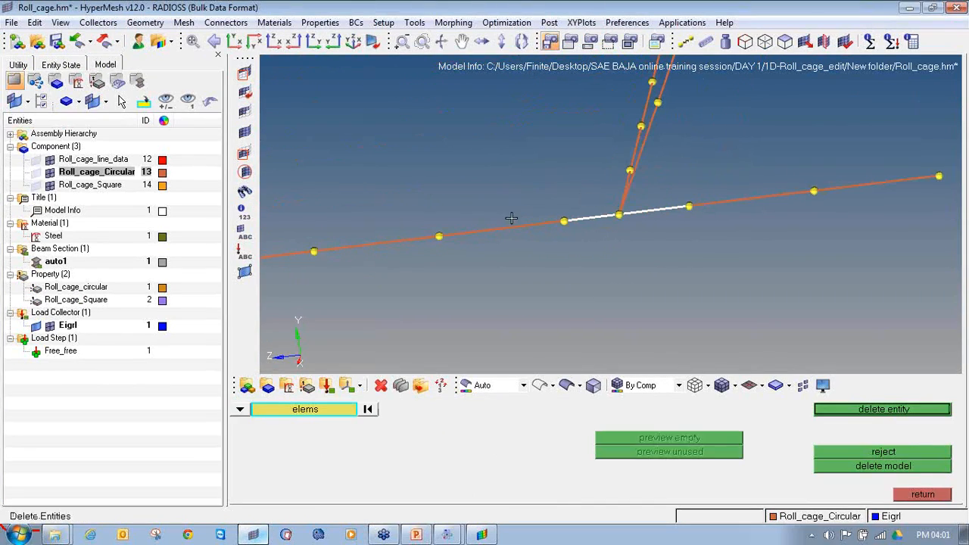
{"action": "middle_click", "coordinate": [568, 246]}
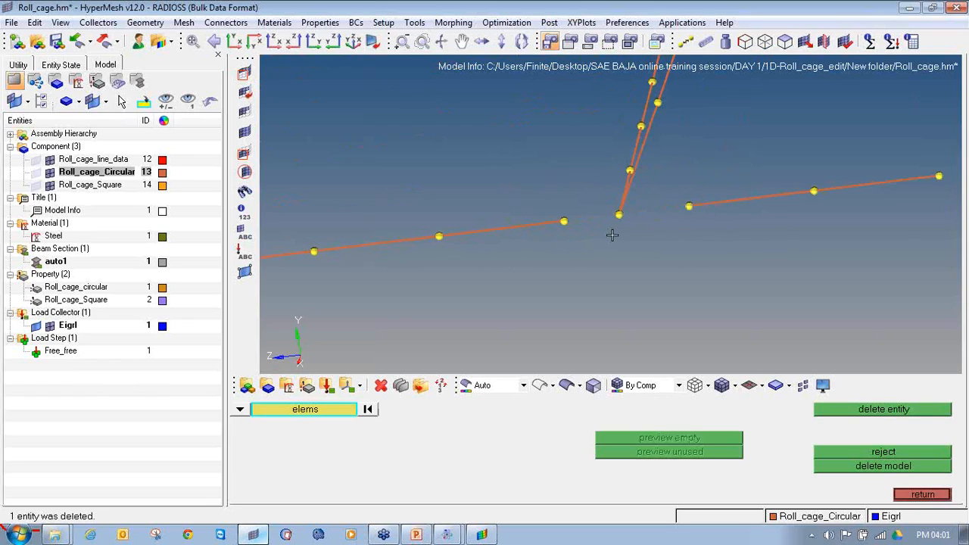
Delete the beam element that skips the joint node where the upper rear side member crosses the rear upright
{"action": "scroll", "coordinate": [620, 243], "scroll_direction": "down", "scroll_amount": 7, "text": "ctrl"}
{"action": "right_click_drag", "start_coordinate": [632, 172], "coordinate": [619, 275], "text": "ctrl"}
{"action": "scroll", "coordinate": [619, 275], "scroll_direction": "down", "scroll_amount": 4, "text": "ctrl"}
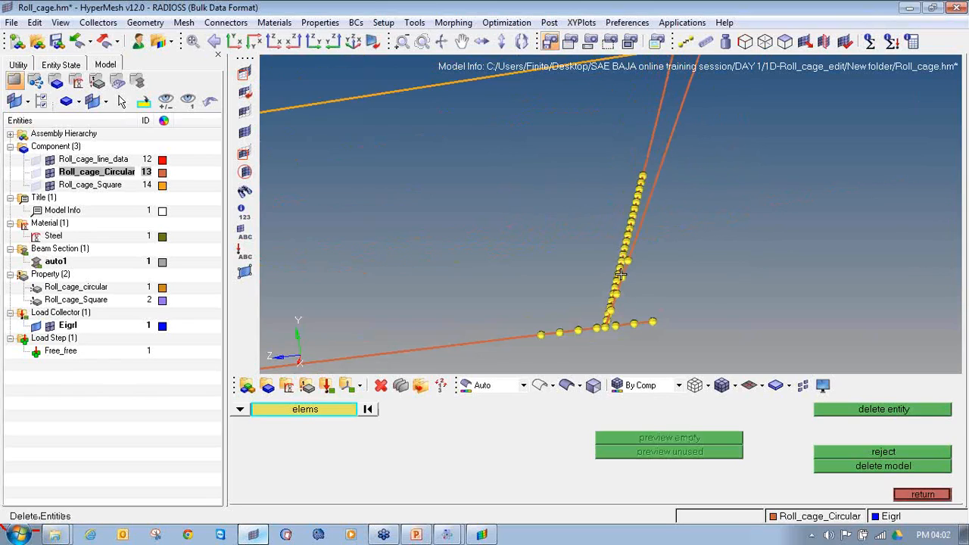
{"action": "right_click_drag", "start_coordinate": [685, 123], "coordinate": [616, 324], "text": "ctrl"}
{"action": "scroll", "coordinate": [608, 259], "scroll_direction": "up", "scroll_amount": 13, "text": "ctrl"}
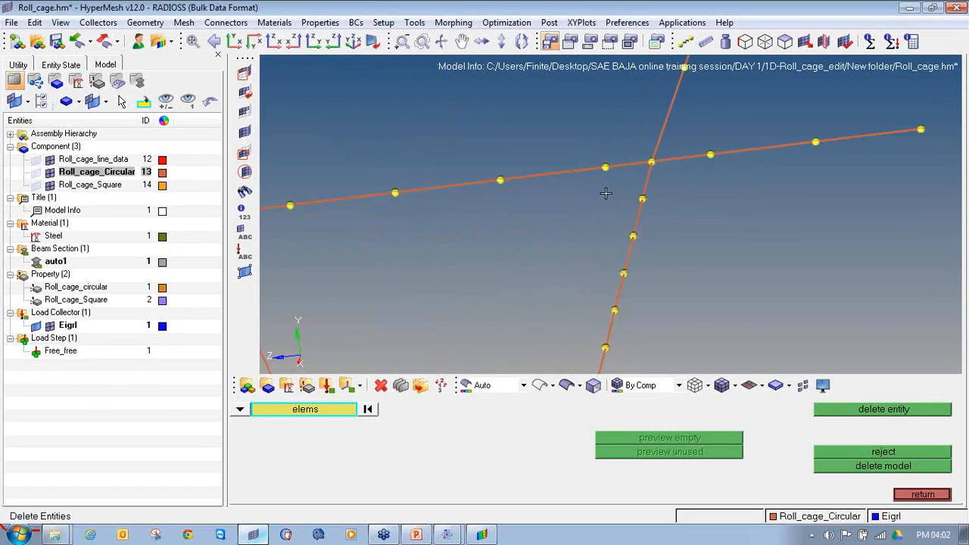
{"action": "left_click", "coordinate": [640, 162]}
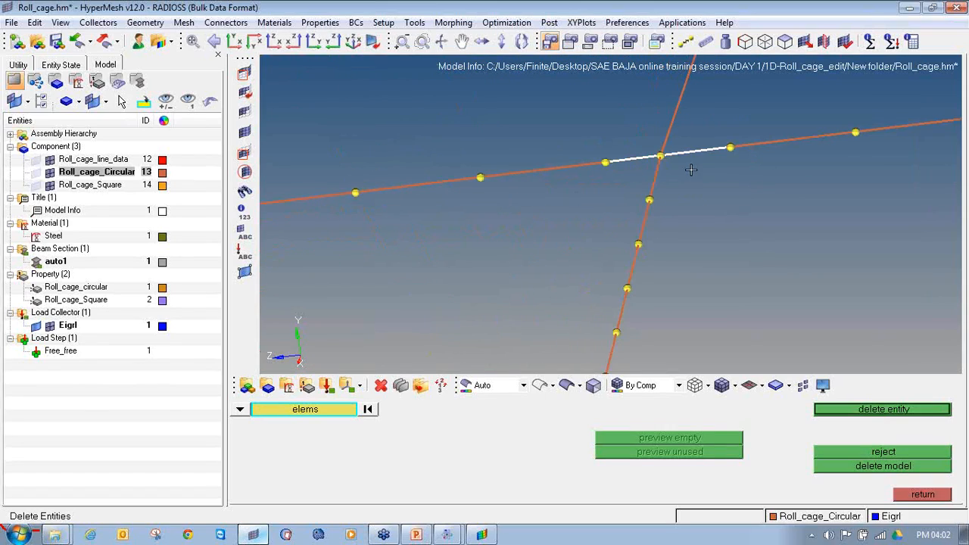
{"action": "middle_click", "coordinate": [642, 162]}
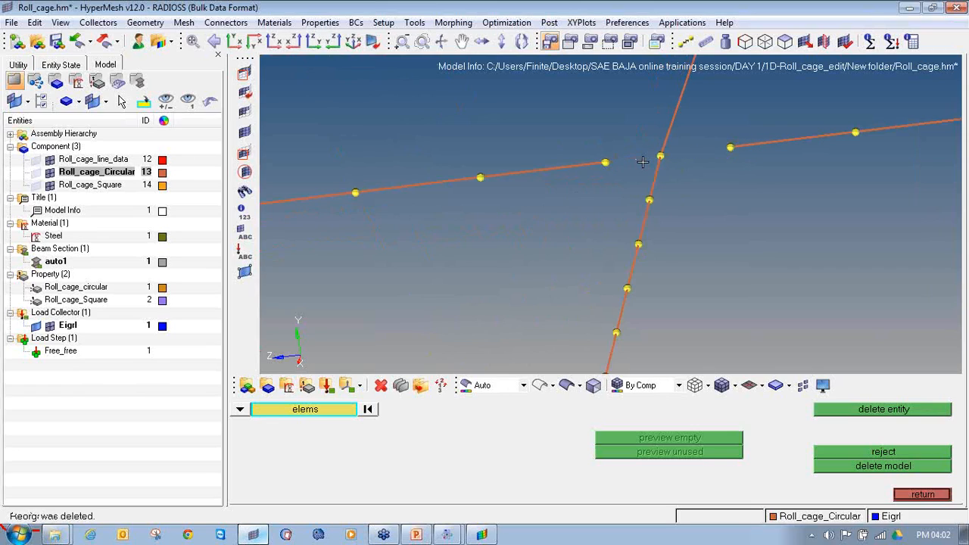
Set up two-node bar creation with the Roll_cage_circular property and the CBEAM element type
{"action": "left_click", "coordinate": [919, 495]}
{"action": "left_click", "coordinate": [919, 495]}
{"action": "left_click", "coordinate": [903, 423]}
{"action": "left_click", "coordinate": [437, 410]}
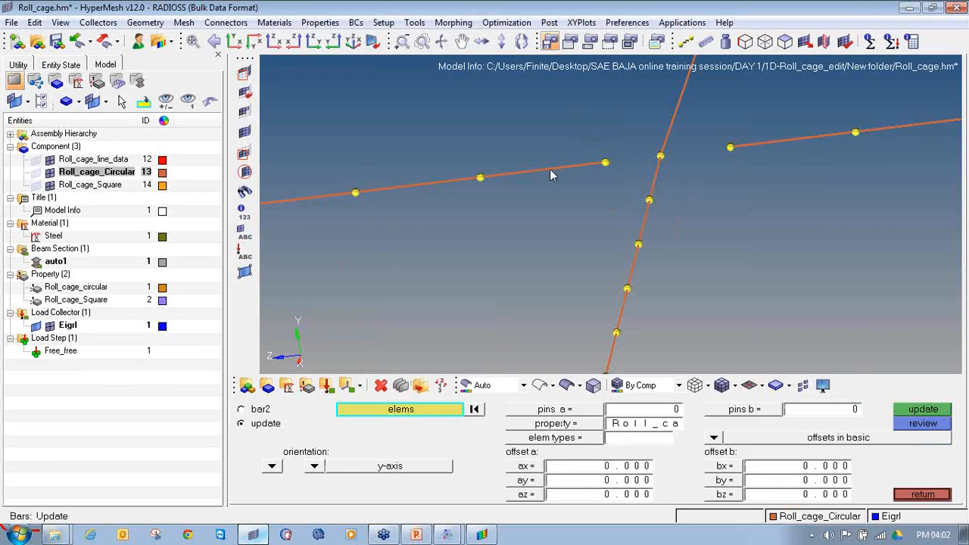
{"action": "left_click", "coordinate": [138, 428]}
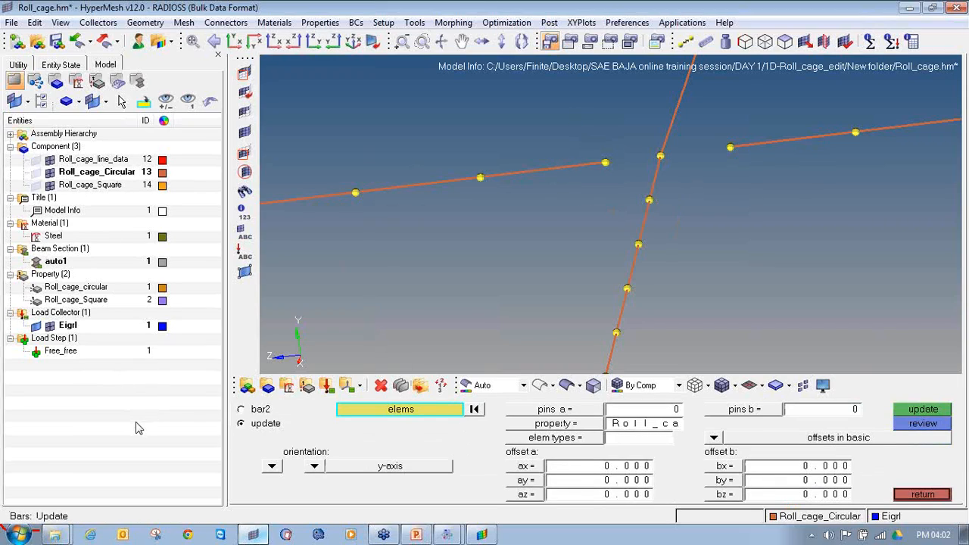
{"action": "left_click", "coordinate": [557, 423]}
{"action": "left_click", "coordinate": [535, 442]}
{"action": "left_click", "coordinate": [556, 441]}
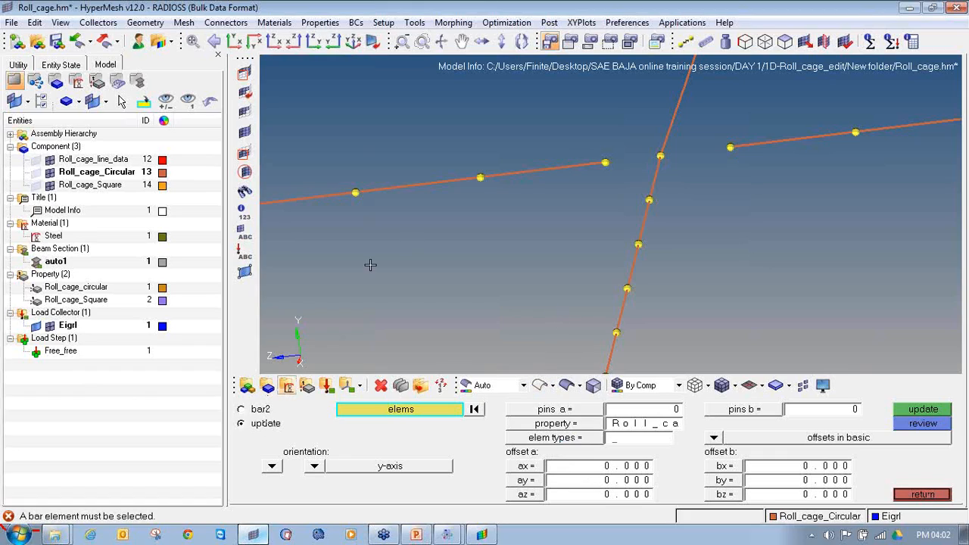
{"action": "left_click", "coordinate": [260, 410]}
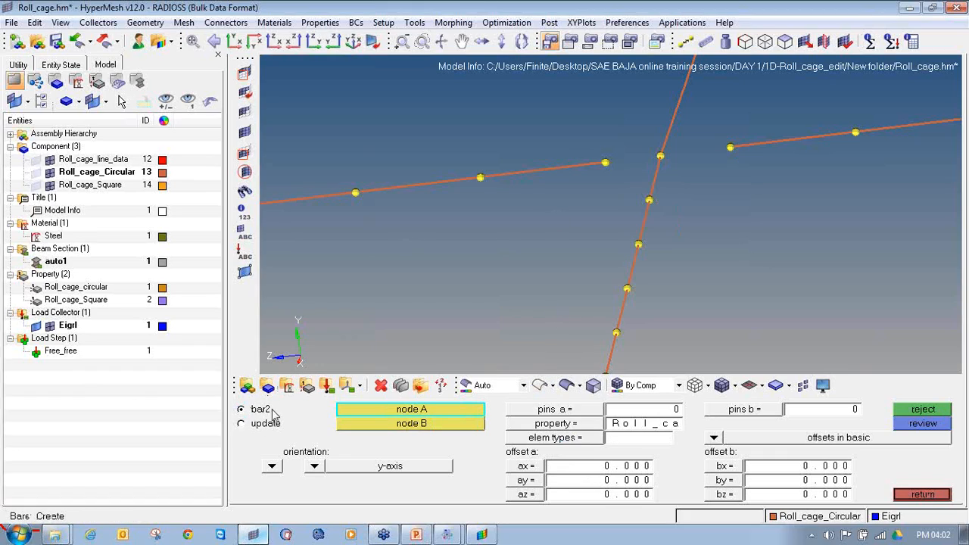
{"action": "left_click", "coordinate": [552, 423]}
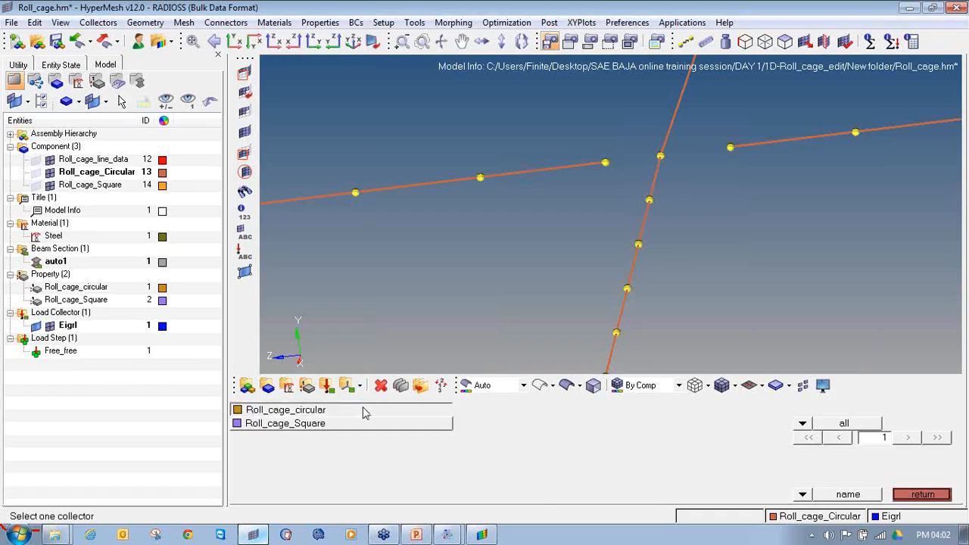
{"action": "left_click", "coordinate": [363, 409]}
{"action": "left_click", "coordinate": [540, 443]}
{"action": "left_click", "coordinate": [614, 439]}
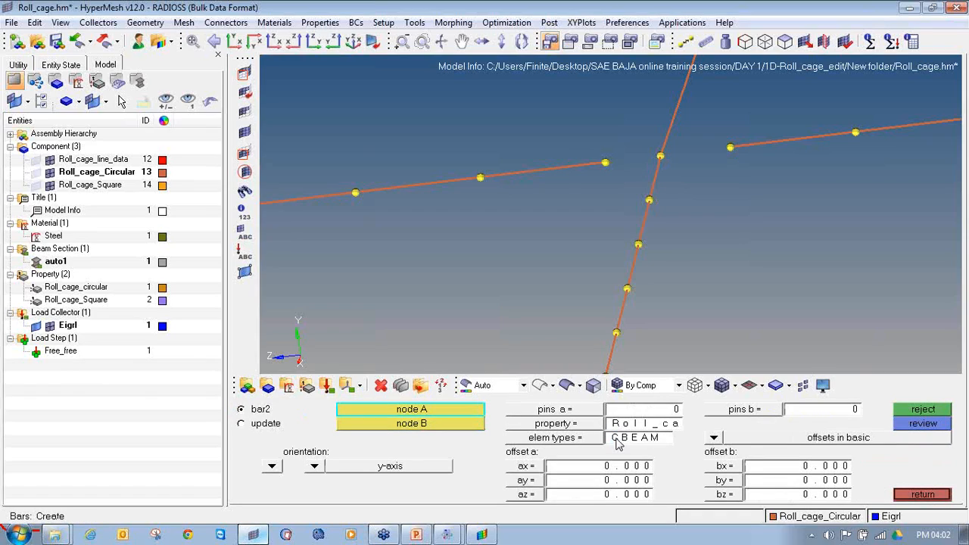
Create two bars linking both ends of the upper rear side member to the rear upright's joint node
{"action": "left_click", "coordinate": [607, 163]}
{"action": "left_click", "coordinate": [661, 157]}
{"action": "left_click", "coordinate": [662, 157]}
{"action": "left_click", "coordinate": [731, 149]}
{"action": "scroll", "coordinate": [716, 175], "scroll_direction": "down", "scroll_amount": 5, "text": "ctrl"}
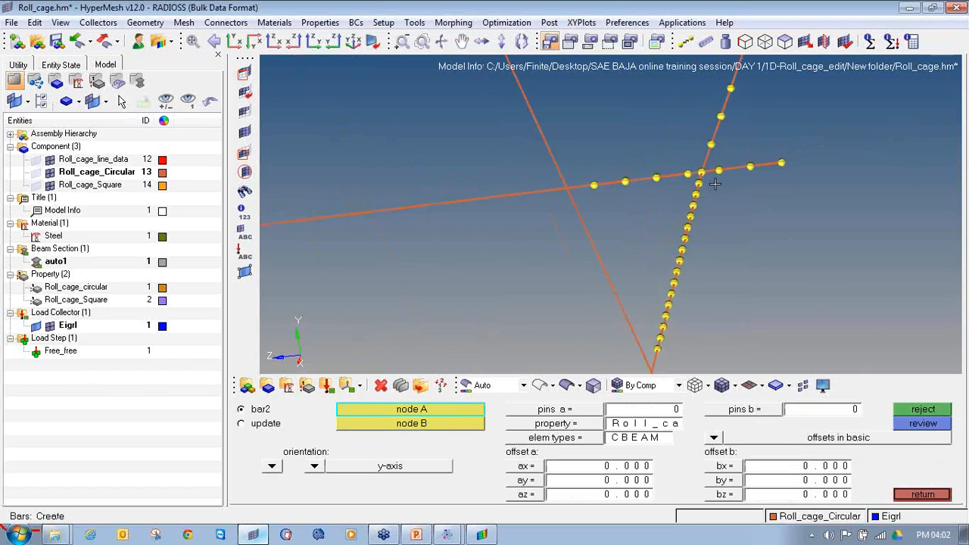
Create two bars connecting both ends of the gap in the lower rear side member to its joint node
{"action": "right_click_drag", "start_coordinate": [668, 284], "coordinate": [668, 154], "text": "ctrl"}
{"action": "scroll", "coordinate": [649, 293], "scroll_direction": "up", "scroll_amount": 8, "text": "ctrl"}
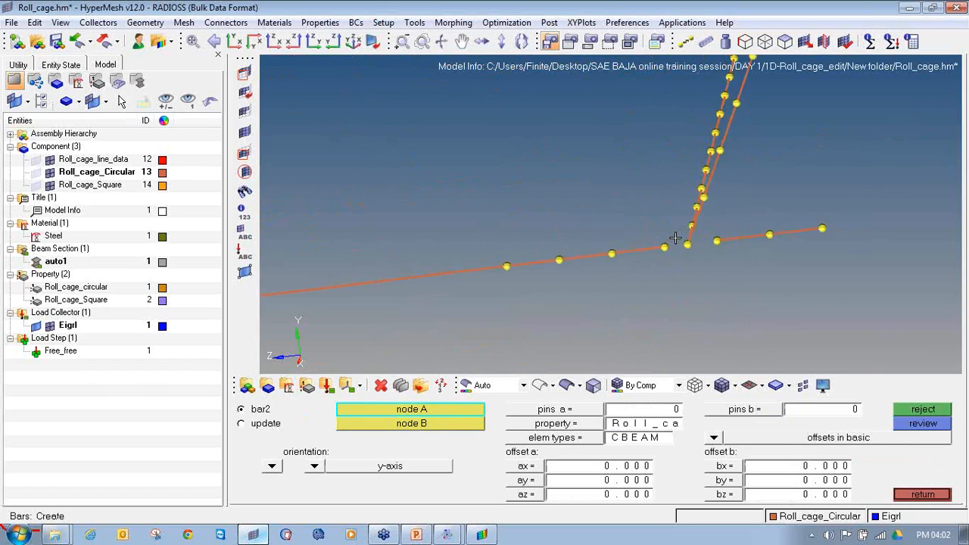
{"action": "left_click", "coordinate": [644, 262]}
{"action": "left_click", "coordinate": [712, 254]}
{"action": "left_click", "coordinate": [713, 258]}
{"action": "left_click", "coordinate": [794, 247]}
{"action": "scroll", "coordinate": [770, 263], "scroll_direction": "down", "scroll_amount": 2, "text": "ctrl"}
{"action": "scroll", "coordinate": [770, 264], "scroll_direction": "down", "scroll_amount": 4, "text": "ctrl"}
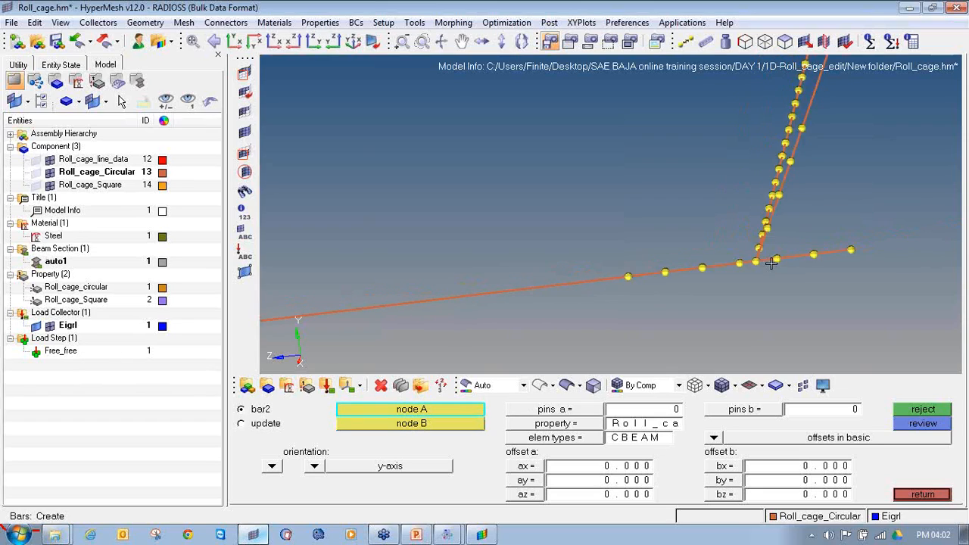
Clear all temporary nodes and mark the nodes around the joint near the top of the main hoop
{"action": "key", "text": "shift+F2"}
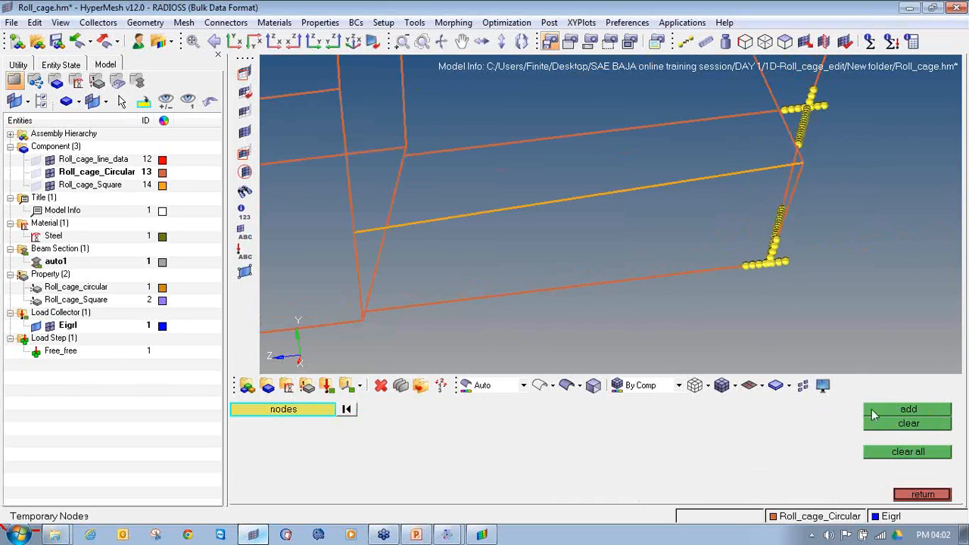
{"action": "left_click", "coordinate": [908, 452]}
{"action": "scroll", "coordinate": [689, 219], "scroll_direction": "down", "scroll_amount": 5, "text": "ctrl"}
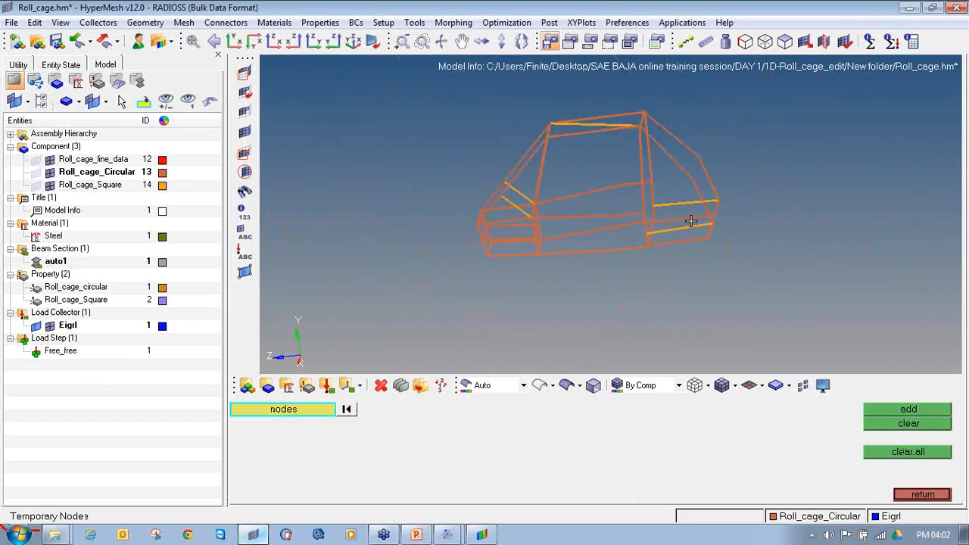
{"action": "scroll", "coordinate": [644, 141], "scroll_direction": "up", "scroll_amount": 6, "text": "ctrl"}
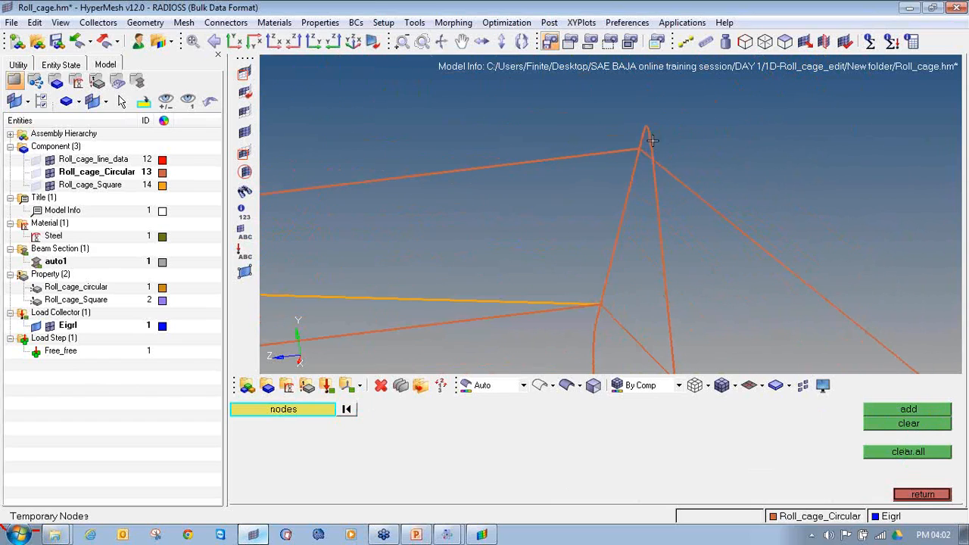
{"action": "left_click_drag", "start_coordinate": [633, 161], "coordinate": [573, 111], "text": "ctrl"}
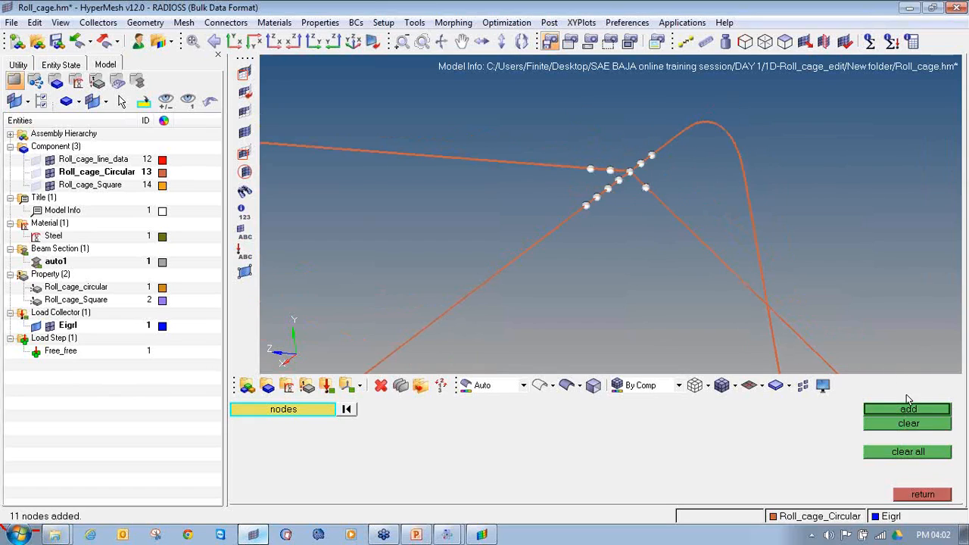
{"action": "left_click", "coordinate": [909, 410]}
{"action": "left_click", "coordinate": [923, 494]}
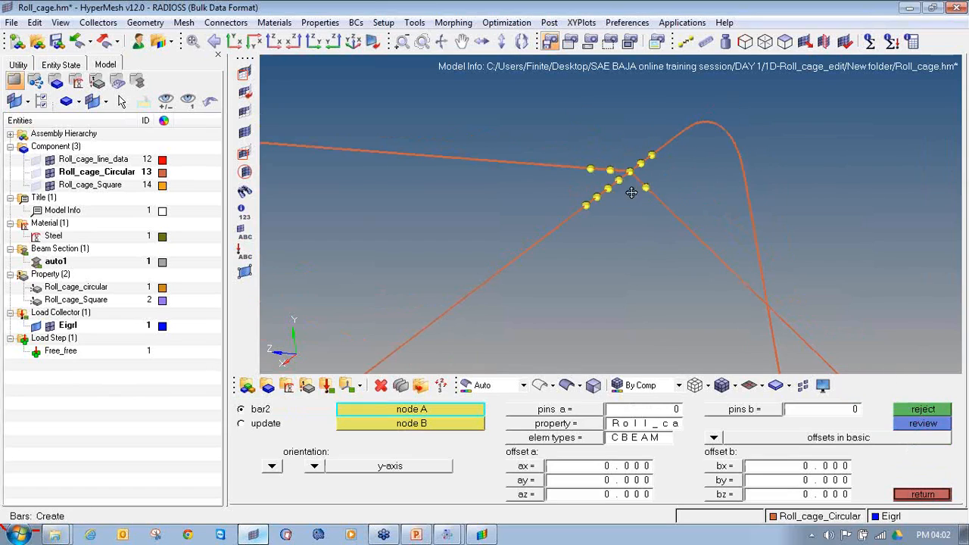
Delete the four elements meeting at the joint near the top of the main hoop
{"action": "scroll", "coordinate": [617, 161], "scroll_direction": "up", "scroll_amount": 3}
{"action": "key", "text": "F2"}
{"action": "left_click", "coordinate": [585, 203]}
{"action": "left_click", "coordinate": [578, 187]}
{"action": "left_click", "coordinate": [607, 181]}
{"action": "left_click", "coordinate": [614, 209]}
{"action": "middle_click", "coordinate": [614, 211]}
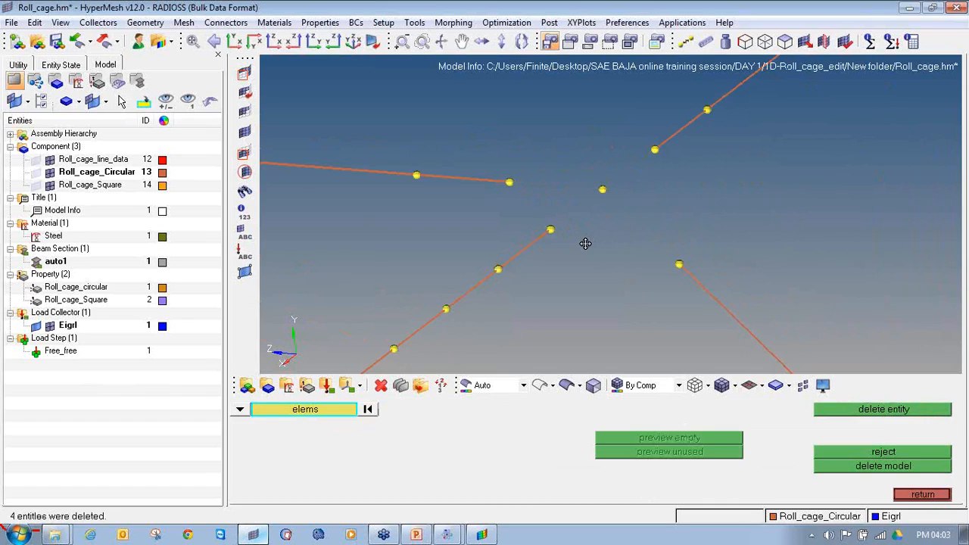
Create a CBEAM bar with the Roll_cage_circular property from the roof member's end node to the hoop's joint node
{"action": "left_click_drag", "start_coordinate": [611, 256], "coordinate": [638, 244], "text": "ctrl"}
{"action": "left_click_drag", "start_coordinate": [501, 177], "coordinate": [388, 248], "text": "ctrl"}
{"action": "key", "text": "Escape"}
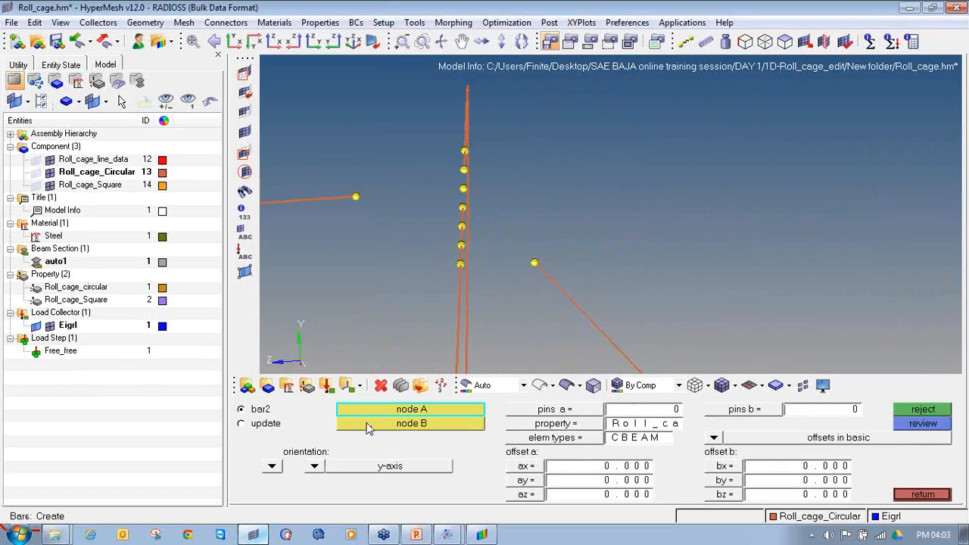
{"action": "left_click", "coordinate": [921, 495]}
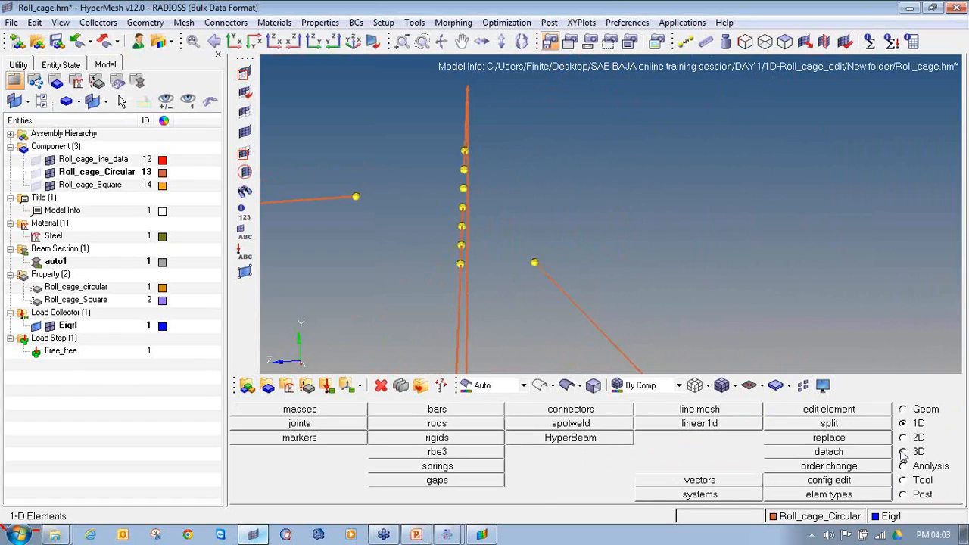
{"action": "left_click", "coordinate": [390, 411]}
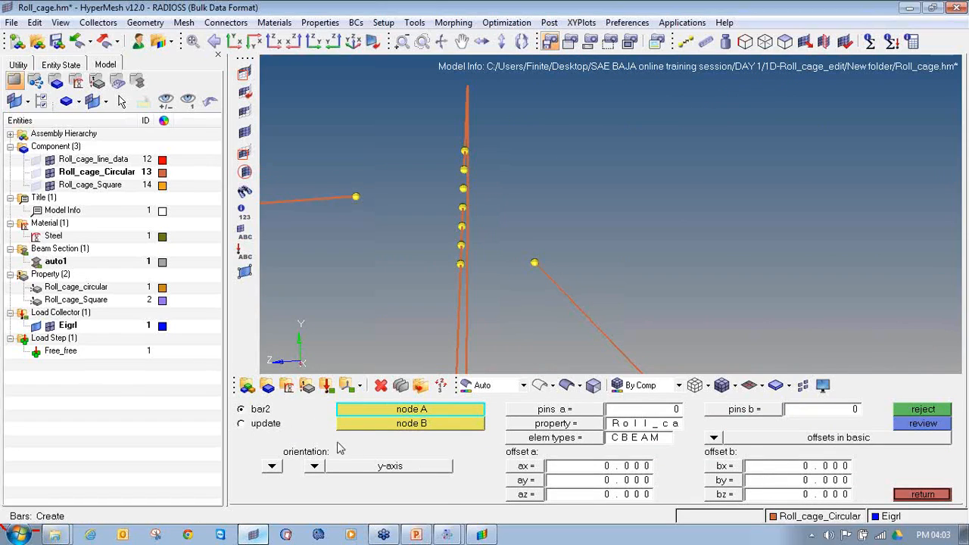
{"action": "left_click", "coordinate": [356, 196]}
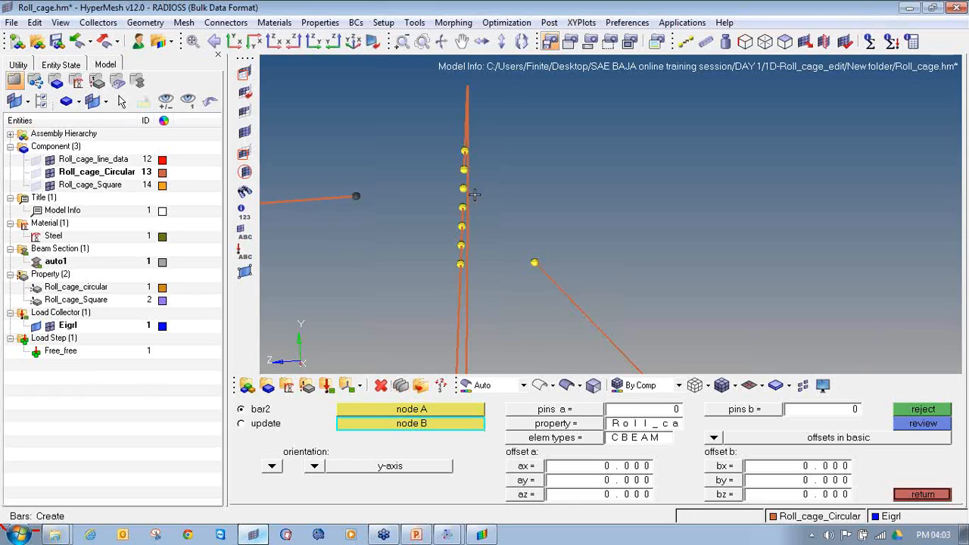
{"action": "left_click_drag", "start_coordinate": [475, 194], "coordinate": [471, 190], "text": "ctrl"}
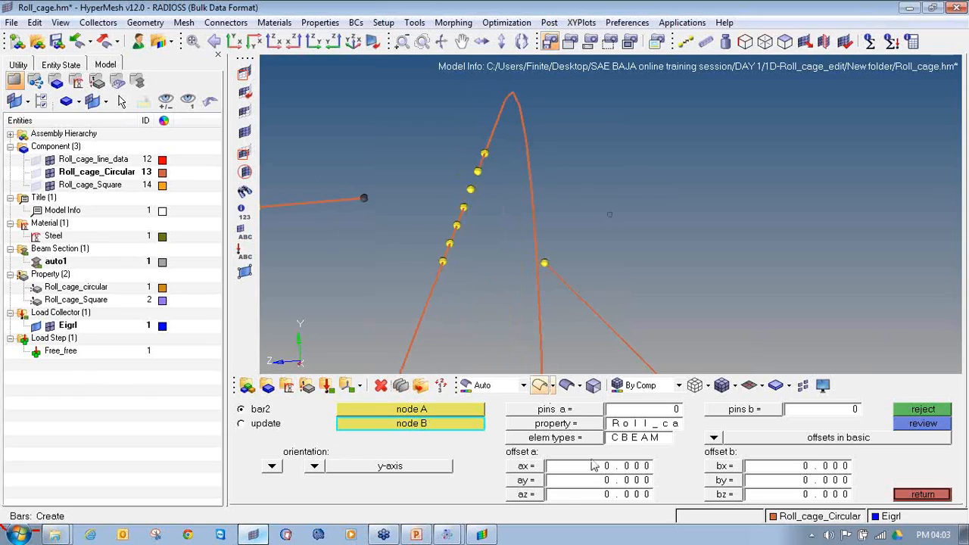
{"action": "left_click", "coordinate": [574, 425]}
{"action": "left_click", "coordinate": [429, 414]}
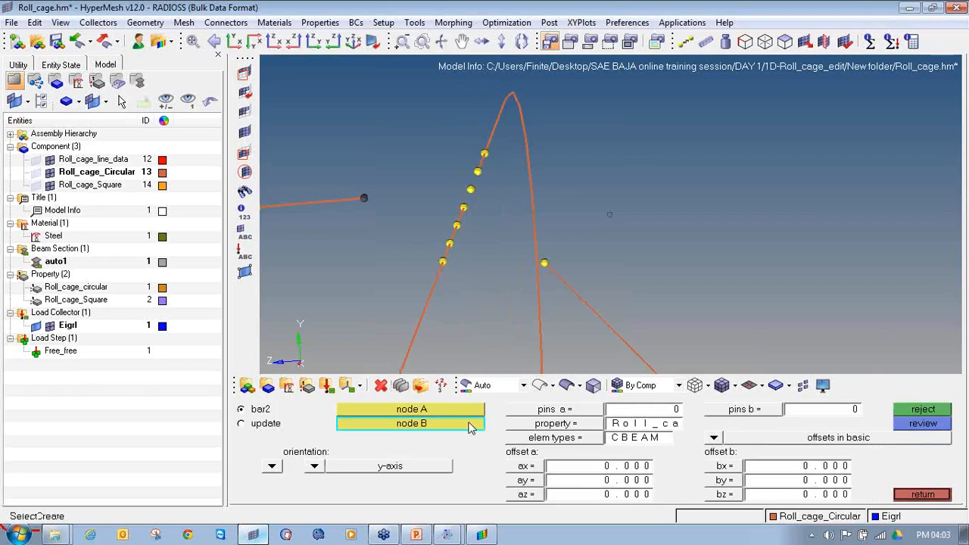
{"action": "left_click", "coordinate": [575, 442]}
{"action": "left_click", "coordinate": [598, 441]}
{"action": "left_click", "coordinate": [469, 190]}
Create bars joining the diagonal brace and both hoop segments to the hoop's joint node
{"action": "left_click", "coordinate": [544, 262]}
{"action": "left_click", "coordinate": [470, 190]}
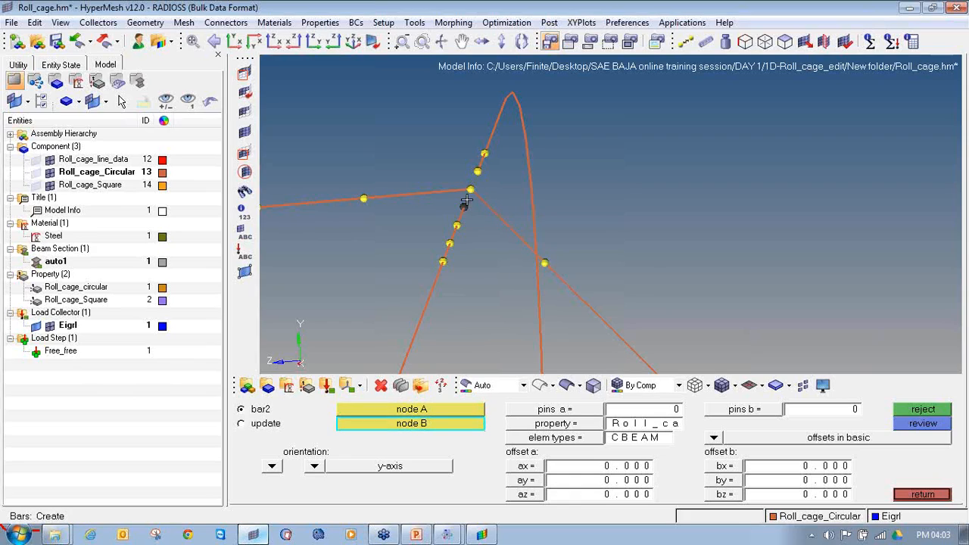
{"action": "left_click", "coordinate": [472, 189]}
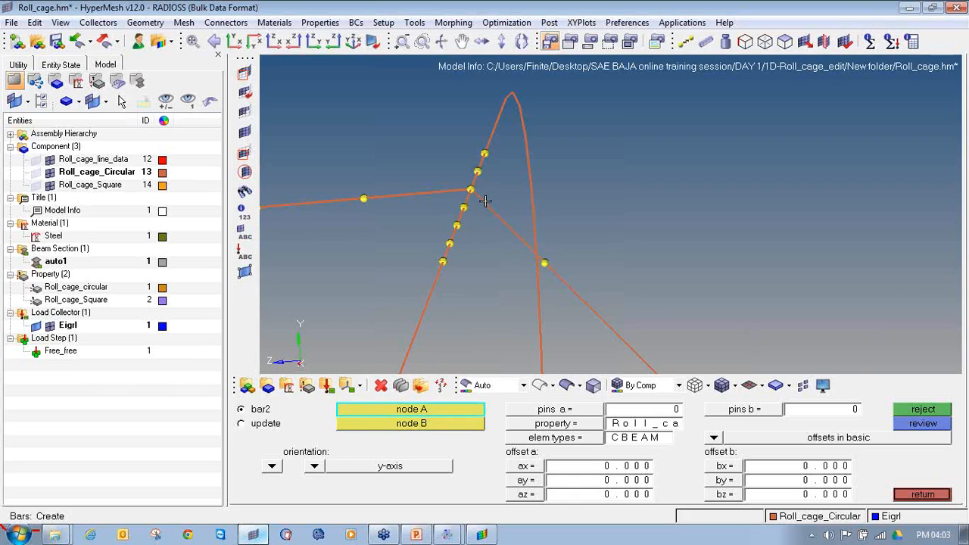
Clear all temporary nodes and mark the nodes around the joints of the lower front side members with the front hoop
{"action": "scroll", "coordinate": [485, 200], "scroll_direction": "down", "scroll_amount": 5, "text": "ctrl"}
{"action": "key", "text": "shift+F2"}
{"action": "left_click", "coordinate": [892, 455]}
{"action": "right_click_drag", "start_coordinate": [484, 274], "coordinate": [707, 225], "text": "ctrl"}
{"action": "scroll", "coordinate": [707, 225], "scroll_direction": "down", "scroll_amount": 8, "text": "ctrl"}
{"action": "right_click_drag", "start_coordinate": [594, 330], "coordinate": [618, 199], "text": "ctrl"}
{"action": "scroll", "coordinate": [508, 309], "scroll_direction": "up", "scroll_amount": 5, "text": "ctrl"}
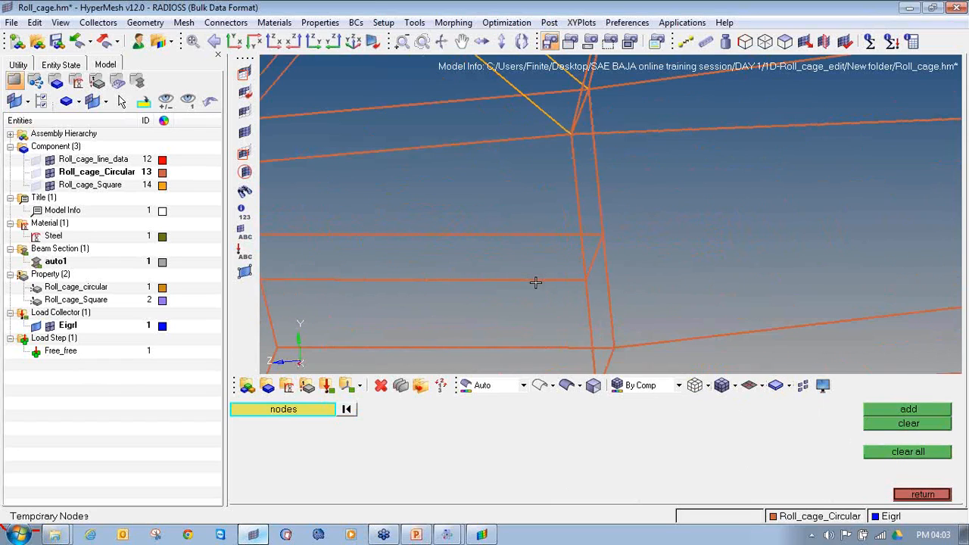
{"action": "left_click_drag", "start_coordinate": [594, 290], "coordinate": [526, 228], "text": "ctrl"}
{"action": "left_click_drag", "start_coordinate": [621, 215], "coordinate": [573, 174], "text": "shift"}
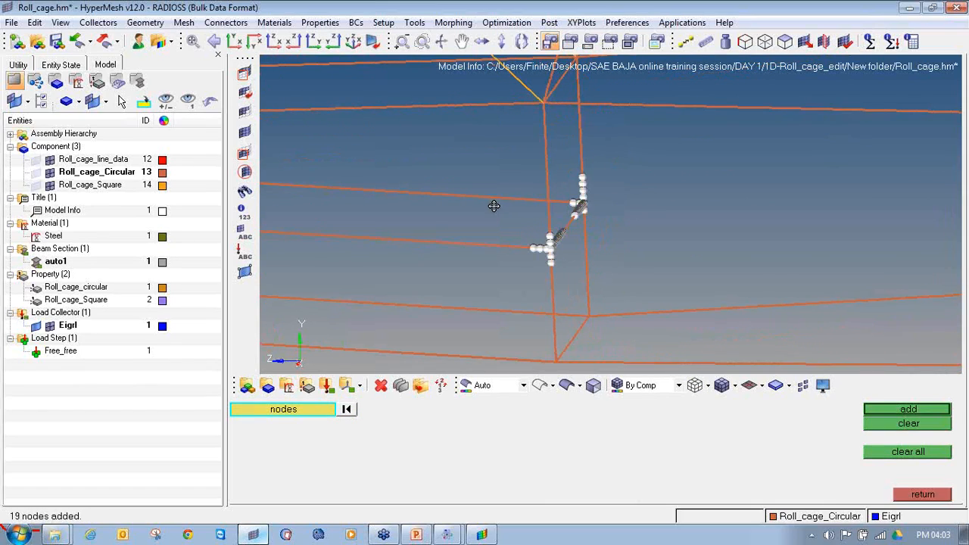
Mark the nodes around the joints at the nose end of the lower front side members
{"action": "right_click_drag", "start_coordinate": [493, 206], "coordinate": [694, 229], "text": "ctrl"}
{"action": "left_click_drag", "start_coordinate": [421, 265], "coordinate": [389, 236], "text": "shift"}
{"action": "left_click_drag", "start_coordinate": [462, 225], "coordinate": [427, 195], "text": "shift"}
{"action": "left_click_drag", "start_coordinate": [422, 244], "coordinate": [393, 234], "text": "shift"}
{"action": "middle_click", "coordinate": [387, 252]}
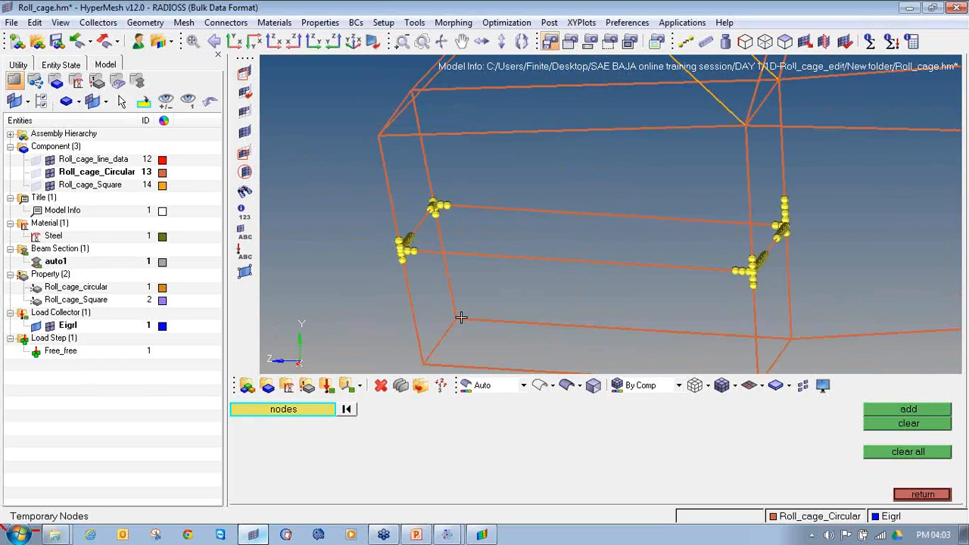
Mark the nodes around both bottom corner joints of the front hoop
{"action": "right_click_drag", "start_coordinate": [634, 345], "coordinate": [598, 305], "text": "ctrl"}
{"action": "right_click_drag", "start_coordinate": [721, 335], "coordinate": [584, 279], "text": "ctrl"}
{"action": "left_click_drag", "start_coordinate": [571, 302], "coordinate": [593, 223], "text": "shift"}
{"action": "middle_click", "coordinate": [604, 243]}
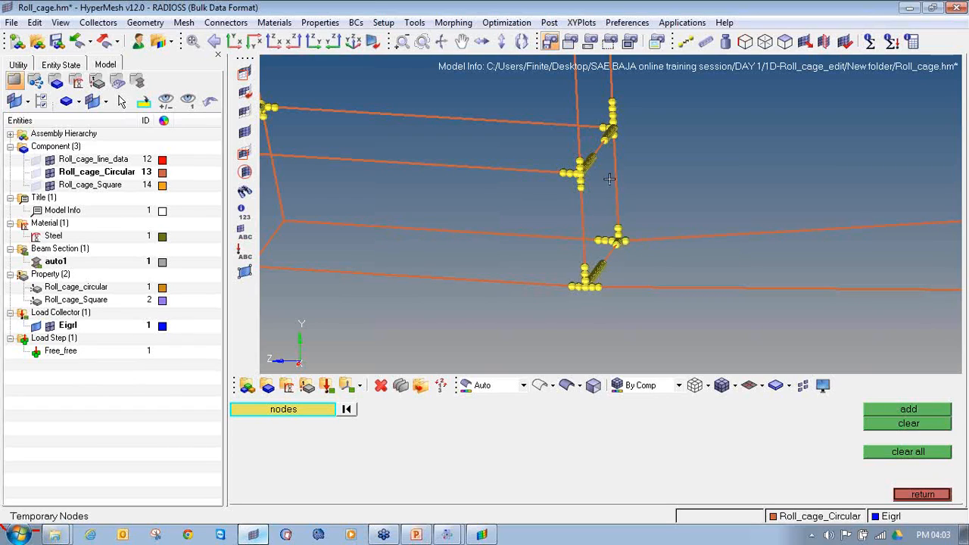
Delete the end bars of the lower front side member and the cross member at their nearer joint with the front hoop
{"action": "right_click_drag", "start_coordinate": [610, 180], "coordinate": [572, 231], "text": "ctrl"}
{"action": "scroll", "coordinate": [594, 165], "scroll_direction": "up", "scroll_amount": 1, "text": "ctrl"}
{"action": "scroll", "coordinate": [533, 256], "scroll_direction": "up", "scroll_amount": 4, "text": "ctrl"}
{"action": "scroll", "coordinate": [549, 243], "scroll_direction": "up", "scroll_amount": 3, "text": "ctrl"}
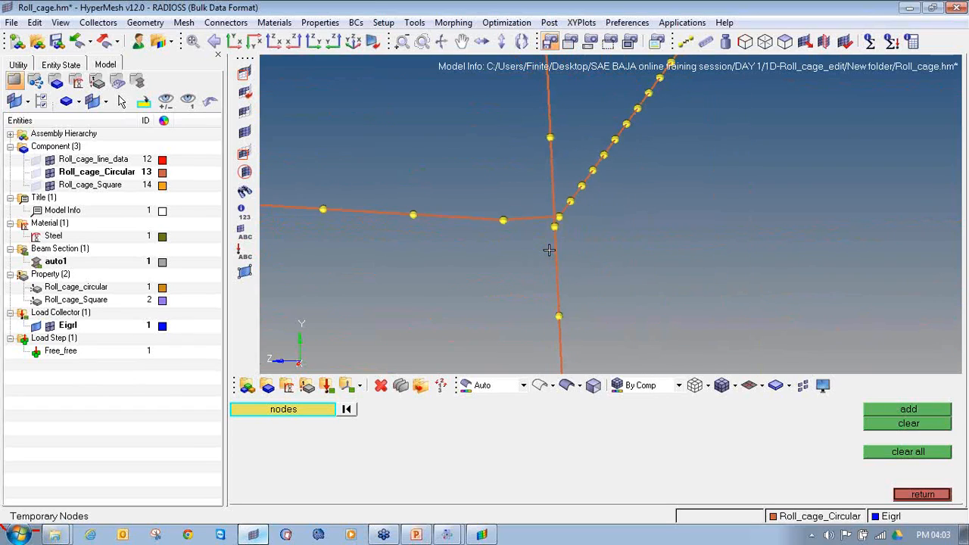
{"action": "left_click_drag", "start_coordinate": [560, 233], "coordinate": [536, 224], "text": "ctrl"}
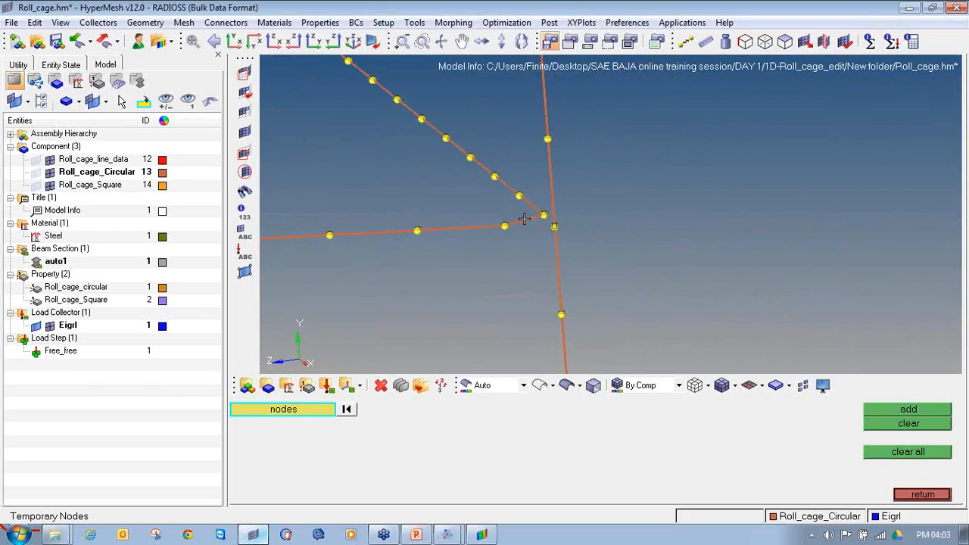
{"action": "key", "text": "F2"}
{"action": "left_click", "coordinate": [524, 220]}
{"action": "left_click", "coordinate": [530, 206]}
{"action": "middle_click", "coordinate": [527, 229]}
{"action": "left_click_drag", "start_coordinate": [535, 248], "coordinate": [519, 244], "text": "ctrl"}
{"action": "key", "text": "Escape"}
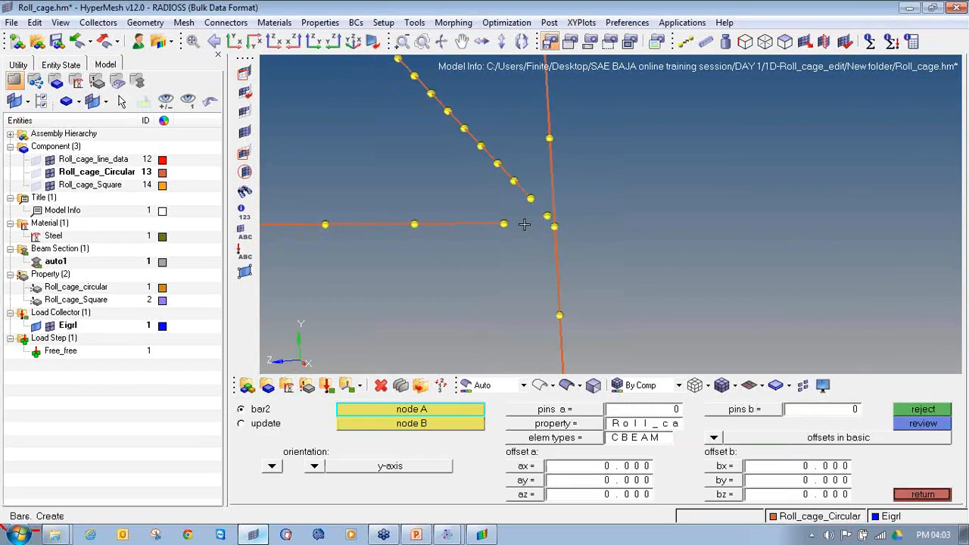
Create y-axis-oriented CBEAM bars from the side member's and cross member's end nodes to the front hoop's joint node
{"action": "left_click", "coordinate": [504, 224]}
{"action": "left_click", "coordinate": [554, 227]}
{"action": "left_click", "coordinate": [530, 199]}
{"action": "left_click", "coordinate": [555, 227]}
{"action": "scroll", "coordinate": [540, 258], "scroll_direction": "down", "scroll_amount": 10, "text": "ctrl"}
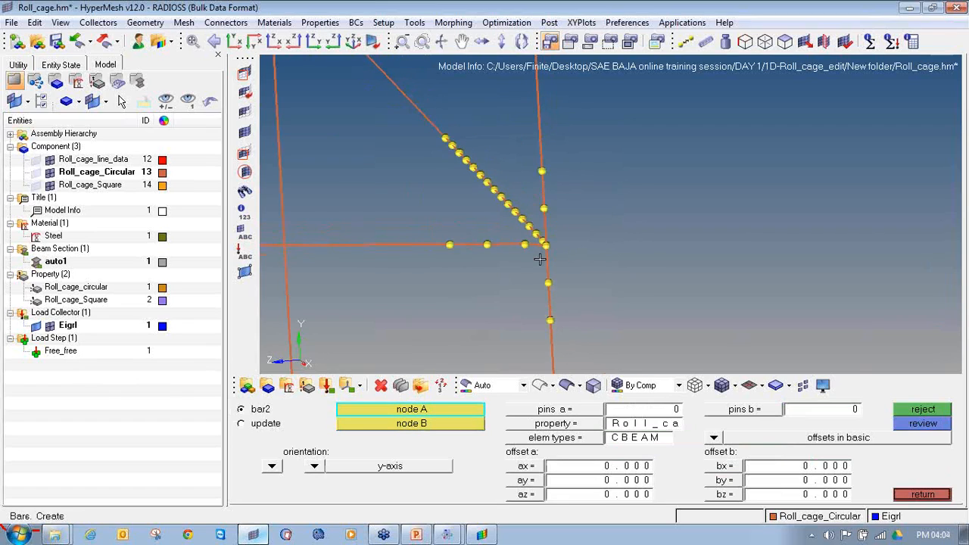
Inspect the geometry lines at the cross member's opposite hoop joint with the elements hidden, and restore the element display
{"action": "scroll", "coordinate": [486, 210], "scroll_direction": "up", "scroll_amount": 5}
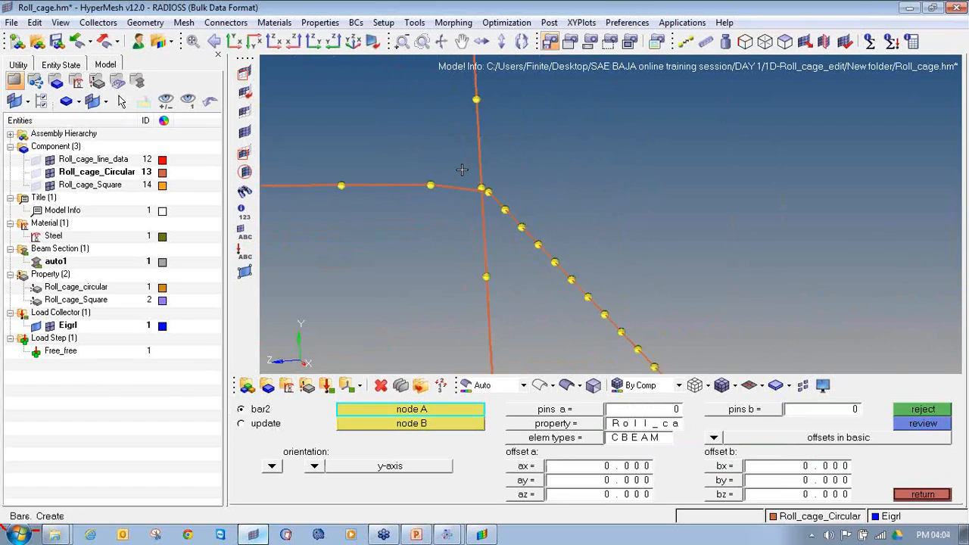
{"action": "left_click_drag", "start_coordinate": [506, 207], "coordinate": [424, 224], "text": "ctrl"}
{"action": "left_click", "coordinate": [49, 173]}
{"action": "left_click", "coordinate": [49, 161]}
{"action": "left_click", "coordinate": [47, 187]}
{"action": "left_click", "coordinate": [35, 161]}
{"action": "left_click", "coordinate": [36, 172]}
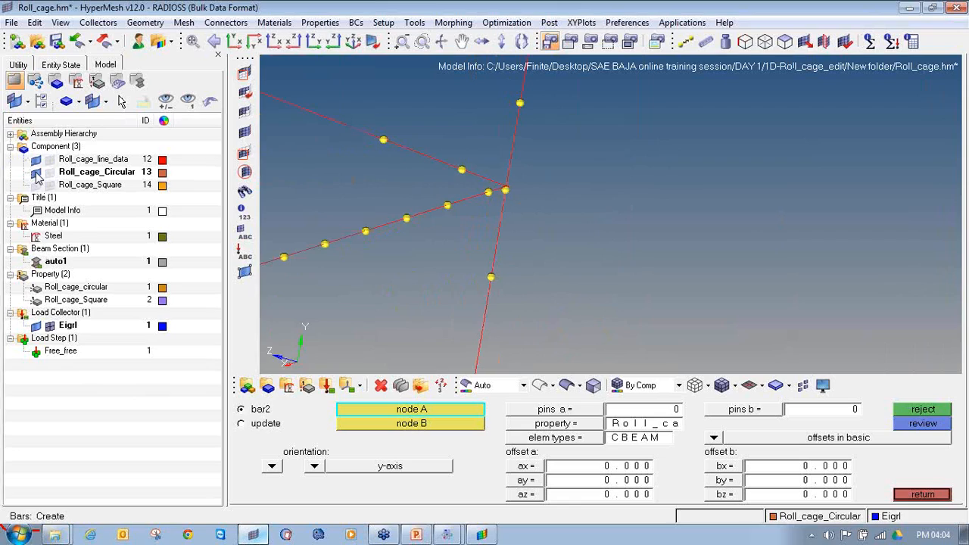
{"action": "scroll", "coordinate": [521, 190], "scroll_direction": "up", "scroll_amount": 8, "text": "ctrl"}
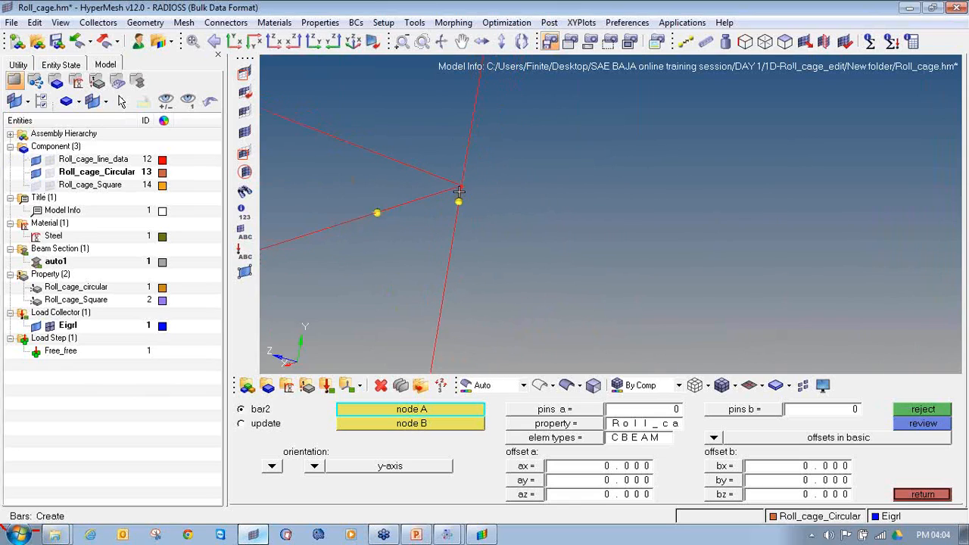
{"action": "scroll", "coordinate": [432, 182], "scroll_direction": "down", "scroll_amount": 6, "text": "ctrl"}
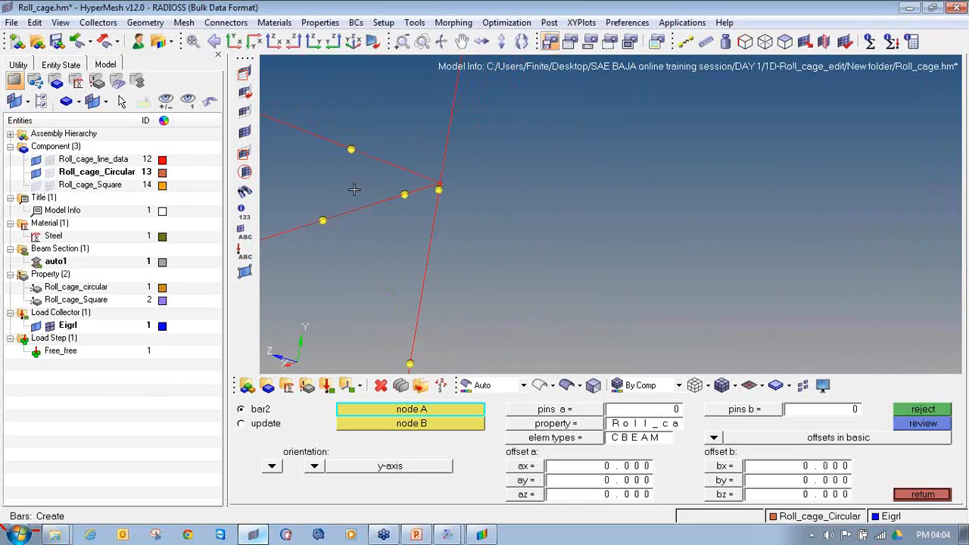
{"action": "left_click", "coordinate": [37, 160]}
{"action": "left_click", "coordinate": [35, 173]}
{"action": "left_click", "coordinate": [50, 160]}
{"action": "left_click", "coordinate": [50, 173]}
Delete the side member's and cross member's end bars at the opposite front hoop joint
{"action": "scroll", "coordinate": [367, 234], "scroll_direction": "down", "scroll_amount": 4, "text": "ctrl"}
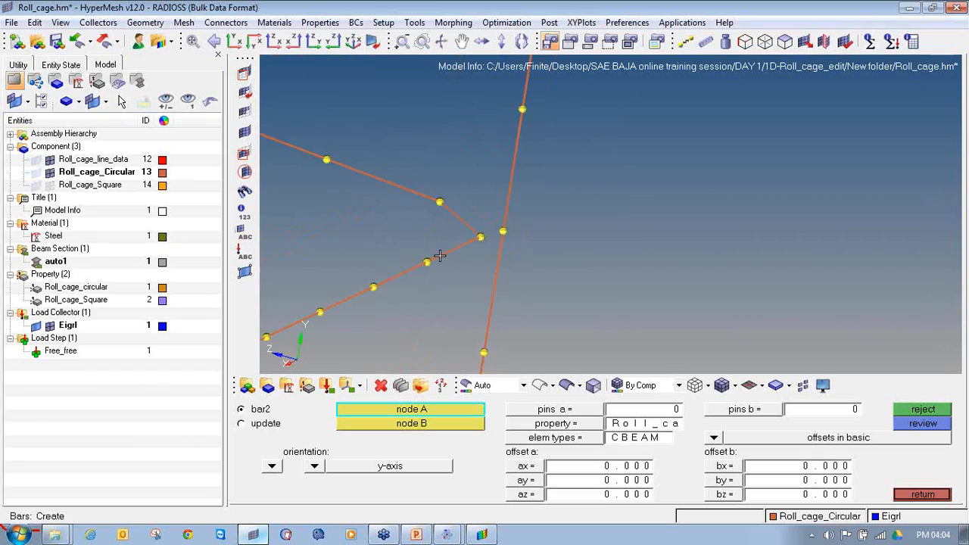
{"action": "key", "text": "F2"}
{"action": "left_click", "coordinate": [482, 255]}
{"action": "left_click", "coordinate": [483, 228]}
{"action": "middle_click", "coordinate": [482, 244]}
{"action": "key", "text": "Escape"}
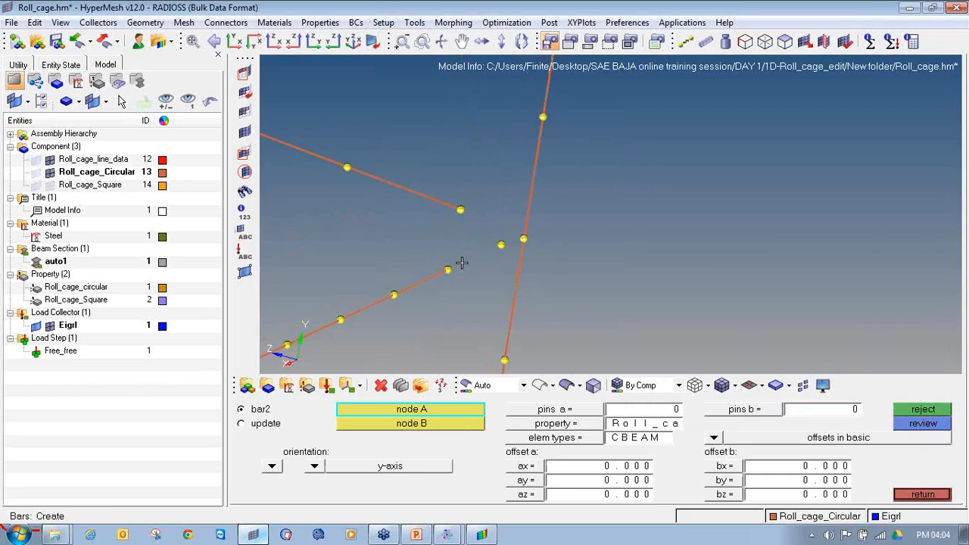
Create CBEAM bars from the cross member's and side member's end nodes to the opposite hoop joint's node
{"action": "left_click", "coordinate": [446, 271]}
{"action": "left_click", "coordinate": [521, 238]}
{"action": "left_click", "coordinate": [460, 209]}
{"action": "left_click", "coordinate": [527, 240]}
{"action": "scroll", "coordinate": [523, 245], "scroll_direction": "down", "scroll_amount": 10, "text": "ctrl"}
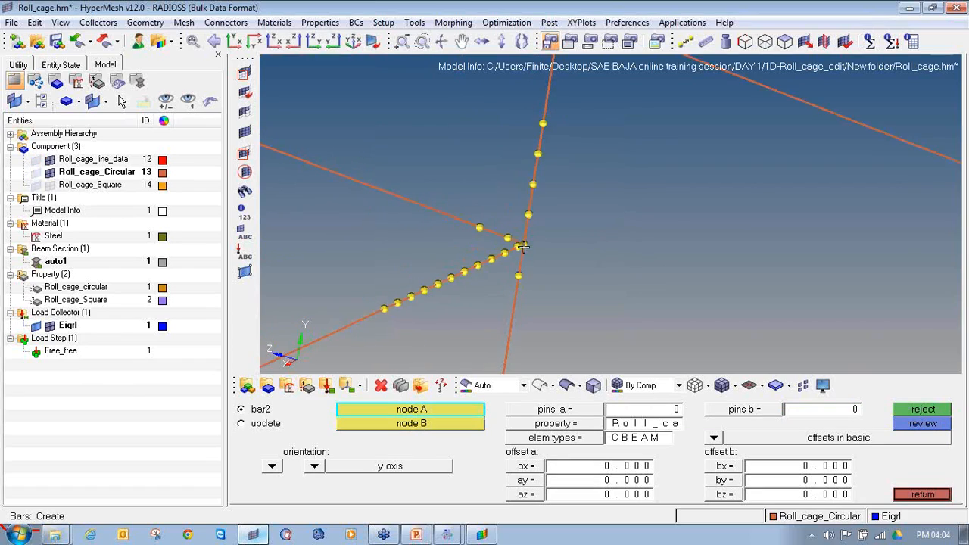
Delete the cross member, side member and vertical member bars meeting at the first nose-end joint
{"action": "right_click_drag", "start_coordinate": [287, 166], "coordinate": [465, 221], "text": "ctrl"}
{"action": "scroll", "coordinate": [466, 221], "scroll_direction": "up", "scroll_amount": 10, "text": "ctrl"}
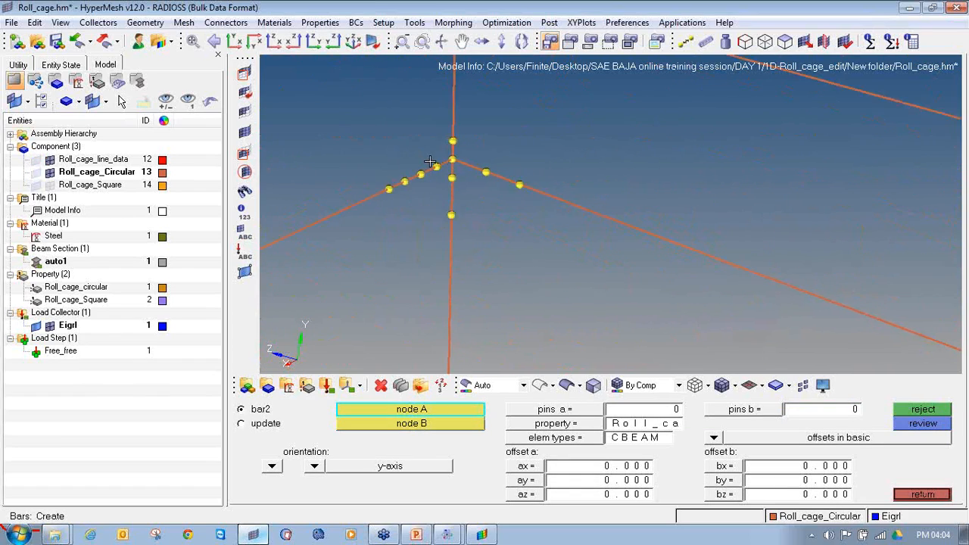
{"action": "key", "text": "F2"}
{"action": "left_click", "coordinate": [460, 161]}
{"action": "left_click", "coordinate": [474, 142]}
{"action": "left_click", "coordinate": [476, 168]}
{"action": "left_click", "coordinate": [504, 165]}
{"action": "middle_click", "coordinate": [491, 174]}
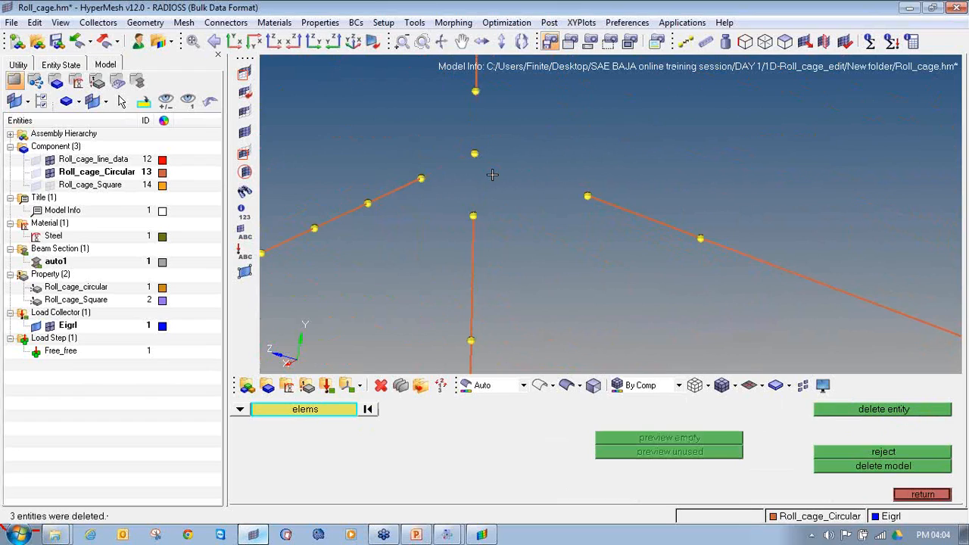
Create y-axis-oriented bars from the cross member's and side member's end nodes to the first nose-end joint's node
{"action": "key", "text": "F2"}
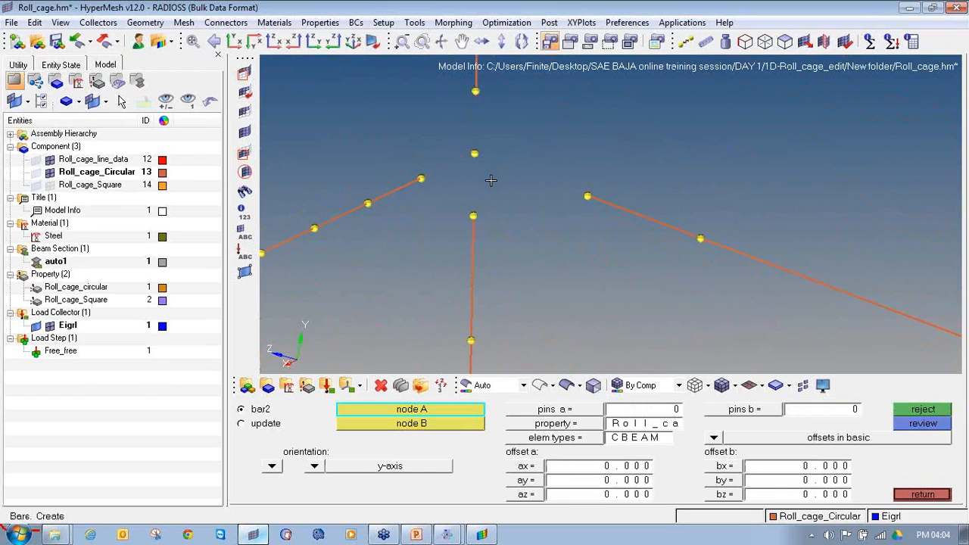
{"action": "left_click_drag", "start_coordinate": [592, 279], "coordinate": [635, 266], "text": "ctrl"}
{"action": "key", "text": "f"}
{"action": "left_click_drag", "start_coordinate": [357, 275], "coordinate": [399, 282], "text": "ctrl"}
{"action": "right_click_drag", "start_coordinate": [399, 282], "coordinate": [573, 268], "text": "ctrl"}
{"action": "scroll", "coordinate": [551, 268], "scroll_direction": "up", "scroll_amount": 5, "text": "ctrl"}
{"action": "scroll", "coordinate": [585, 260], "scroll_direction": "up", "scroll_amount": 8, "text": "ctrl"}
{"action": "scroll", "coordinate": [576, 317], "scroll_direction": "up", "scroll_amount": 3, "text": "ctrl"}
{"action": "right_click_drag", "start_coordinate": [576, 318], "coordinate": [555, 257], "text": "ctrl"}
{"action": "scroll", "coordinate": [555, 257], "scroll_direction": "up", "scroll_amount": 3, "text": "ctrl"}
{"action": "left_click", "coordinate": [532, 264]}
{"action": "left_click", "coordinate": [561, 249]}
{"action": "left_click", "coordinate": [561, 249]}
{"action": "left_click", "coordinate": [685, 267]}
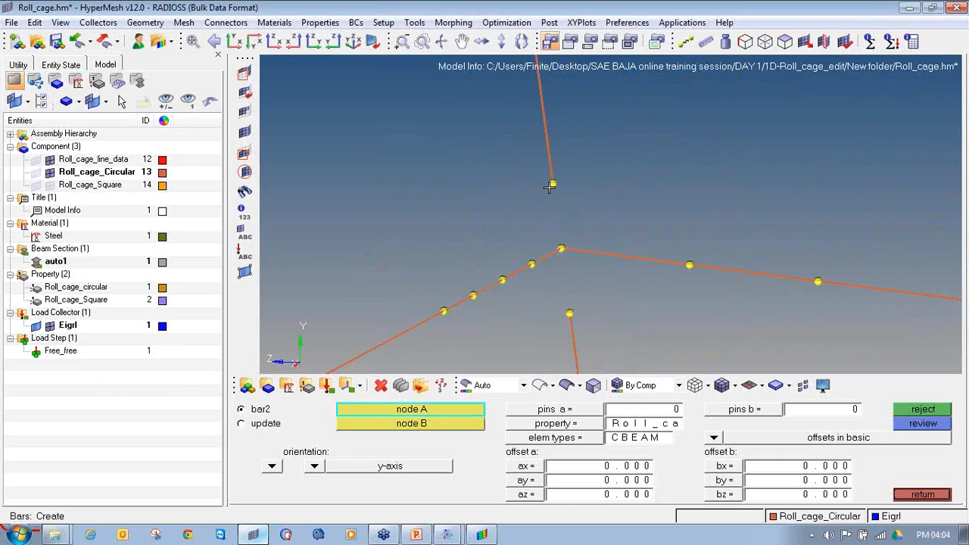
Set the bar orientation to z-axis and join both vertical member segments to the first nose-end joint's node
{"action": "left_click", "coordinate": [314, 466]}
{"action": "left_click", "coordinate": [311, 453]}
{"action": "left_click", "coordinate": [562, 320]}
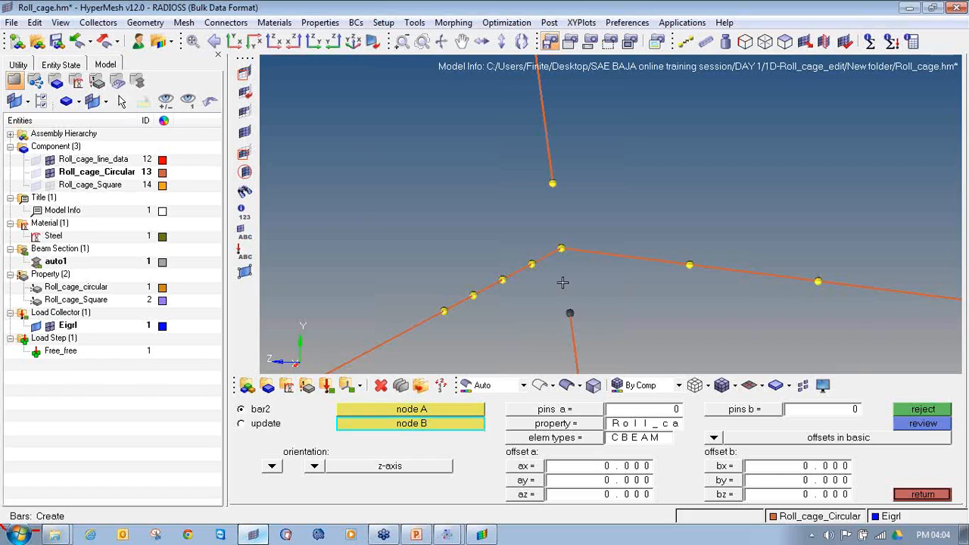
{"action": "left_click", "coordinate": [559, 249]}
{"action": "left_click", "coordinate": [552, 184]}
{"action": "left_click", "coordinate": [562, 247]}
{"action": "scroll", "coordinate": [552, 261], "scroll_direction": "down", "scroll_amount": 6, "text": "ctrl"}
{"action": "scroll", "coordinate": [460, 265], "scroll_direction": "up", "scroll_amount": 6, "text": "ctrl"}
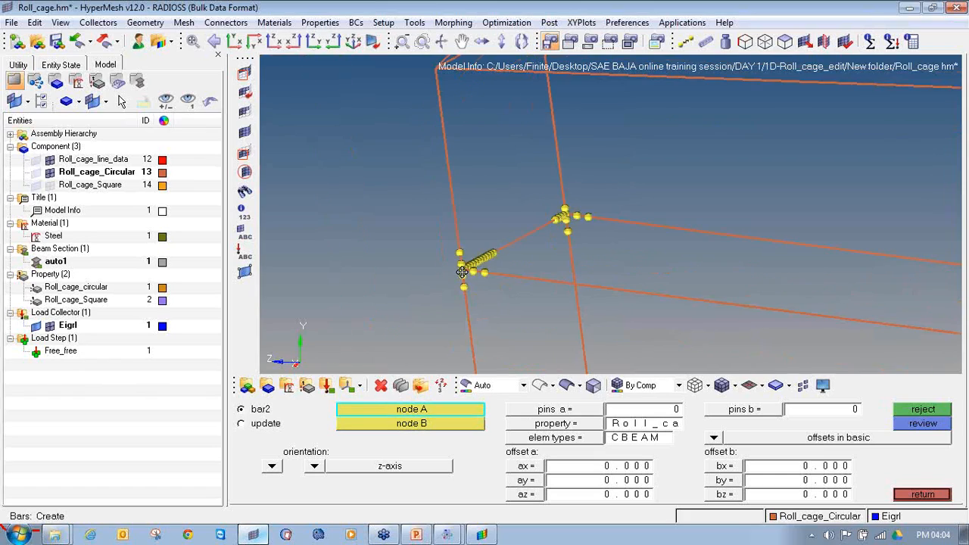
Delete the vertical, cross member and side member bars meeting at the second nose-end joint
{"action": "key", "text": "F2"}
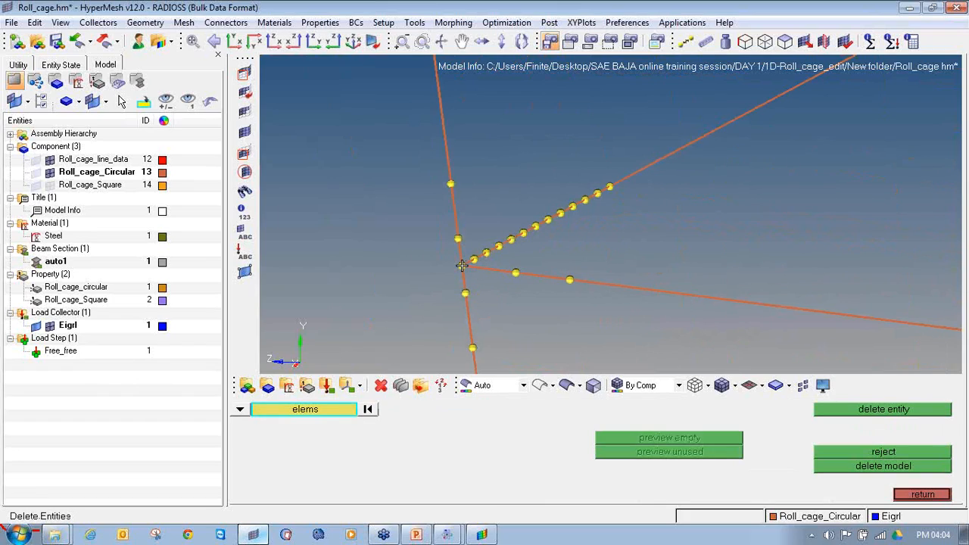
{"action": "scroll", "coordinate": [462, 266], "scroll_direction": "up", "scroll_amount": 3, "text": "ctrl"}
{"action": "left_click", "coordinate": [459, 248]}
{"action": "middle_click", "coordinate": [461, 247]}
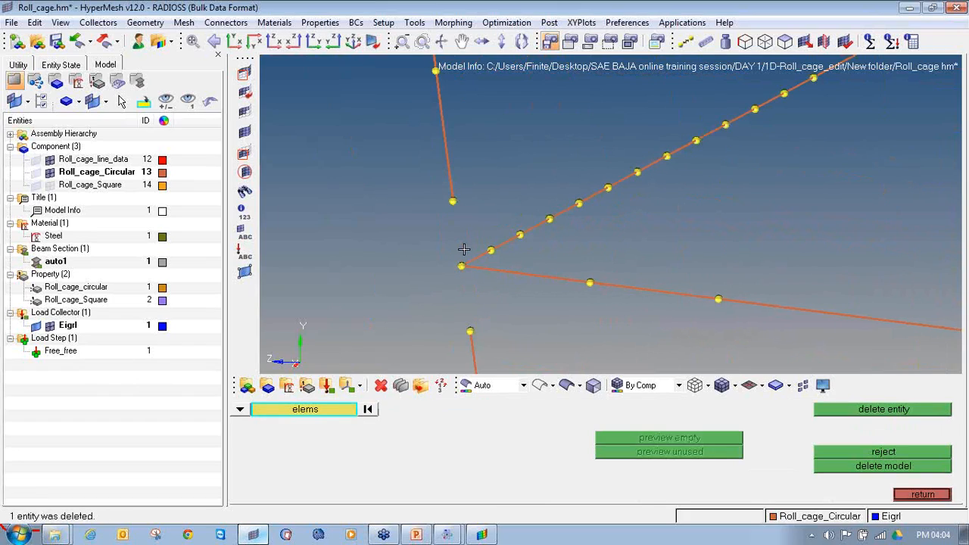
{"action": "left_click", "coordinate": [476, 258]}
{"action": "left_click", "coordinate": [482, 269]}
{"action": "middle_click", "coordinate": [482, 269]}
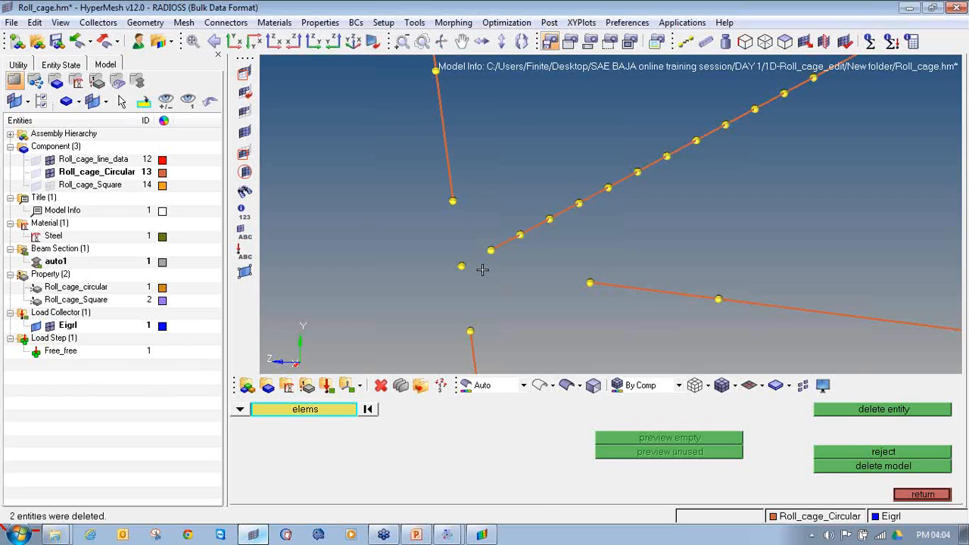
Create z-axis-oriented bars joining both vertical member segments to the second nose-end joint's node
{"action": "key", "text": "Escape"}
{"action": "left_click", "coordinate": [456, 212]}
{"action": "left_click", "coordinate": [459, 266]}
{"action": "left_click", "coordinate": [470, 329]}
{"action": "left_click", "coordinate": [461, 267]}
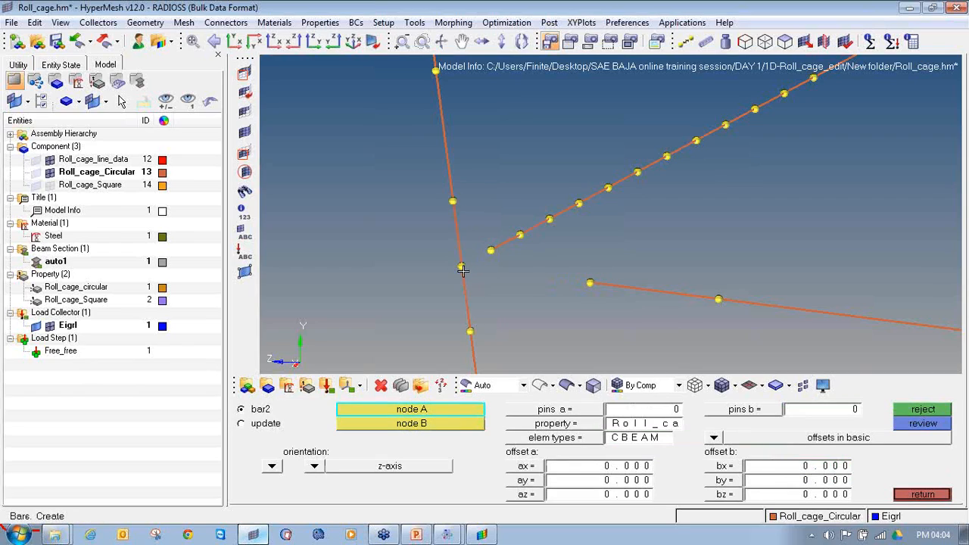
Join the side member and cross member to the second nose-end joint's node with y-axis-oriented bars, and clear the bar property
{"action": "left_click", "coordinate": [314, 467]}
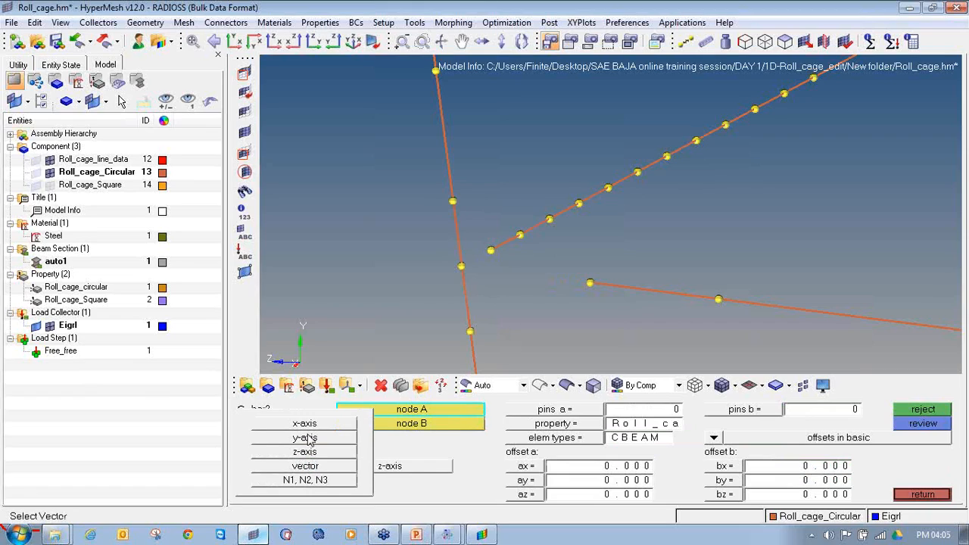
{"action": "left_click", "coordinate": [308, 439]}
{"action": "left_click", "coordinate": [589, 283]}
{"action": "left_click", "coordinate": [460, 266]}
{"action": "left_click", "coordinate": [490, 250]}
{"action": "left_click", "coordinate": [461, 266]}
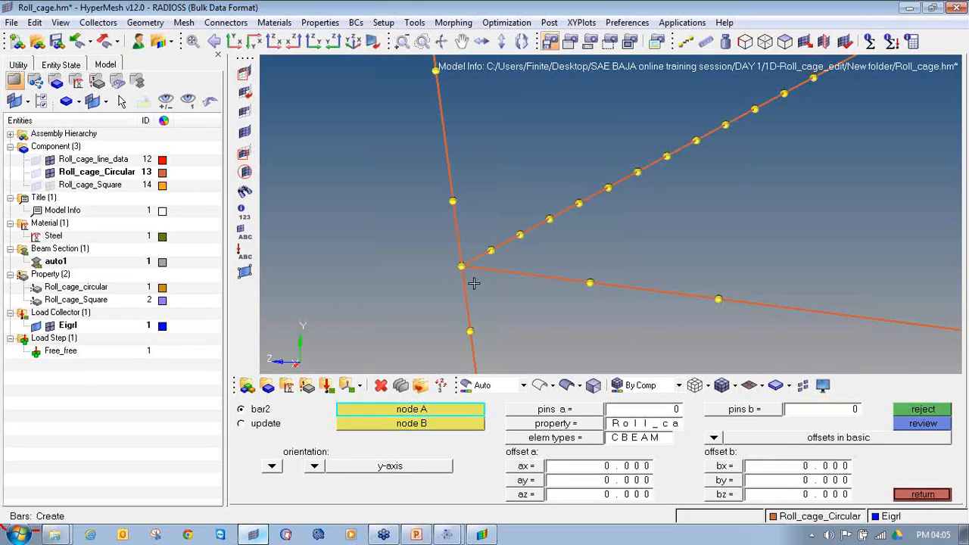
{"action": "left_click", "coordinate": [610, 431]}
{"action": "left_click", "coordinate": [923, 494]}
Replace the cross member's last bar at the front hoop's first bottom corner with a CBEAM bar ending on the hoop's node
{"action": "left_click_drag", "start_coordinate": [595, 275], "coordinate": [694, 239], "text": "ctrl"}
{"action": "scroll", "coordinate": [693, 239], "scroll_direction": "up", "scroll_amount": 6}
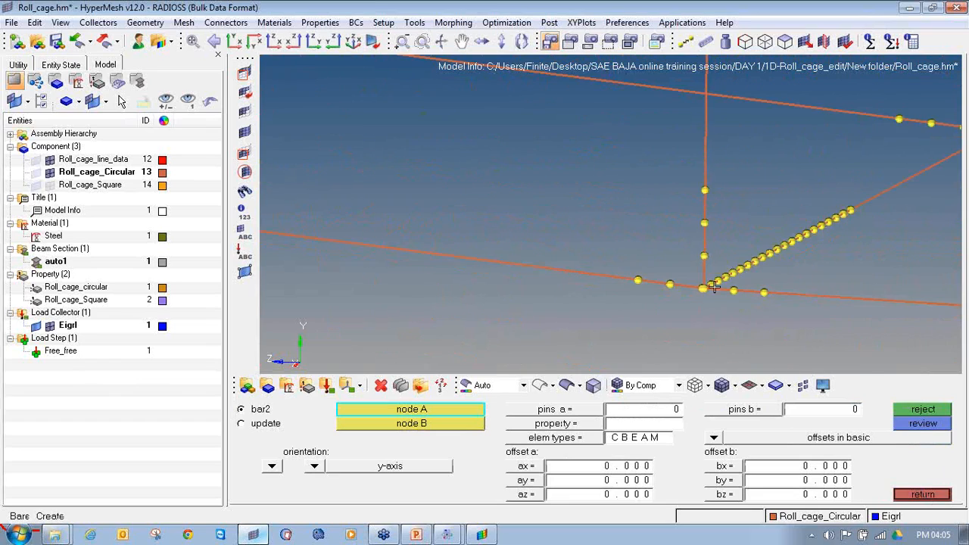
{"action": "mouse_move", "coordinate": [655, 299]}
{"action": "left_mouse_down", "text": "ctrl"}
{"action": "mouse_move", "coordinate": [722, 301]}
{"action": "mouse_move", "coordinate": [657, 307]}
{"action": "mouse_move", "coordinate": [643, 303]}
{"action": "mouse_move", "coordinate": [647, 291]}
{"action": "left_mouse_up", "text": "ctrl"}
{"action": "key", "text": "F2"}
{"action": "left_click", "coordinate": [649, 280]}
{"action": "middle_click", "coordinate": [648, 279]}
{"action": "key", "text": "Escape"}
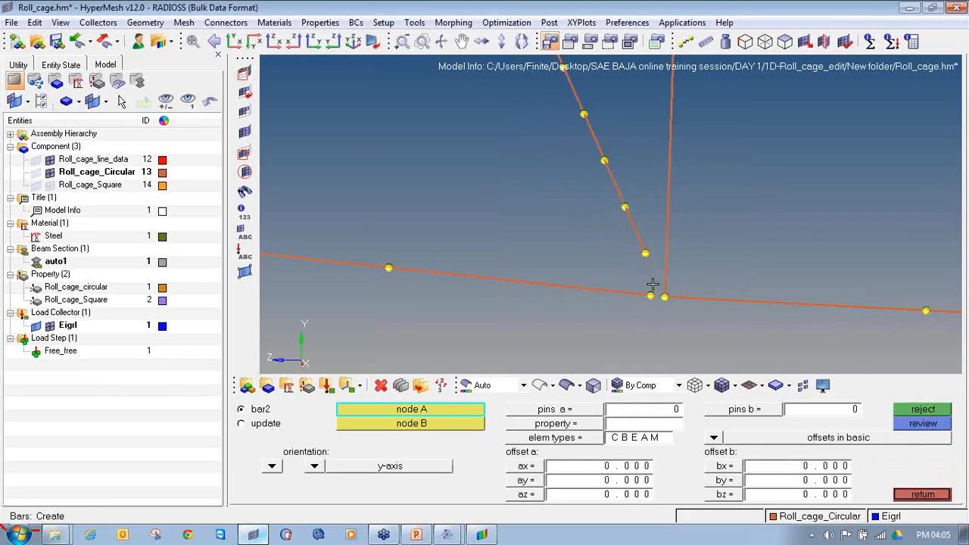
{"action": "left_click", "coordinate": [646, 253]}
{"action": "left_click", "coordinate": [665, 297]}
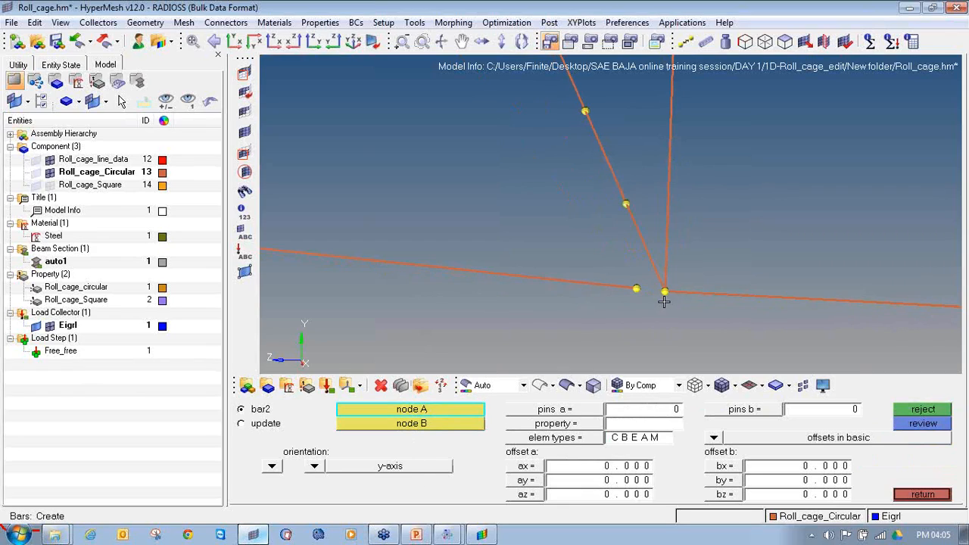
Replace the bottom side member's last bar at the same corner with a bar ending on the hoop's node
{"action": "left_click_drag", "start_coordinate": [624, 292], "coordinate": [698, 284], "text": "ctrl"}
{"action": "key", "text": "F2"}
{"action": "left_click", "coordinate": [623, 278]}
{"action": "middle_click", "coordinate": [622, 278]}
{"action": "key", "text": "Escape"}
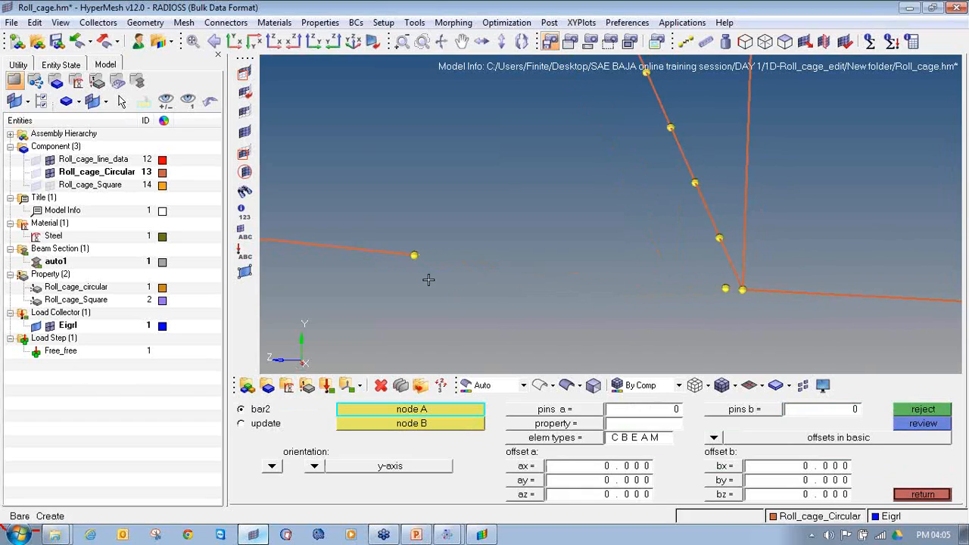
{"action": "left_click", "coordinate": [413, 255]}
{"action": "left_click", "coordinate": [745, 290]}
Replace the cross member's last bar at the front hoop's opposite bottom corner with a bar ending on the hoop's node
{"action": "scroll", "coordinate": [720, 301], "scroll_direction": "down", "scroll_amount": 5, "text": "ctrl"}
{"action": "scroll", "coordinate": [662, 205], "scroll_direction": "up", "scroll_amount": 5, "text": "ctrl"}
{"action": "right_click_drag", "start_coordinate": [673, 205], "coordinate": [660, 161], "text": "ctrl"}
{"action": "key", "text": "F2"}
{"action": "left_click", "coordinate": [685, 230]}
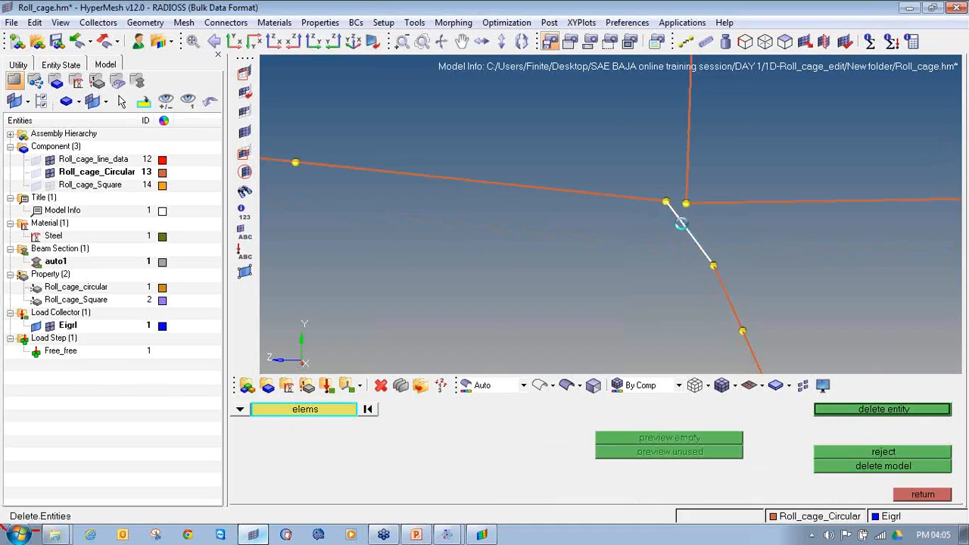
{"action": "middle_click", "coordinate": [699, 260]}
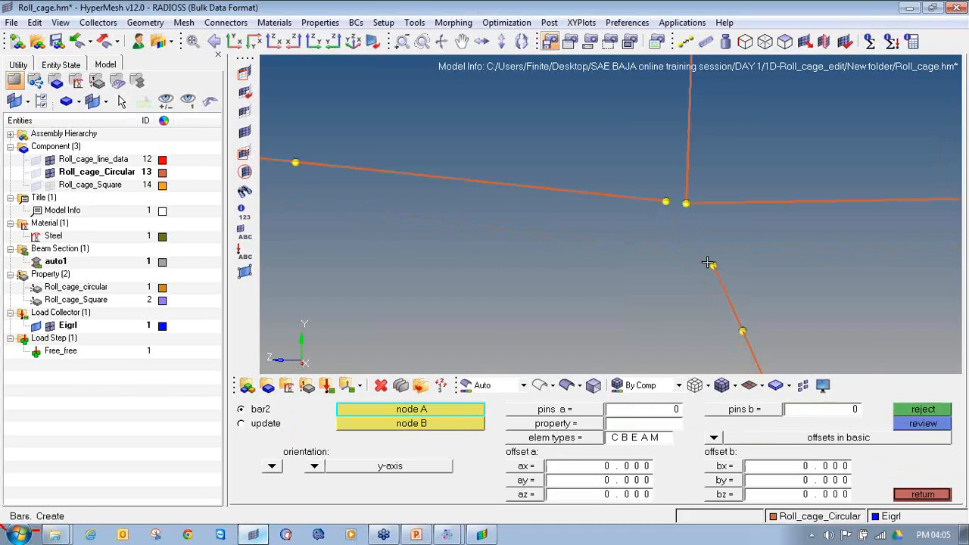
{"action": "left_click", "coordinate": [713, 264]}
{"action": "left_click", "coordinate": [687, 203]}
Replace the bottom side member's last bar at the opposite corner with a bar ending on the hoop's node
{"action": "left_click", "coordinate": [380, 385]}
{"action": "left_click", "coordinate": [475, 185]}
{"action": "middle_click", "coordinate": [426, 313]}
{"action": "left_click", "coordinate": [287, 386]}
{"action": "left_click", "coordinate": [296, 162]}
{"action": "left_click", "coordinate": [688, 206]}
{"action": "key", "text": "Escape"}
Clear all temporary nodes from the roll cage model
{"action": "scroll", "coordinate": [643, 228], "scroll_direction": "down", "scroll_amount": 8, "text": "ctrl"}
{"action": "scroll", "coordinate": [643, 227], "scroll_direction": "down", "scroll_amount": 5}
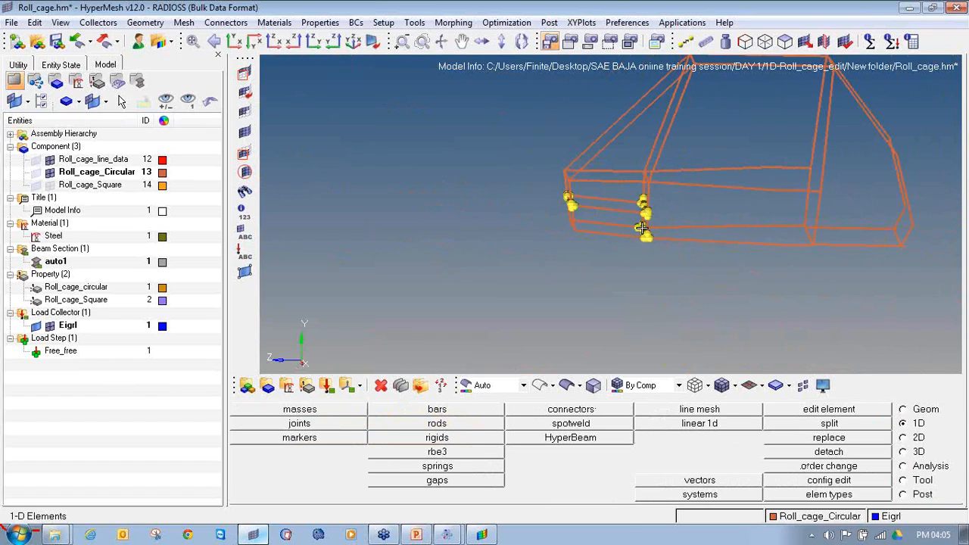
{"action": "key", "text": "shift+F2"}
{"action": "left_click", "coordinate": [891, 458]}
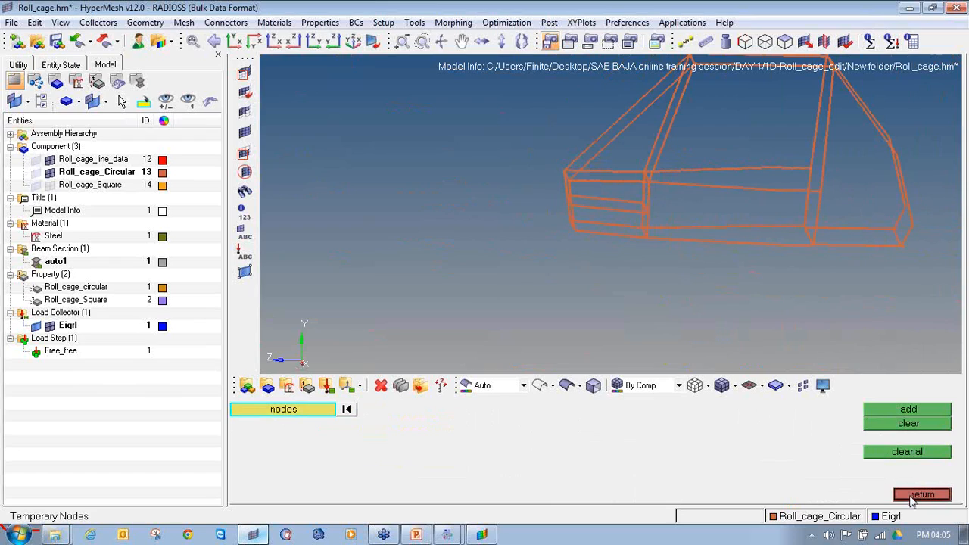
{"action": "left_click", "coordinate": [922, 495]}
Save the repaired model as Roll_cage.hm in the New folder nested inside the current New folder
{"action": "left_click", "coordinate": [12, 22]}
{"action": "left_click", "coordinate": [38, 101]}
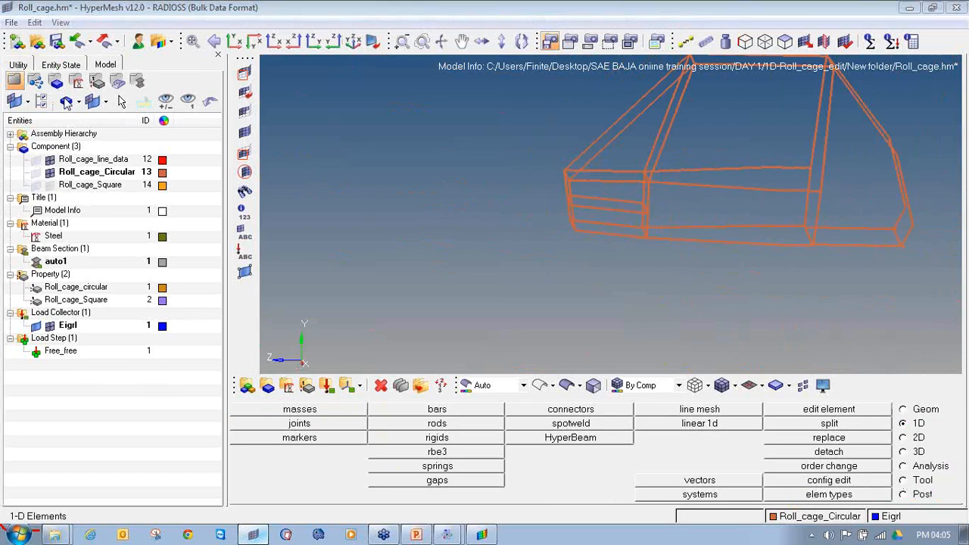
{"action": "left_click", "coordinate": [513, 38]}
{"action": "double_click", "coordinate": [389, 73]}
{"action": "left_click", "coordinate": [867, 465]}
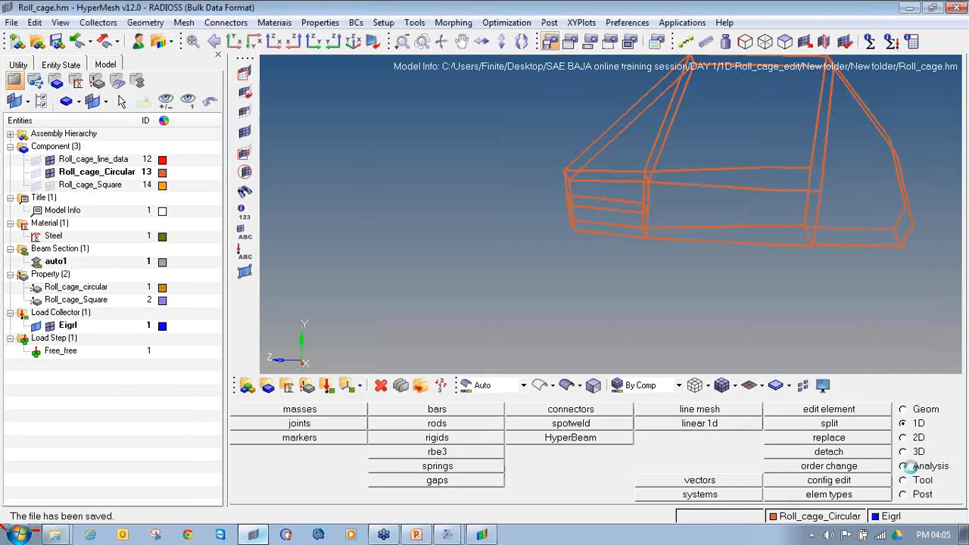
Show the Roll_cage_Square component's elements and rerun the Radioss analysis of Roll_cage.fem
{"action": "left_click", "coordinate": [903, 466]}
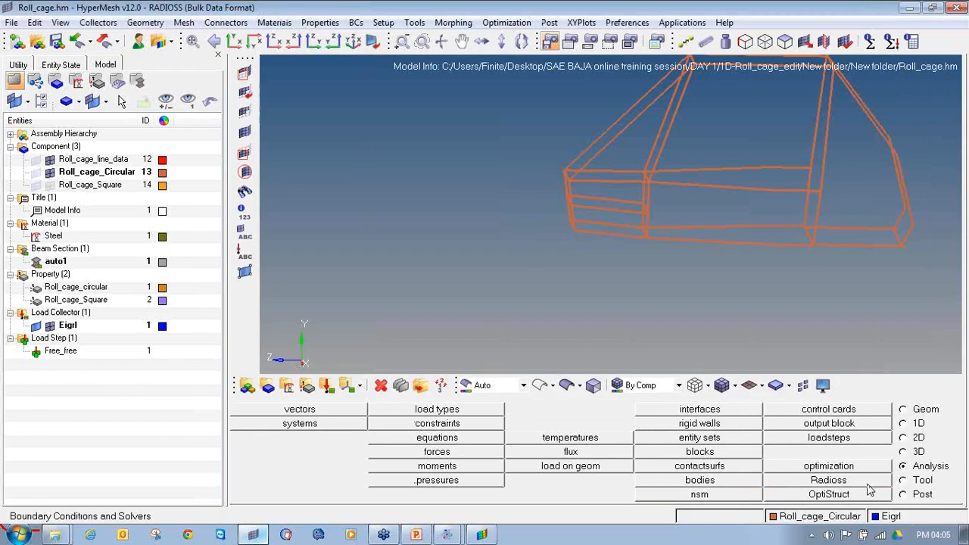
{"action": "left_click", "coordinate": [47, 185]}
{"action": "right_click_drag", "start_coordinate": [572, 183], "coordinate": [500, 212], "text": "ctrl"}
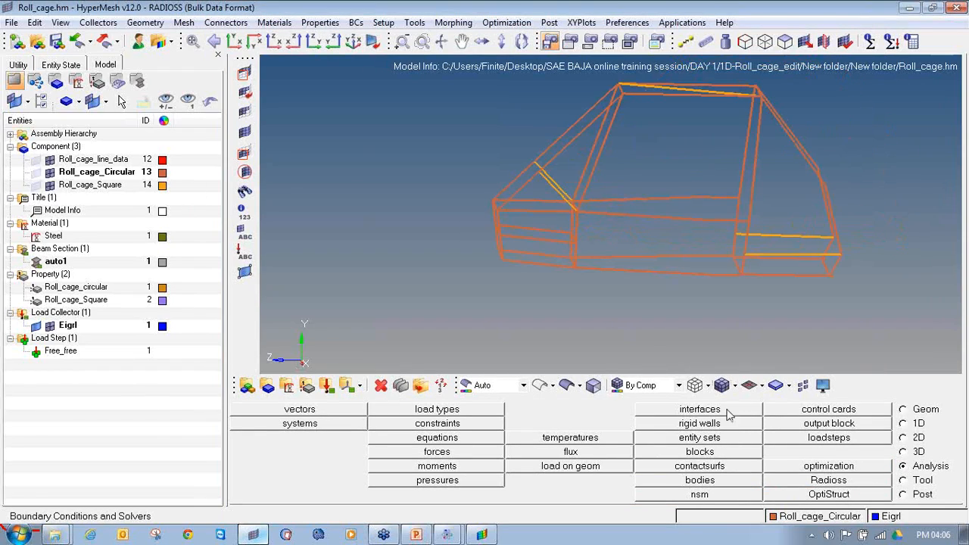
{"action": "left_click", "coordinate": [802, 482]}
{"action": "left_click", "coordinate": [870, 415]}
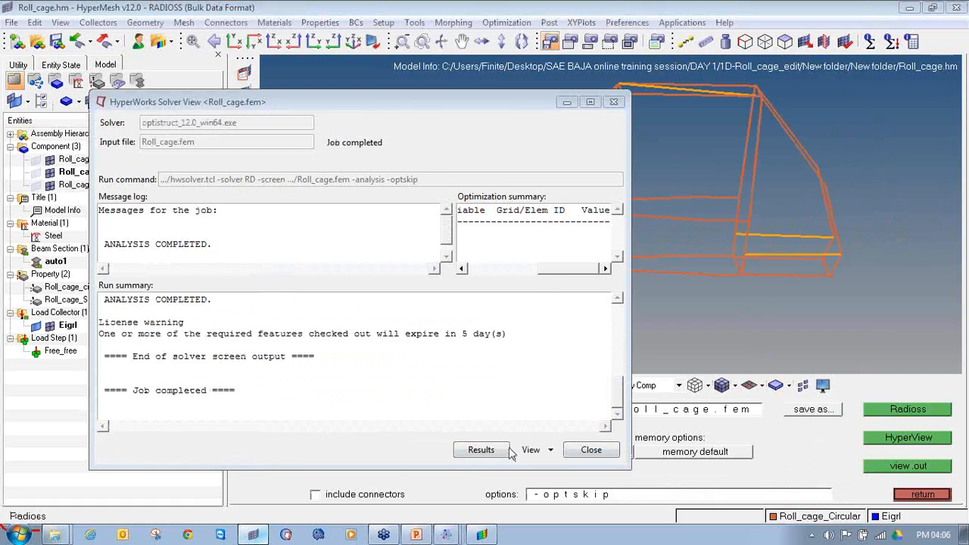
Load the completed run's results in HyperView and dismiss the message log
{"action": "left_click", "coordinate": [507, 453]}
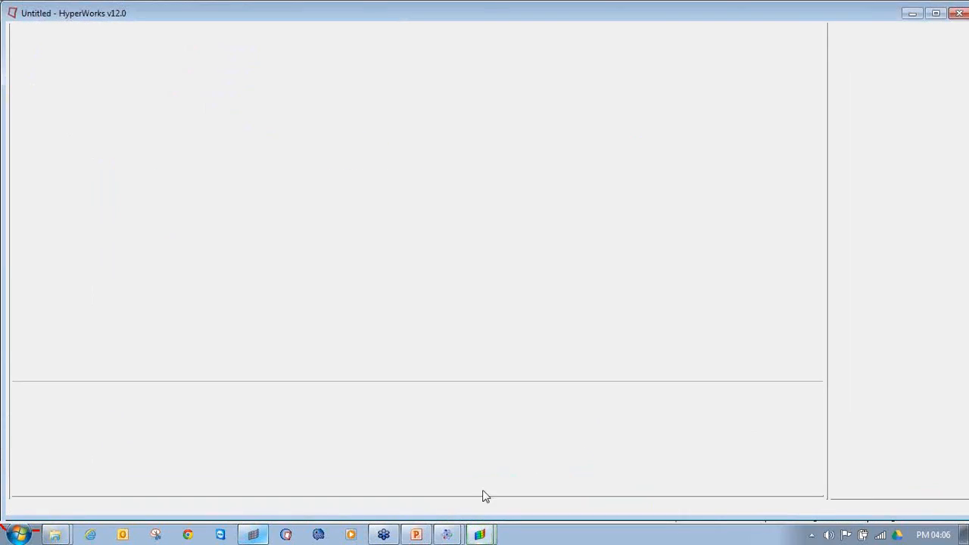
{"action": "mouse_move", "coordinate": [450, 535]}
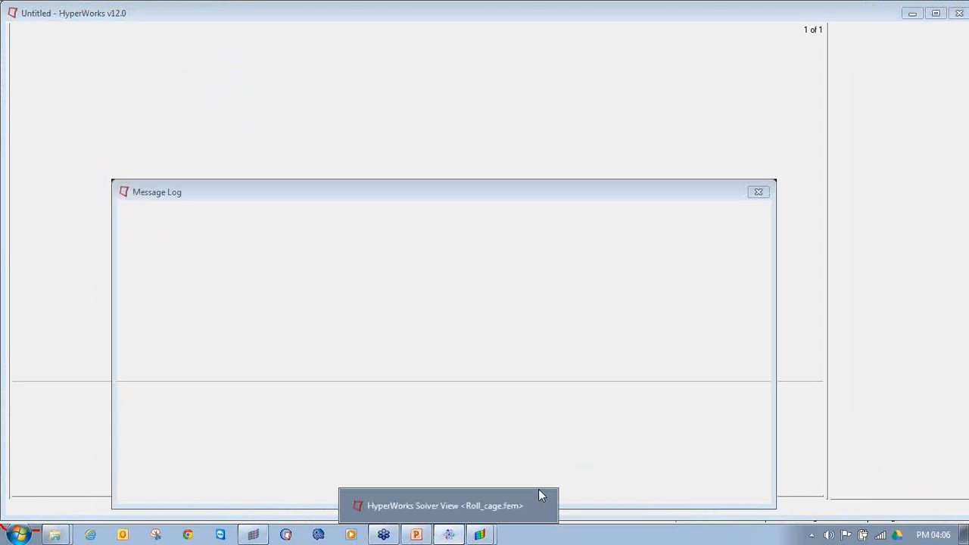
{"action": "left_click", "coordinate": [758, 193]}
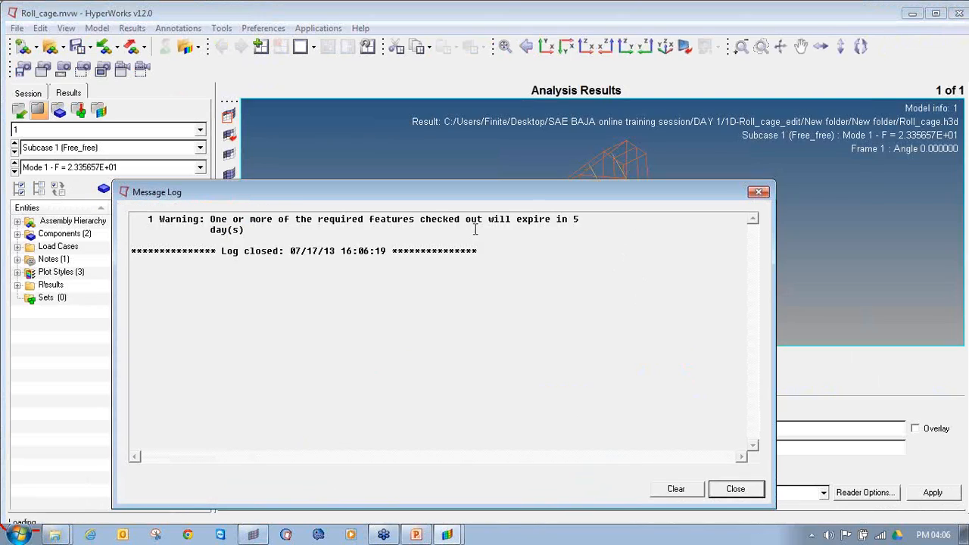
{"action": "left_click", "coordinate": [759, 194]}
Contour the Eigen Mode magnitude on the roll cage and enter a uniform deformed-shape scale factor of 10
{"action": "mouse_move", "coordinate": [631, 153]}
{"action": "left_mouse_down", "text": "ctrl"}
{"action": "mouse_move", "coordinate": [459, 228]}
{"action": "mouse_move", "coordinate": [432, 281]}
{"action": "mouse_move", "coordinate": [560, 269]}
{"action": "left_mouse_up", "text": "ctrl"}
{"action": "left_click", "coordinate": [270, 358]}
{"action": "left_click", "coordinate": [586, 499]}
{"action": "left_click", "coordinate": [350, 358]}
{"action": "type", "text": "10"}
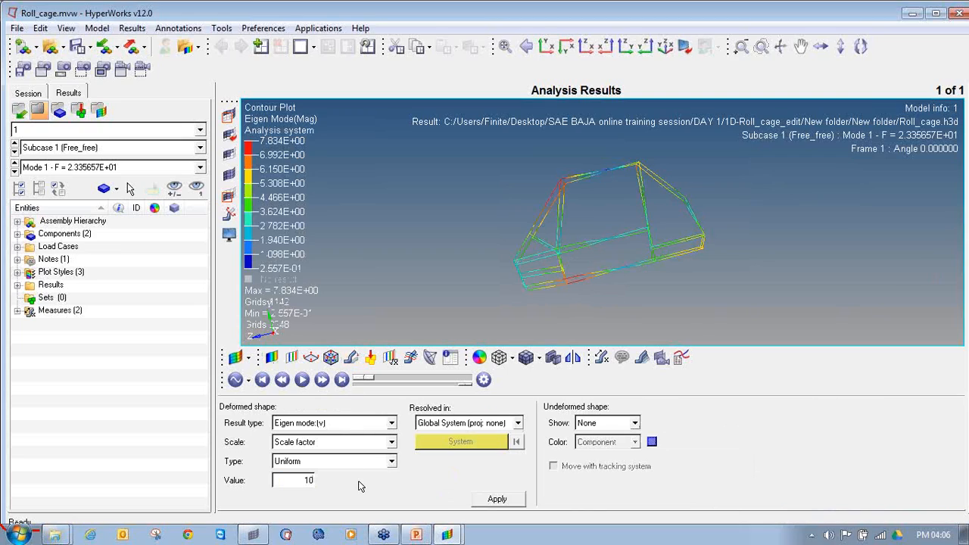
Animate the mode shape in linear animation mode with a uniform deformation scale factor of 20
{"action": "left_click", "coordinate": [250, 382]}
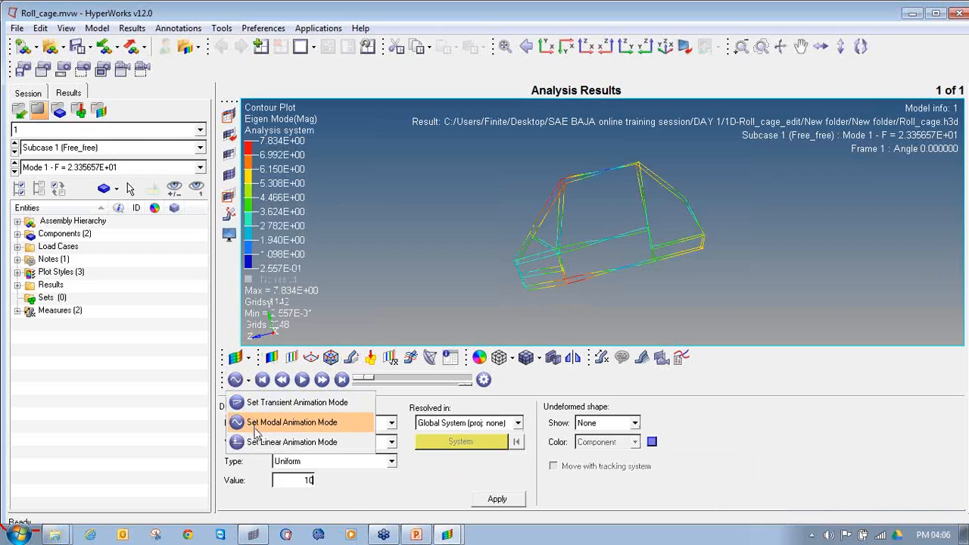
{"action": "left_click", "coordinate": [258, 419]}
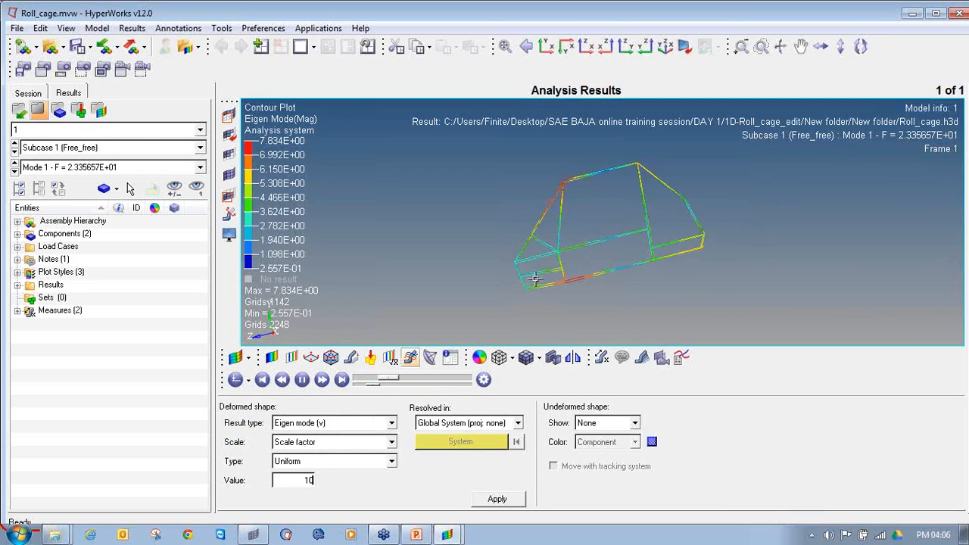
{"action": "double_click", "coordinate": [308, 480]}
{"action": "type", "text": "20"}
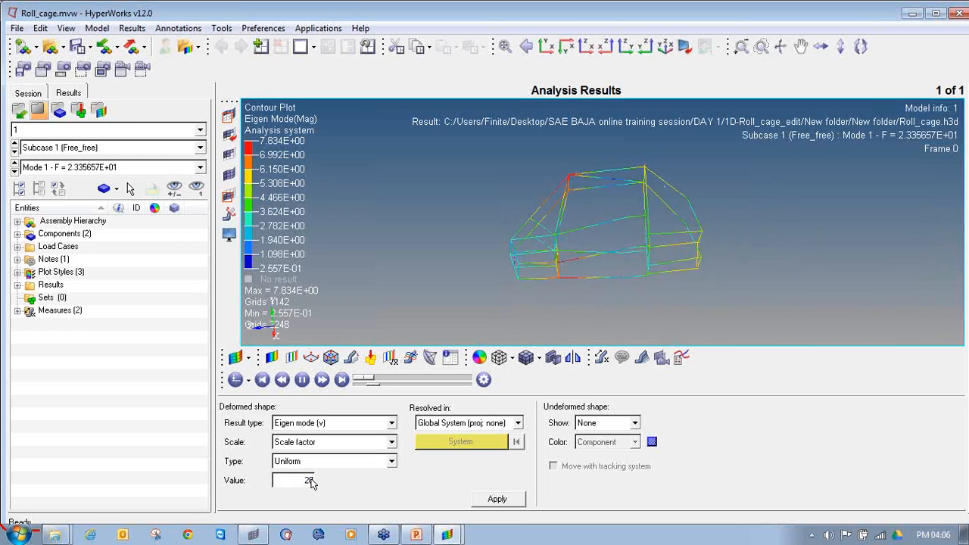
Step through modes 2 to 4 and examine up close whether the roll cage members deform together at the joints
{"action": "left_click", "coordinate": [14, 171]}
{"action": "scroll", "coordinate": [669, 255], "scroll_direction": "up", "scroll_amount": 8}
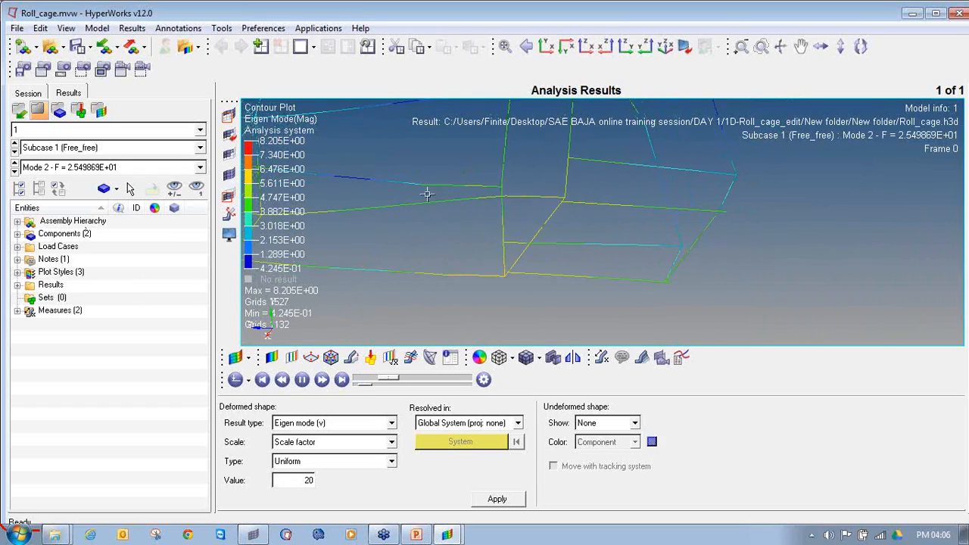
{"action": "scroll", "coordinate": [614, 259], "scroll_direction": "down", "scroll_amount": 5}
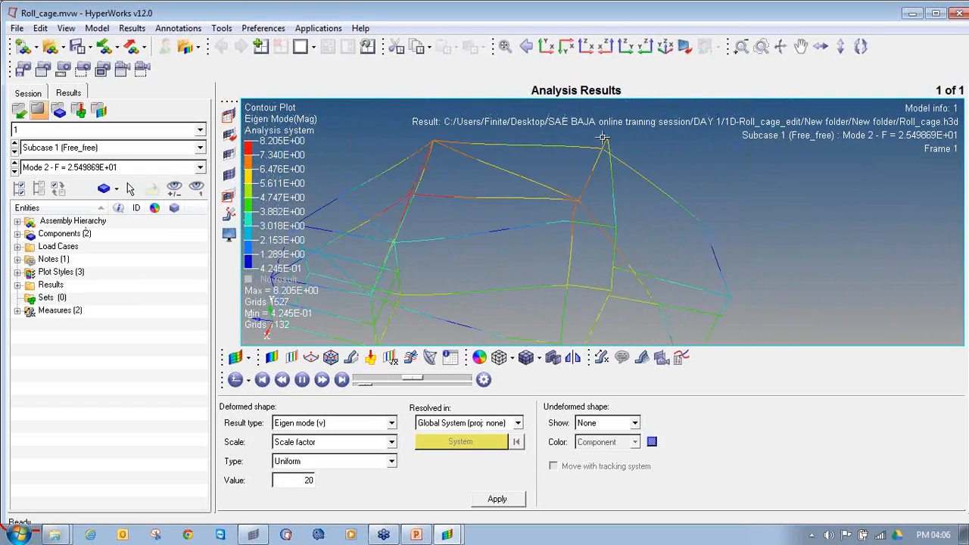
{"action": "scroll", "coordinate": [678, 180], "scroll_direction": "down", "scroll_amount": 3}
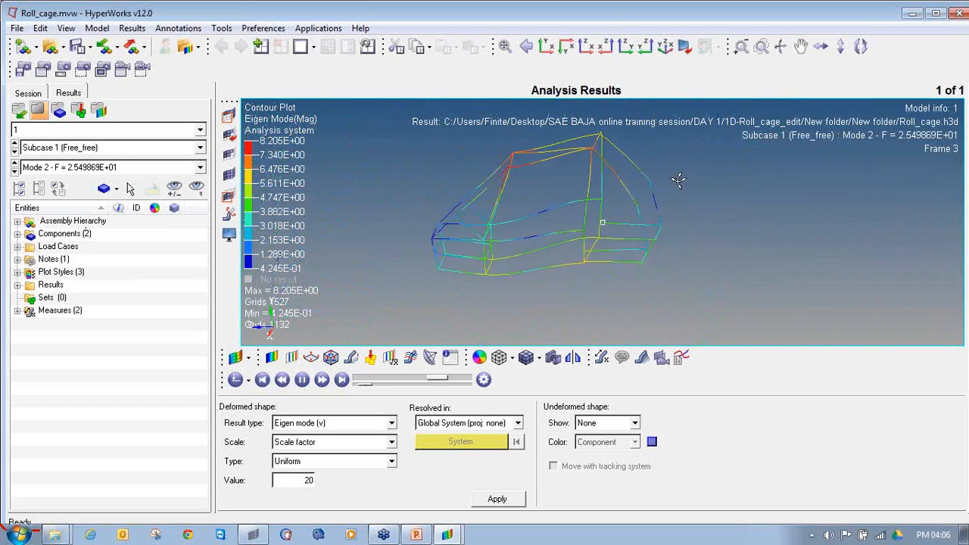
{"action": "left_click", "coordinate": [14, 171]}
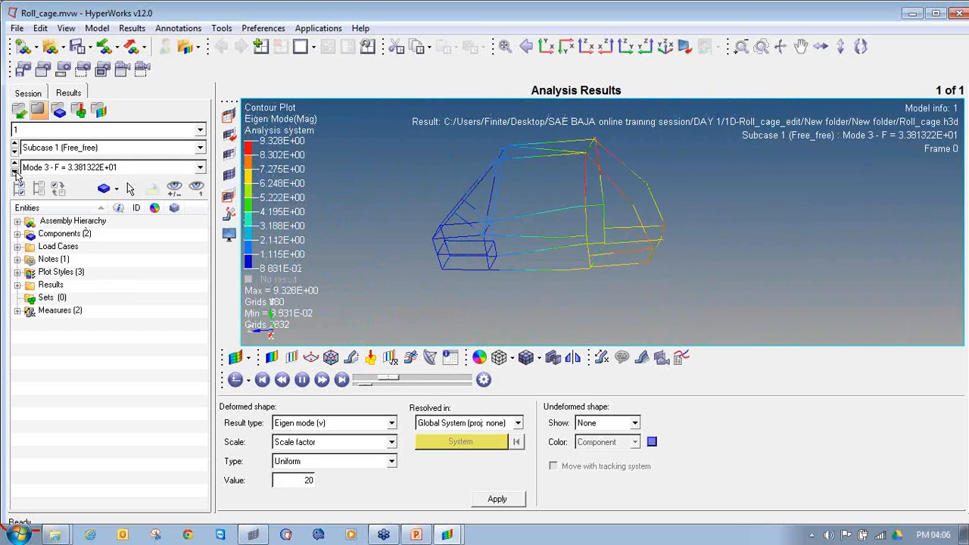
{"action": "left_click", "coordinate": [14, 171]}
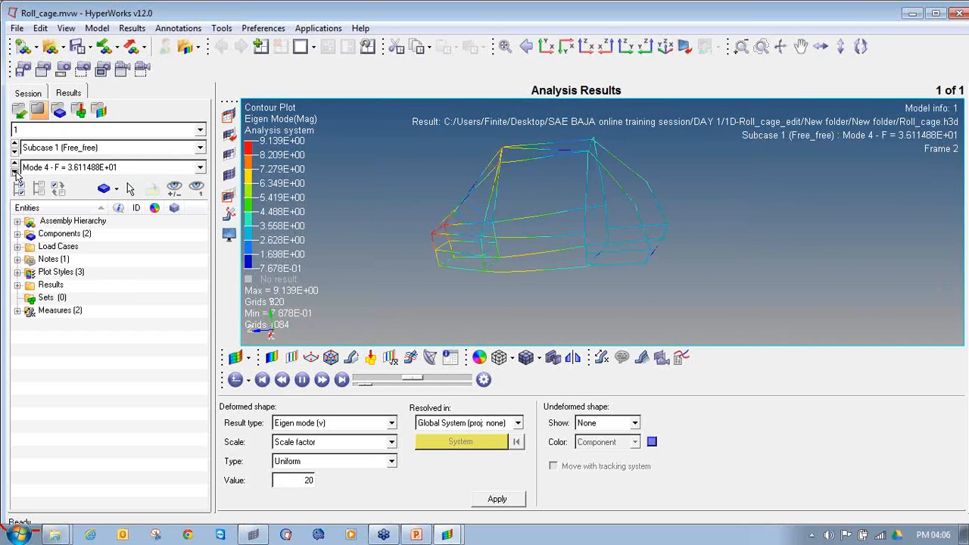
{"action": "scroll", "coordinate": [466, 265], "scroll_direction": "up", "scroll_amount": 2}
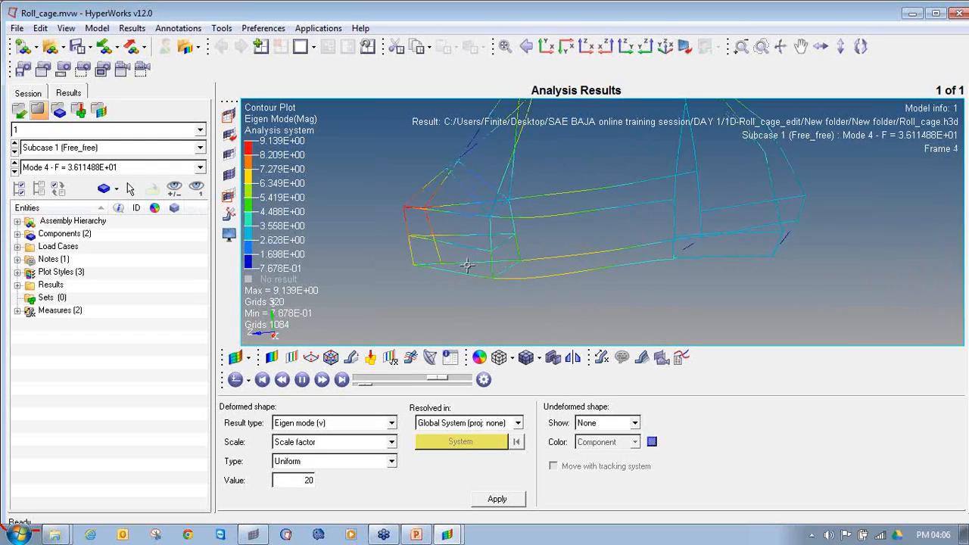
Review the animated mode shapes of the whole cage for modes 5 to 10
{"action": "left_click", "coordinate": [14, 171]}
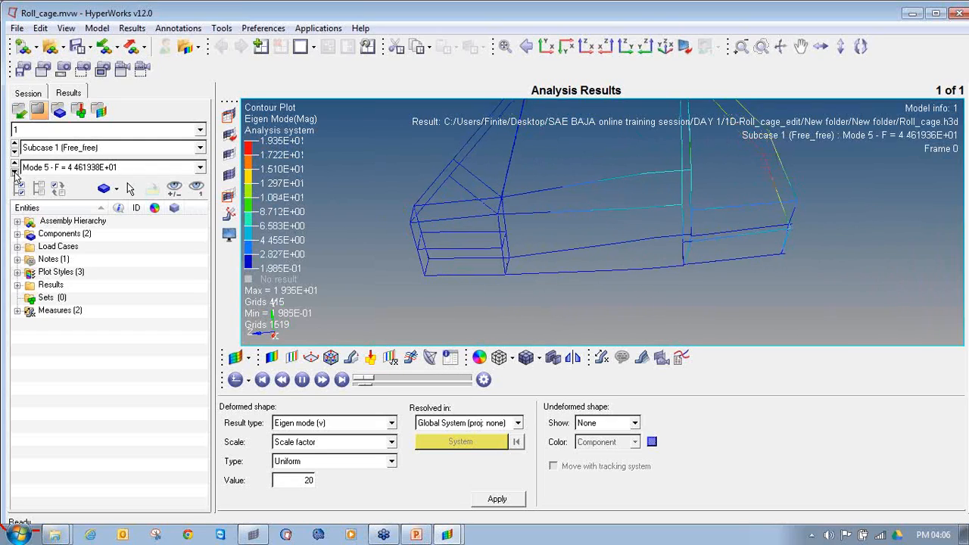
{"action": "scroll", "coordinate": [573, 219], "scroll_direction": "down", "scroll_amount": 2}
{"action": "left_click", "coordinate": [14, 171]}
{"action": "left_click", "coordinate": [15, 171]}
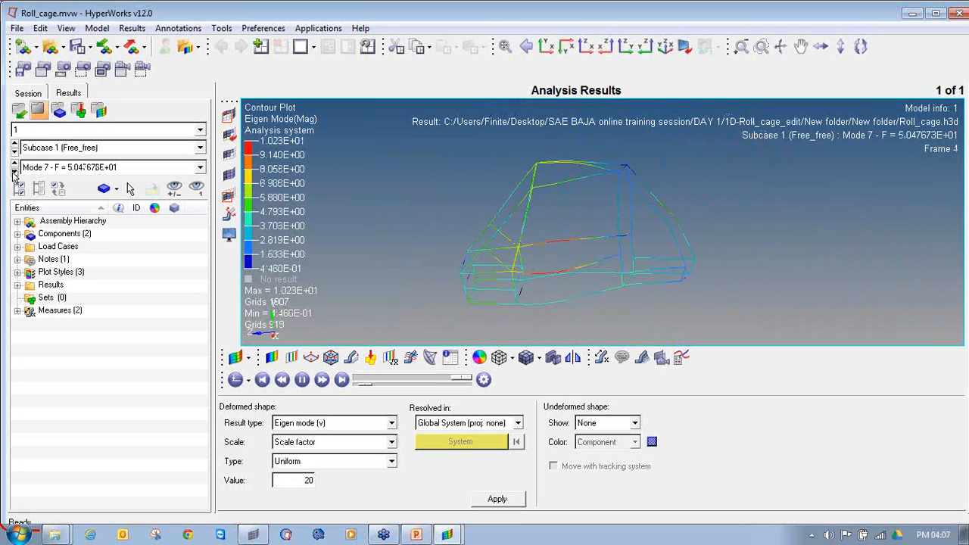
{"action": "left_click", "coordinate": [14, 171]}
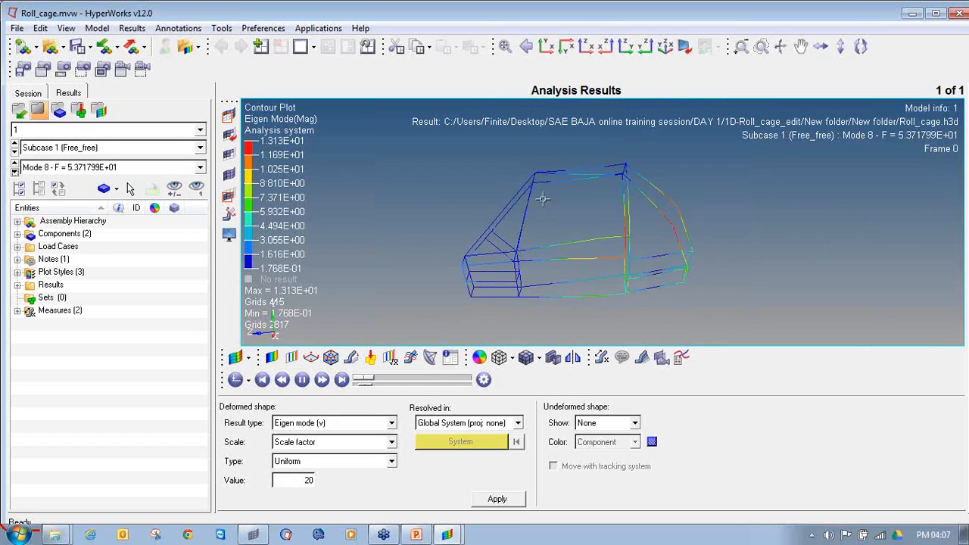
{"action": "left_click", "coordinate": [15, 171]}
{"action": "left_click", "coordinate": [15, 171]}
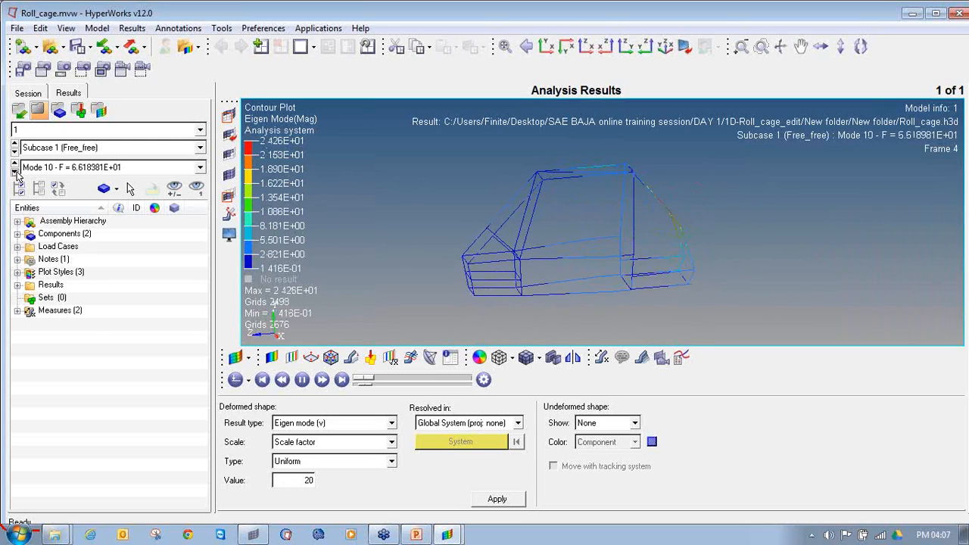
Cycle once more through modes 1 to 10 to compare the mode shapes, ending back on mode 1
{"action": "left_click", "coordinate": [15, 171]}
{"action": "left_click", "coordinate": [15, 171]}
{"action": "left_click", "coordinate": [14, 171]}
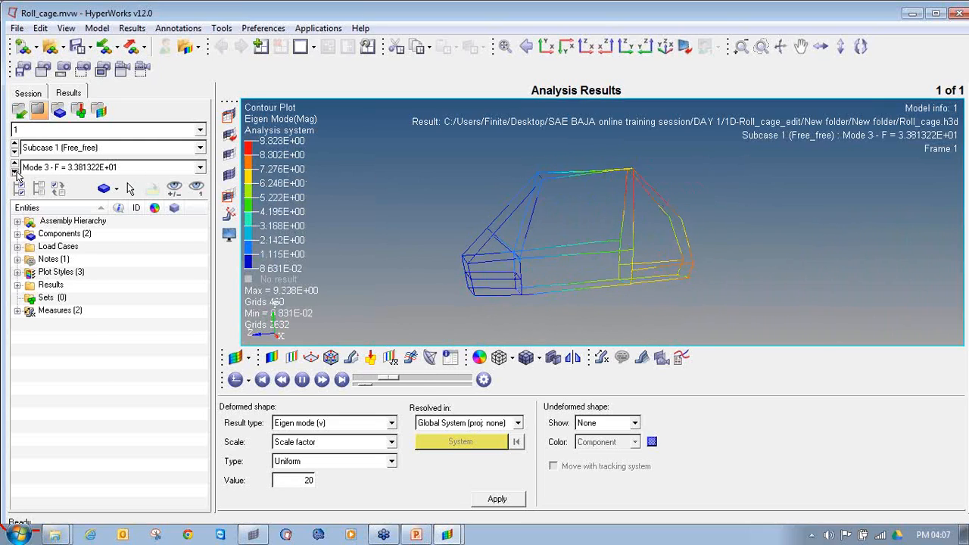
{"action": "left_click", "coordinate": [15, 172]}
{"action": "left_click", "coordinate": [14, 171]}
{"action": "left_click", "coordinate": [14, 171]}
{"action": "left_click", "coordinate": [15, 171]}
{"action": "left_click", "coordinate": [14, 171]}
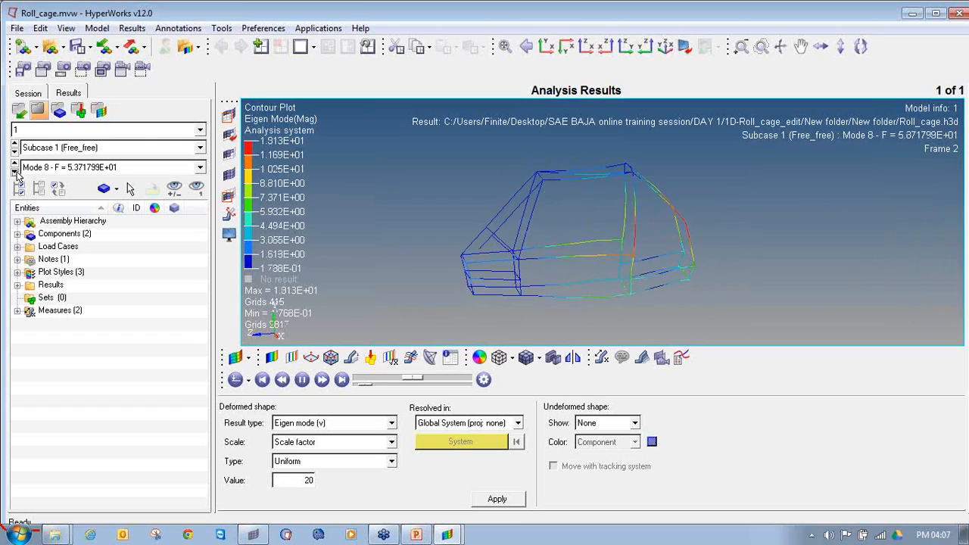
{"action": "left_click", "coordinate": [14, 171]}
{"action": "left_click", "coordinate": [15, 171]}
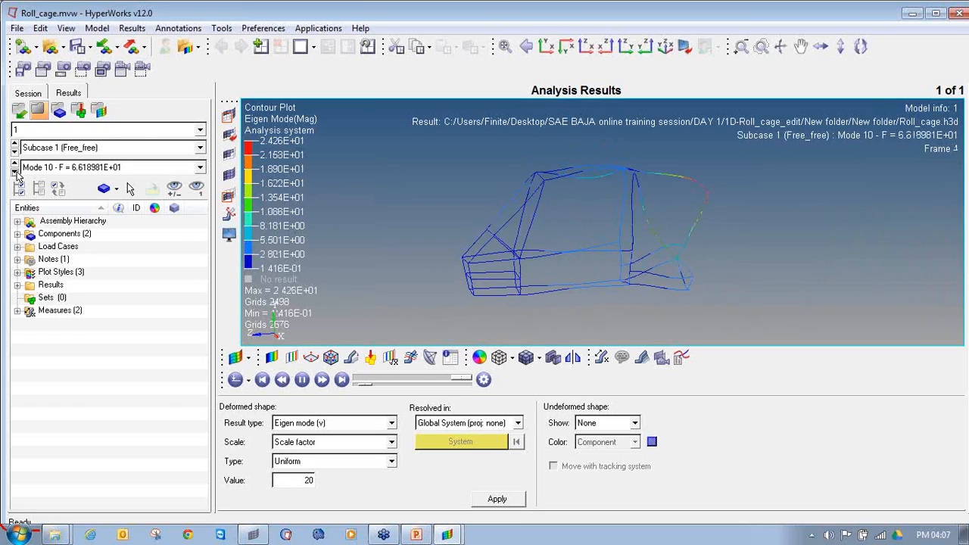
{"action": "left_click", "coordinate": [15, 172]}
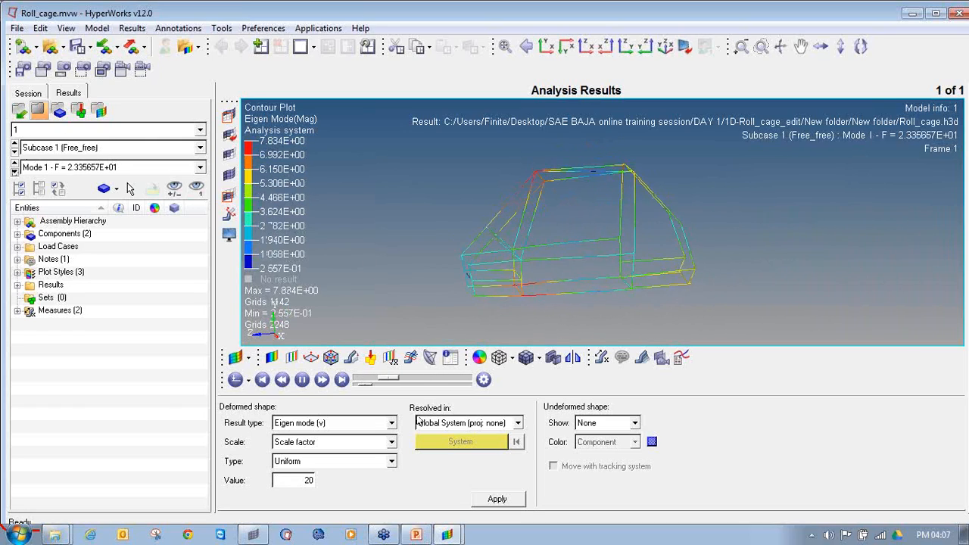
Switch back to HyperMesh and display the roll cage's beams in 3D Element Representation
{"action": "mouse_move", "coordinate": [391, 536]}
{"action": "left_click", "coordinate": [253, 534]}
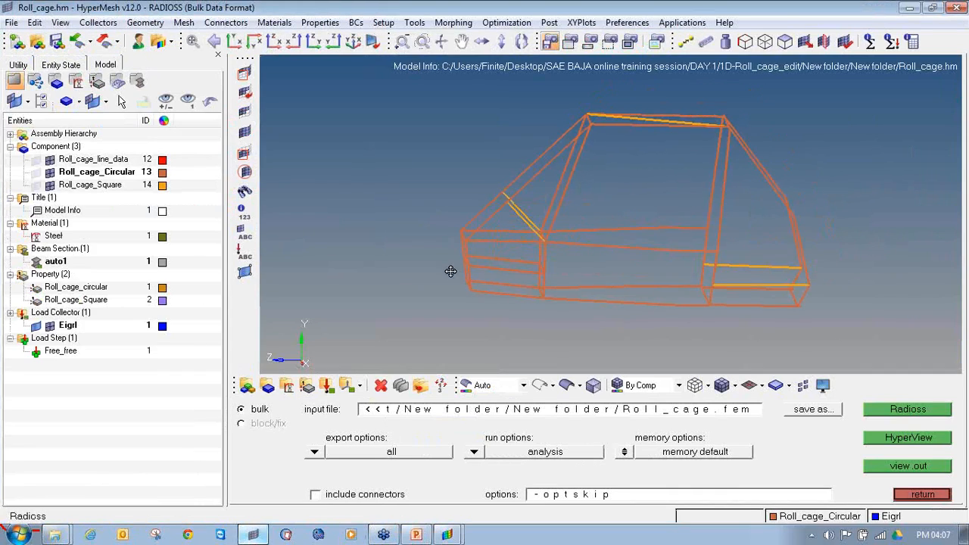
{"action": "left_click", "coordinate": [762, 386]}
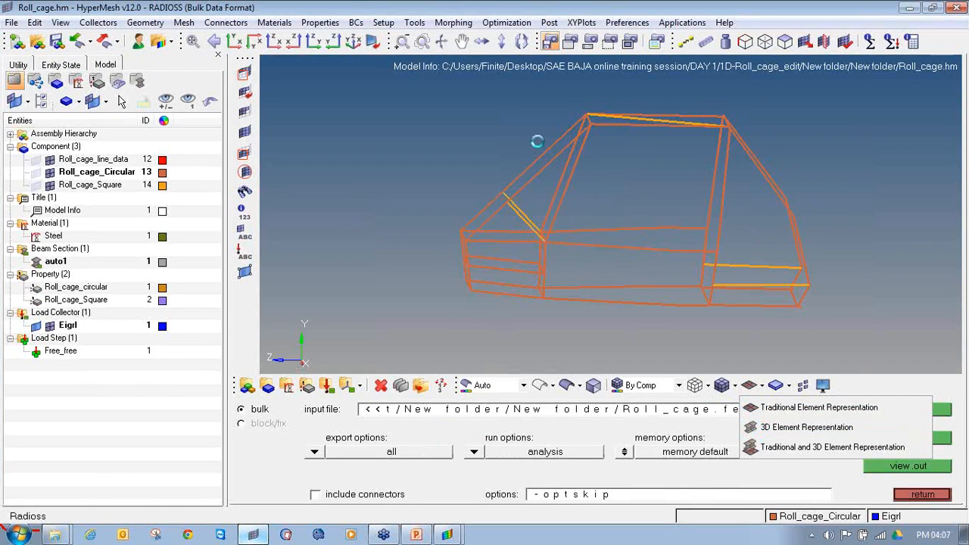
{"action": "left_click_drag", "start_coordinate": [538, 142], "coordinate": [506, 271], "text": "ctrl"}
{"action": "scroll", "coordinate": [567, 289], "scroll_direction": "down", "scroll_amount": 3}
{"action": "scroll", "coordinate": [523, 258], "scroll_direction": "up", "scroll_amount": 3}
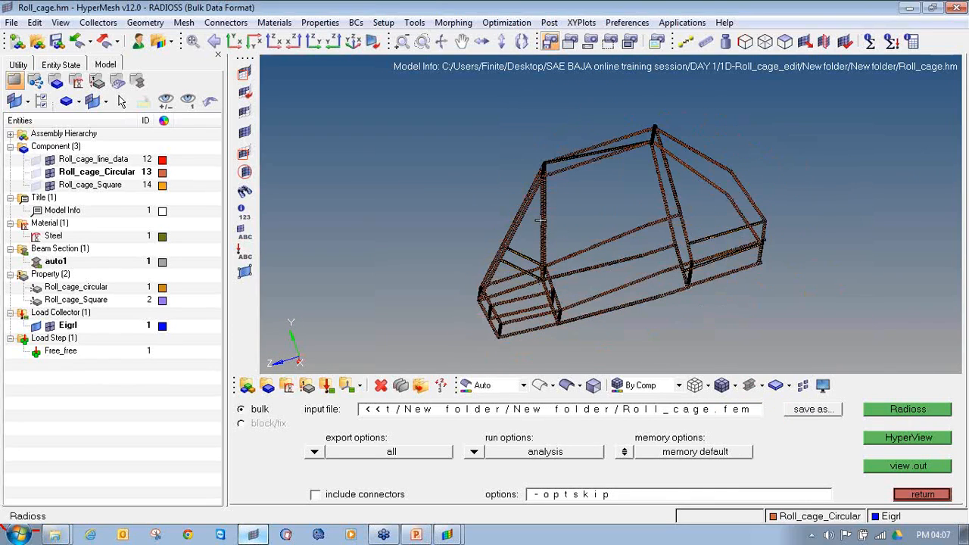
Examine the circular and square beam sections and their joints around the hoops, rear corners and overall cage
{"action": "scroll", "coordinate": [749, 306], "scroll_direction": "up", "scroll_amount": 10}
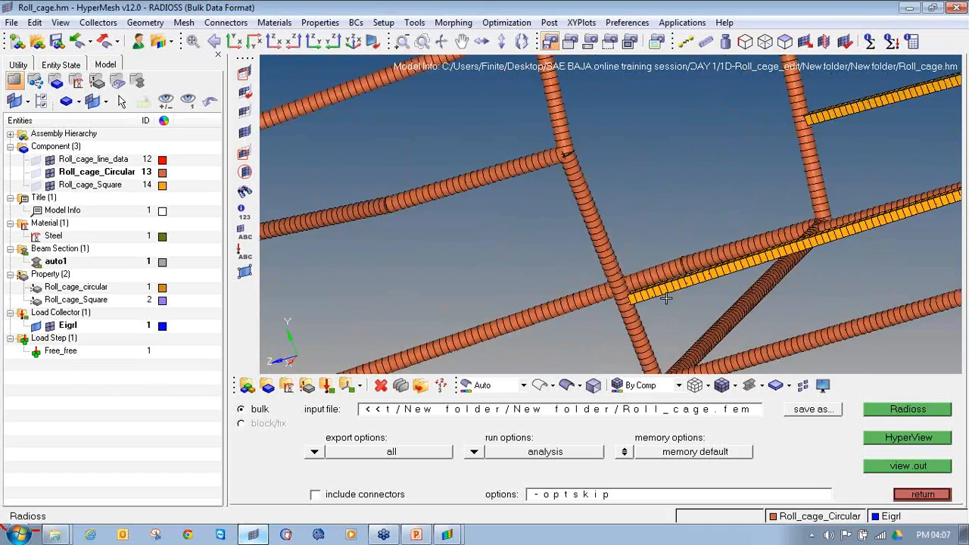
{"action": "scroll", "coordinate": [655, 298], "scroll_direction": "up", "scroll_amount": 3}
{"action": "scroll", "coordinate": [596, 277], "scroll_direction": "down", "scroll_amount": 8}
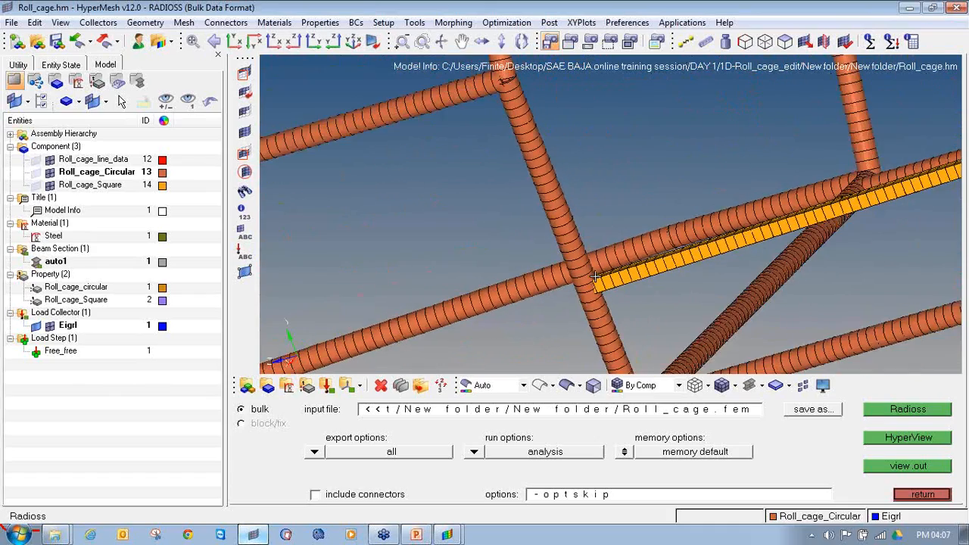
{"action": "scroll", "coordinate": [539, 171], "scroll_direction": "up", "scroll_amount": 5}
{"action": "scroll", "coordinate": [537, 167], "scroll_direction": "down", "scroll_amount": 5, "text": "ctrl"}
{"action": "left_click_drag", "start_coordinate": [539, 171], "coordinate": [626, 177], "text": "ctrl"}
{"action": "scroll", "coordinate": [647, 271], "scroll_direction": "up", "scroll_amount": 5, "text": "ctrl"}
{"action": "scroll", "coordinate": [619, 235], "scroll_direction": "up", "scroll_amount": 4, "text": "ctrl"}
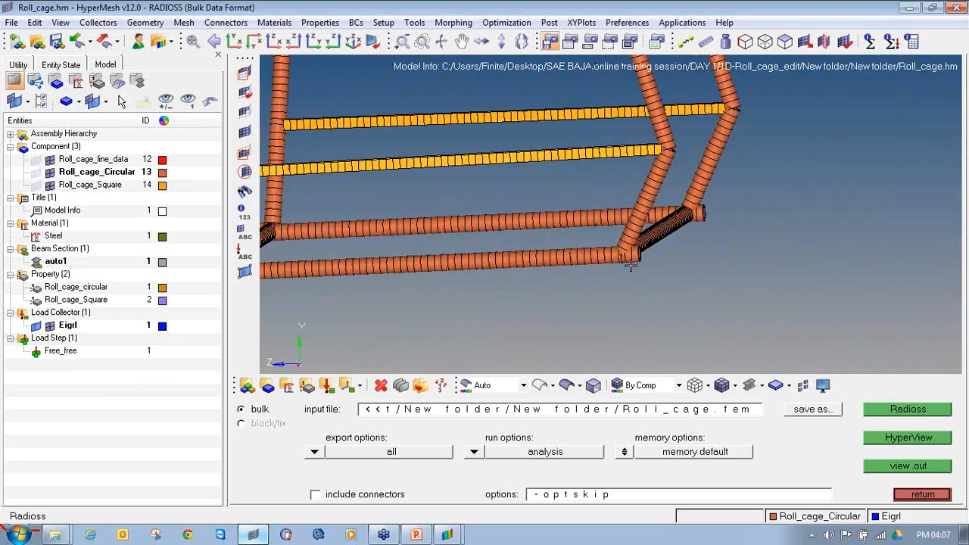
{"action": "scroll", "coordinate": [547, 262], "scroll_direction": "down", "scroll_amount": 6, "text": "ctrl"}
{"action": "right_click_drag", "start_coordinate": [408, 252], "coordinate": [586, 236], "text": "ctrl"}
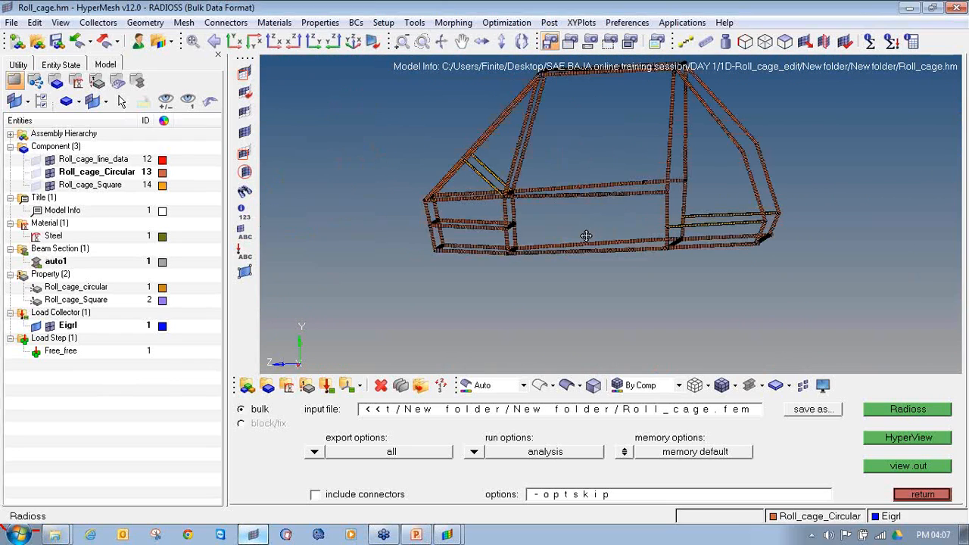
{"action": "left_click_drag", "start_coordinate": [606, 244], "coordinate": [491, 303], "text": "ctrl"}
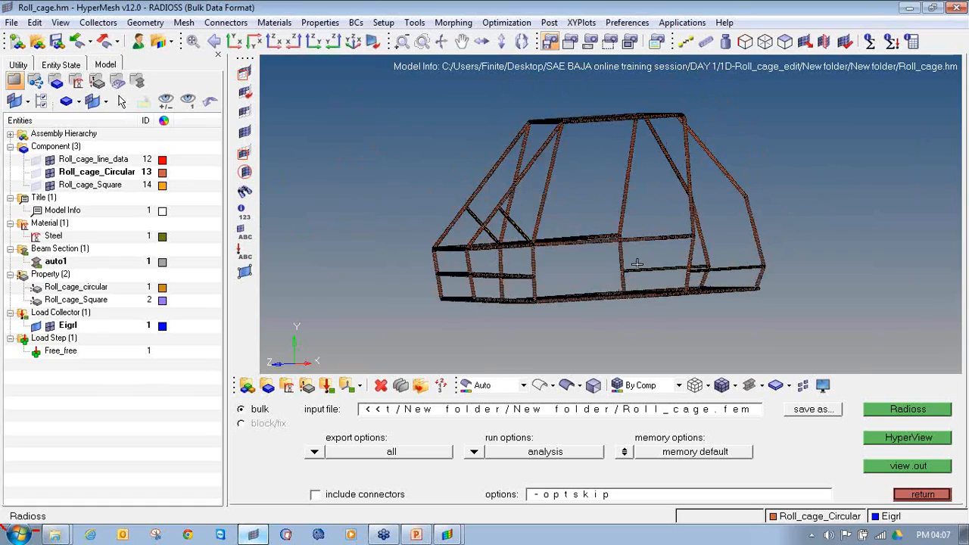